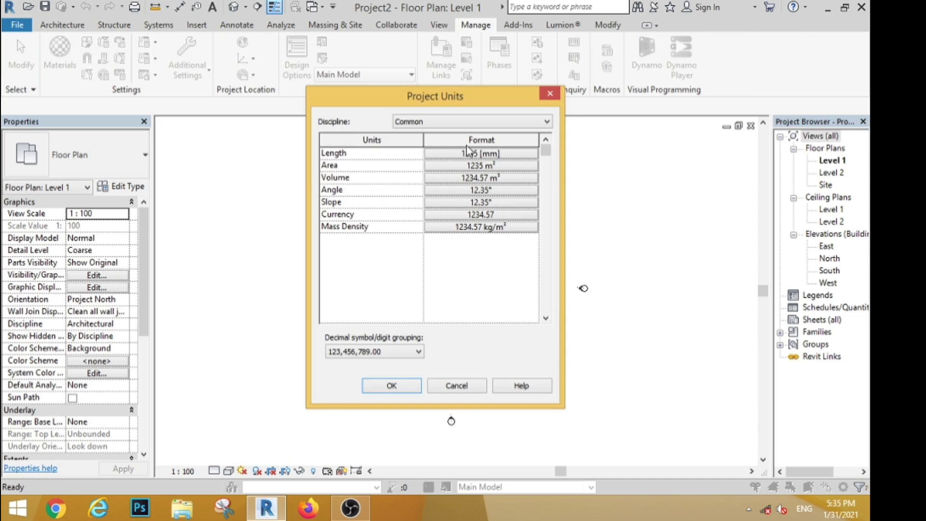
Step: Set the project's length units to feet and fractional inches
{"action": "left_click", "coordinate": [470, 153]}
{"action": "left_click", "coordinate": [478, 176]}
{"action": "left_click", "coordinate": [448, 197]}
{"action": "left_click", "coordinate": [440, 349]}
{"action": "left_click", "coordinate": [392, 384]}
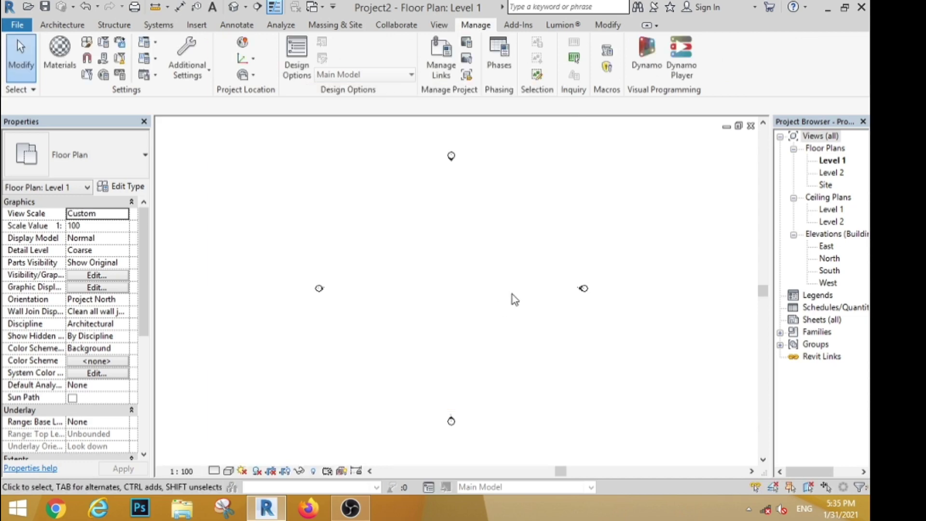
Step: Open the South elevation and set the elevation of Level 2 to 10'
{"action": "double_click", "coordinate": [835, 274]}
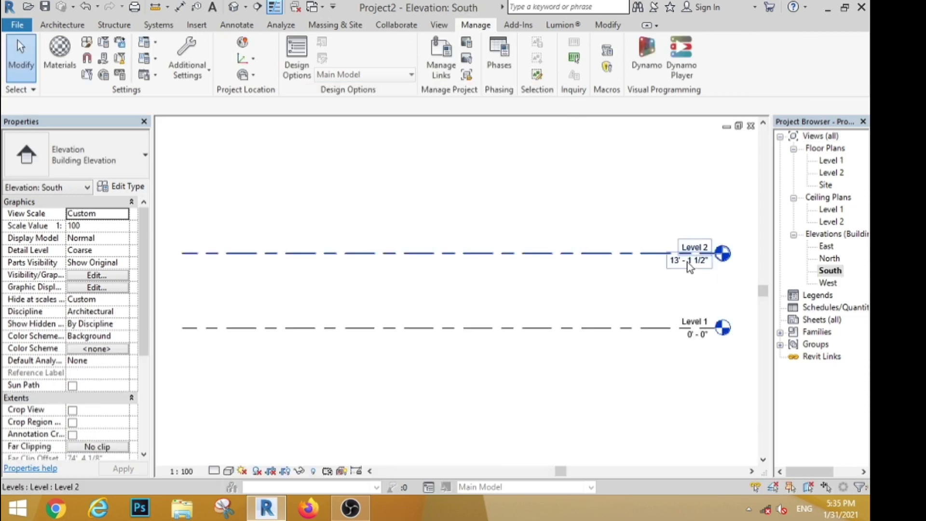
{"action": "double_click", "coordinate": [688, 263]}
{"action": "type", "text": "10"}
{"action": "key", "text": "Return"}
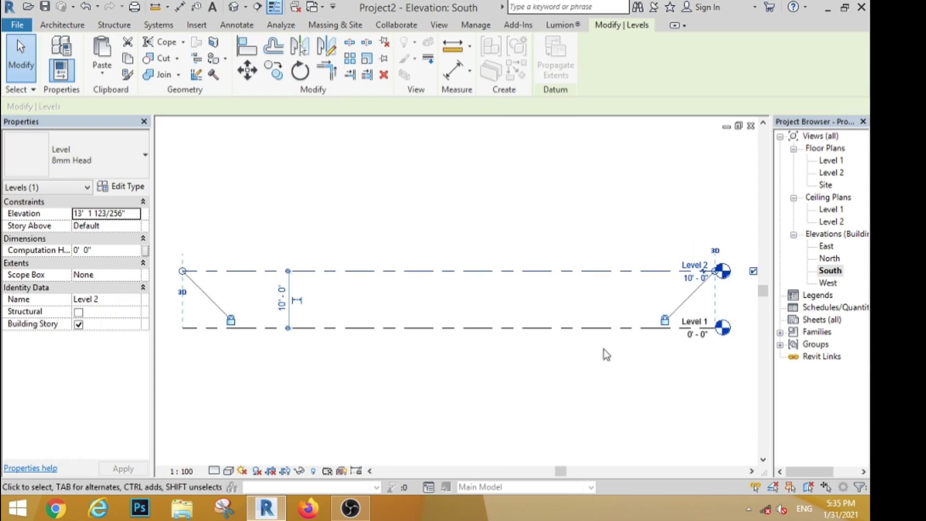
Step: Add a third level by offsetting the Level 2 line upward by 10'
{"action": "left_click", "coordinate": [594, 365]}
{"action": "key", "text": "l"}
{"action": "key", "text": "l"}
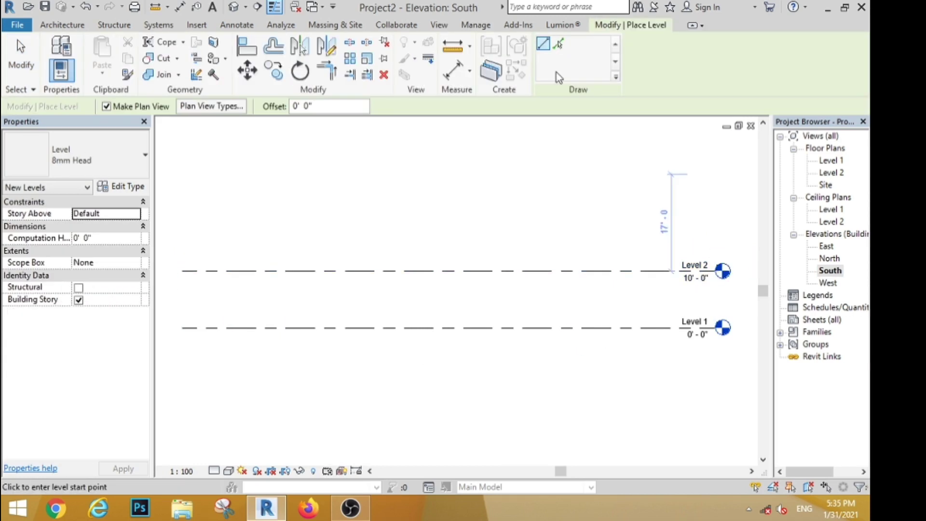
{"action": "left_click", "coordinate": [560, 47]}
{"action": "left_click", "coordinate": [333, 105]}
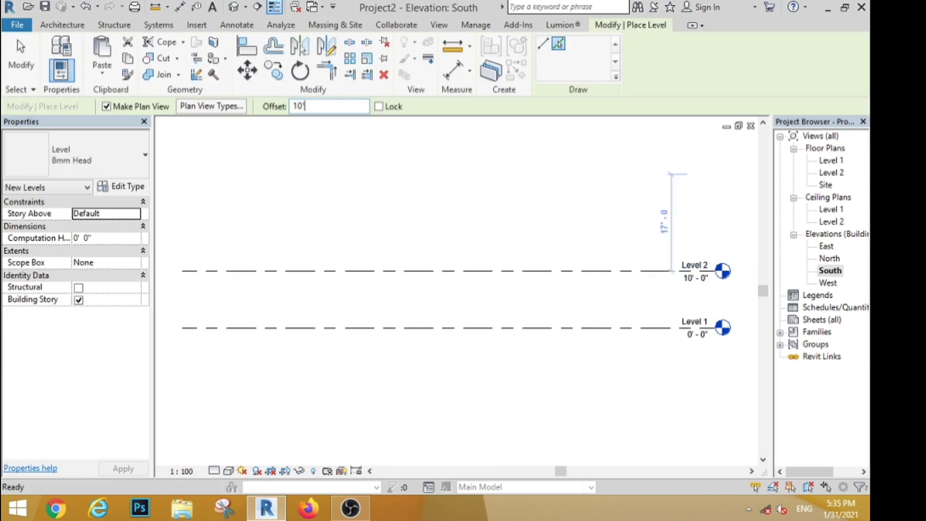
{"action": "left_click", "coordinate": [357, 269]}
{"action": "key", "text": "Escape"}
{"action": "key", "text": "Escape"}
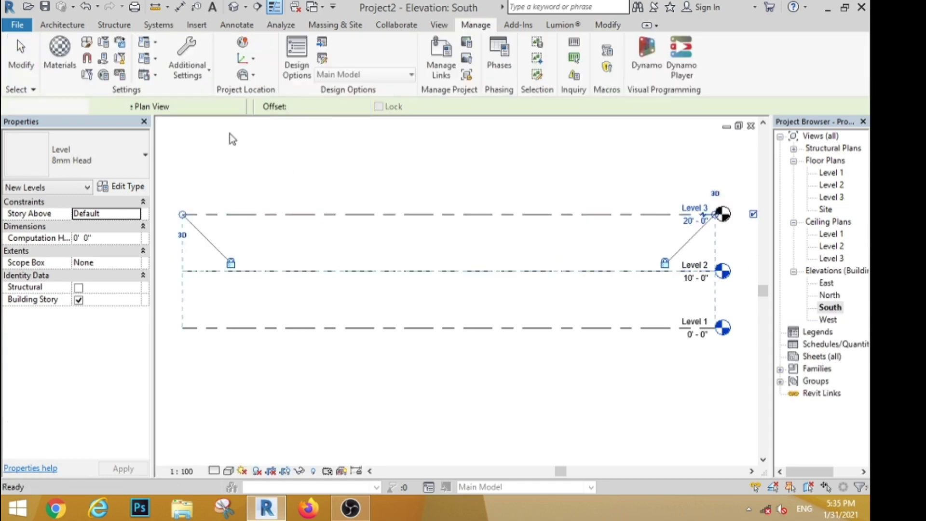
Step: In the Level 1 floor plan, draw a rectangle of Generic - 200mm walls, about 21' by 40' inside
{"action": "double_click", "coordinate": [831, 172]}
{"action": "left_click", "coordinate": [53, 25]}
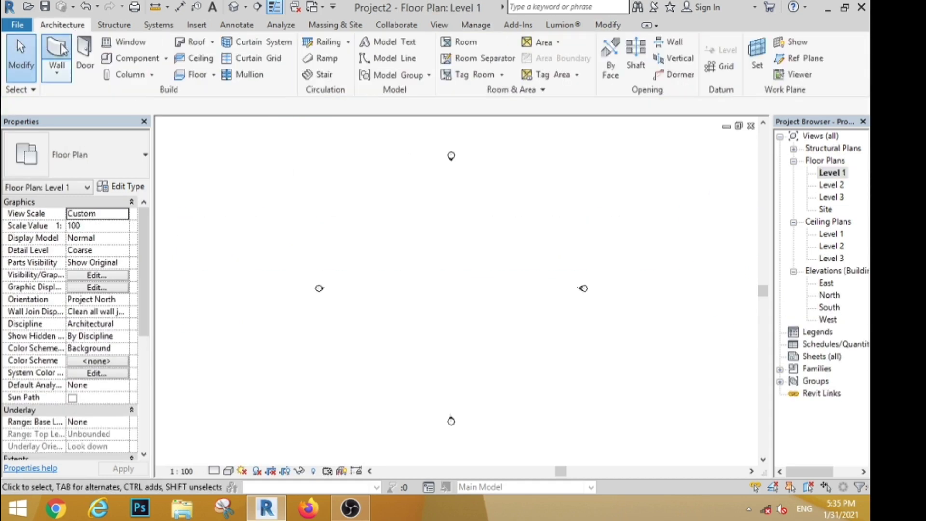
{"action": "left_click", "coordinate": [60, 51]}
{"action": "left_click", "coordinate": [558, 46]}
{"action": "scroll", "coordinate": [455, 290], "scroll_direction": "up", "scroll_amount": 3}
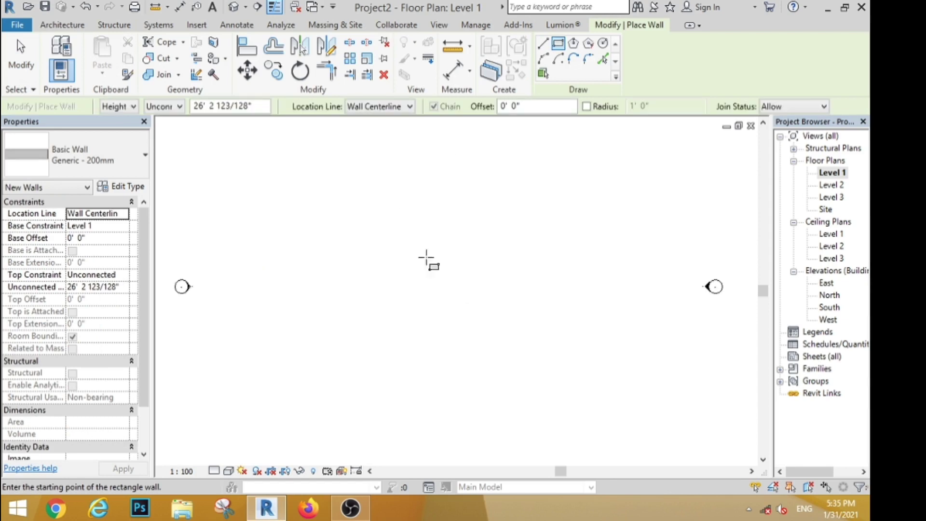
{"action": "left_click", "coordinate": [405, 206]}
{"action": "left_click", "coordinate": [475, 336]}
{"action": "key", "text": "Escape"}
{"action": "key", "text": "Escape"}
{"action": "scroll", "coordinate": [472, 337], "scroll_direction": "up", "scroll_amount": 2}
Step: Set the inside distance between the rectangle's upper and lower walls to 32.25'
{"action": "left_click", "coordinate": [475, 329]}
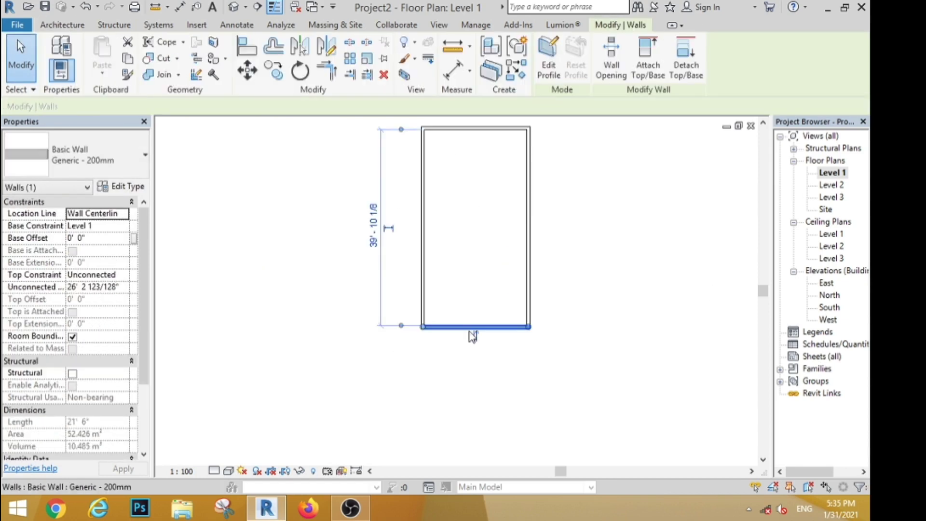
{"action": "left_click", "coordinate": [376, 226]}
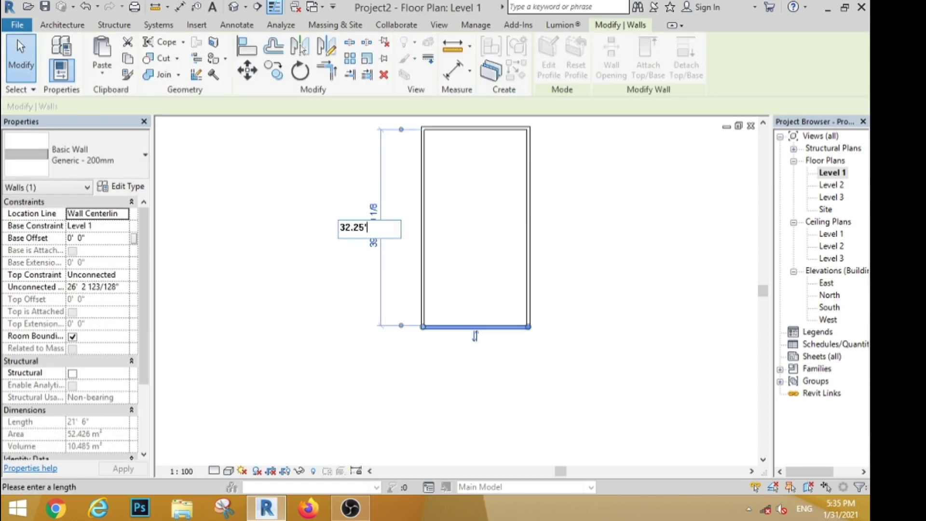
{"action": "type", "text": "32.25'"}
{"action": "key", "text": "Return"}
{"action": "left_click", "coordinate": [459, 337]}
{"action": "left_click", "coordinate": [485, 129]}
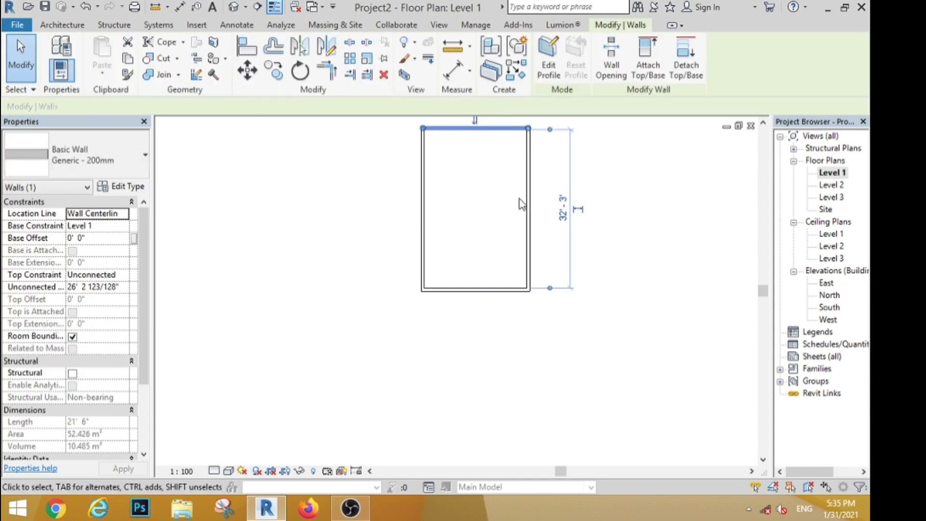
Step: Set the inside distance between the rectangle's left and right walls to 22.25'
{"action": "left_click", "coordinate": [526, 207]}
{"action": "left_click", "coordinate": [463, 326]}
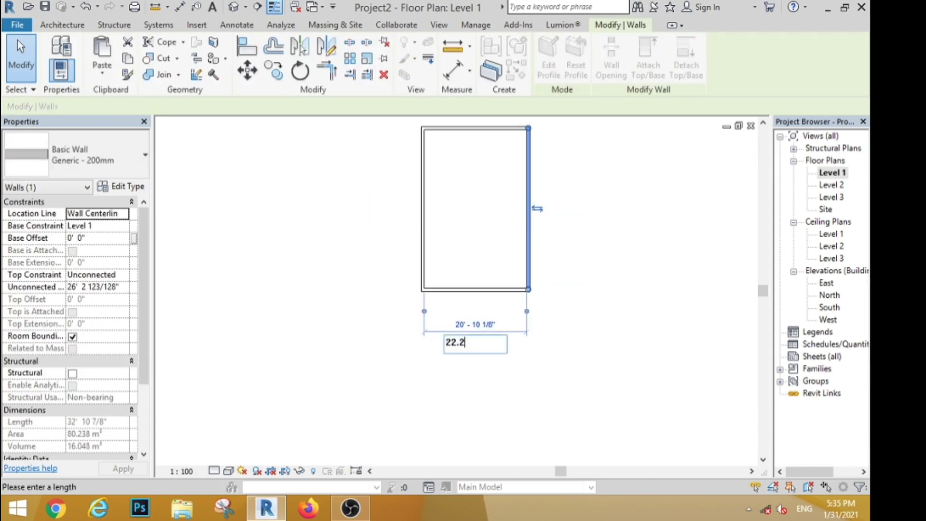
{"action": "key", "text": "Return"}
{"action": "left_click", "coordinate": [582, 354]}
Step: Draw a second wall rectangle, about 19' 6" by 28' 6", overlapping the first rectangle's lower right corner
{"action": "scroll", "coordinate": [319, 313], "scroll_direction": "down", "scroll_amount": 3}
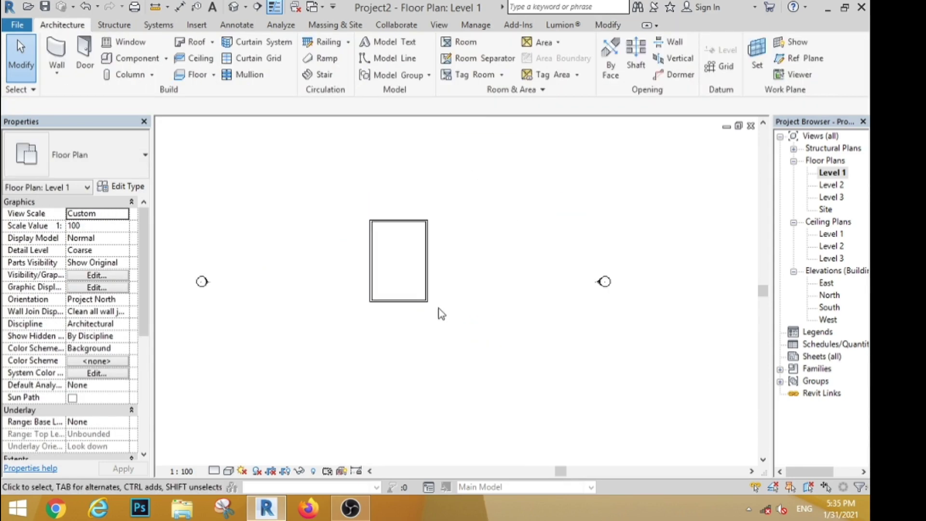
{"action": "scroll", "coordinate": [439, 311], "scroll_direction": "up", "scroll_amount": 2}
{"action": "left_click", "coordinate": [56, 51]}
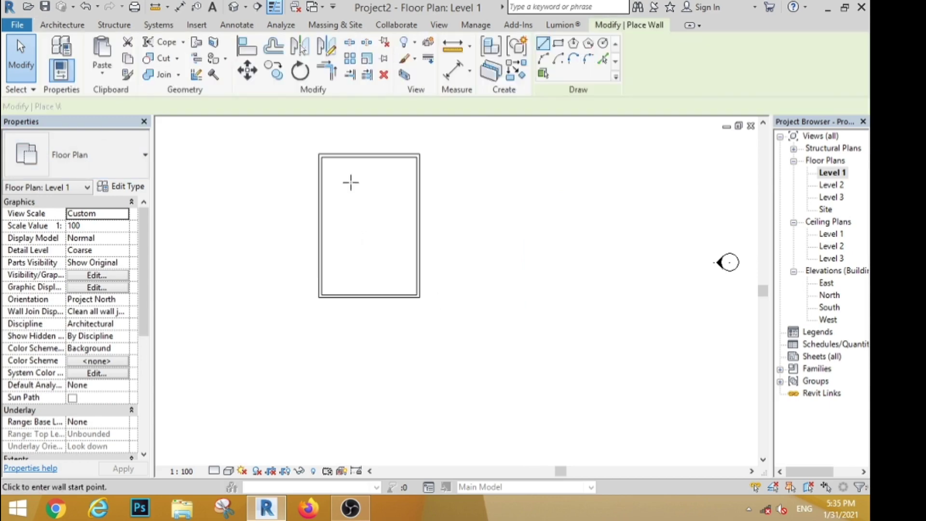
{"action": "left_click", "coordinate": [558, 44]}
{"action": "left_click", "coordinate": [372, 241]}
{"action": "left_click", "coordinate": [456, 363]}
{"action": "key", "text": "Escape"}
{"action": "key", "text": "Escape"}
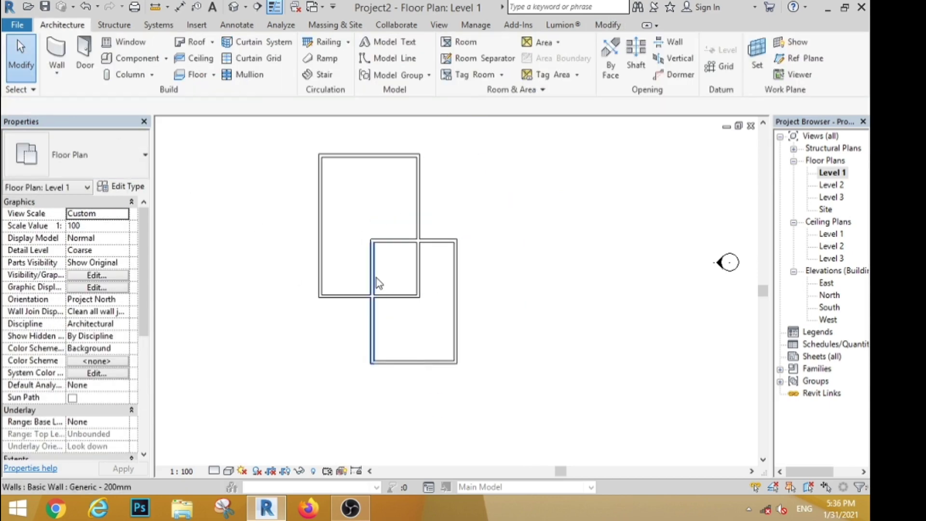
Step: Set the second rectangle's left wall 10' from the first rectangle's left wall
{"action": "left_click", "coordinate": [376, 278]}
{"action": "scroll", "coordinate": [381, 279], "scroll_direction": "up", "scroll_amount": 2}
{"action": "left_click", "coordinate": [313, 144]}
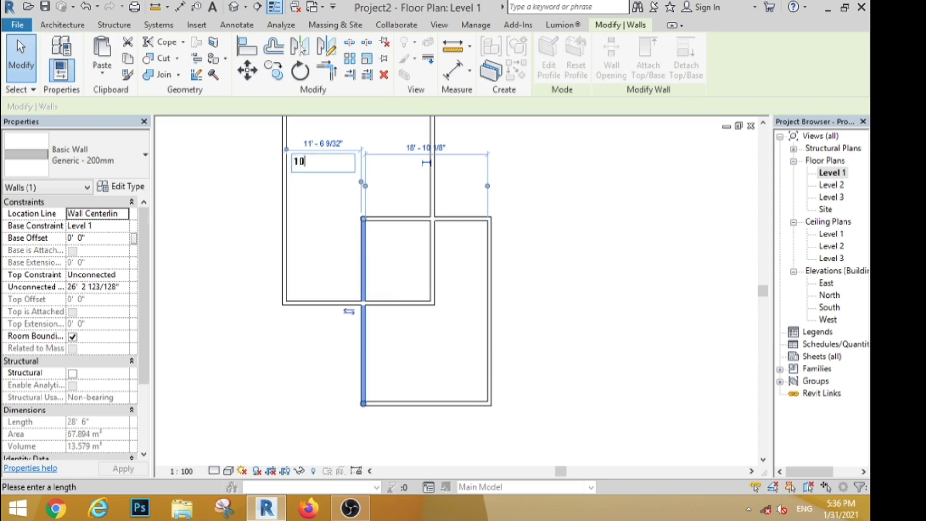
{"action": "key", "text": "Return"}
{"action": "key", "text": "Escape"}
Step: Set the second rectangle's upper wall 10' above the first rectangle's lower wall
{"action": "left_click", "coordinate": [405, 219]}
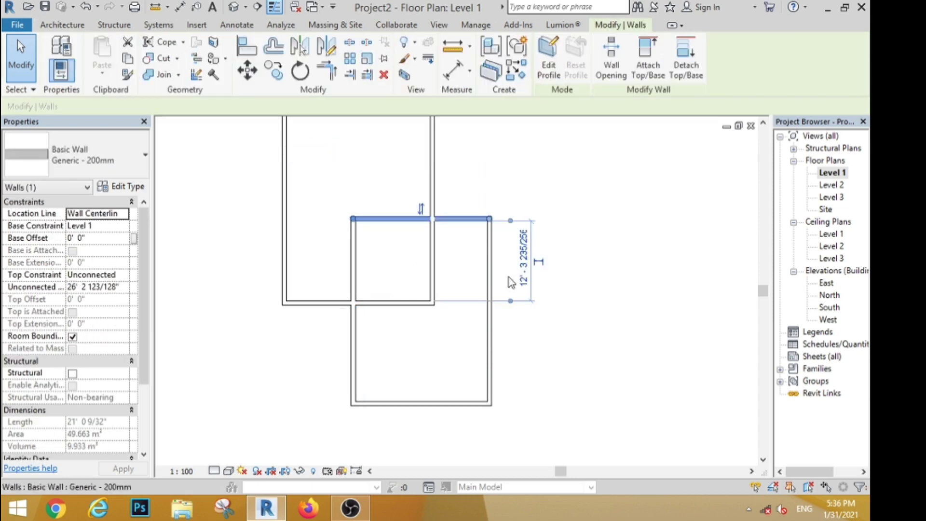
{"action": "left_click", "coordinate": [525, 282]}
{"action": "type", "text": "10"}
{"action": "key", "text": "Return"}
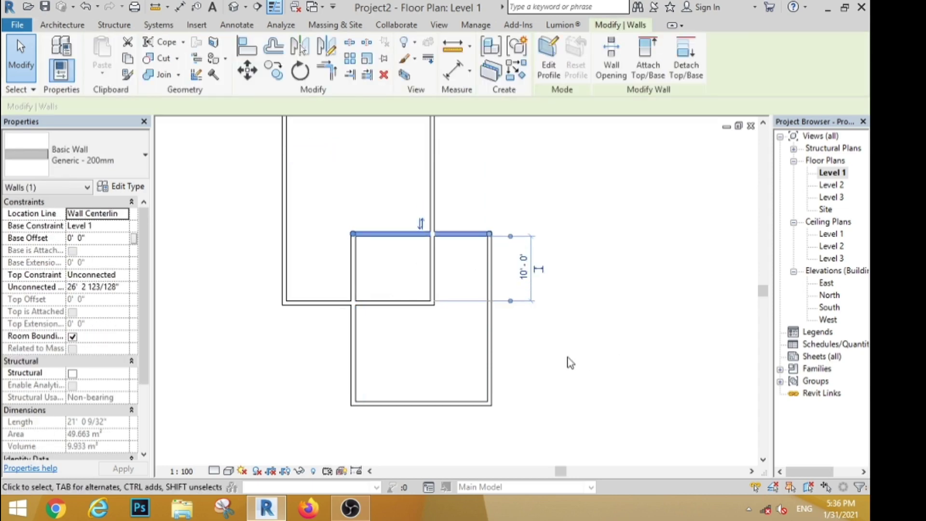
{"action": "key", "text": "Escape"}
Step: Trim the overlapping walls to corners so the first rectangle becomes a closed L-shaped outline with a notch at its lower right
{"action": "left_click", "coordinate": [598, 26]}
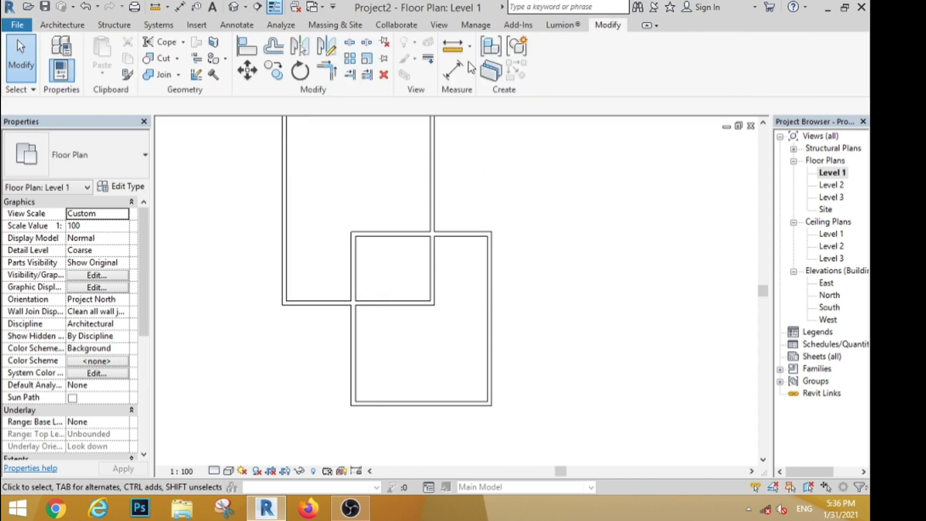
{"action": "key", "text": "s"}
{"action": "key", "text": "l"}
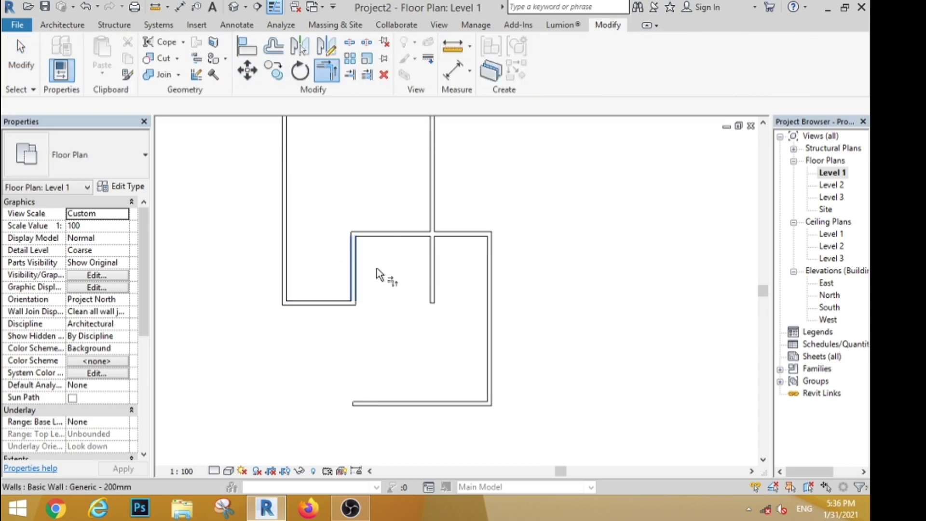
{"action": "left_click", "coordinate": [409, 231]}
{"action": "left_click", "coordinate": [20, 53]}
Step: Delete the two leftover walls of the second rectangle outside the L-shaped outline
{"action": "scroll", "coordinate": [382, 225], "scroll_direction": "down", "scroll_amount": 3}
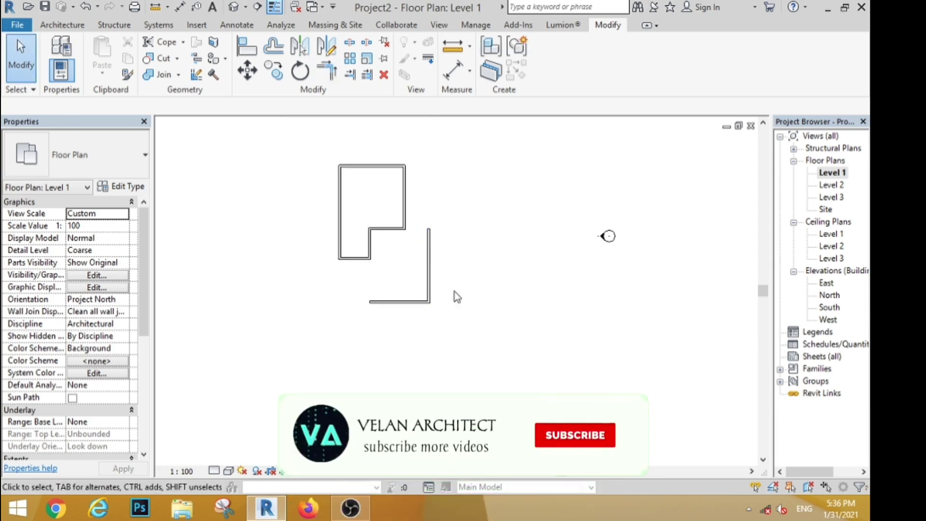
{"action": "left_click_drag", "start_coordinate": [460, 357], "coordinate": [418, 266]}
{"action": "key", "text": "Delete"}
{"action": "scroll", "coordinate": [364, 192], "scroll_direction": "up", "scroll_amount": 4}
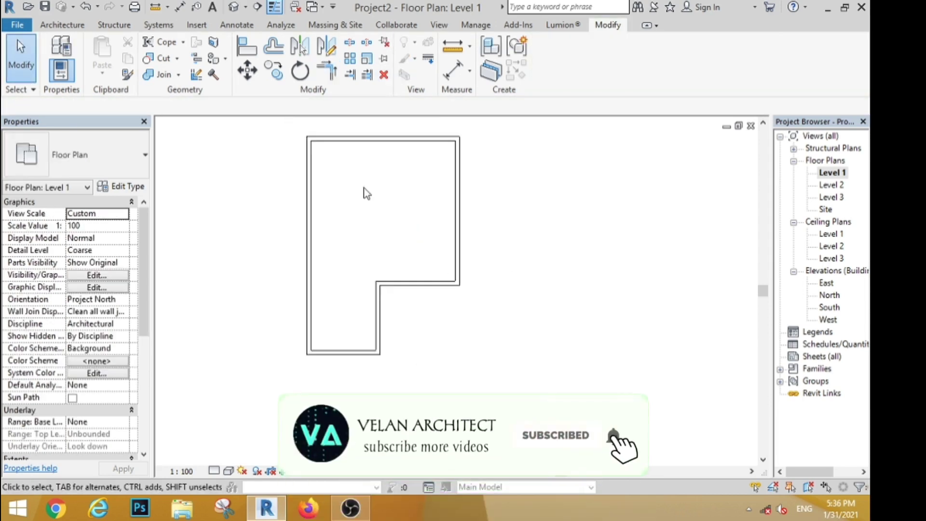
{"action": "scroll", "coordinate": [383, 282], "scroll_direction": "down", "scroll_amount": 1}
{"action": "scroll", "coordinate": [383, 279], "scroll_direction": "up", "scroll_amount": 1}
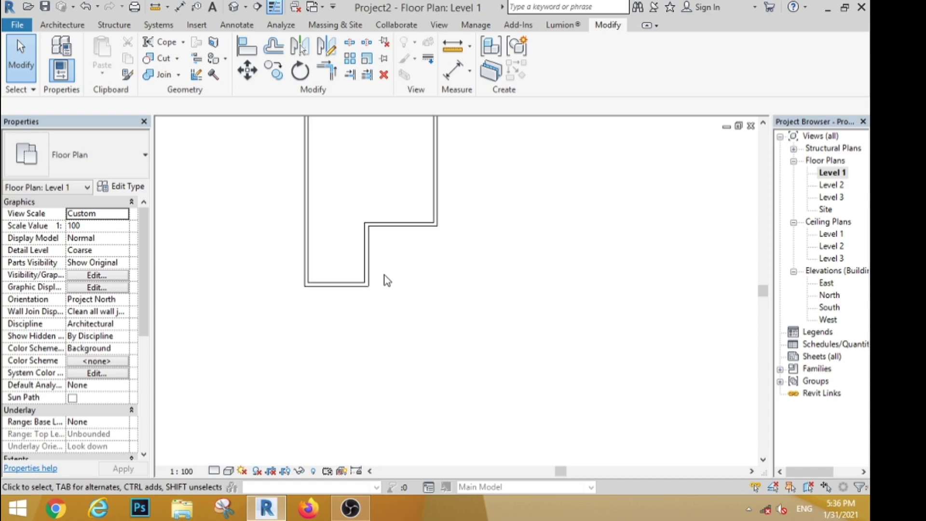
{"action": "scroll", "coordinate": [384, 280], "scroll_direction": "down", "scroll_amount": 2}
{"action": "scroll", "coordinate": [383, 280], "scroll_direction": "up", "scroll_amount": 1}
{"action": "scroll", "coordinate": [381, 275], "scroll_direction": "down", "scroll_amount": 2}
{"action": "scroll", "coordinate": [340, 230], "scroll_direction": "down", "scroll_amount": 2}
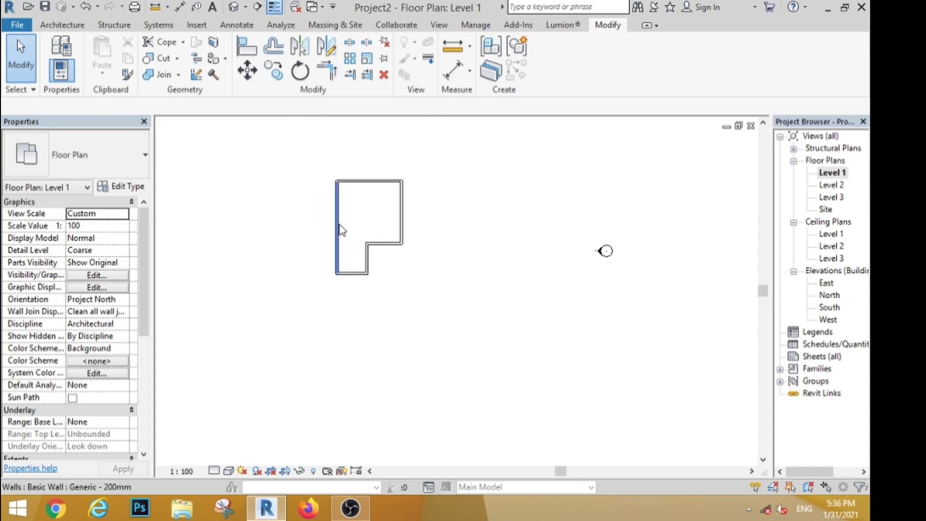
Step: Draw two walls enclosing a small entry space, from the midpoint of the notch's vertical wall across and up to its horizontal wall
{"action": "scroll", "coordinate": [341, 230], "scroll_direction": "up", "scroll_amount": 3}
{"action": "left_click", "coordinate": [67, 27]}
{"action": "left_click", "coordinate": [57, 53]}
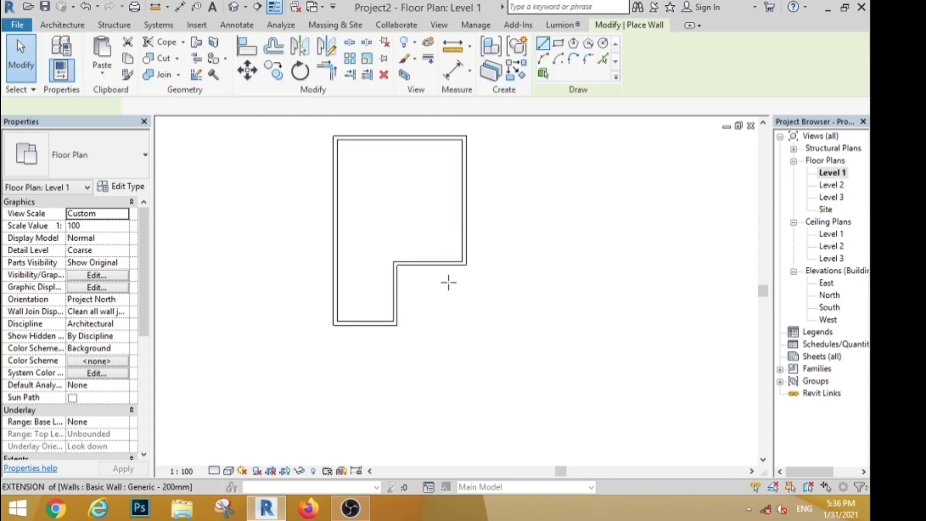
{"action": "scroll", "coordinate": [451, 289], "scroll_direction": "up", "scroll_amount": 2}
{"action": "scroll", "coordinate": [356, 320], "scroll_direction": "up", "scroll_amount": 2}
{"action": "scroll", "coordinate": [356, 289], "scroll_direction": "down", "scroll_amount": 1}
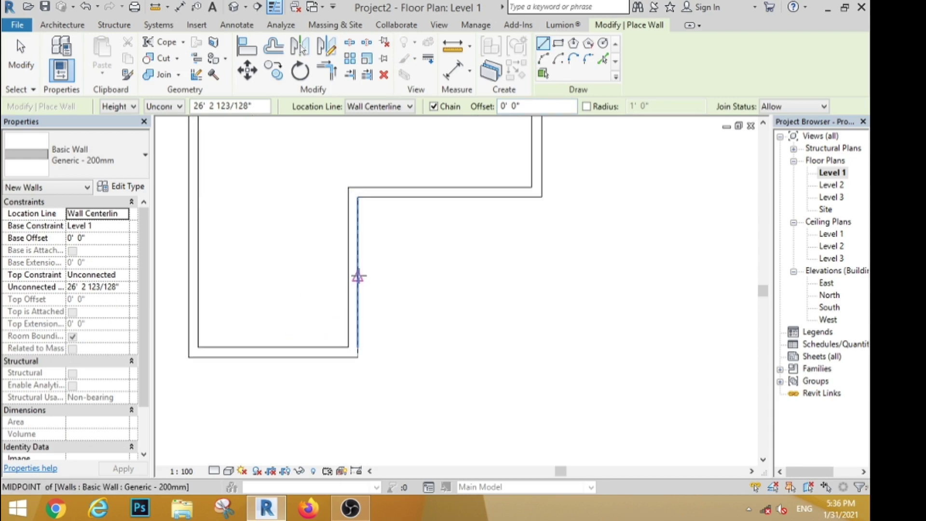
{"action": "left_click", "coordinate": [356, 273]}
{"action": "left_click", "coordinate": [451, 273]}
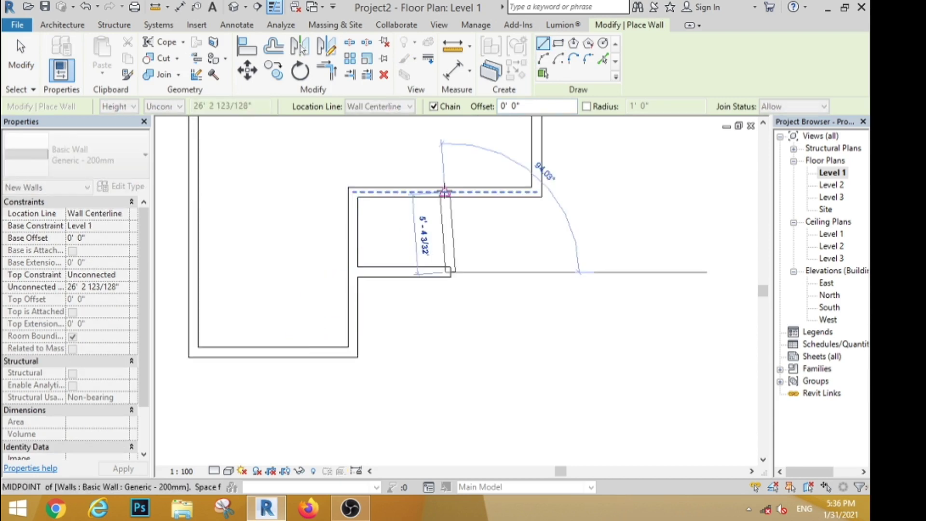
{"action": "left_click", "coordinate": [449, 192]}
{"action": "key", "text": "Escape"}
{"action": "key", "text": "Escape"}
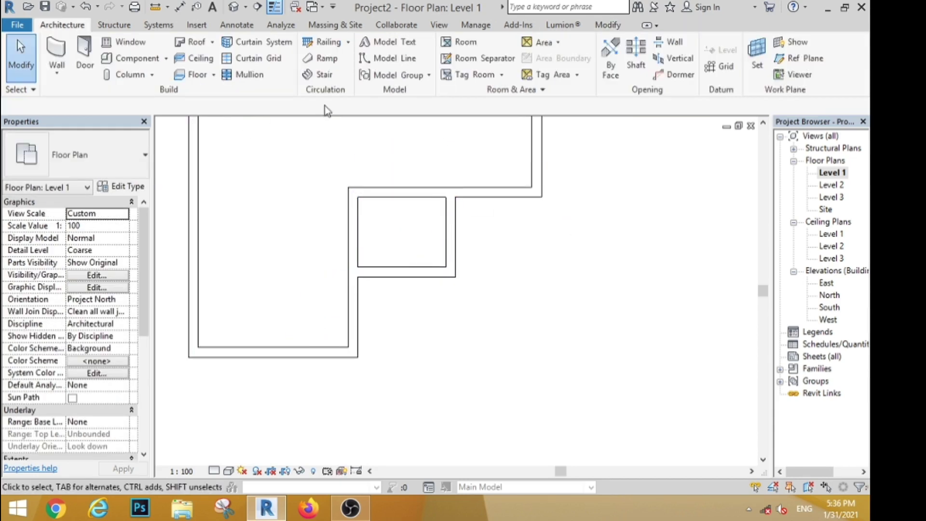
Step: Trim the entry's right wall and the notch's horizontal wall to a corner, removing the wall between the entry and main room
{"action": "left_click", "coordinate": [609, 28]}
{"action": "left_click", "coordinate": [450, 226]}
{"action": "left_click", "coordinate": [483, 192]}
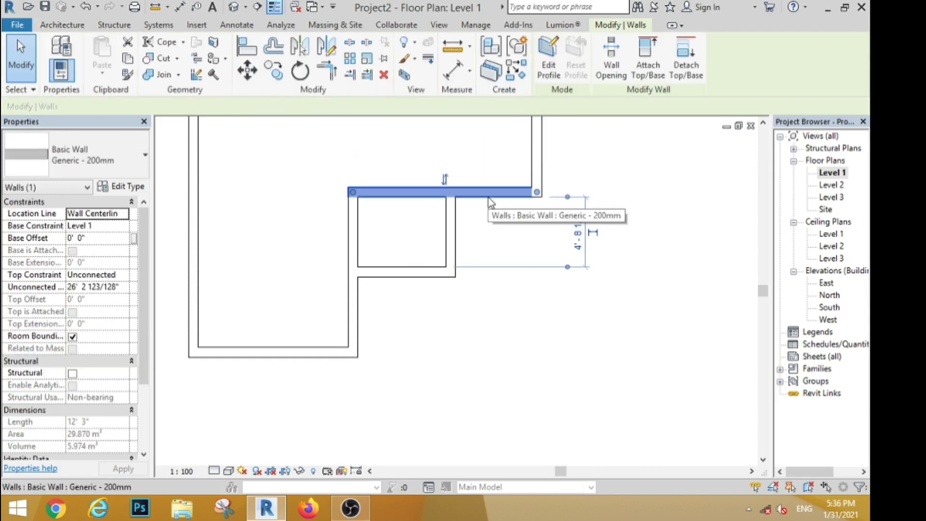
{"action": "left_click", "coordinate": [16, 53]}
{"action": "left_click", "coordinate": [328, 72]}
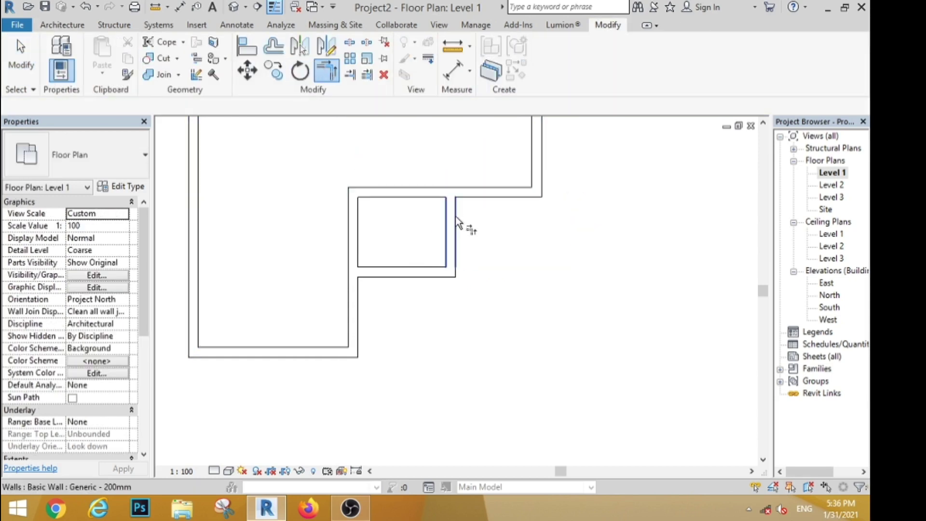
{"action": "left_click", "coordinate": [21, 57]}
Step: Load the residential exterior double full-glass wood door family and place its 1500 x 2000mm door centred in the entry's lower wall
{"action": "left_click", "coordinate": [62, 25]}
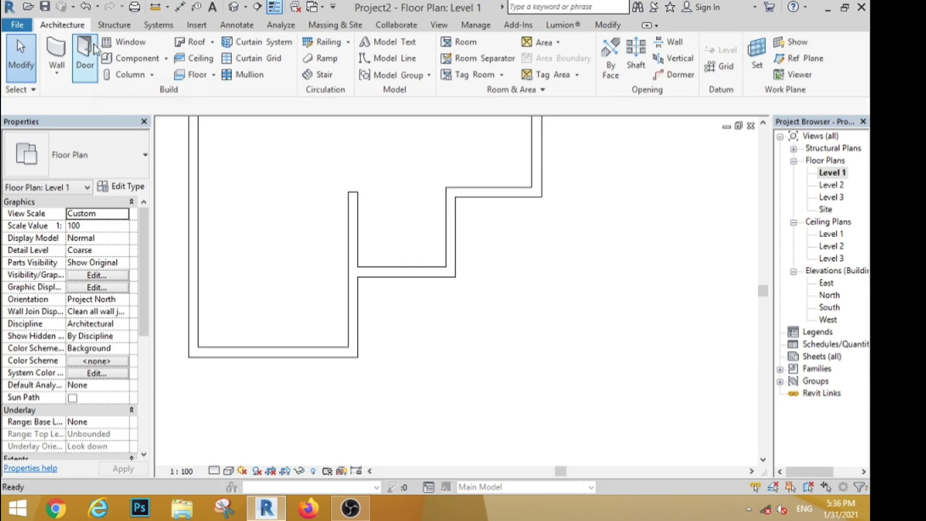
{"action": "left_click", "coordinate": [549, 58]}
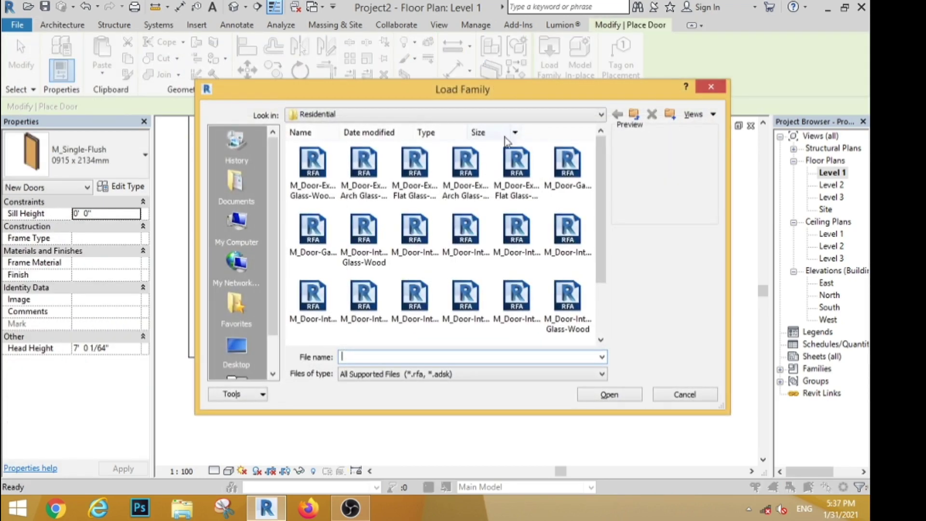
{"action": "left_click", "coordinate": [313, 166]}
{"action": "left_click", "coordinate": [607, 395]}
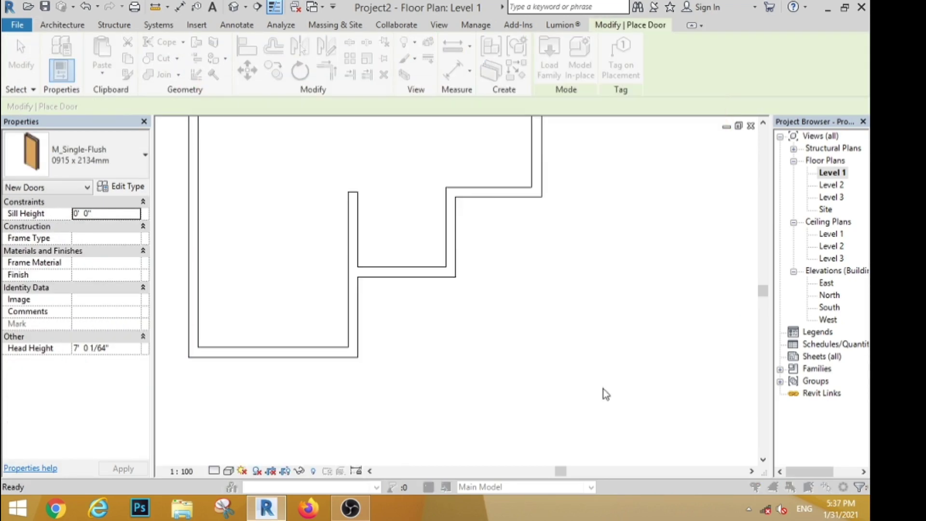
{"action": "left_click", "coordinate": [441, 237]}
{"action": "left_click", "coordinate": [502, 323]}
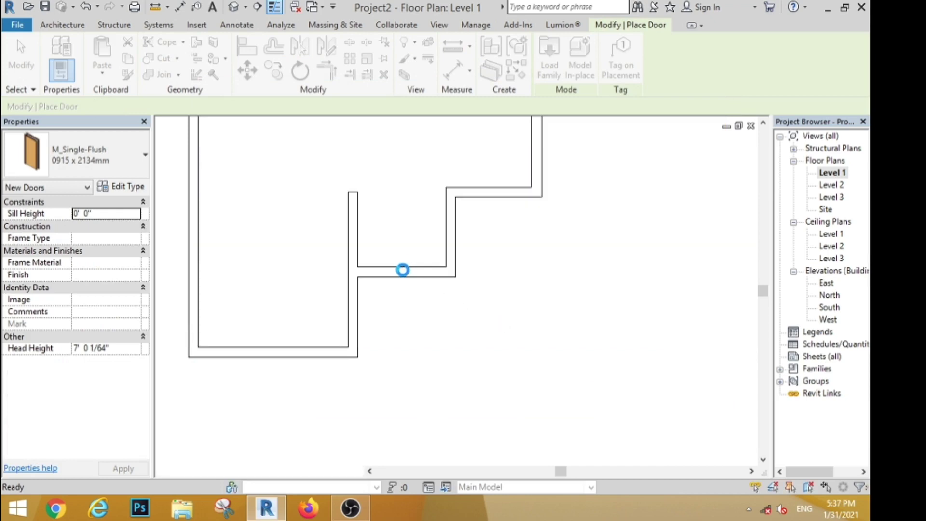
{"action": "left_click", "coordinate": [66, 27]}
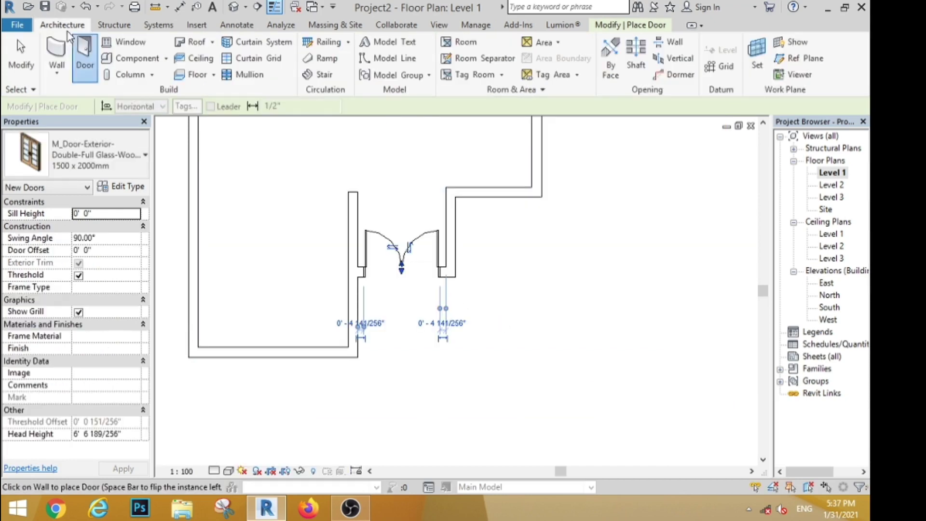
Step: Place an M_Fixed 0406 x 1830mm window in the lowest horizontal wall of the L-shaped plan
{"action": "left_click", "coordinate": [122, 47]}
{"action": "left_click", "coordinate": [110, 157]}
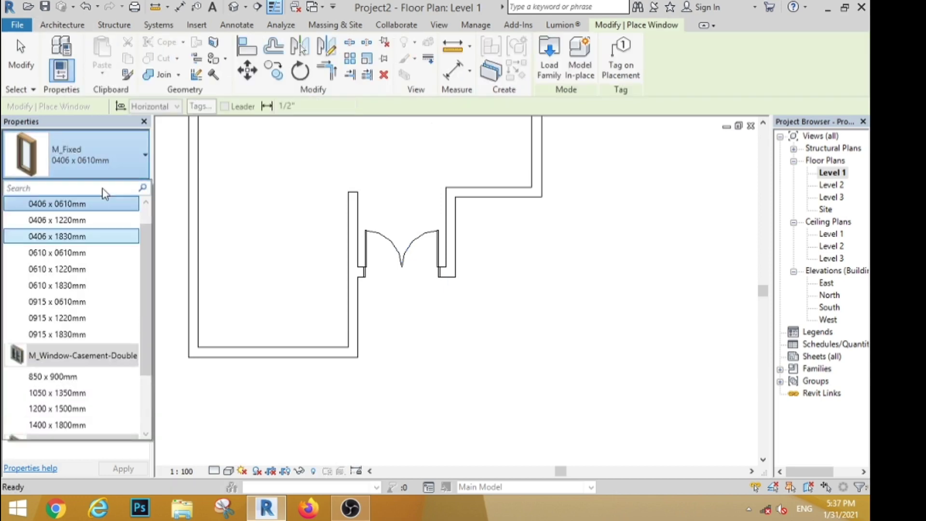
{"action": "left_click", "coordinate": [77, 285]}
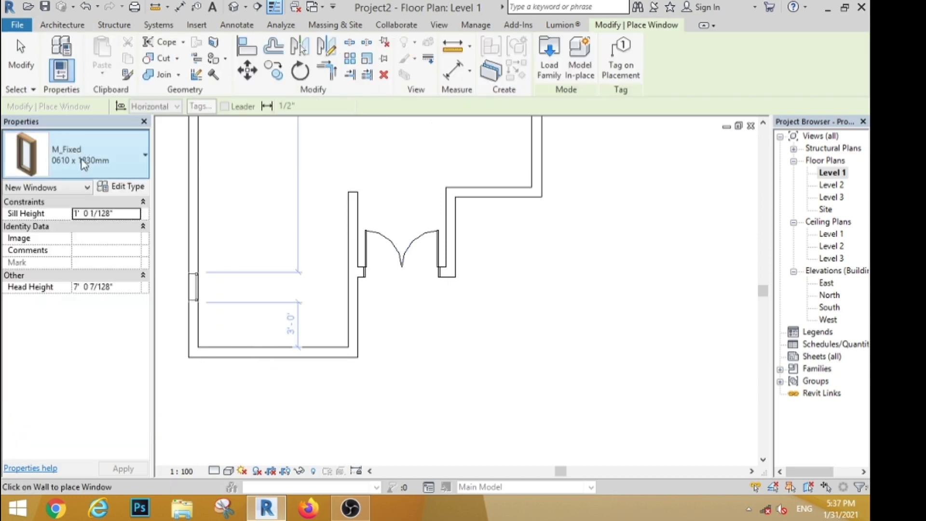
{"action": "left_click", "coordinate": [86, 159]}
{"action": "left_click_drag", "start_coordinate": [143, 309], "coordinate": [143, 267]}
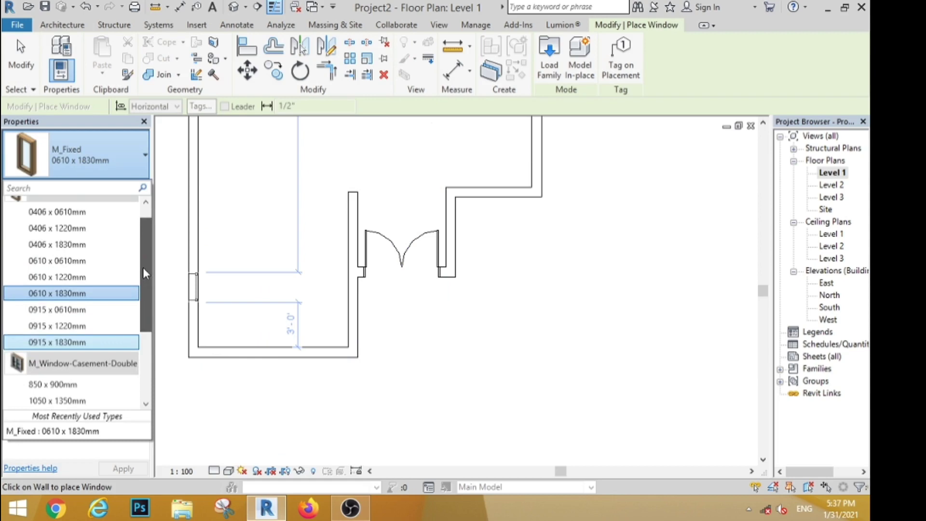
{"action": "left_click", "coordinate": [53, 247]}
{"action": "left_click", "coordinate": [249, 352]}
{"action": "key", "text": "Escape"}
{"action": "key", "text": "Escape"}
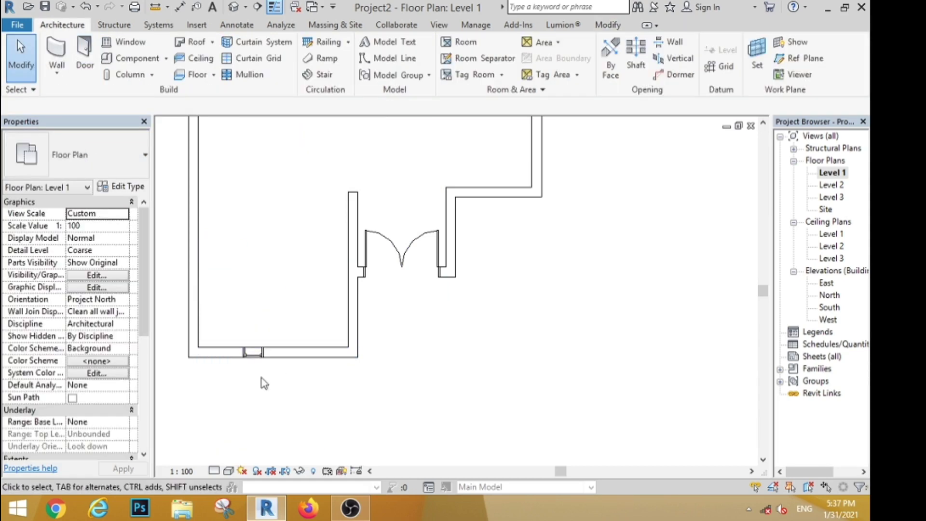
Step: Copy that window twice along its wall to form a row of three adjoining windows
{"action": "scroll", "coordinate": [280, 375], "scroll_direction": "up", "scroll_amount": 4}
{"action": "left_click", "coordinate": [278, 375]}
{"action": "key", "text": "c"}
{"action": "key", "text": "o"}
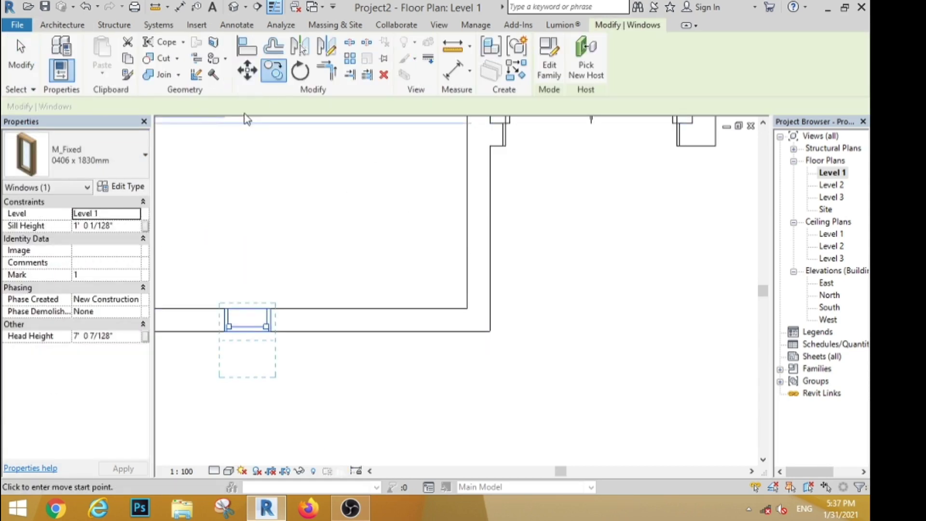
{"action": "scroll", "coordinate": [219, 327], "scroll_direction": "up", "scroll_amount": 3}
{"action": "left_click", "coordinate": [232, 338]}
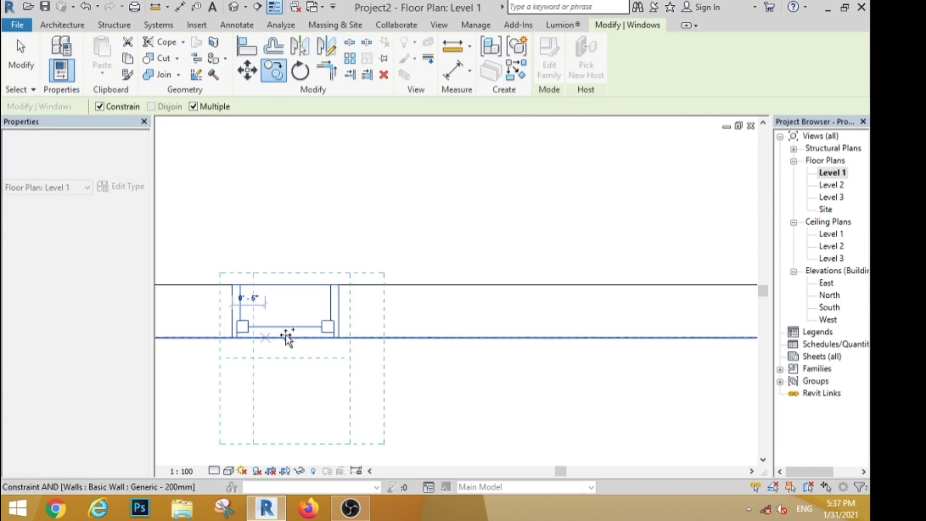
{"action": "left_click", "coordinate": [338, 338]}
{"action": "left_click", "coordinate": [445, 338]}
{"action": "left_click", "coordinate": [31, 63]}
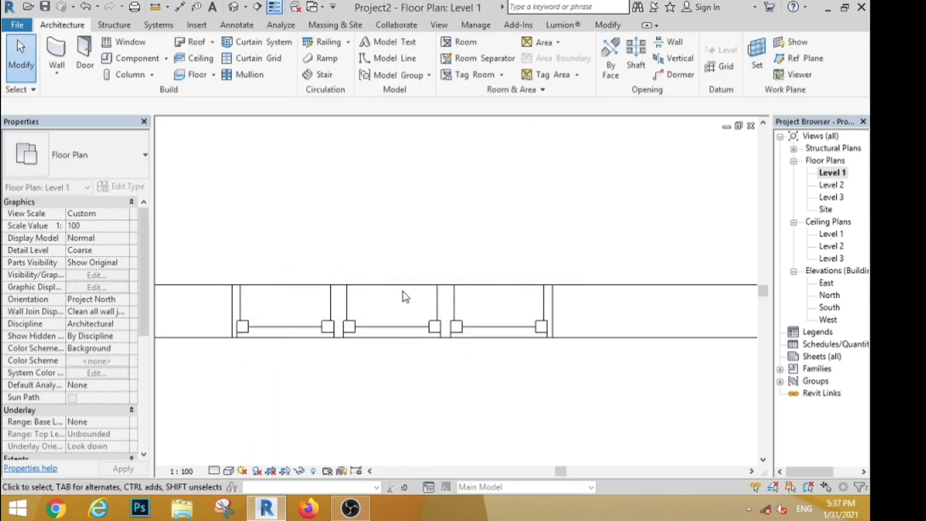
Step: Place an M_Fixed 0406 x 1830mm window in the main room's right wall, 3'-0" above its lower corner
{"action": "scroll", "coordinate": [404, 293], "scroll_direction": "down", "scroll_amount": 7}
{"action": "scroll", "coordinate": [404, 291], "scroll_direction": "down", "scroll_amount": 2}
{"action": "scroll", "coordinate": [455, 244], "scroll_direction": "up", "scroll_amount": 4}
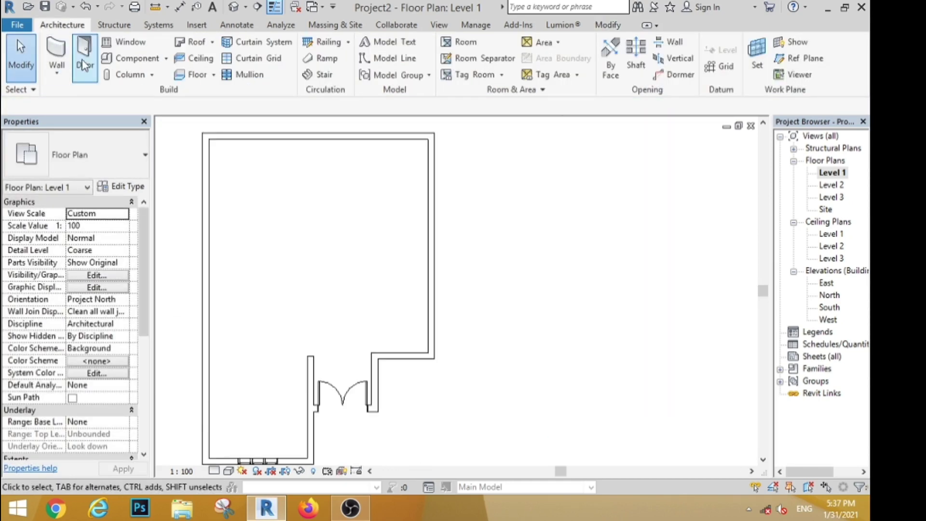
{"action": "left_click", "coordinate": [128, 44]}
{"action": "scroll", "coordinate": [440, 323], "scroll_direction": "up", "scroll_amount": 2}
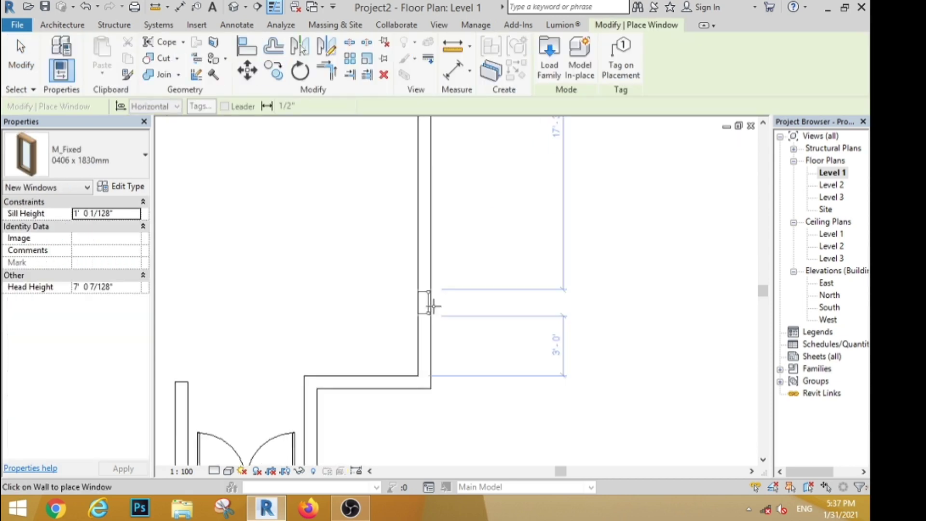
{"action": "left_click", "coordinate": [434, 306]}
{"action": "left_click", "coordinate": [24, 62]}
Step: Copy the right wall's window twice upward, edge to edge, to make a group of three
{"action": "scroll", "coordinate": [428, 329], "scroll_direction": "up", "scroll_amount": 2}
{"action": "left_click_drag", "start_coordinate": [332, 194], "coordinate": [514, 322]}
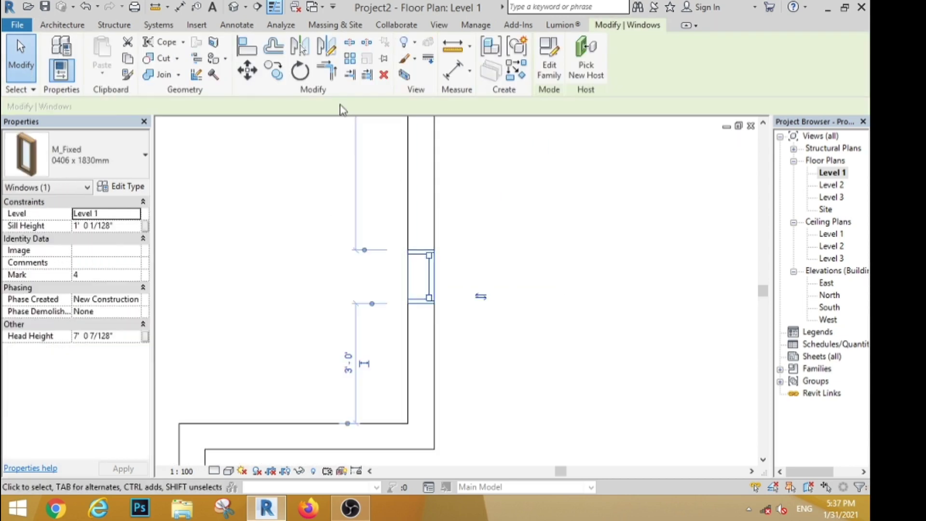
{"action": "left_click", "coordinate": [282, 75]}
{"action": "scroll", "coordinate": [428, 298], "scroll_direction": "up", "scroll_amount": 3}
{"action": "left_click", "coordinate": [388, 309]}
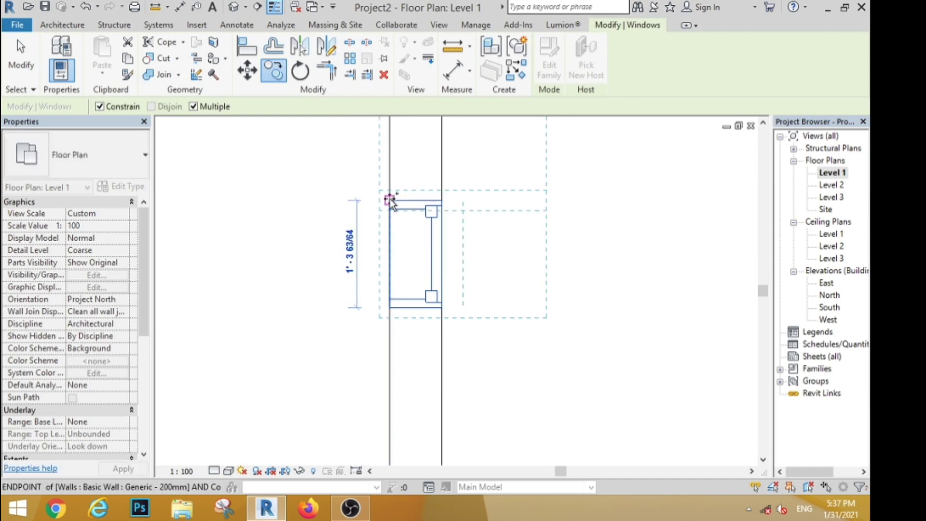
{"action": "left_click", "coordinate": [389, 201]}
{"action": "scroll", "coordinate": [380, 288], "scroll_direction": "down", "scroll_amount": 5}
{"action": "scroll", "coordinate": [381, 289], "scroll_direction": "up", "scroll_amount": 3}
{"action": "left_click", "coordinate": [364, 304]}
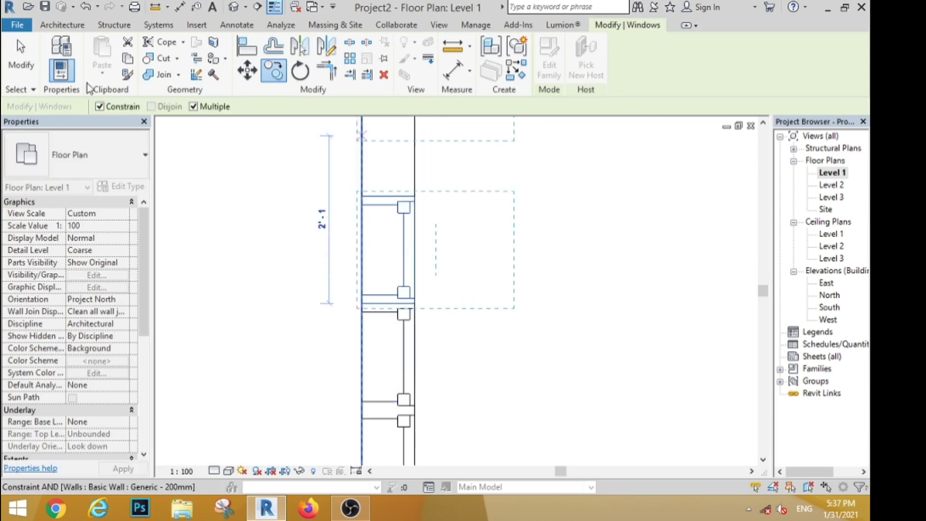
{"action": "key", "text": "Escape"}
{"action": "key", "text": "Escape"}
Step: Copy the group of three windows about 13'-0" up the right wall
{"action": "scroll", "coordinate": [307, 253], "scroll_direction": "down", "scroll_amount": 4}
{"action": "left_click_drag", "start_coordinate": [272, 261], "coordinate": [383, 394]}
{"action": "left_click", "coordinate": [274, 71]}
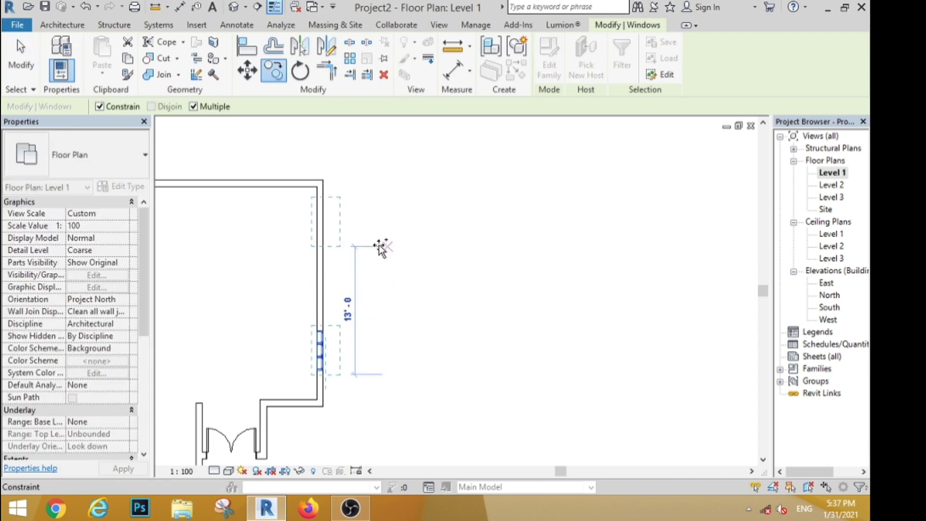
{"action": "key", "text": "Escape"}
{"action": "key", "text": "Escape"}
{"action": "scroll", "coordinate": [385, 318], "scroll_direction": "down", "scroll_amount": 3}
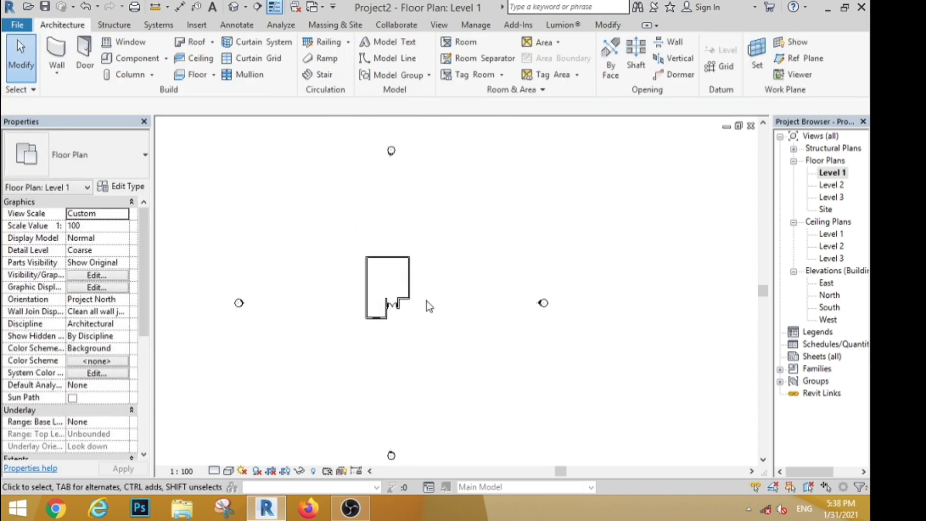
{"action": "scroll", "coordinate": [424, 309], "scroll_direction": "up", "scroll_amount": 4}
{"action": "scroll", "coordinate": [417, 333], "scroll_direction": "down", "scroll_amount": 3}
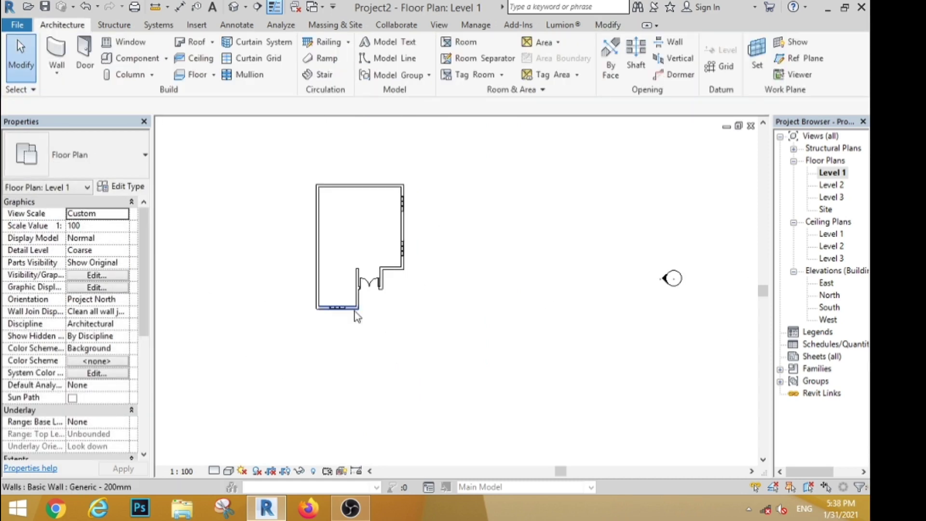
Step: Set the unconnected height of the lowest horizontal wall to 20 feet
{"action": "left_click", "coordinate": [357, 316]}
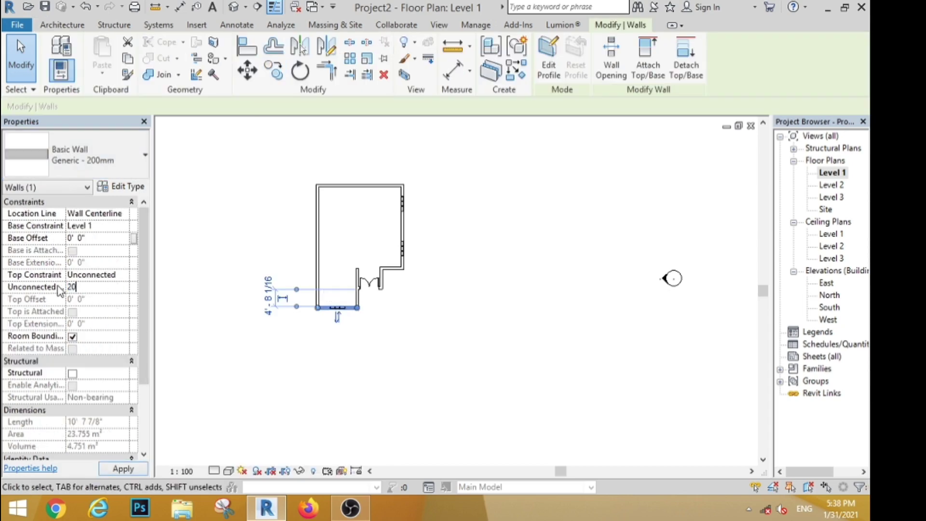
{"action": "left_click", "coordinate": [439, 404]}
{"action": "scroll", "coordinate": [411, 300], "scroll_direction": "up", "scroll_amount": 1}
{"action": "scroll", "coordinate": [412, 203], "scroll_direction": "down", "scroll_amount": 1}
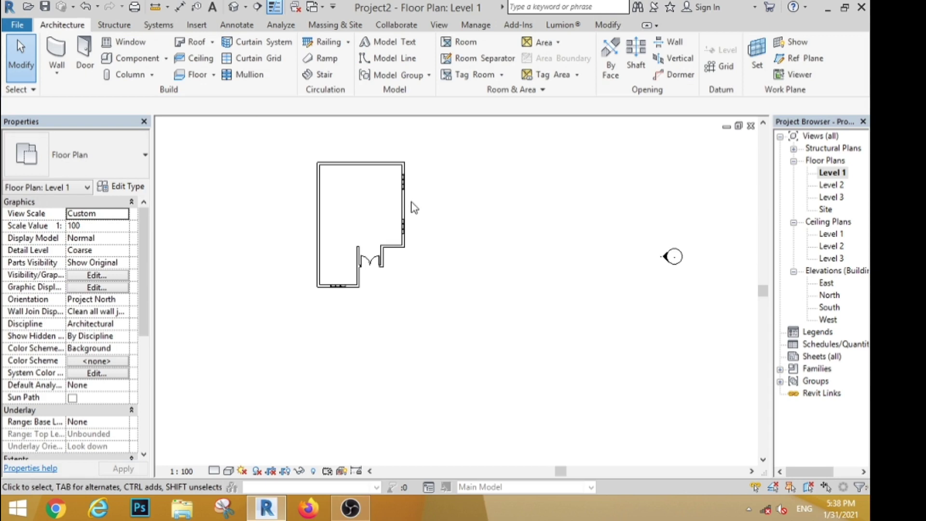
Step: Try to copy everything except the 20-foot front wall and its windows, pasted aligned to Level 2
{"action": "left_click_drag", "start_coordinate": [393, 174], "coordinate": [207, 268]}
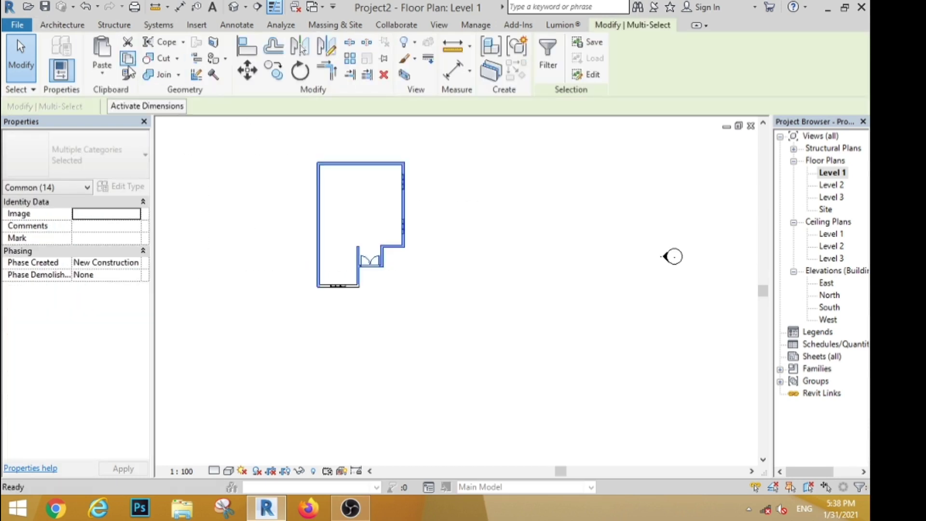
{"action": "left_click", "coordinate": [113, 77]}
{"action": "left_click", "coordinate": [125, 123]}
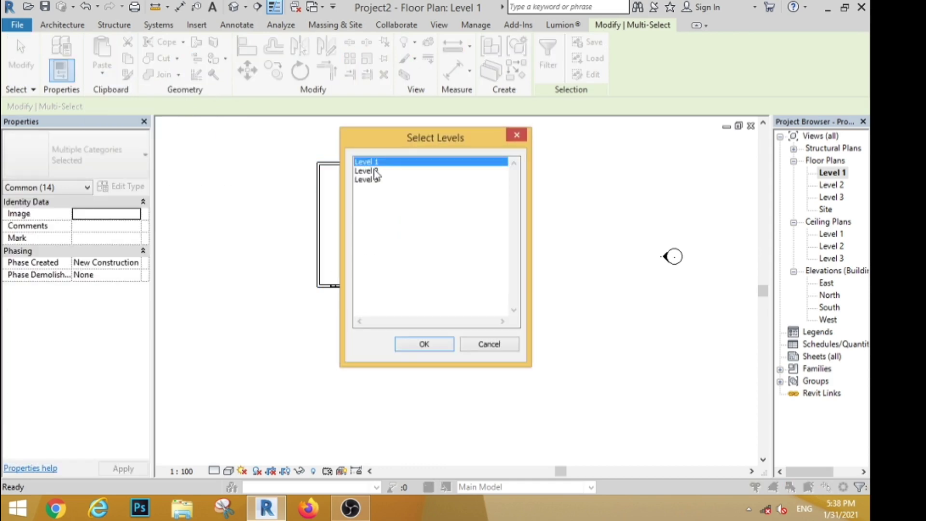
{"action": "left_click", "coordinate": [374, 171]}
{"action": "left_click", "coordinate": [412, 348]}
Step: Check the Level 2 copy in the 3D view and undo it
{"action": "left_click", "coordinate": [235, 7]}
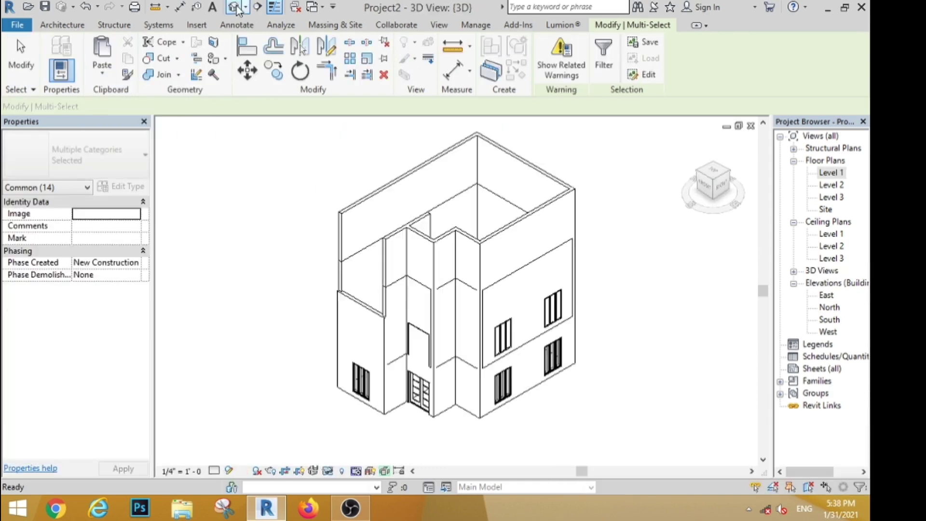
{"action": "scroll", "coordinate": [306, 290], "scroll_direction": "up", "scroll_amount": 3}
{"action": "scroll", "coordinate": [309, 290], "scroll_direction": "down", "scroll_amount": 5}
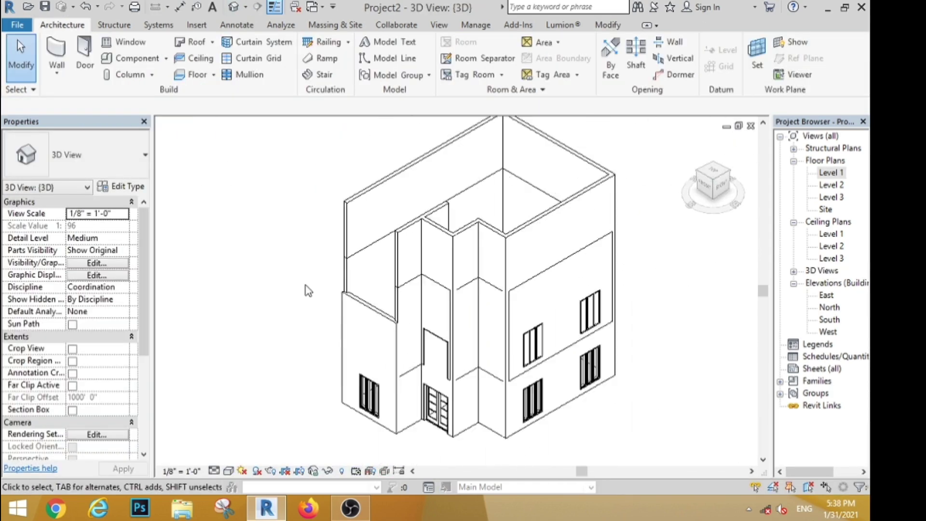
{"action": "middle_click_drag", "start_coordinate": [463, 397], "coordinate": [497, 357], "text": "shift"}
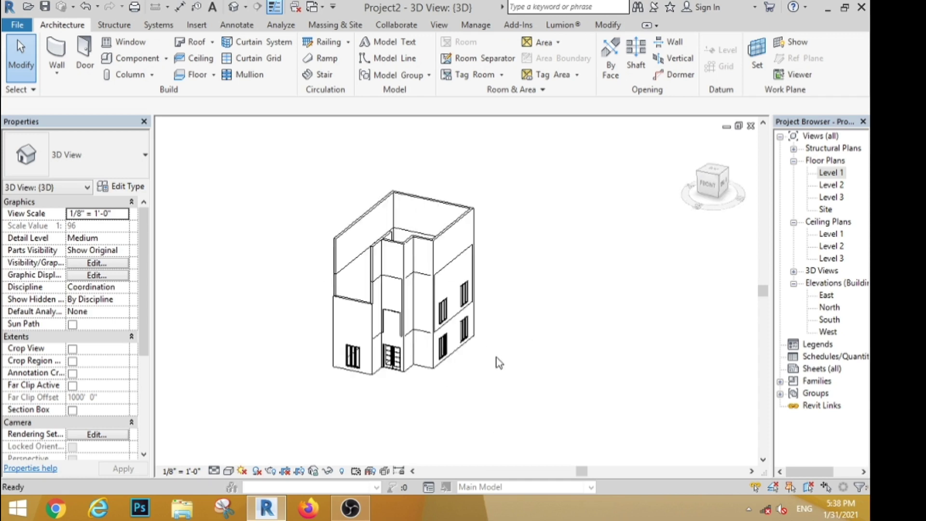
{"action": "key", "text": "ctrl+Tab"}
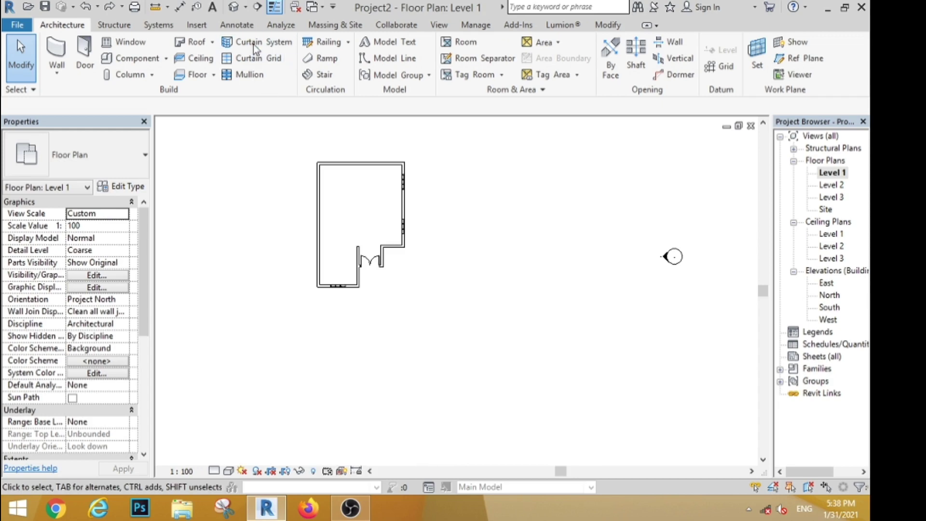
{"action": "left_click", "coordinate": [228, 7]}
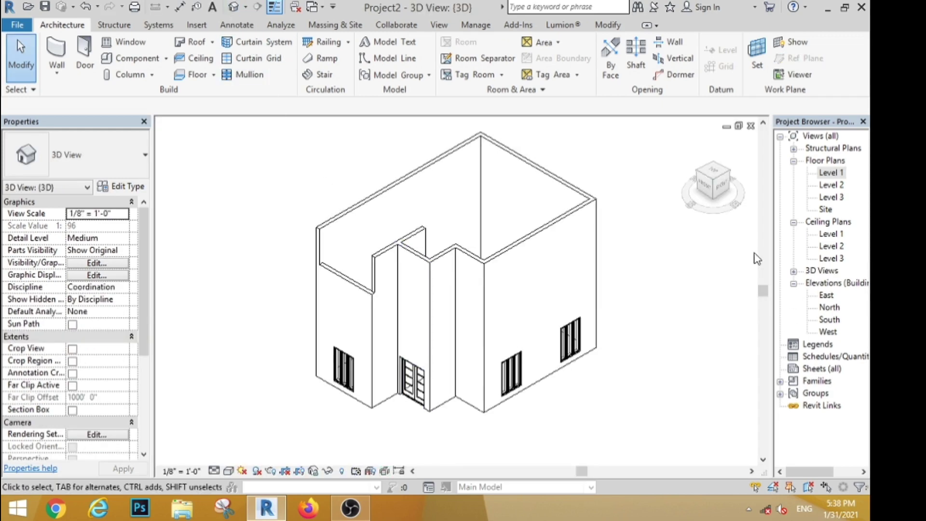
Step: In the South elevation, constrain the tops of the seven walls rising above Level 3 to Level 2, and check them in 3D
{"action": "double_click", "coordinate": [828, 319]}
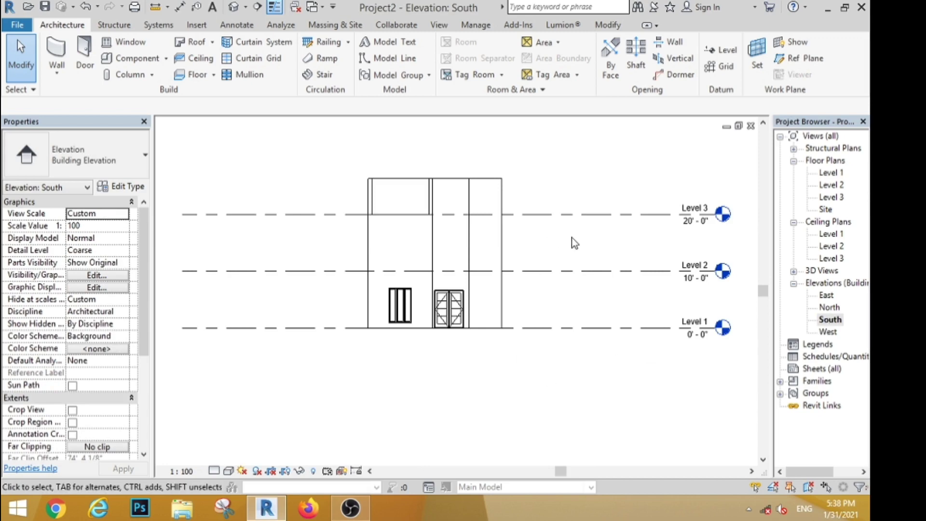
{"action": "left_click_drag", "start_coordinate": [566, 188], "coordinate": [301, 186]}
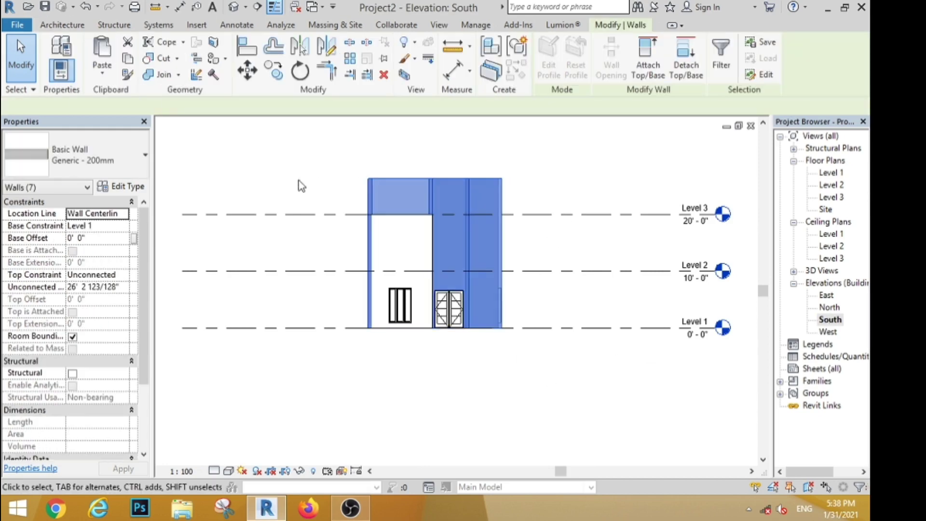
{"action": "left_click", "coordinate": [124, 279]}
{"action": "left_click", "coordinate": [121, 308]}
{"action": "left_click", "coordinate": [372, 375]}
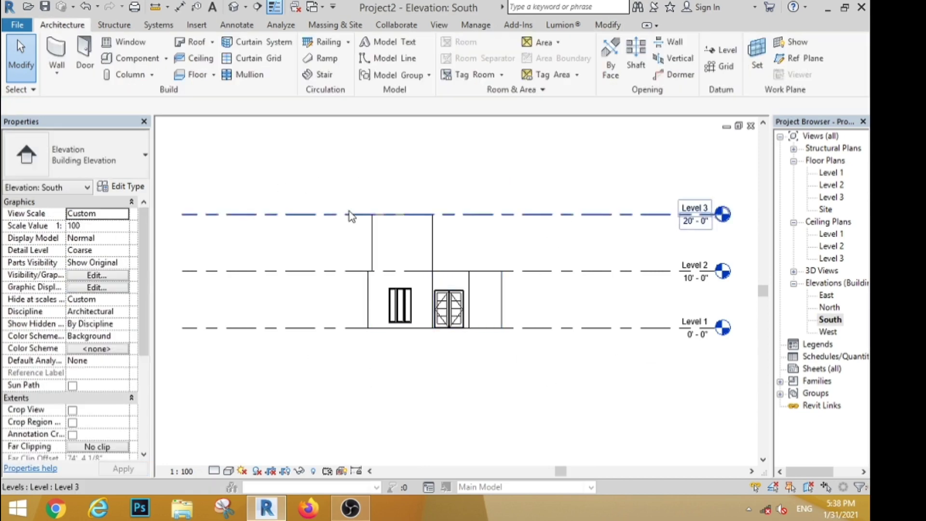
{"action": "scroll", "coordinate": [349, 211], "scroll_direction": "down", "scroll_amount": 3}
{"action": "left_click", "coordinate": [238, 8]}
{"action": "scroll", "coordinate": [416, 173], "scroll_direction": "down", "scroll_amount": 4}
{"action": "scroll", "coordinate": [395, 313], "scroll_direction": "up", "scroll_amount": 6}
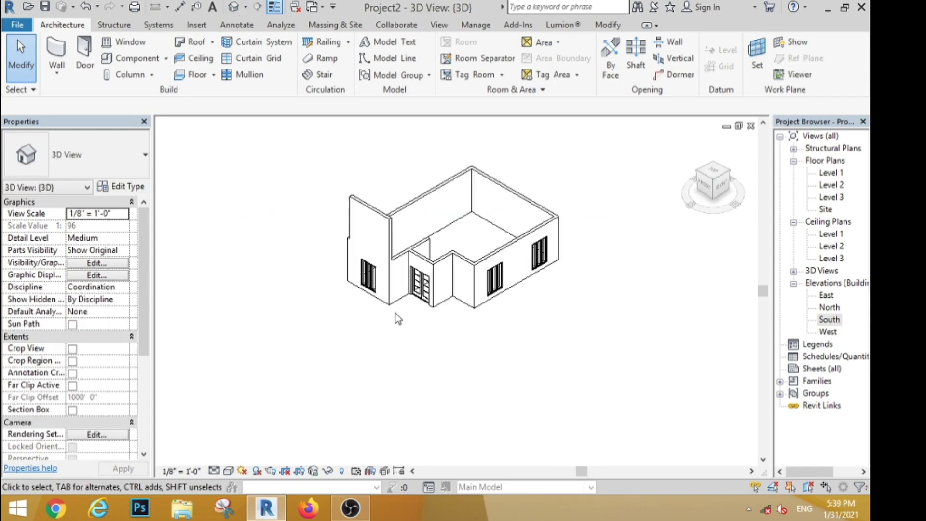
{"action": "scroll", "coordinate": [395, 314], "scroll_direction": "down", "scroll_amount": 3}
Step: From the Level 1 plan, copy all walls, windows and the door except the front wall and its windows, aligned to Level 2
{"action": "double_click", "coordinate": [831, 174]}
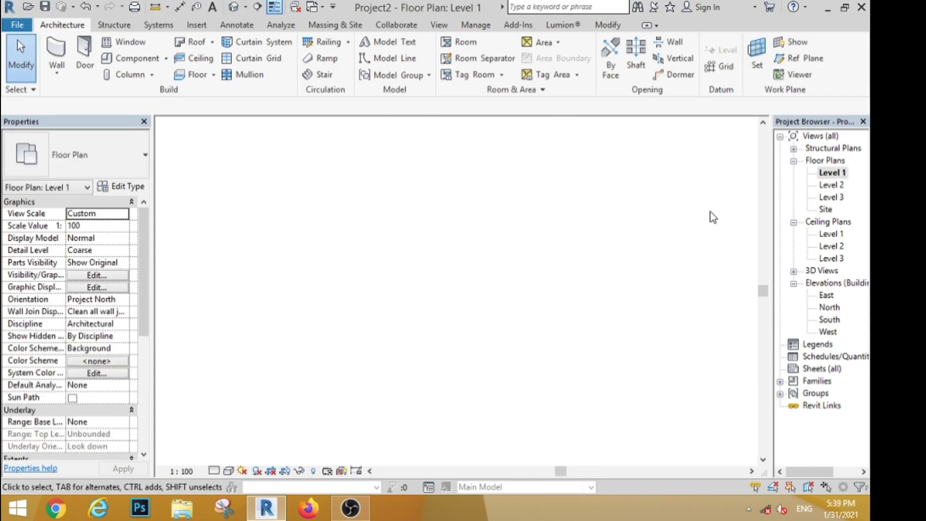
{"action": "scroll", "coordinate": [350, 251], "scroll_direction": "up", "scroll_amount": 3}
{"action": "left_click_drag", "start_coordinate": [490, 141], "coordinate": [278, 311]}
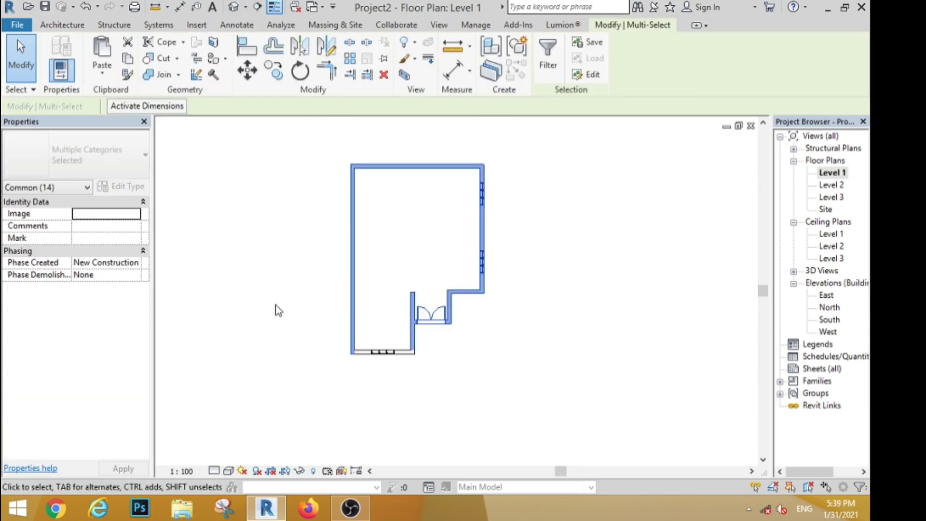
{"action": "left_click", "coordinate": [128, 58]}
{"action": "left_click", "coordinate": [102, 73]}
{"action": "left_click", "coordinate": [145, 124]}
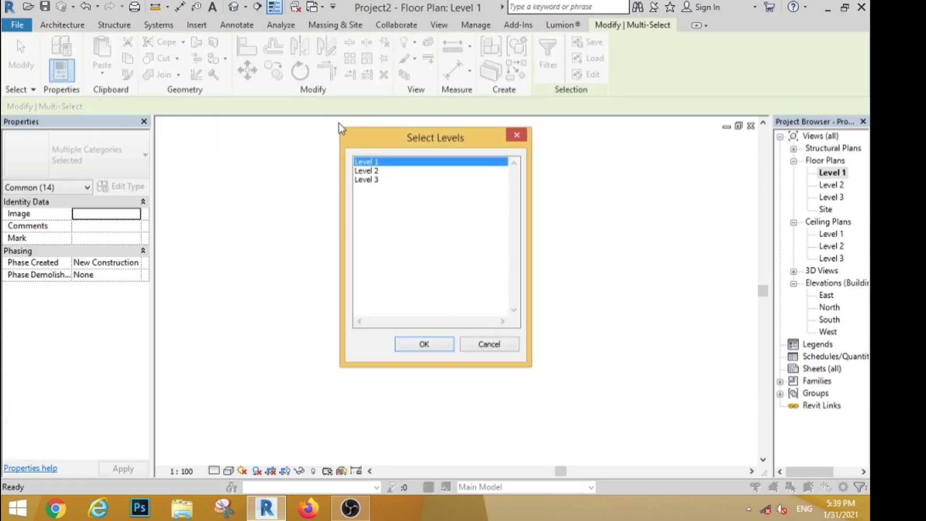
{"action": "left_click", "coordinate": [378, 171]}
{"action": "left_click", "coordinate": [421, 342]}
{"action": "left_click", "coordinate": [561, 304]}
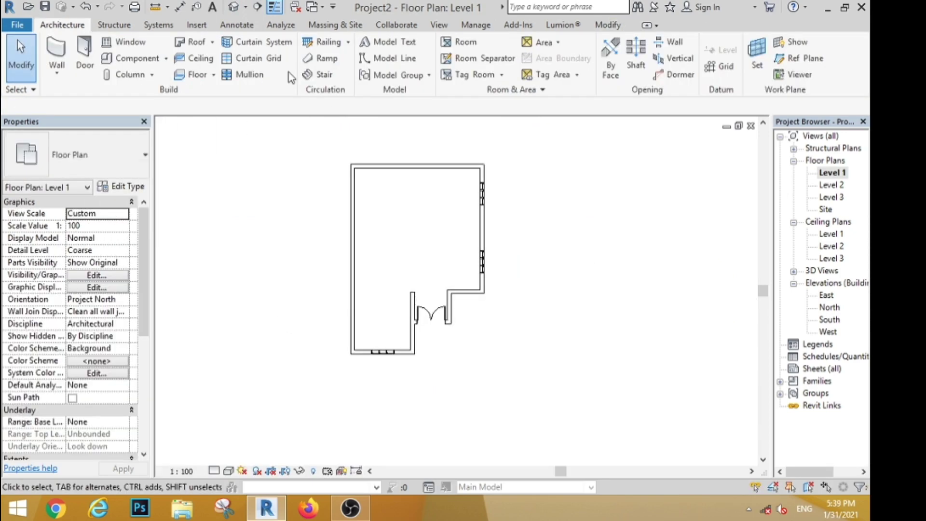
Step: Check the two-storey model in 3D and open the Level 2 floor plan
{"action": "left_click", "coordinate": [234, 7]}
{"action": "scroll", "coordinate": [401, 193], "scroll_direction": "down", "scroll_amount": 3}
{"action": "scroll", "coordinate": [450, 240], "scroll_direction": "up", "scroll_amount": 2}
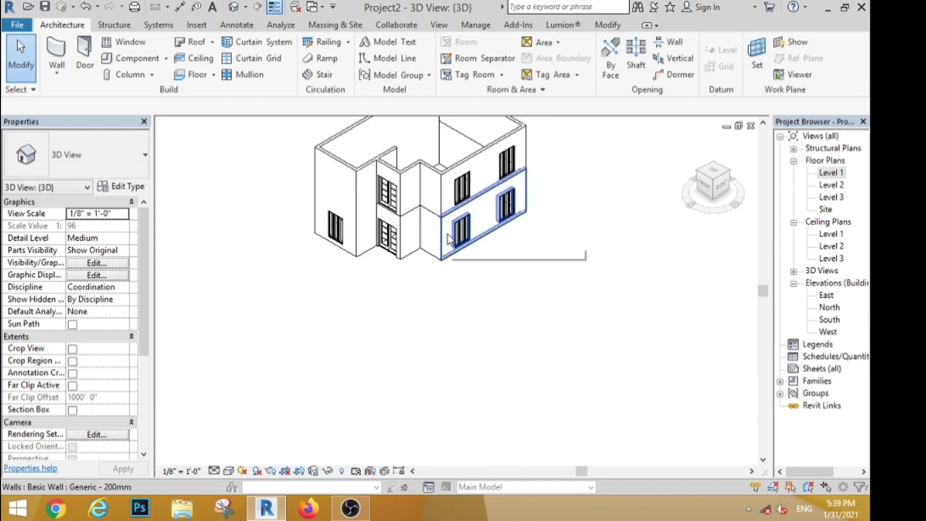
{"action": "scroll", "coordinate": [453, 244], "scroll_direction": "down", "scroll_amount": 3}
{"action": "left_click", "coordinate": [478, 176]}
{"action": "double_click", "coordinate": [832, 185]}
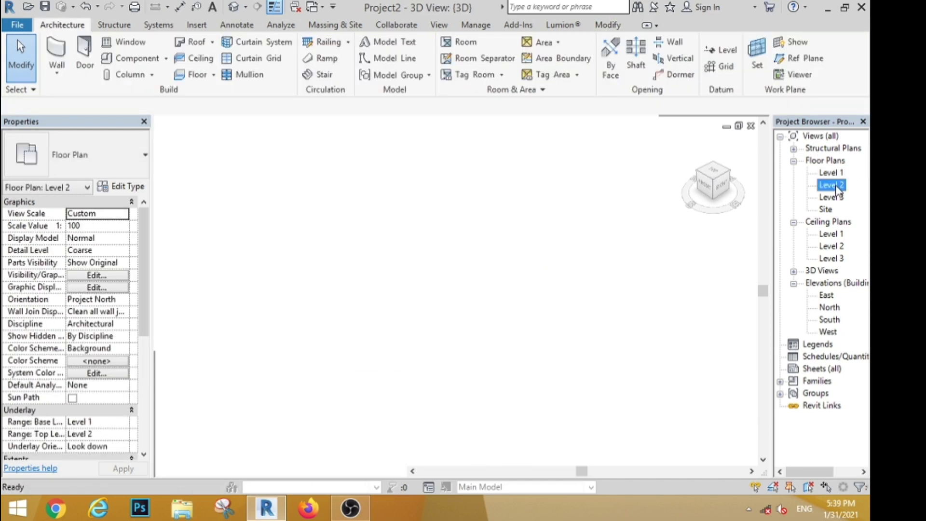
{"action": "left_click", "coordinate": [424, 251]}
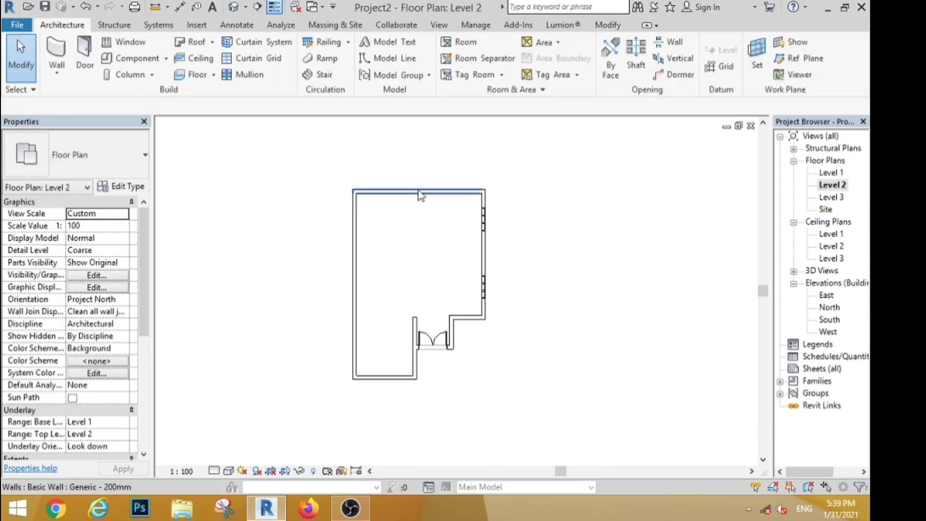
Step: Move the Level 2 back wall inward about 10' 5", deleting the window instances it can no longer host, and check the setback in 3D
{"action": "left_click", "coordinate": [412, 192]}
{"action": "left_click_drag", "start_coordinate": [404, 190], "coordinate": [409, 253]}
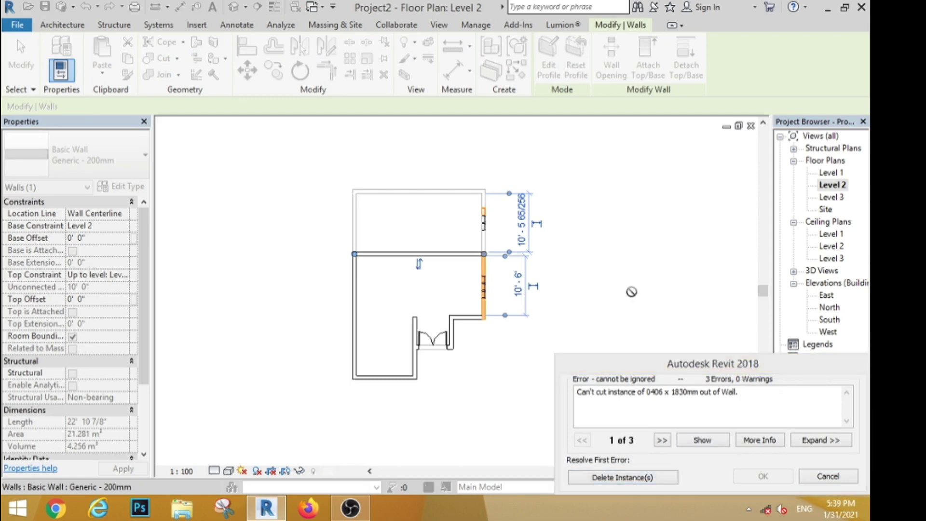
{"action": "left_click", "coordinate": [606, 480]}
{"action": "key", "text": "Escape"}
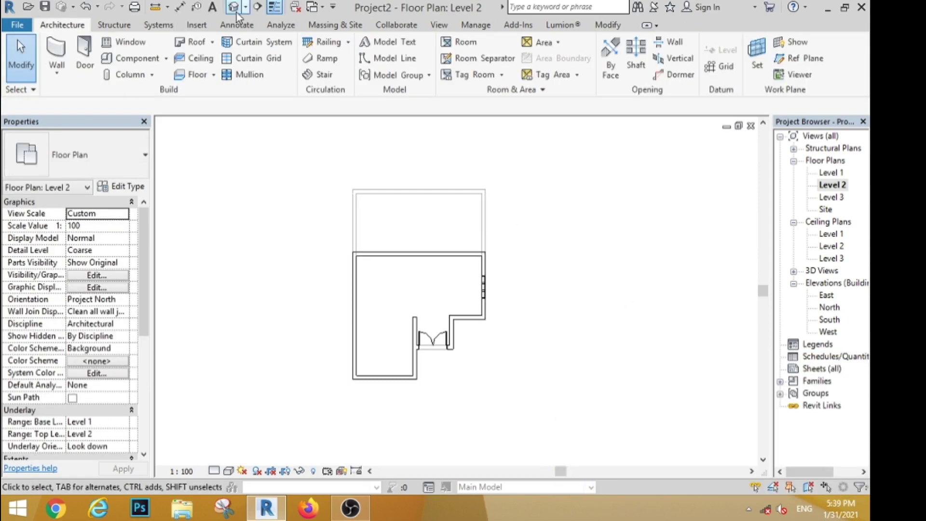
{"action": "left_click", "coordinate": [235, 10]}
{"action": "middle_click_drag", "start_coordinate": [508, 195], "coordinate": [511, 271], "text": "shift"}
Step: In the Right view, split the Level 1 side wall in line with the upper storey's back wall
{"action": "left_click", "coordinate": [609, 25]}
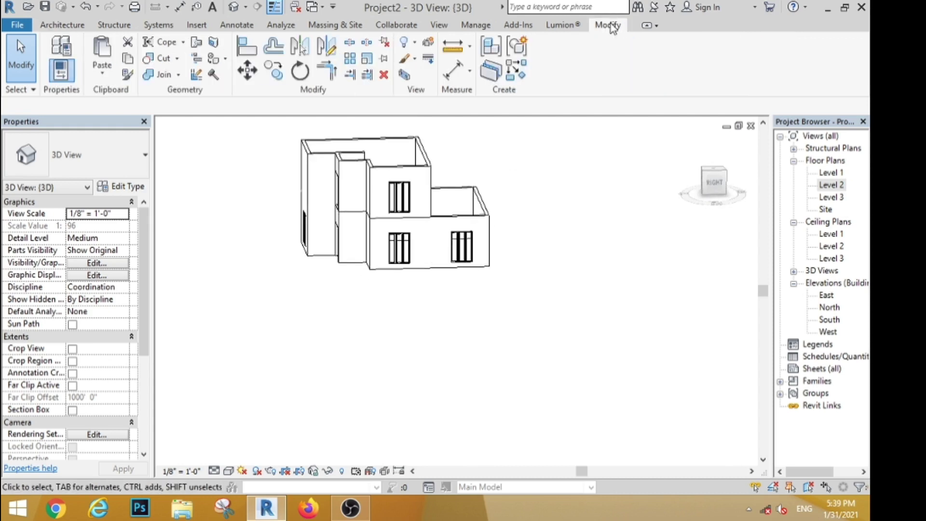
{"action": "key", "text": "s"}
{"action": "key", "text": "l"}
{"action": "left_click", "coordinate": [713, 186]}
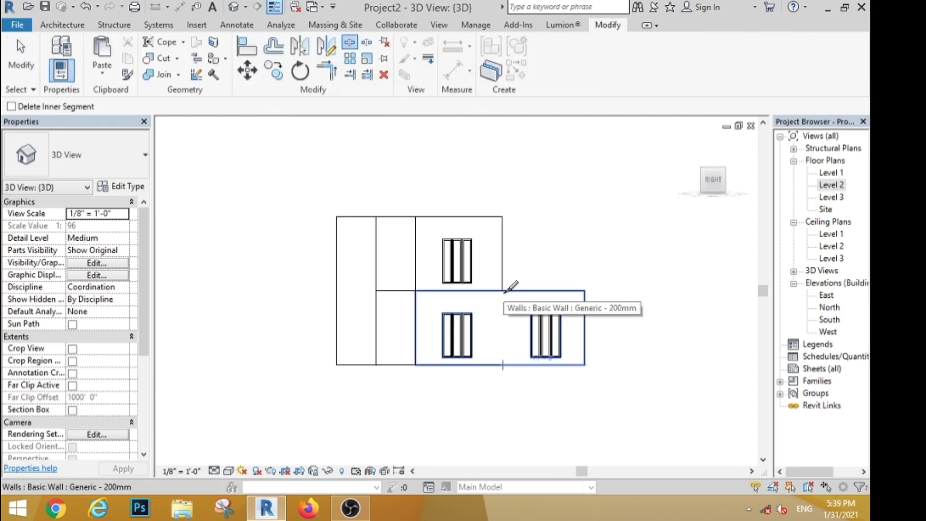
{"action": "key", "text": "Escape"}
Step: In the Left view, split the opposite Level 1 side wall in line with the upper storey's back wall
{"action": "scroll", "coordinate": [567, 320], "scroll_direction": "down", "scroll_amount": 3}
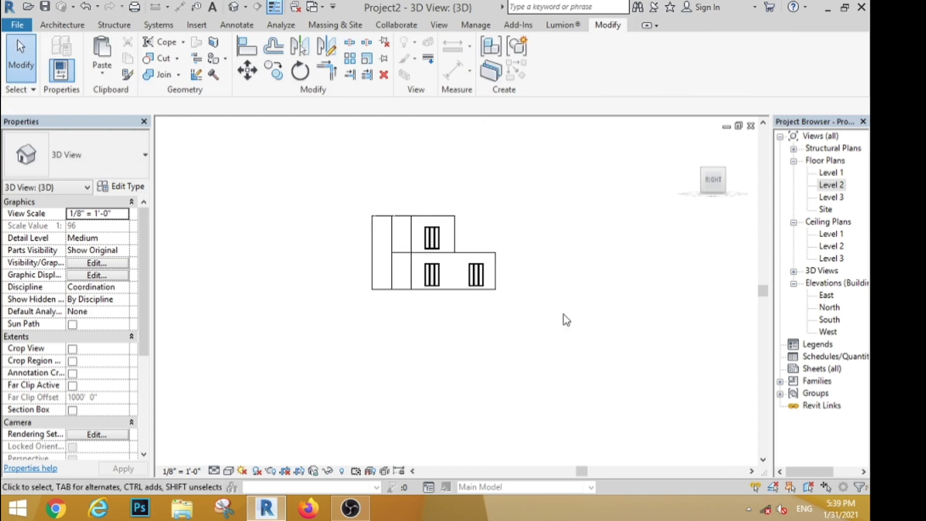
{"action": "middle_click_drag", "start_coordinate": [594, 298], "coordinate": [296, 362], "text": "shift"}
{"action": "left_click", "coordinate": [712, 186]}
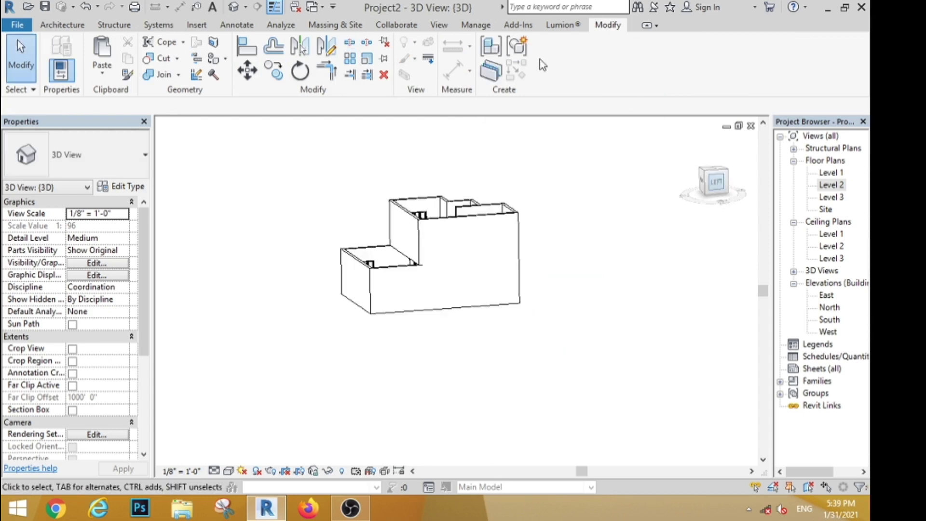
{"action": "left_click", "coordinate": [351, 43]}
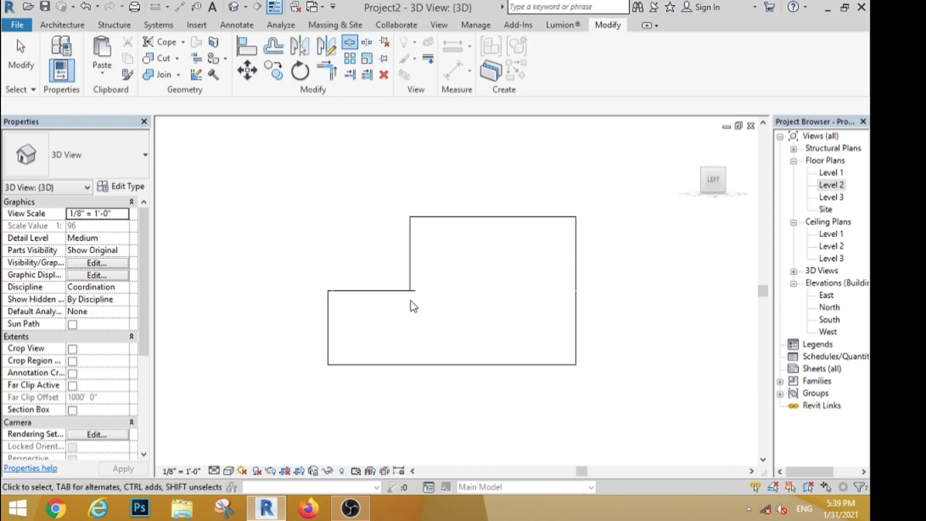
{"action": "key", "text": "Escape"}
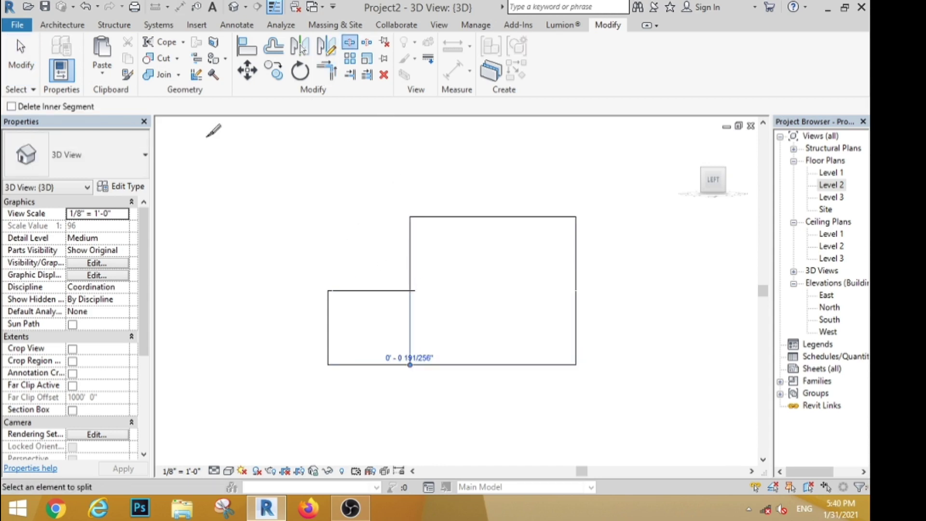
{"action": "key", "text": "Escape"}
Step: Set the Level 1 back wall's top constraint to Unconnected with a height of 13' 0" to form a terrace parapet
{"action": "middle_click_drag", "start_coordinate": [285, 244], "coordinate": [403, 379], "text": "shift"}
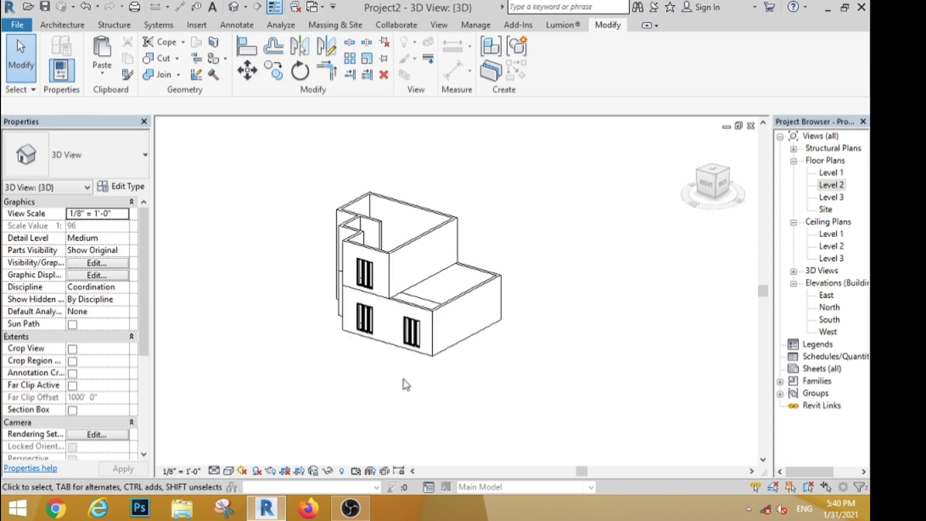
{"action": "scroll", "coordinate": [403, 380], "scroll_direction": "up", "scroll_amount": 2}
{"action": "left_click", "coordinate": [459, 272]}
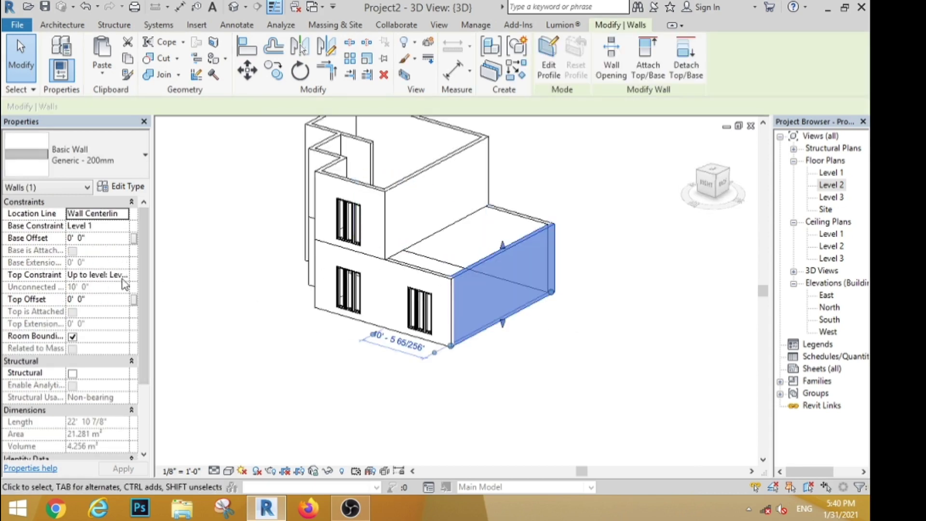
{"action": "left_click", "coordinate": [125, 274]}
{"action": "left_click", "coordinate": [100, 287]}
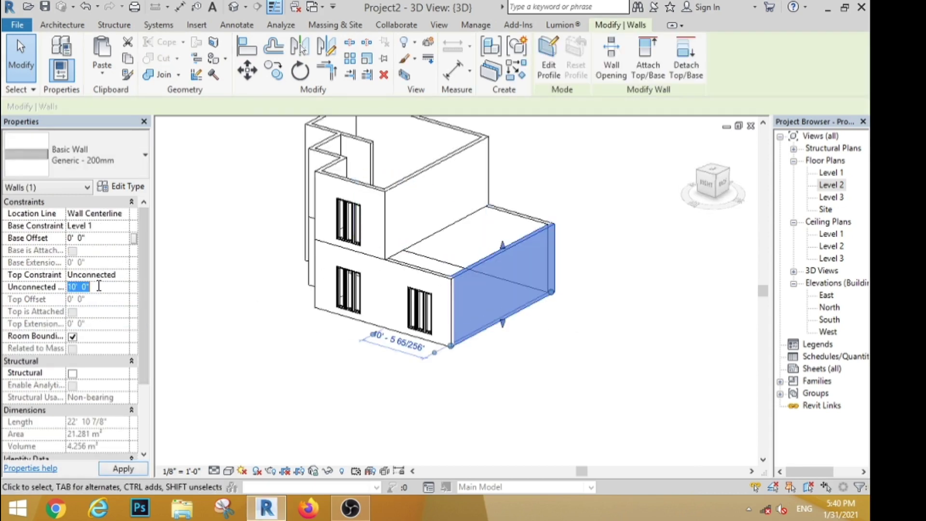
{"action": "left_click", "coordinate": [298, 354]}
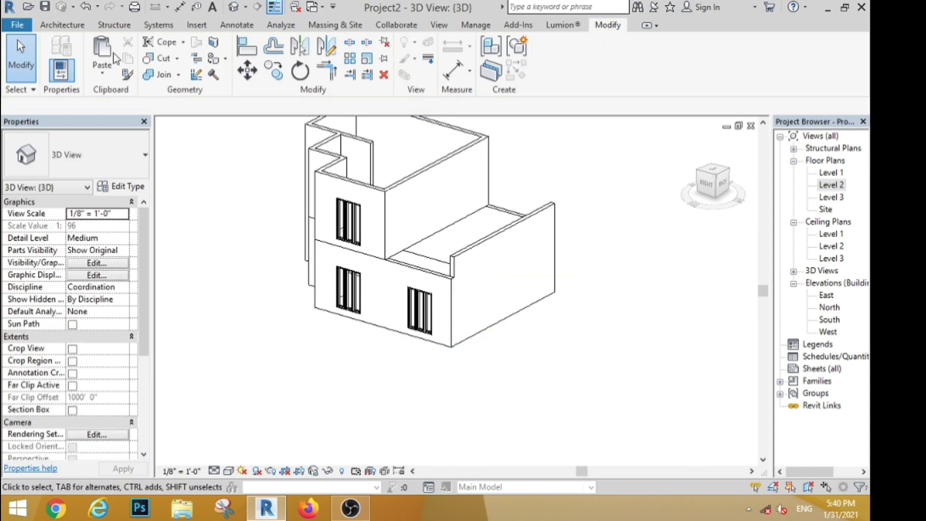
Step: Match the raised back wall's properties onto the two split side walls beside the terrace
{"action": "left_click", "coordinate": [127, 74]}
{"action": "left_click", "coordinate": [466, 264]}
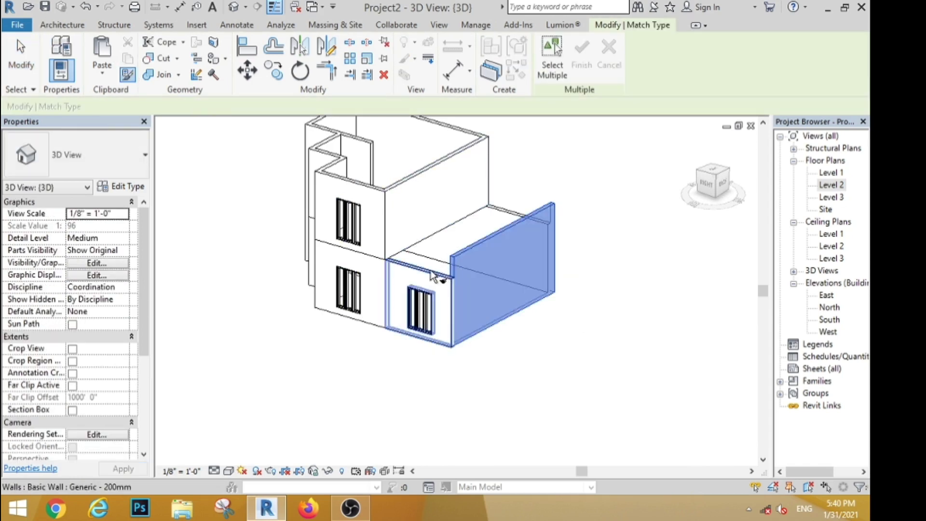
{"action": "left_click", "coordinate": [510, 214]}
{"action": "left_click", "coordinate": [545, 330]}
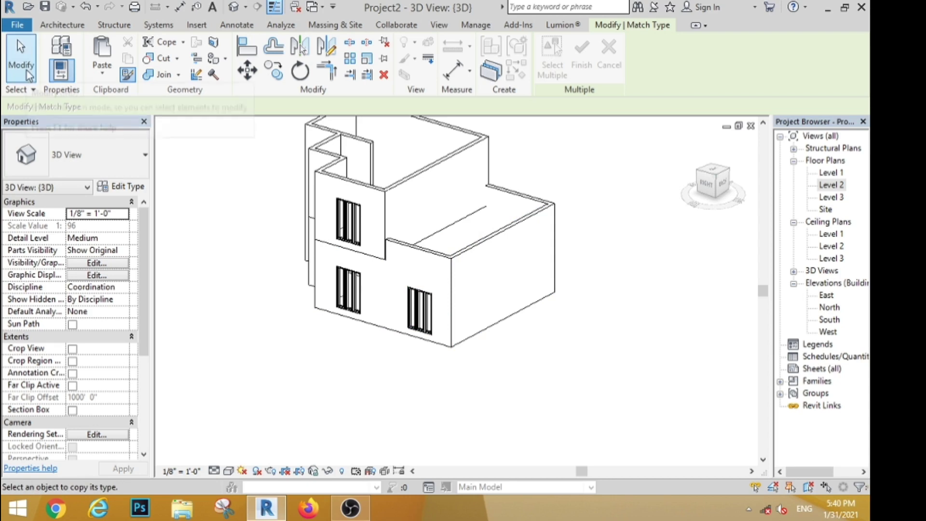
{"action": "left_click", "coordinate": [27, 70]}
Step: In the Right view, edit the profile of the terrace side wall and sketch a rectangle straddling its top edge
{"action": "left_click", "coordinate": [706, 185]}
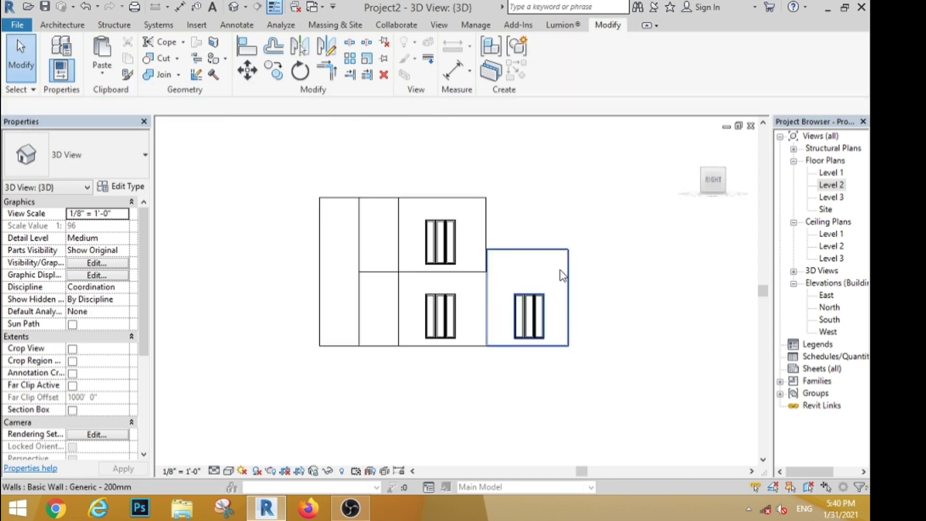
{"action": "double_click", "coordinate": [562, 276]}
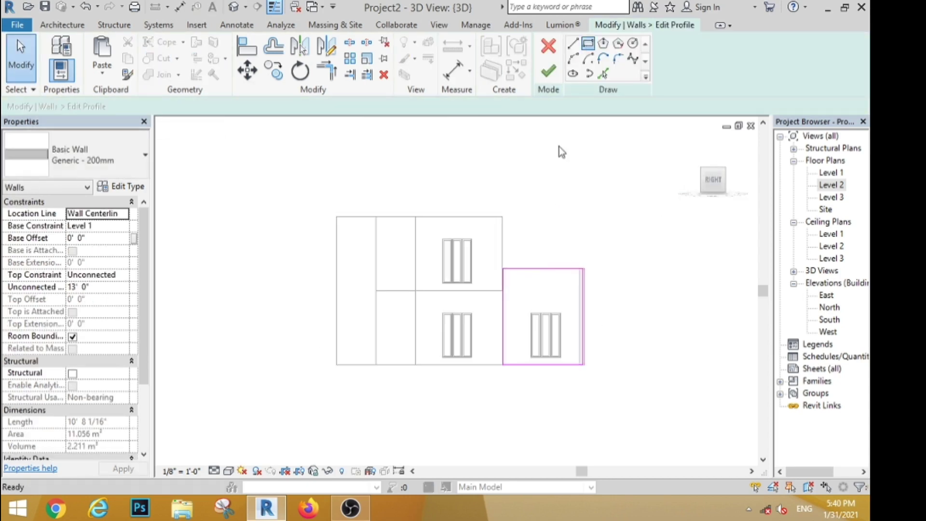
{"action": "scroll", "coordinate": [539, 292], "scroll_direction": "up", "scroll_amount": 5}
{"action": "left_click", "coordinate": [400, 160]}
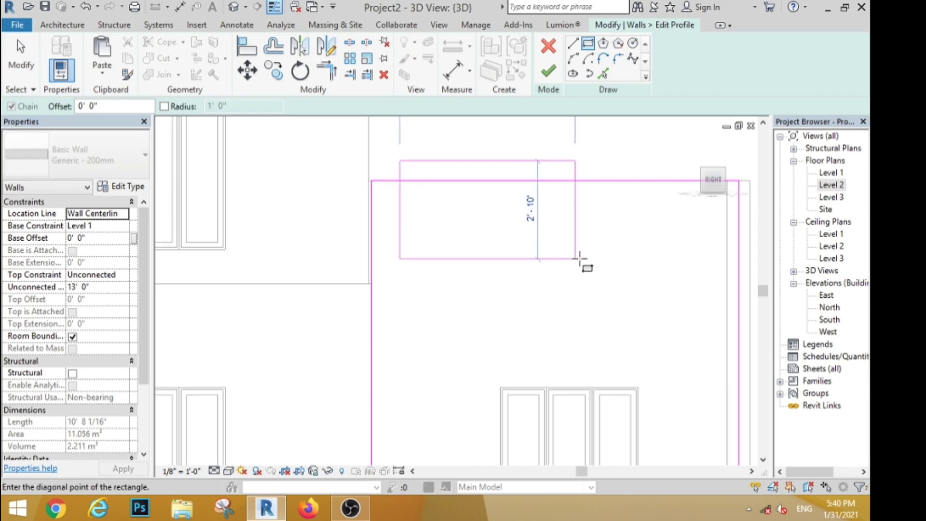
{"action": "left_click", "coordinate": [19, 50]}
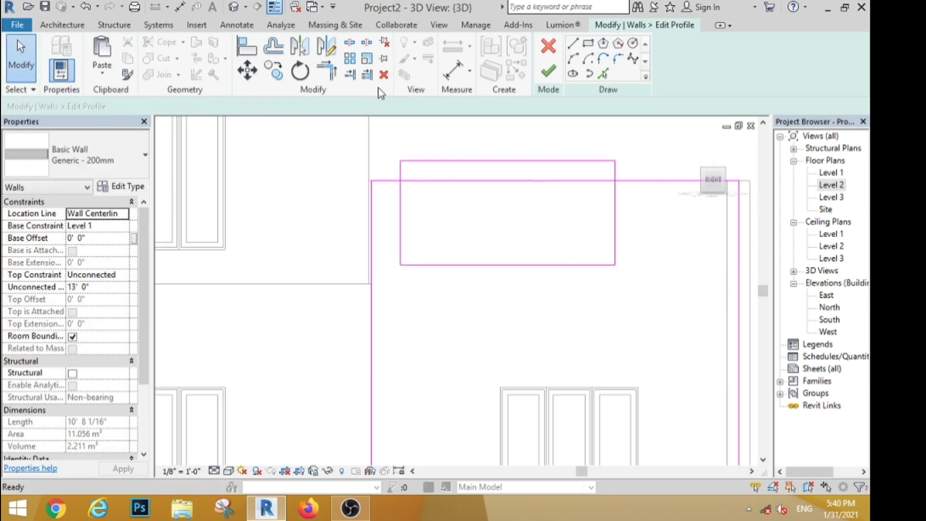
Step: Trim the profile's top edge to the rectangle side nearest the upper storey and draw a line restoring the edge to the back corner
{"action": "left_click", "coordinate": [324, 78]}
{"action": "scroll", "coordinate": [398, 179], "scroll_direction": "up", "scroll_amount": 2}
{"action": "left_click", "coordinate": [388, 184]}
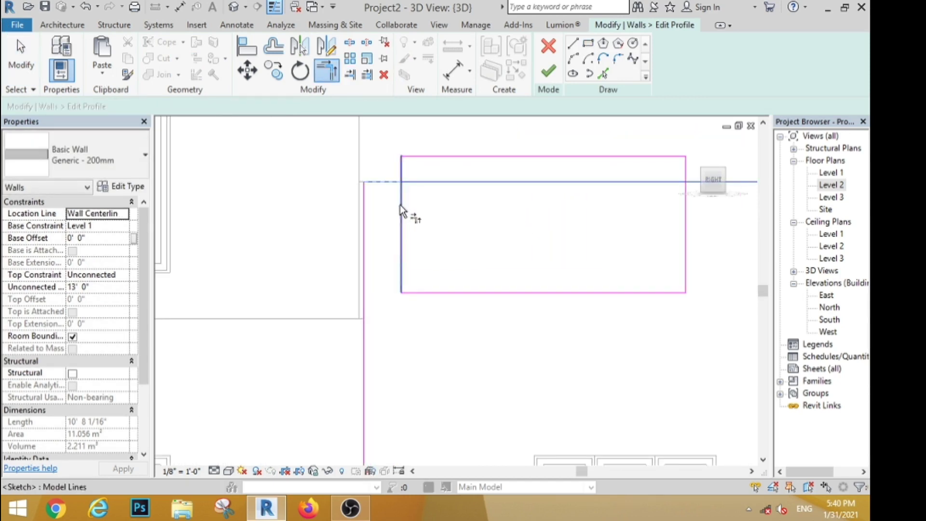
{"action": "left_click", "coordinate": [400, 205]}
{"action": "scroll", "coordinate": [679, 241], "scroll_direction": "down", "scroll_amount": 3}
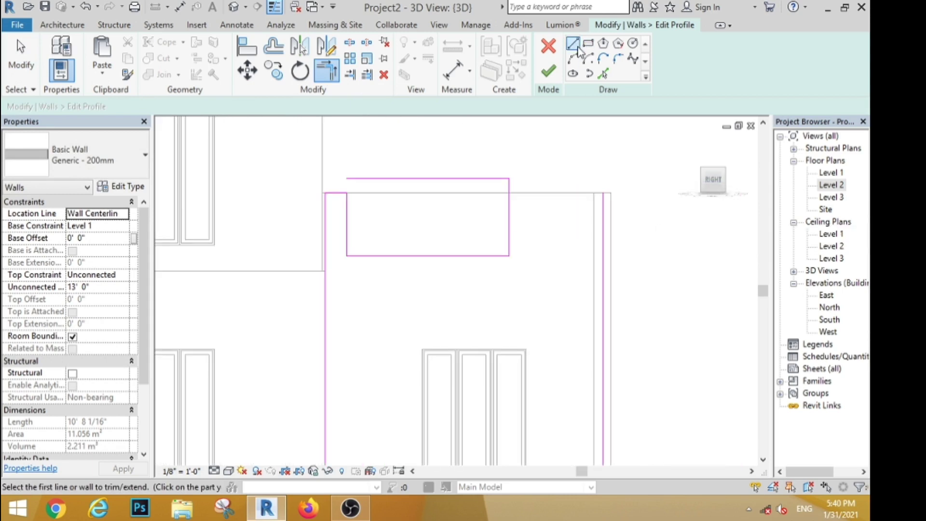
{"action": "left_click", "coordinate": [578, 49]}
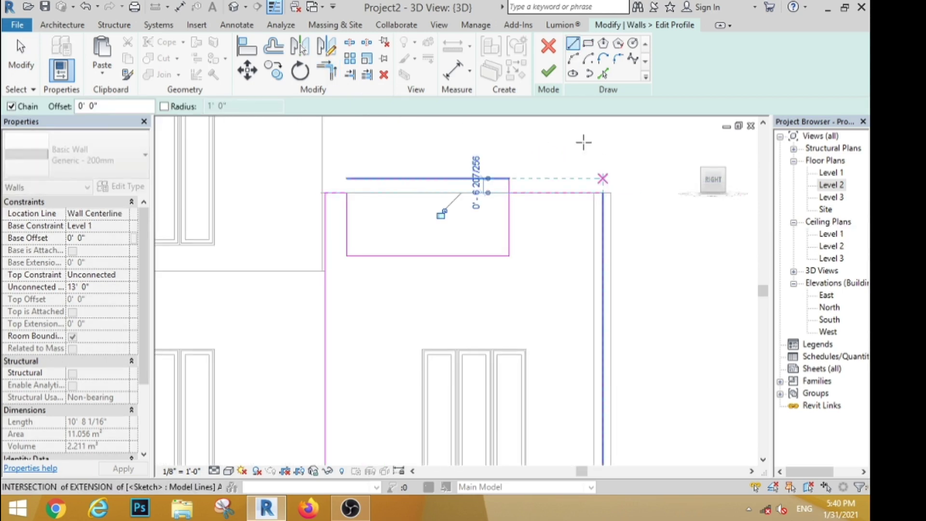
{"action": "left_click", "coordinate": [20, 53]}
Step: Trim the rectangle's side nearest the back corner to the restored top edge
{"action": "scroll", "coordinate": [505, 204], "scroll_direction": "up", "scroll_amount": 1}
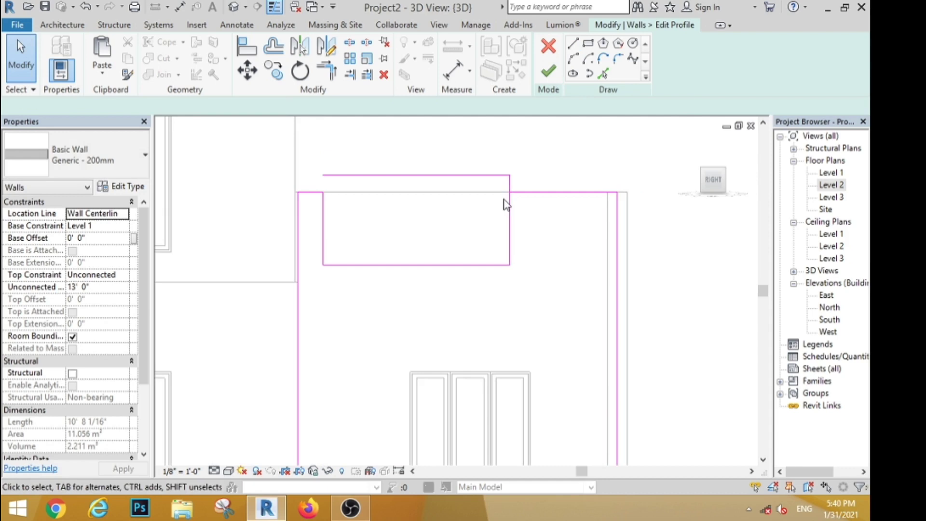
{"action": "left_click", "coordinate": [332, 77]}
{"action": "left_click", "coordinate": [535, 198]}
{"action": "key", "text": "Escape"}
{"action": "key", "text": "Escape"}
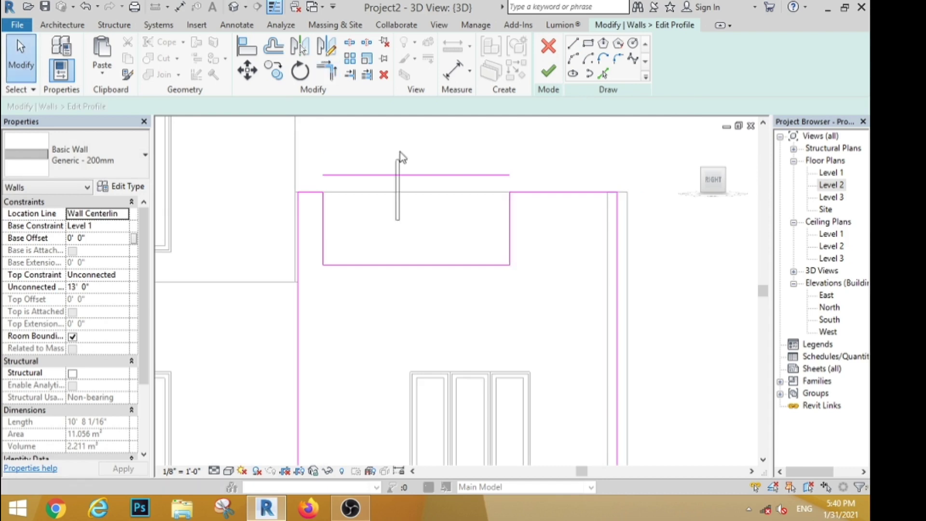
Step: Delete the leftover line above the notch and finish the wall profile
{"action": "left_click_drag", "start_coordinate": [374, 213], "coordinate": [372, 214]}
{"action": "left_click", "coordinate": [384, 76]}
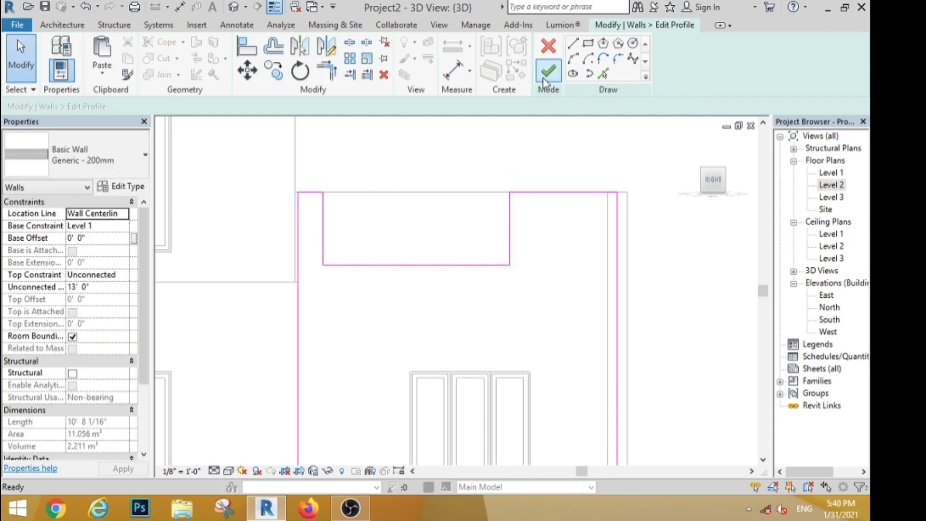
{"action": "left_click", "coordinate": [544, 79]}
{"action": "left_click", "coordinate": [440, 150]}
{"action": "scroll", "coordinate": [440, 151], "scroll_direction": "down", "scroll_amount": 6}
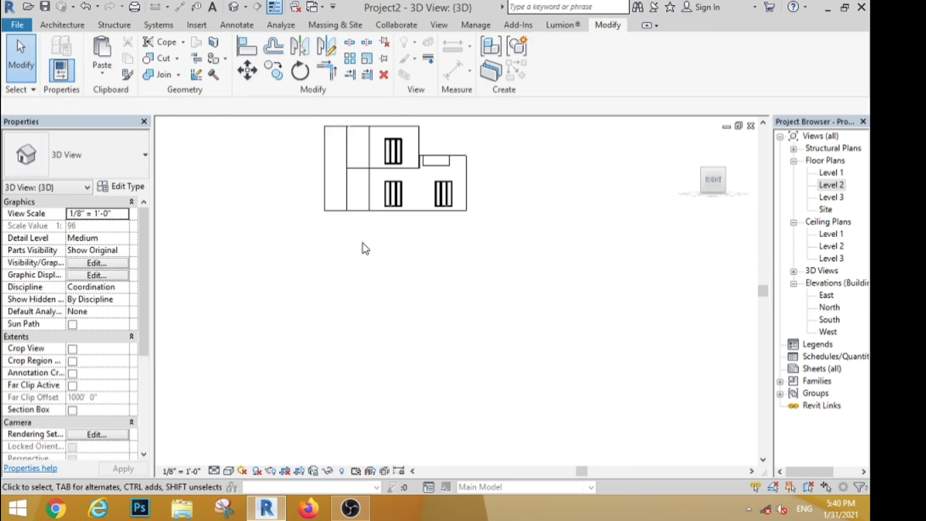
Step: Set the top constraint of the short blank Level 2 front wall to Unconnected and increase its height
{"action": "middle_click_drag", "start_coordinate": [322, 256], "coordinate": [467, 356], "text": "shift"}
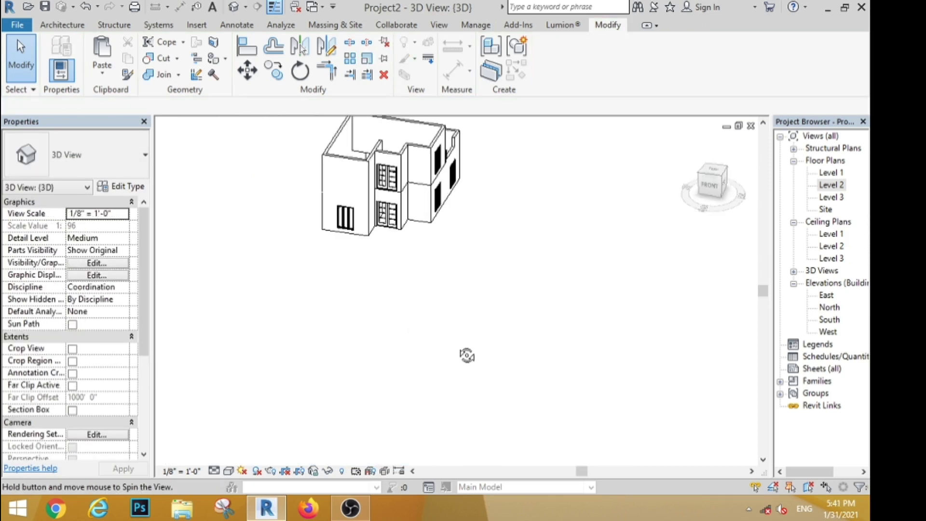
{"action": "left_click", "coordinate": [415, 153]}
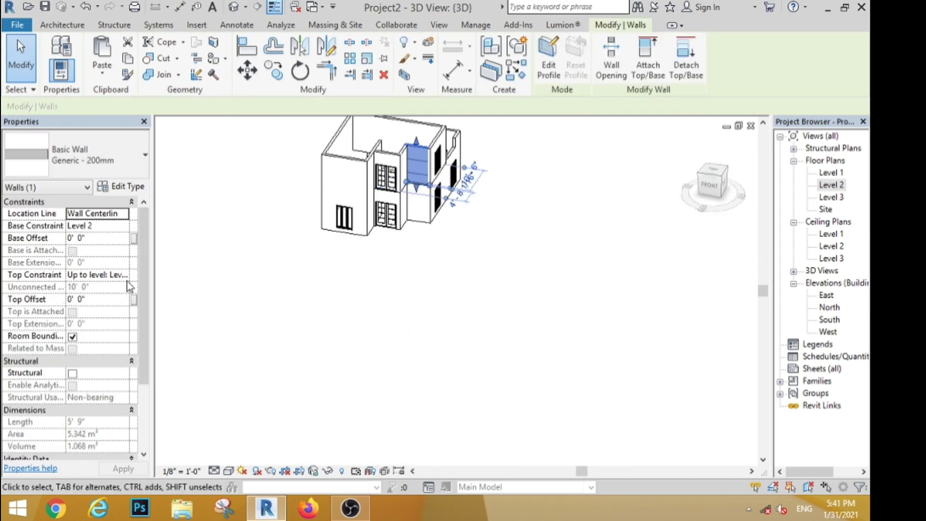
{"action": "left_click", "coordinate": [102, 274]}
{"action": "left_click", "coordinate": [104, 288]}
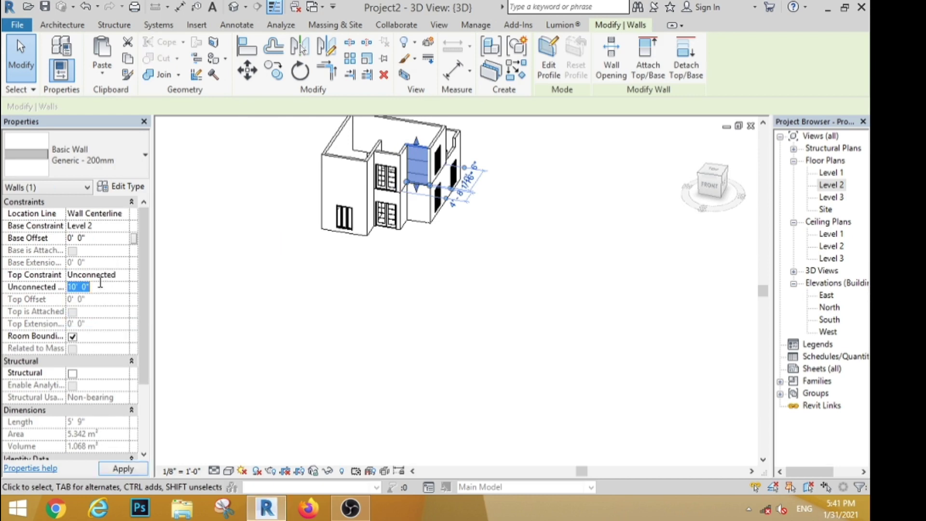
{"action": "left_click", "coordinate": [276, 330]}
{"action": "left_click", "coordinate": [13, 64]}
{"action": "scroll", "coordinate": [361, 319], "scroll_direction": "down", "scroll_amount": 5}
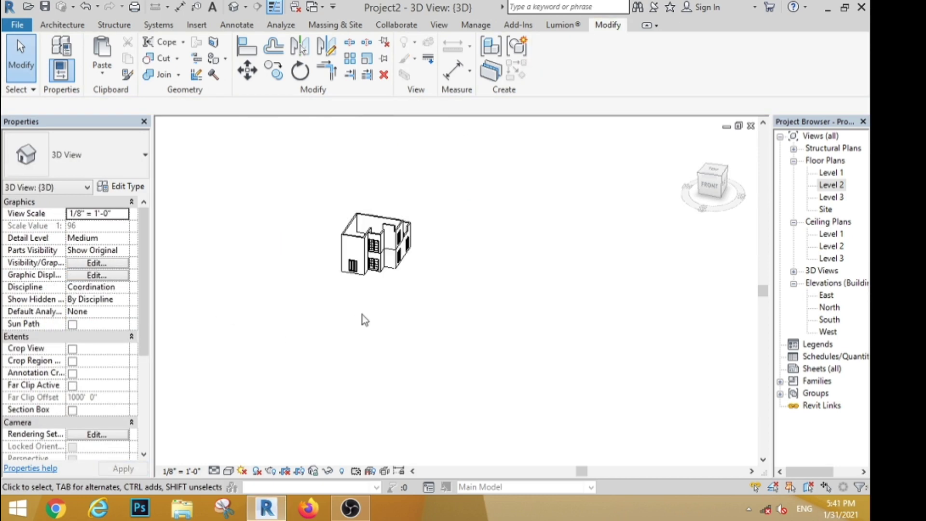
Step: Match the raised front wall's properties onto the Level 2 back and side walls, and check the parapets in 3D
{"action": "scroll", "coordinate": [350, 167], "scroll_direction": "up", "scroll_amount": 4}
{"action": "left_click", "coordinate": [128, 74]}
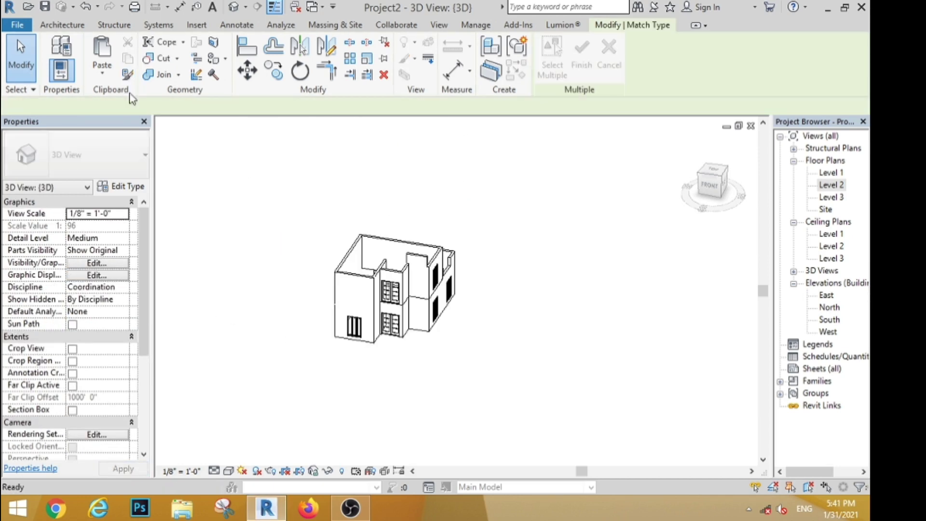
{"action": "left_click", "coordinate": [420, 263]}
{"action": "left_click", "coordinate": [415, 245]}
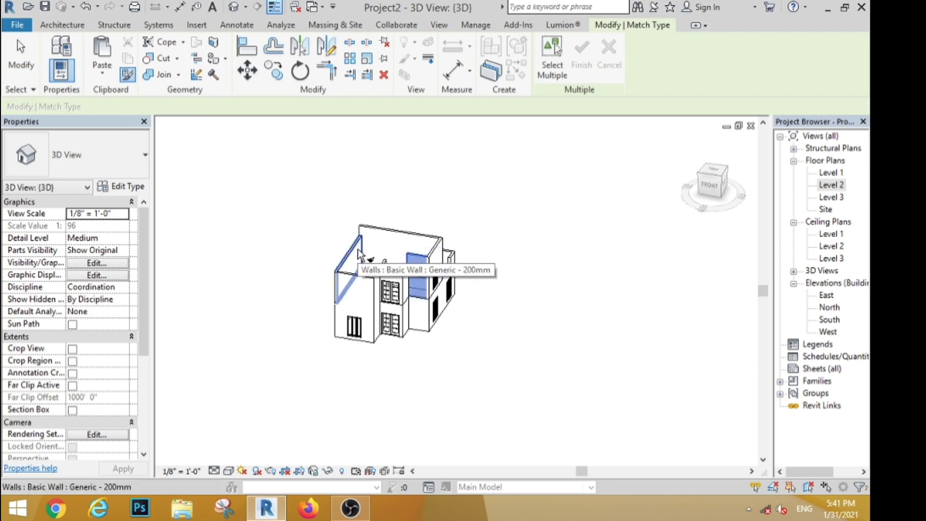
{"action": "left_click", "coordinate": [358, 251]}
{"action": "scroll", "coordinate": [365, 286], "scroll_direction": "up", "scroll_amount": 4}
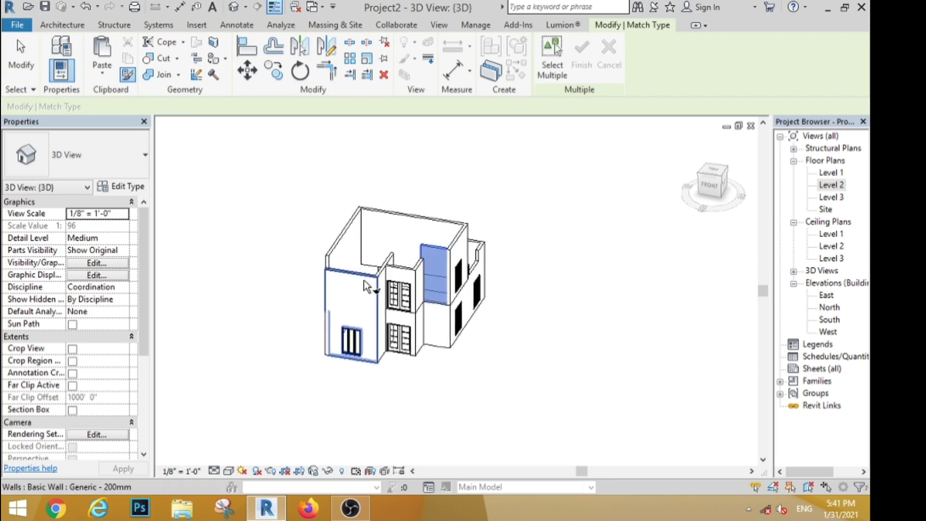
{"action": "scroll", "coordinate": [419, 282], "scroll_direction": "up", "scroll_amount": 1}
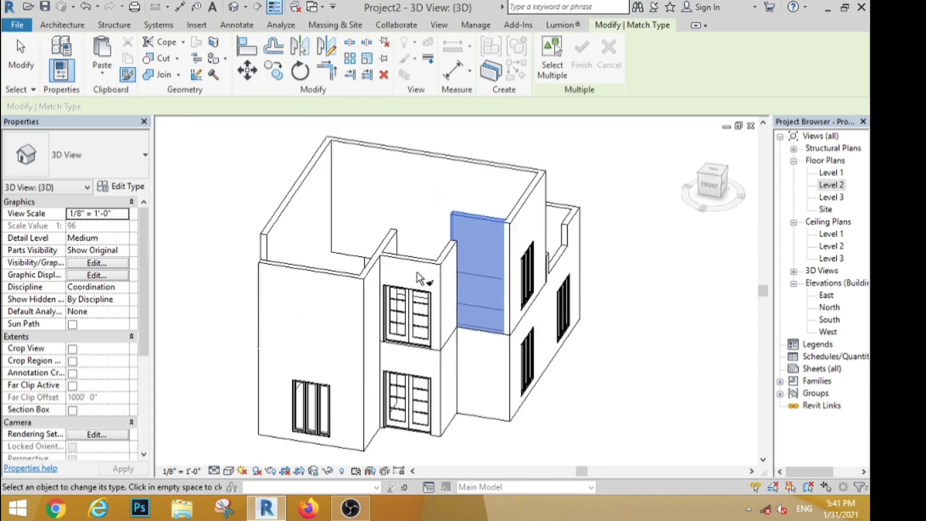
{"action": "middle_click_drag", "start_coordinate": [419, 282], "coordinate": [597, 297], "text": "shift"}
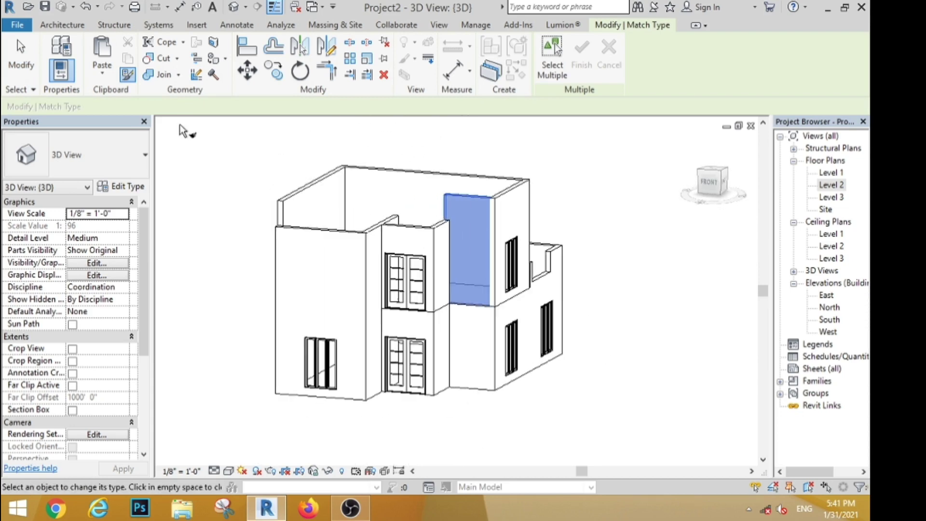
{"action": "left_click", "coordinate": [29, 66]}
{"action": "scroll", "coordinate": [322, 229], "scroll_direction": "down", "scroll_amount": 2}
{"action": "middle_click_drag", "start_coordinate": [329, 344], "coordinate": [432, 348], "text": "shift"}
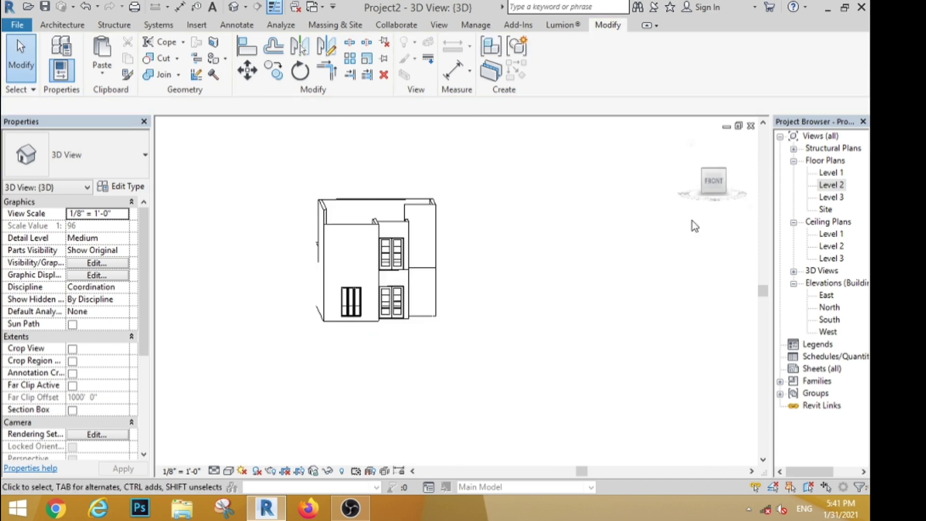
Step: Copy the group of three narrow front windows and paste them aligned to Level 2
{"action": "left_click", "coordinate": [714, 183]}
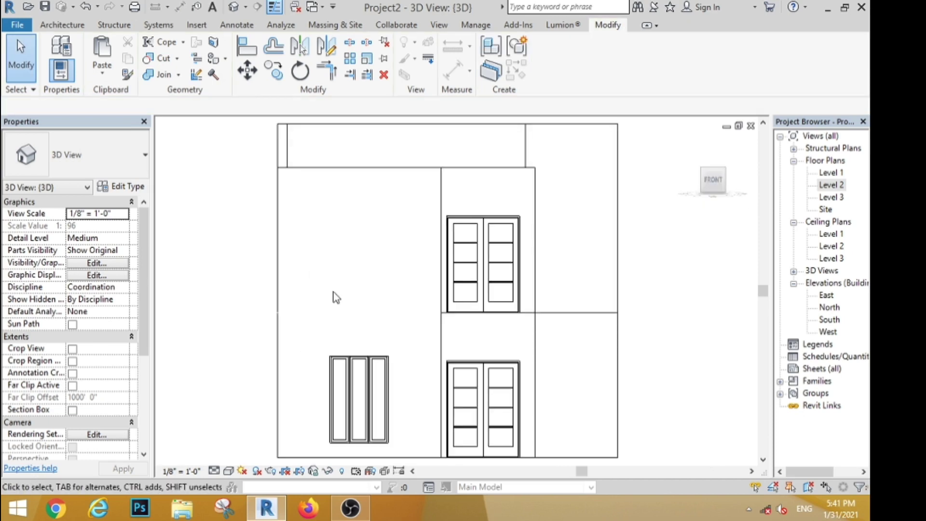
{"action": "middle_click_drag", "start_coordinate": [336, 297], "coordinate": [333, 195]}
{"action": "left_click_drag", "start_coordinate": [304, 217], "coordinate": [423, 366]}
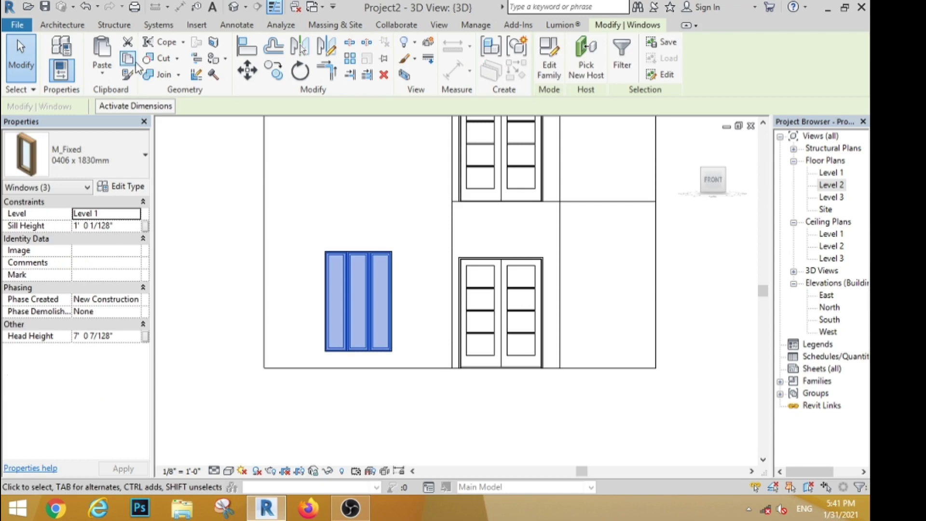
{"action": "left_click", "coordinate": [102, 72]}
{"action": "left_click", "coordinate": [144, 124]}
{"action": "left_click", "coordinate": [367, 171]}
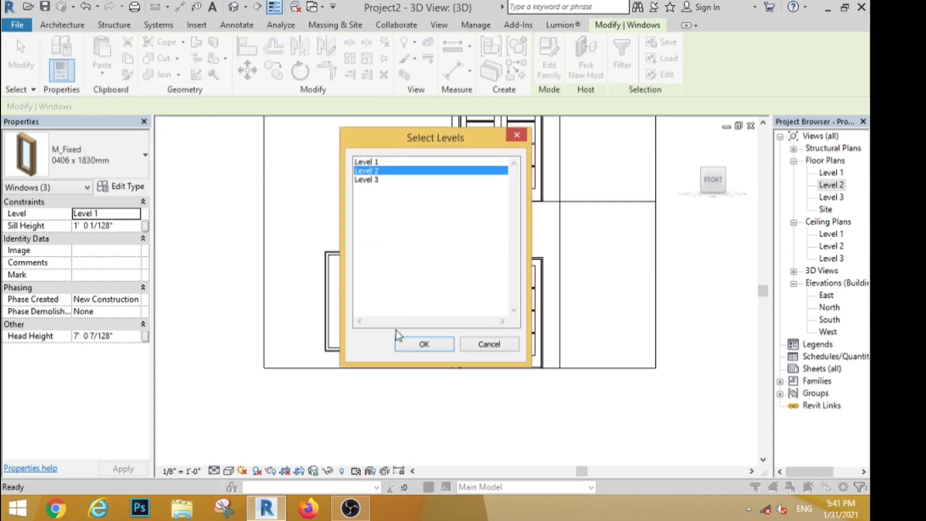
{"action": "left_click", "coordinate": [424, 344]}
{"action": "key", "text": "Escape"}
{"action": "scroll", "coordinate": [396, 348], "scroll_direction": "down", "scroll_amount": 5}
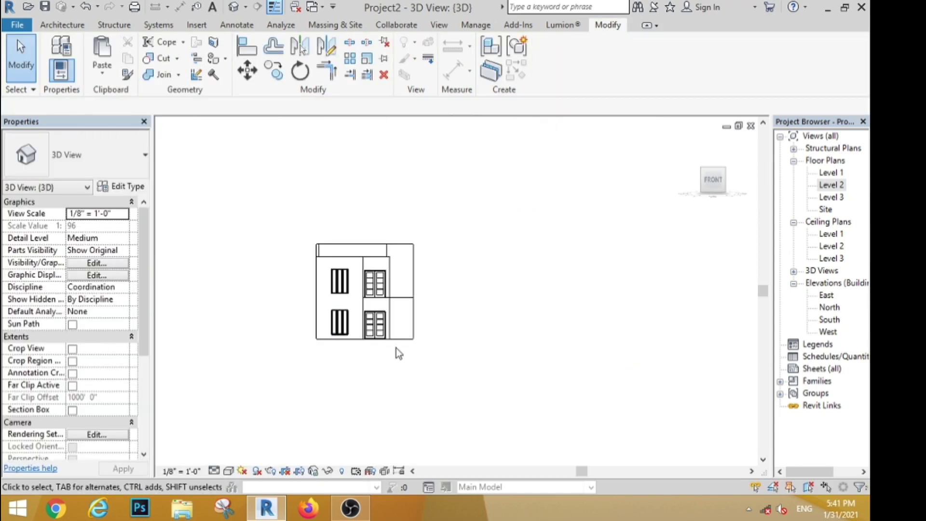
{"action": "middle_click_drag", "start_coordinate": [419, 345], "coordinate": [440, 416], "text": "shift"}
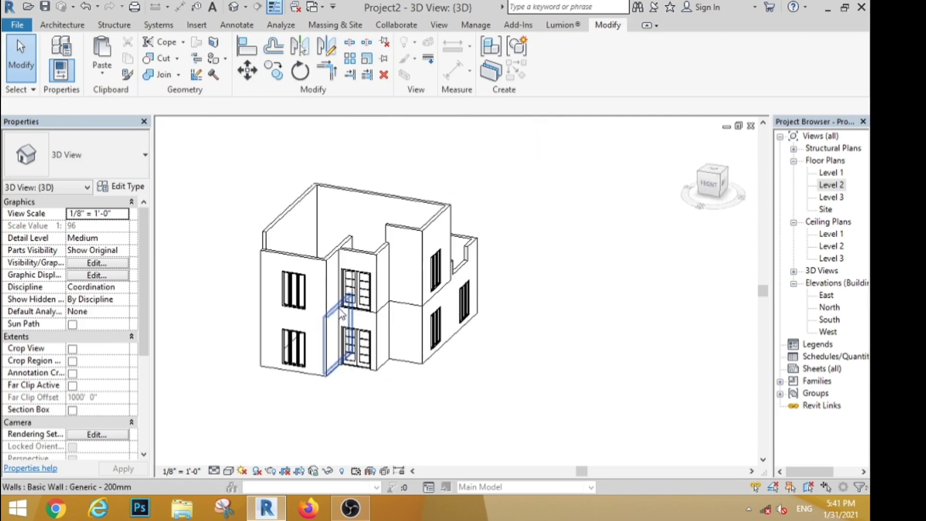
Step: On the Level 1 plan, extend a 13' wall in line with the front wall, then turn it back towards the recessed front corner
{"action": "double_click", "coordinate": [831, 173]}
{"action": "left_click", "coordinate": [62, 25]}
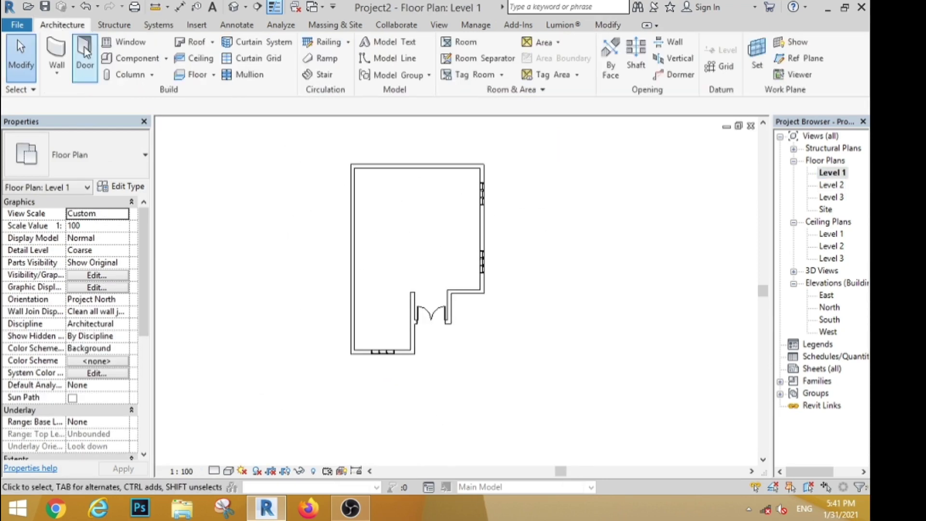
{"action": "left_click", "coordinate": [57, 53]}
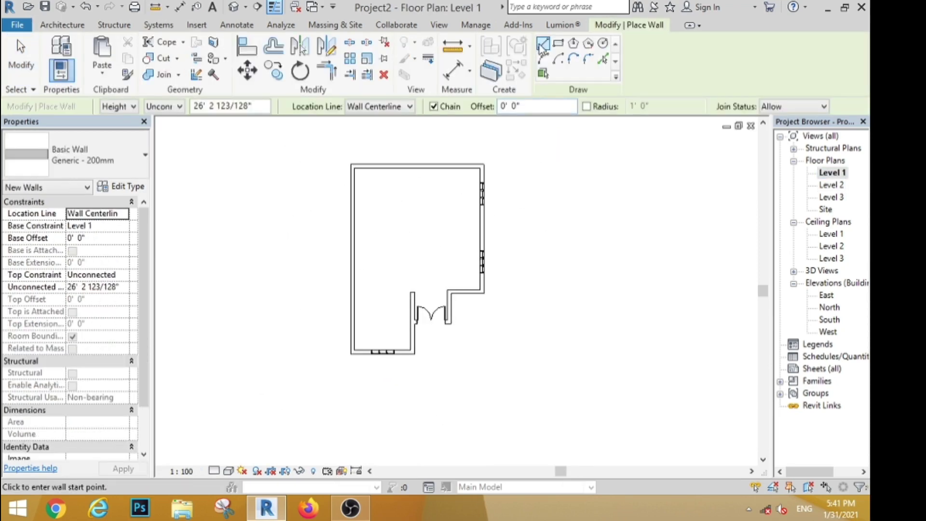
{"action": "scroll", "coordinate": [417, 350], "scroll_direction": "up", "scroll_amount": 2}
{"action": "scroll", "coordinate": [429, 360], "scroll_direction": "up", "scroll_amount": 2}
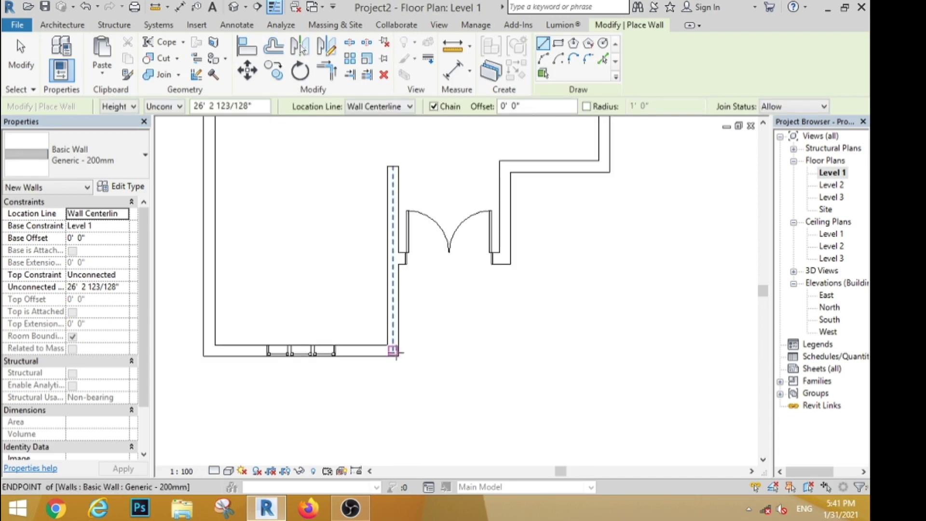
{"action": "left_click", "coordinate": [394, 350]}
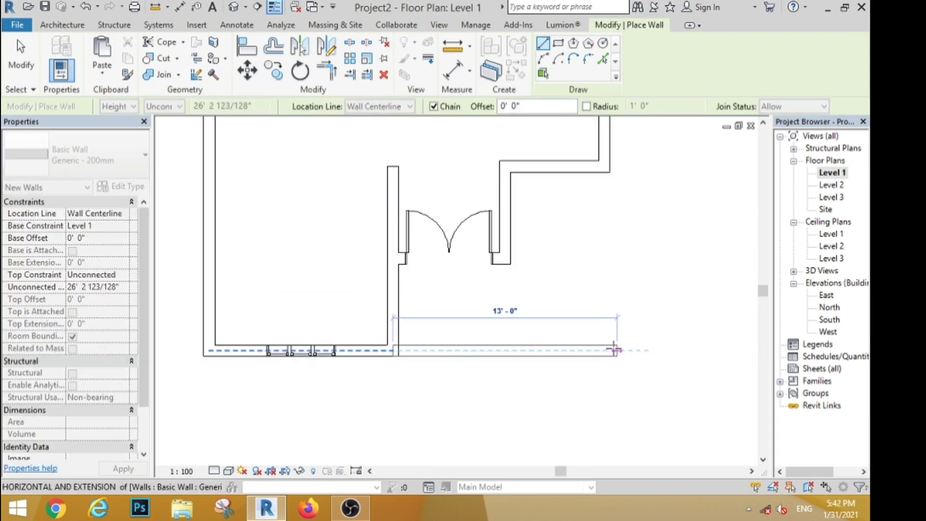
{"action": "left_click", "coordinate": [616, 350]}
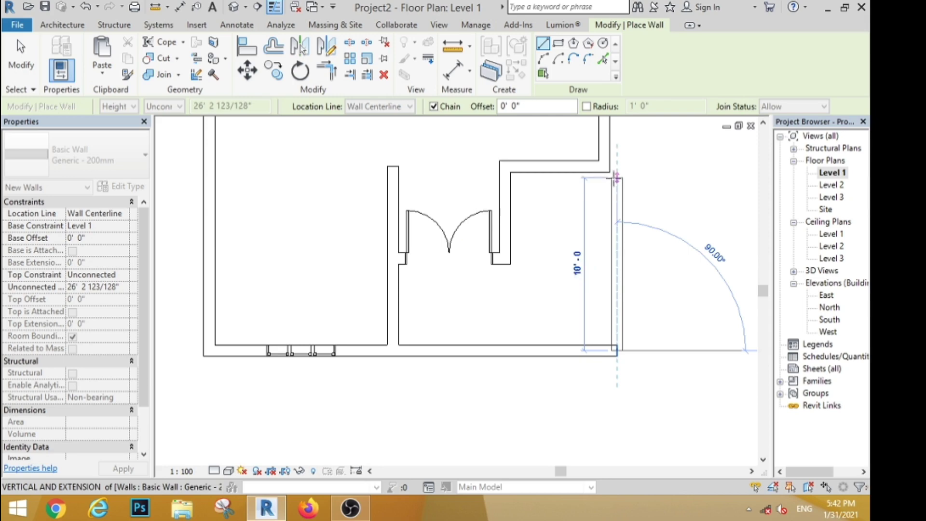
{"action": "left_click", "coordinate": [617, 169]}
{"action": "left_click", "coordinate": [20, 58]}
Step: Align the new return wall's outer face with the outer face of the building's side wall
{"action": "left_click", "coordinate": [617, 256]}
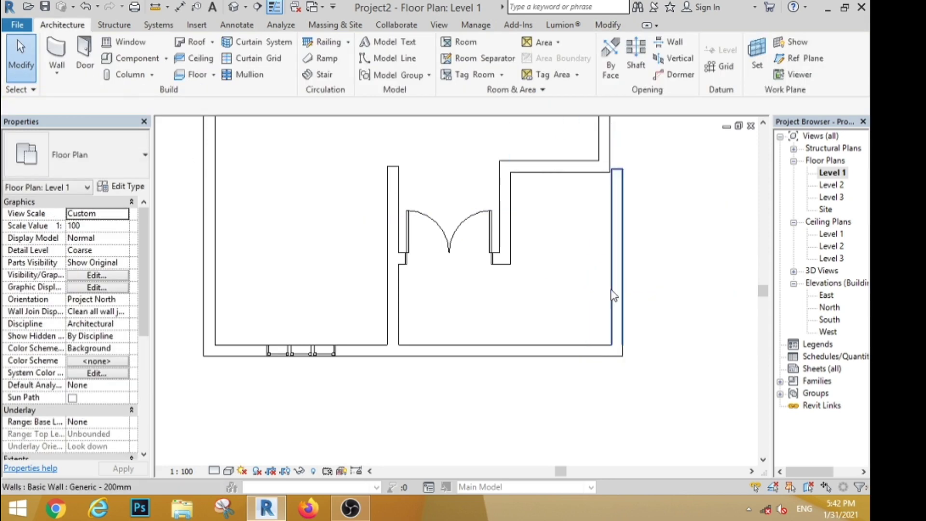
{"action": "left_click", "coordinate": [247, 46]}
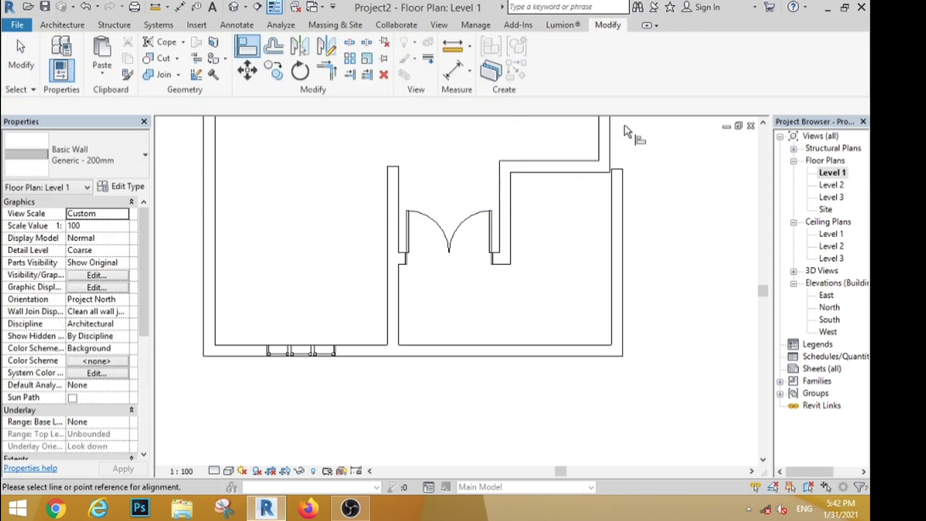
{"action": "left_click", "coordinate": [623, 227]}
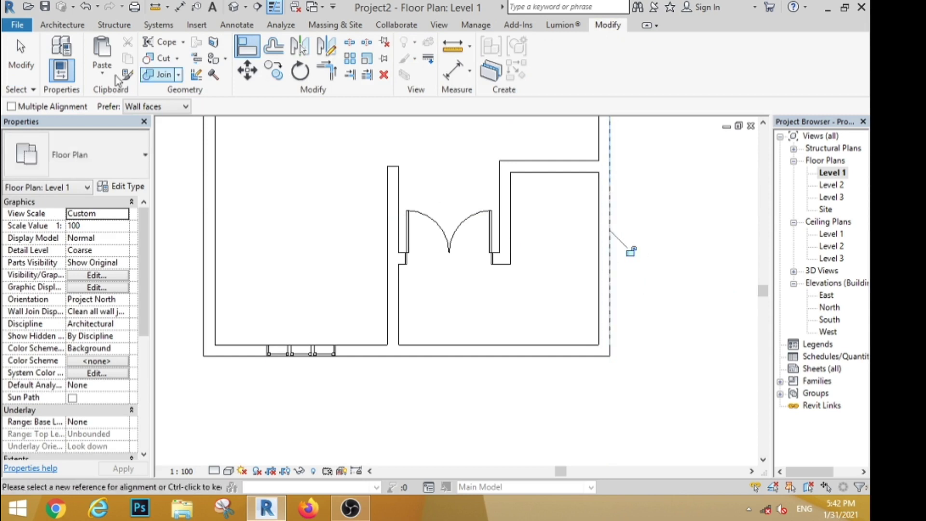
{"action": "key", "text": "Escape"}
{"action": "key", "text": "Escape"}
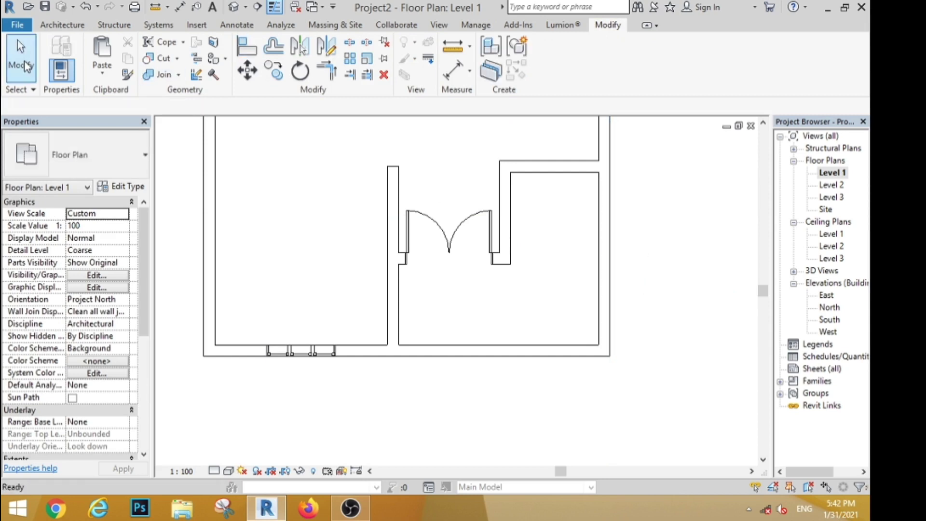
{"action": "left_click", "coordinate": [349, 43]}
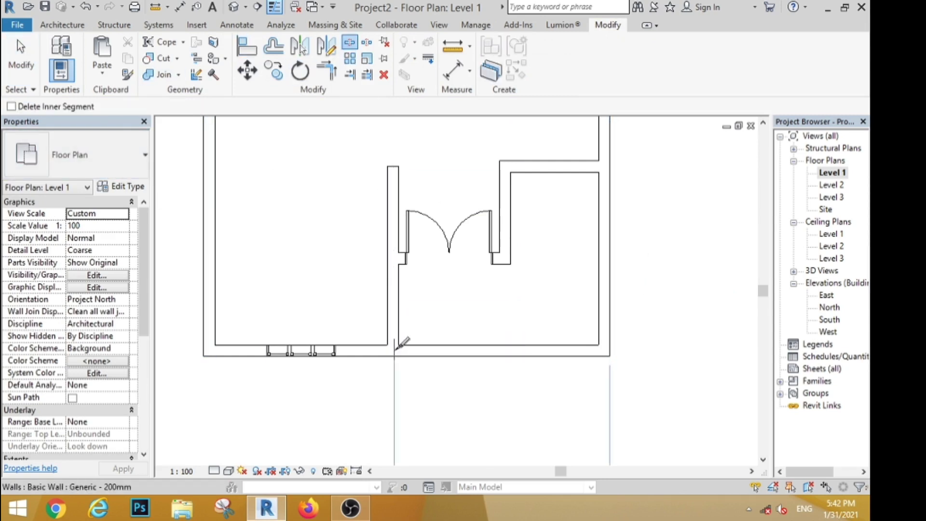
{"action": "key", "text": "Escape"}
{"action": "left_click", "coordinate": [346, 43]}
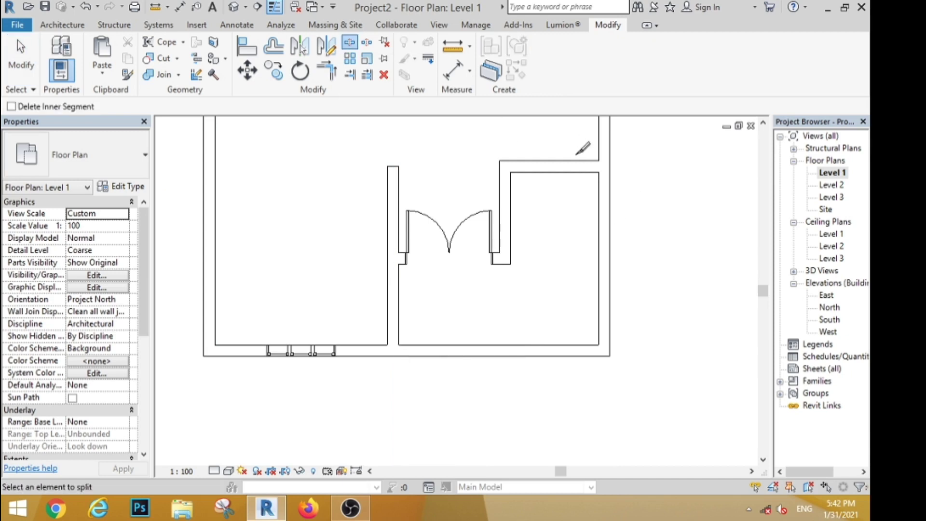
{"action": "scroll", "coordinate": [609, 160], "scroll_direction": "up", "scroll_amount": 2}
{"action": "scroll", "coordinate": [609, 164], "scroll_direction": "down", "scroll_amount": 4}
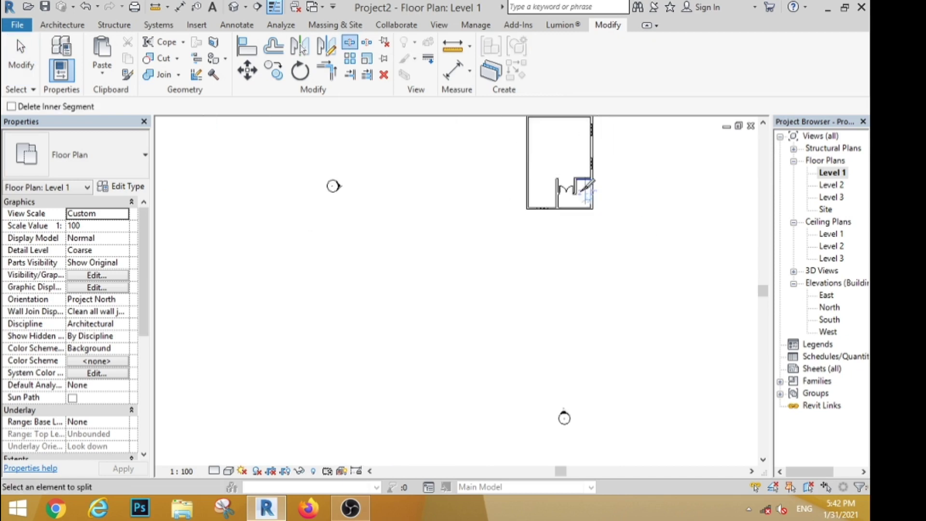
{"action": "scroll", "coordinate": [588, 188], "scroll_direction": "up", "scroll_amount": 2}
{"action": "key", "text": "Escape"}
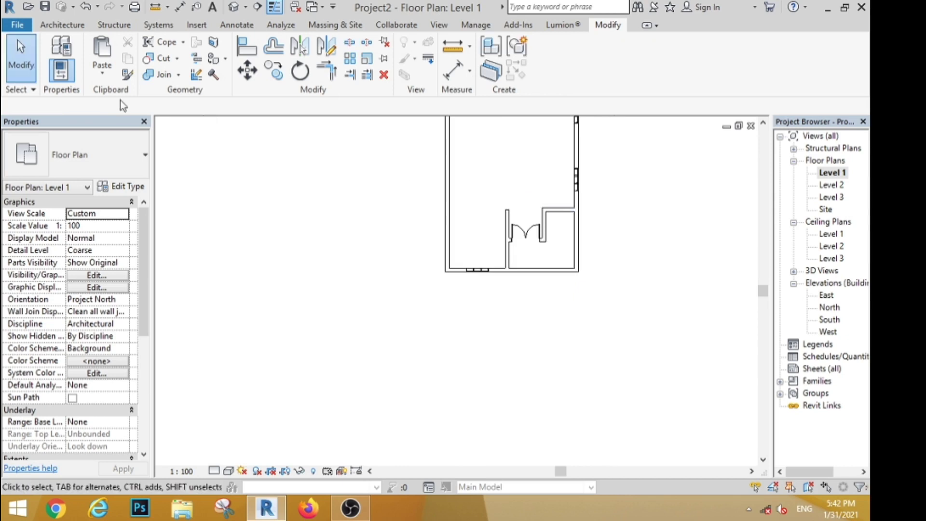
Step: In the South elevation, lower the top of the new front wall to Level 2
{"action": "left_click", "coordinate": [231, 8]}
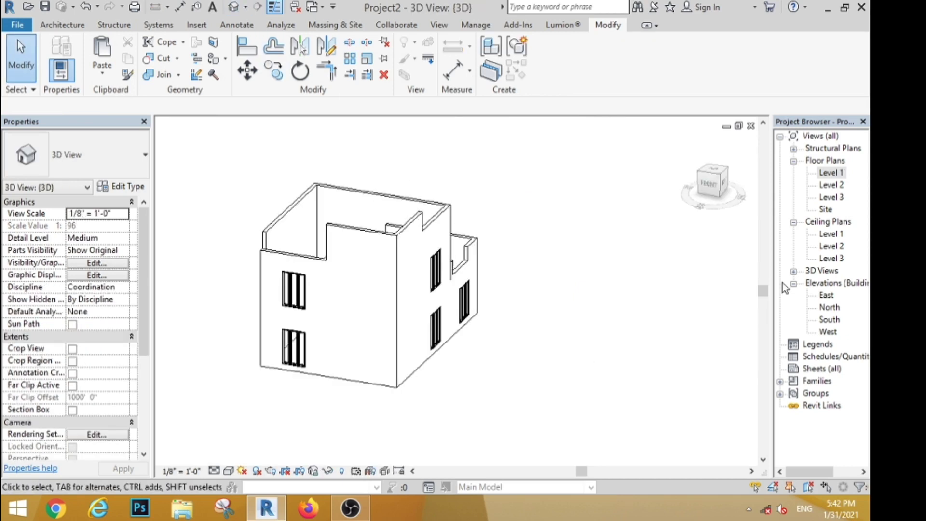
{"action": "middle_click_drag", "start_coordinate": [530, 349], "coordinate": [593, 337], "text": "shift"}
{"action": "double_click", "coordinate": [829, 320]}
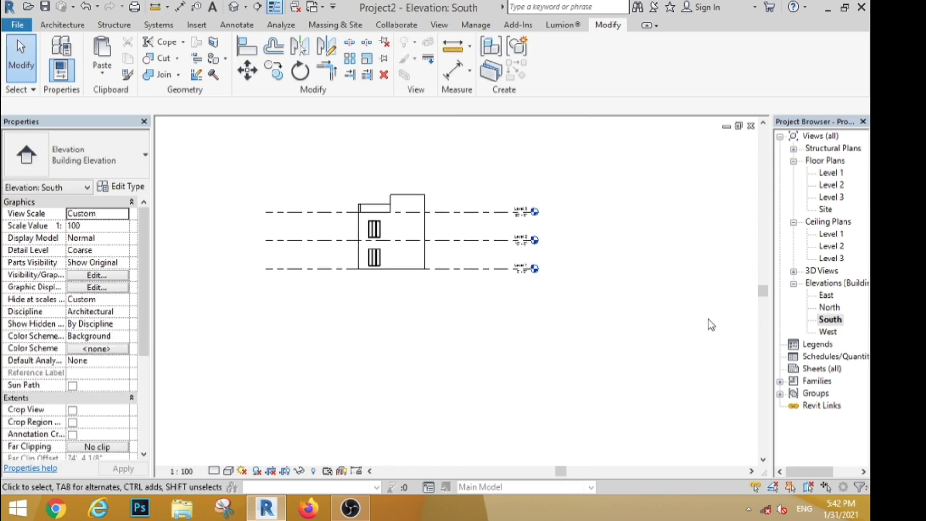
{"action": "left_click", "coordinate": [429, 214]}
{"action": "scroll", "coordinate": [410, 240], "scroll_direction": "up", "scroll_amount": 3}
{"action": "scroll", "coordinate": [418, 158], "scroll_direction": "down", "scroll_amount": 1}
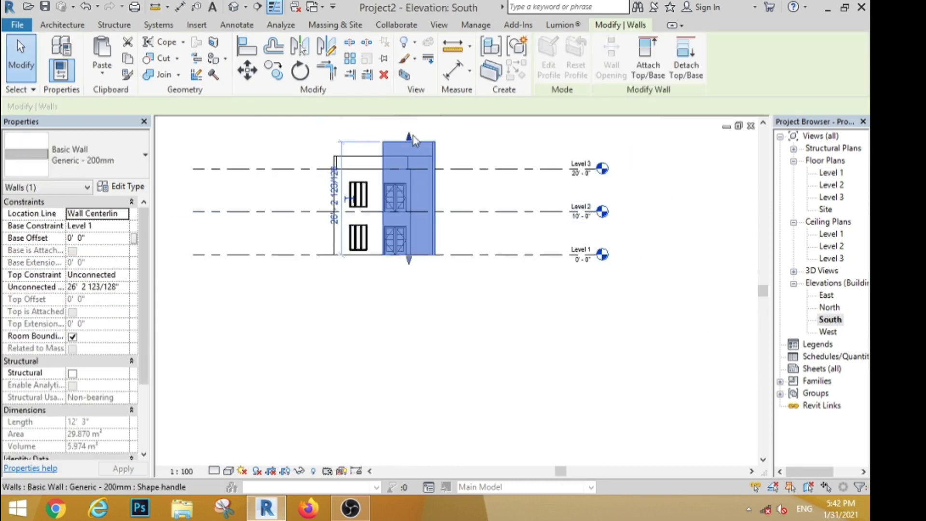
{"action": "left_click_drag", "start_coordinate": [413, 135], "coordinate": [431, 201]}
Step: Raise the base of the new front wall to a beam about 1' 6" deep, ending at Level 2
{"action": "left_click", "coordinate": [406, 242]}
{"action": "scroll", "coordinate": [406, 242], "scroll_direction": "up", "scroll_amount": 3}
{"action": "left_click", "coordinate": [419, 215]}
{"action": "left_click", "coordinate": [436, 363]}
{"action": "scroll", "coordinate": [400, 188], "scroll_direction": "up", "scroll_amount": 3}
{"action": "left_click", "coordinate": [427, 212]}
{"action": "scroll", "coordinate": [427, 212], "scroll_direction": "up", "scroll_amount": 2}
{"action": "left_click_drag", "start_coordinate": [432, 244], "coordinate": [431, 173]}
{"action": "left_click_drag", "start_coordinate": [431, 238], "coordinate": [430, 216]}
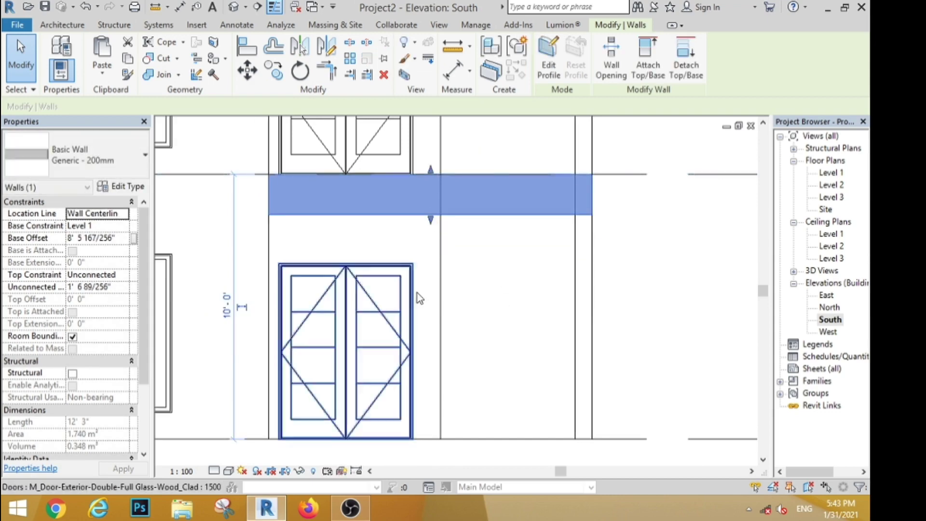
{"action": "scroll", "coordinate": [418, 293], "scroll_direction": "down", "scroll_amount": 5}
{"action": "left_click", "coordinate": [508, 423]}
Step: In the 3D view, match the front beam's properties onto the full-height return wall over the entrance corner
{"action": "left_click", "coordinate": [235, 7]}
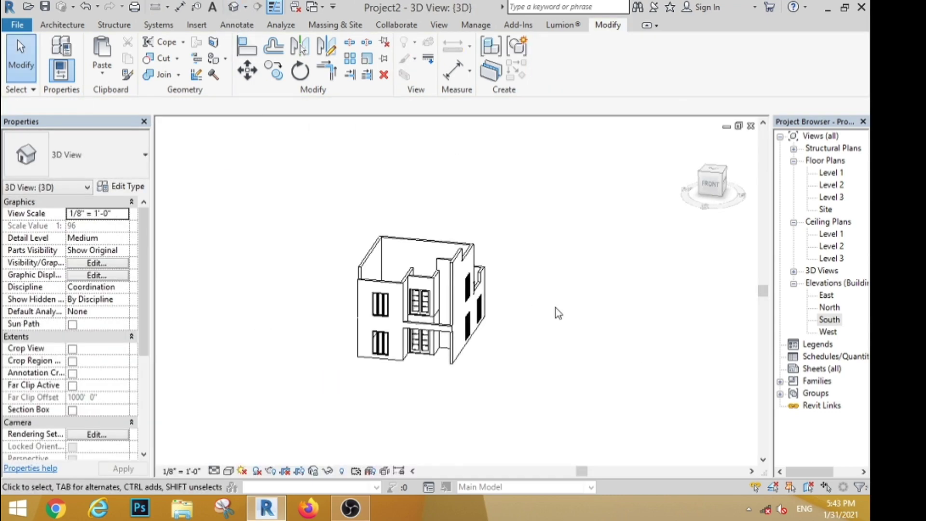
{"action": "middle_click_drag", "start_coordinate": [555, 312], "coordinate": [522, 355], "text": "shift"}
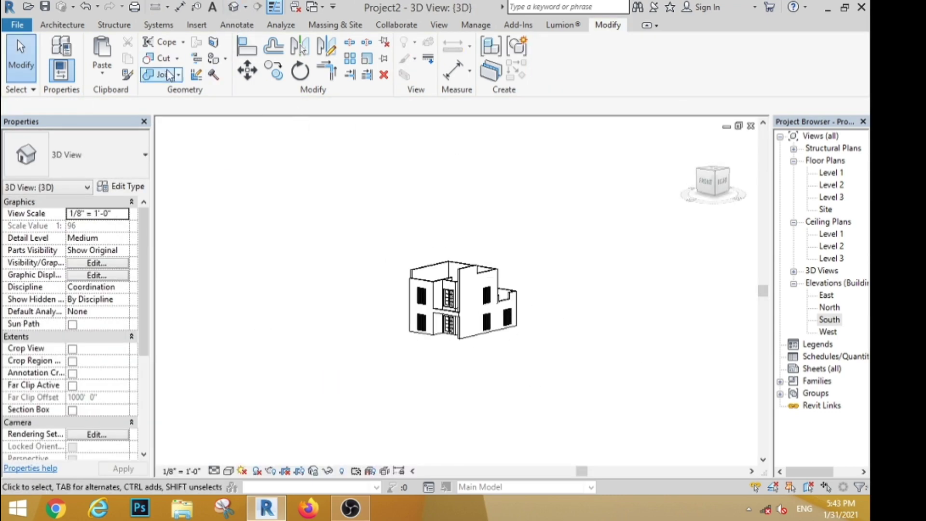
{"action": "left_click", "coordinate": [127, 74]}
{"action": "scroll", "coordinate": [473, 296], "scroll_direction": "up", "scroll_amount": 3}
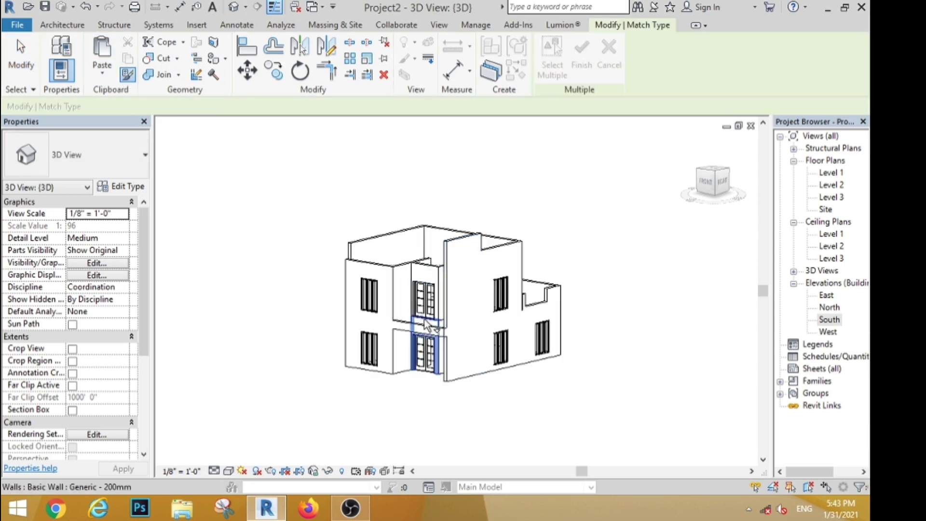
{"action": "left_click", "coordinate": [418, 328]}
{"action": "left_click", "coordinate": [456, 249]}
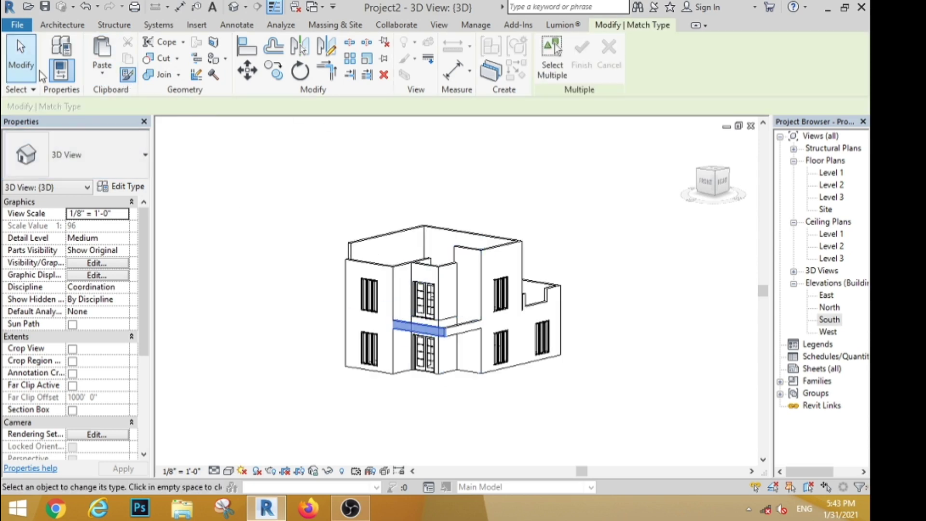
{"action": "left_click", "coordinate": [21, 58]}
{"action": "scroll", "coordinate": [382, 355], "scroll_direction": "down", "scroll_amount": 2}
{"action": "scroll", "coordinate": [382, 356], "scroll_direction": "up", "scroll_amount": 3}
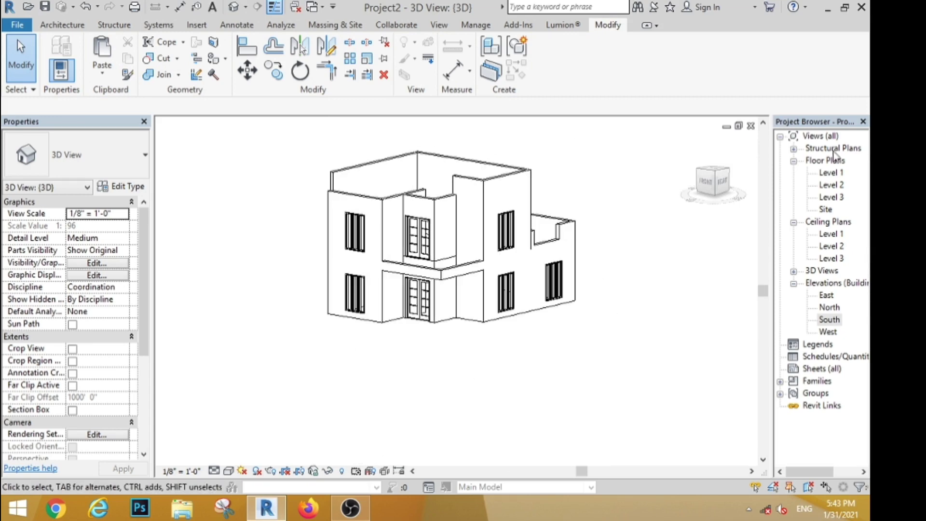
Step: On the Level 1 plan, start an in-place model component in the Casework category with the default name
{"action": "double_click", "coordinate": [832, 172]}
{"action": "left_click", "coordinate": [79, 26]}
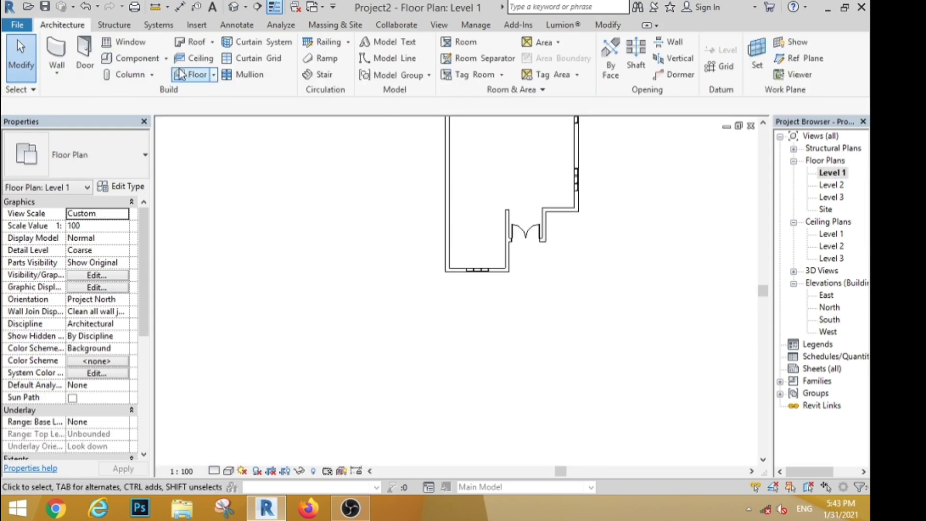
{"action": "left_click", "coordinate": [166, 59]}
{"action": "left_click", "coordinate": [140, 83]}
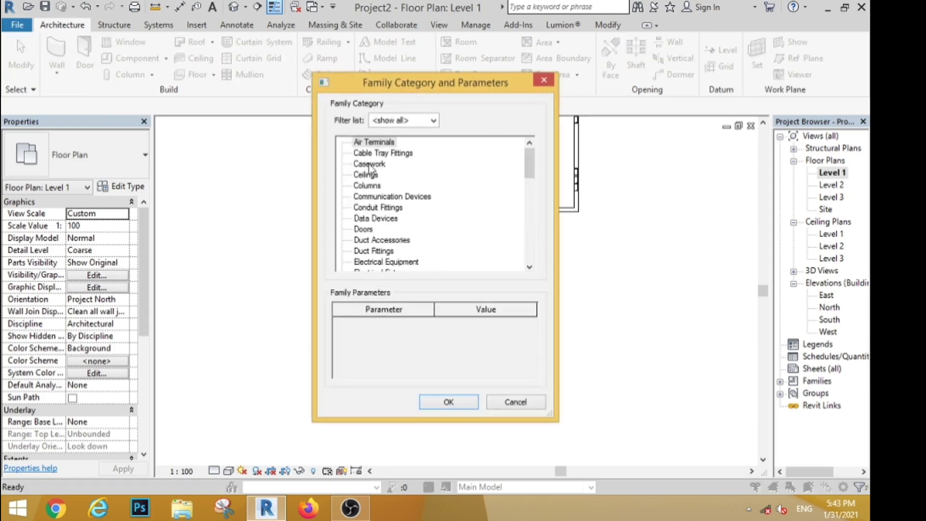
{"action": "left_click", "coordinate": [448, 403]}
{"action": "left_click", "coordinate": [435, 278]}
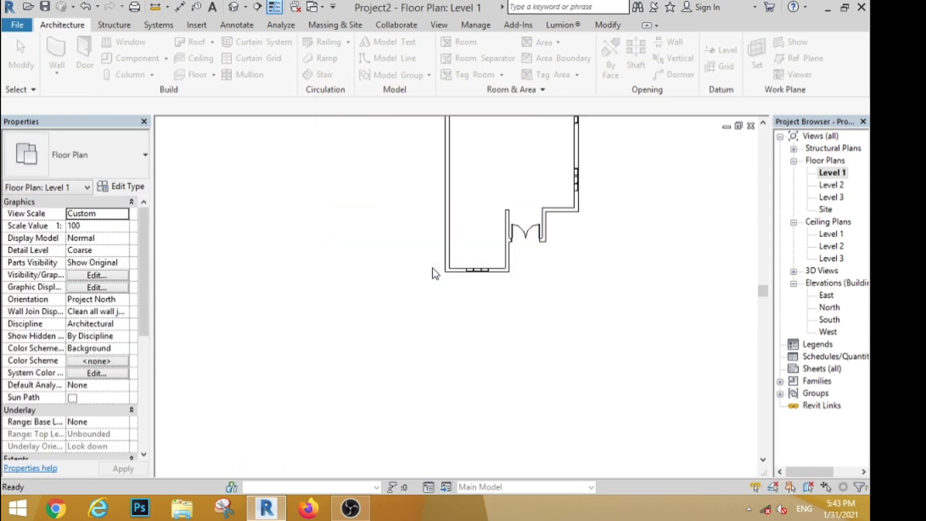
Step: Draw a horizontal reference plane along the front wall's outer face, extending past the building's recessed entrance side
{"action": "left_click", "coordinate": [695, 61]}
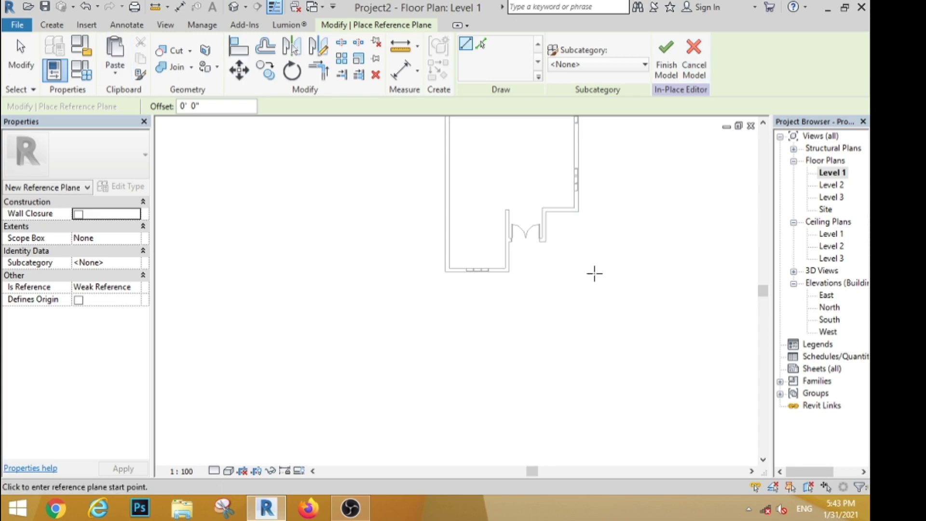
{"action": "scroll", "coordinate": [594, 273], "scroll_direction": "up", "scroll_amount": 3}
{"action": "left_click", "coordinate": [308, 274]}
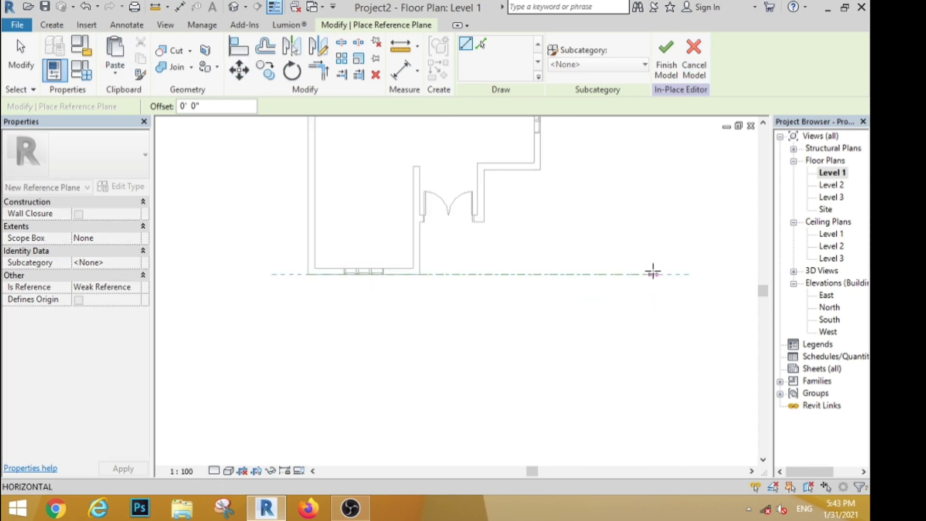
{"action": "left_click", "coordinate": [653, 273]}
{"action": "key", "text": "Escape"}
{"action": "key", "text": "Escape"}
{"action": "left_click", "coordinate": [412, 275]}
{"action": "left_click", "coordinate": [345, 282]}
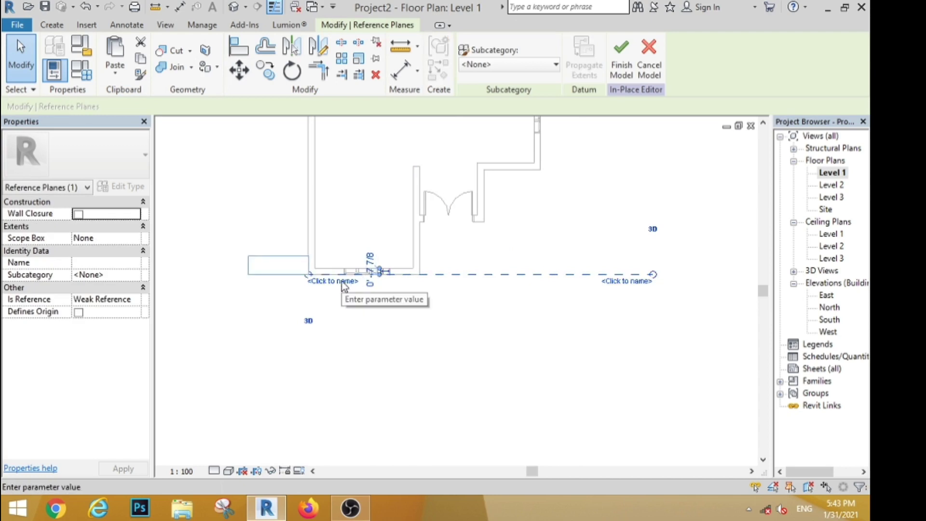
{"action": "left_click", "coordinate": [161, 126]}
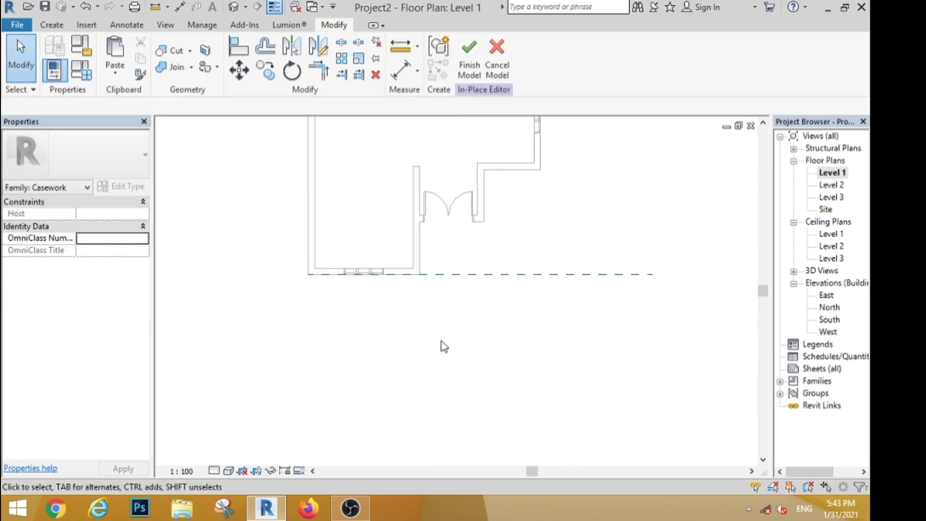
{"action": "scroll", "coordinate": [481, 275], "scroll_direction": "down", "scroll_amount": 2}
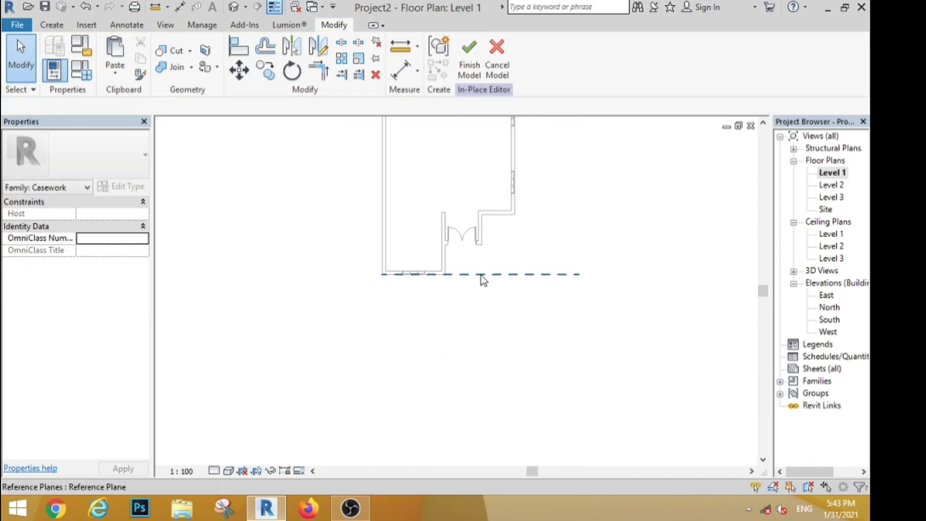
{"action": "double_click", "coordinate": [828, 320]}
{"action": "scroll", "coordinate": [439, 290], "scroll_direction": "up", "scroll_amount": 2}
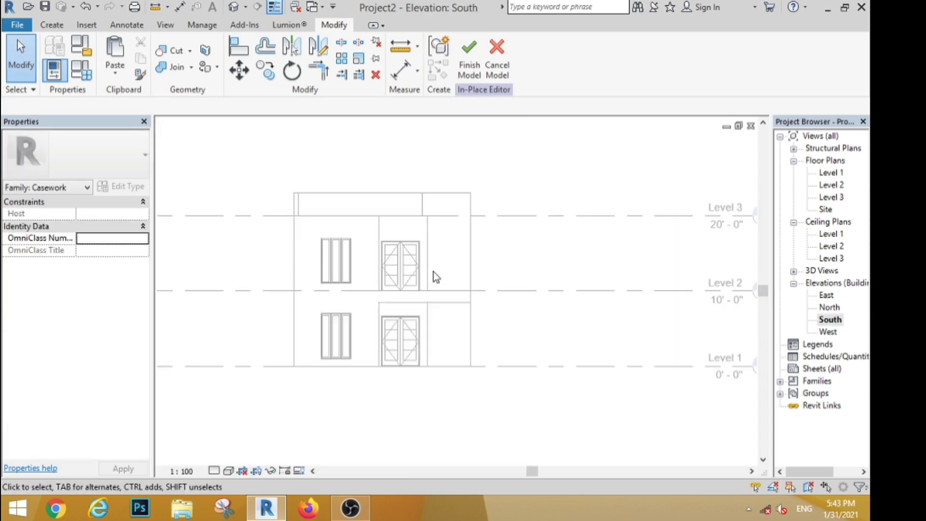
{"action": "left_click", "coordinate": [46, 28]}
{"action": "left_click", "coordinate": [117, 58]}
{"action": "left_click", "coordinate": [463, 253]}
{"action": "left_click", "coordinate": [459, 272]}
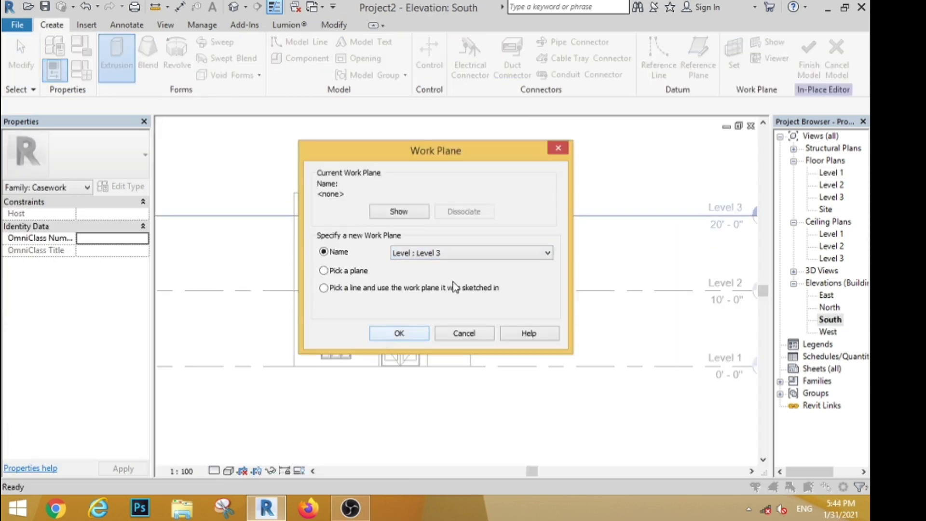
{"action": "left_click", "coordinate": [461, 255]}
{"action": "left_click", "coordinate": [558, 151]}
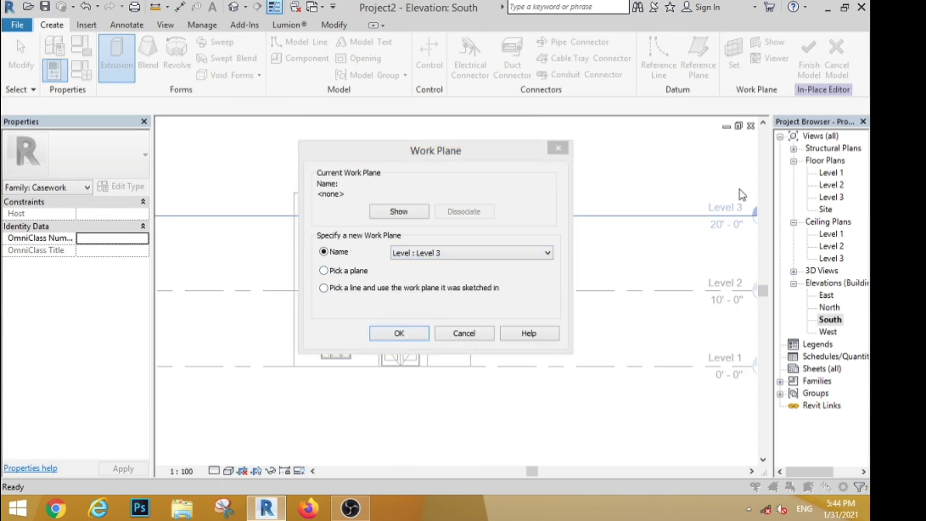
{"action": "left_click", "coordinate": [559, 153]}
Step: On the Level 1 plan, name the reference plane along the front wall fw
{"action": "double_click", "coordinate": [829, 173]}
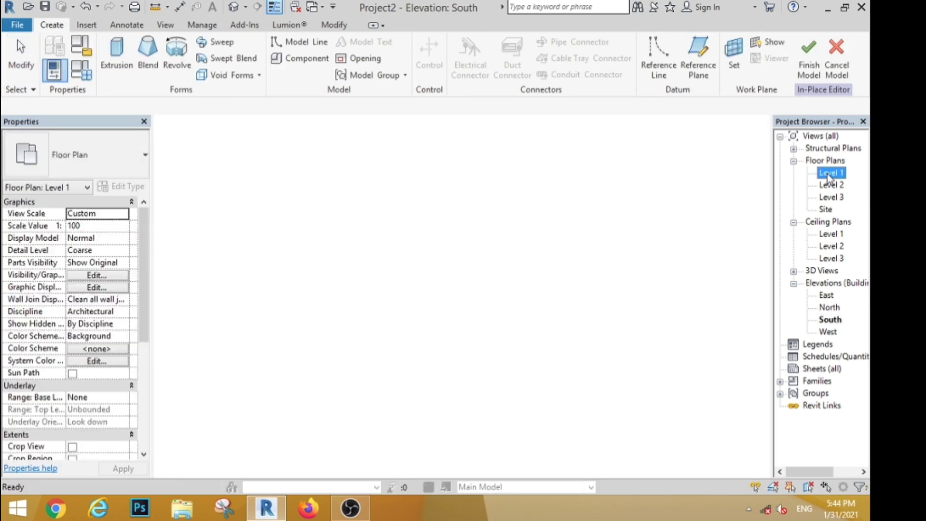
{"action": "left_click", "coordinate": [519, 275]}
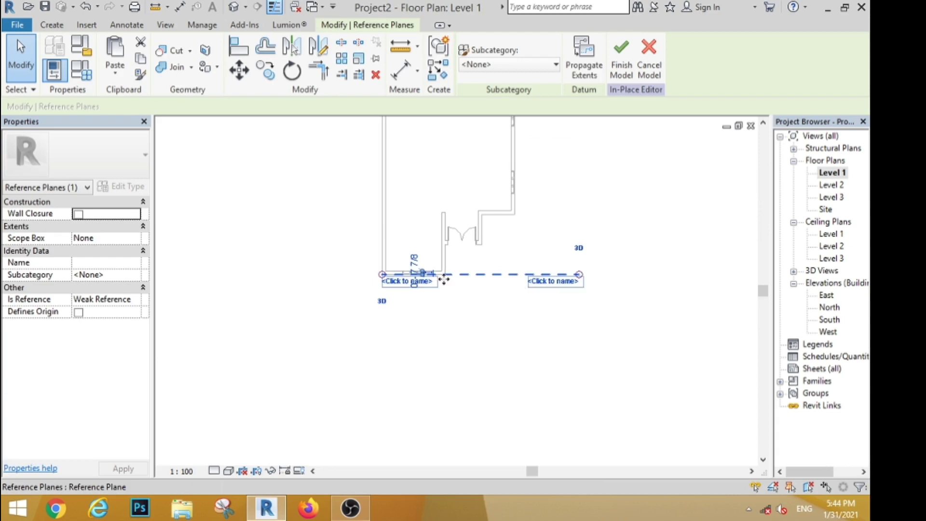
{"action": "left_click", "coordinate": [400, 284]}
{"action": "type", "text": "fw"}
{"action": "key", "text": "Return"}
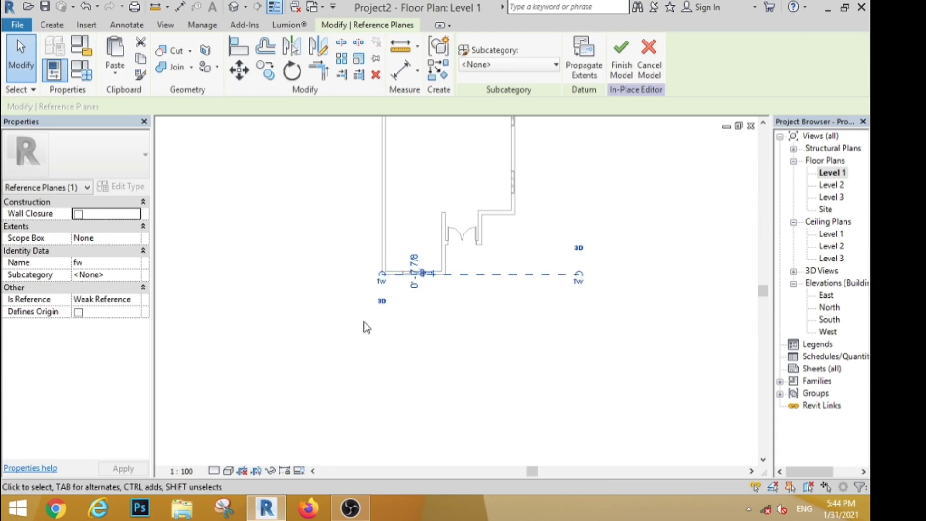
Step: In the South elevation, start an extrusion on reference plane fw and sketch a rectangle about 6' wide and 23' high from the facade's upper-left corner
{"action": "double_click", "coordinate": [830, 320]}
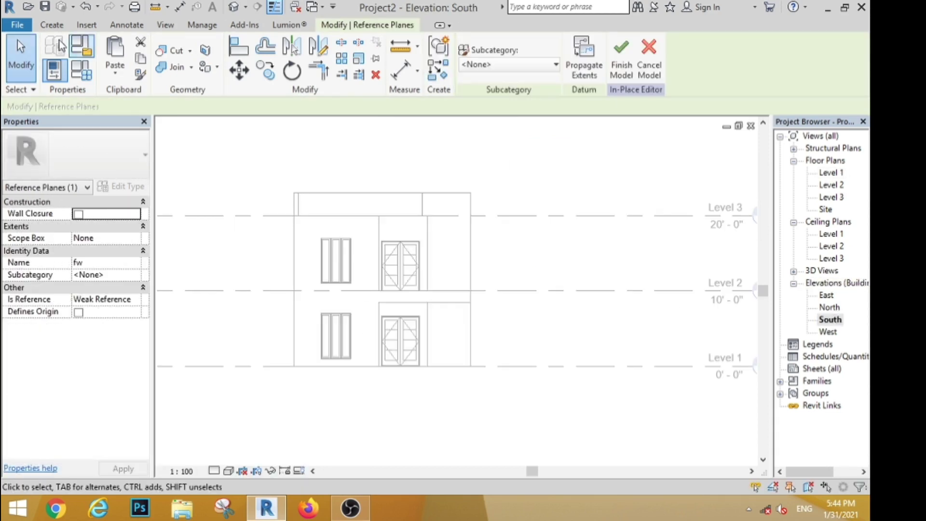
{"action": "left_click", "coordinate": [52, 24]}
{"action": "left_click", "coordinate": [117, 57]}
{"action": "left_click", "coordinate": [547, 253]}
{"action": "left_click", "coordinate": [434, 304]}
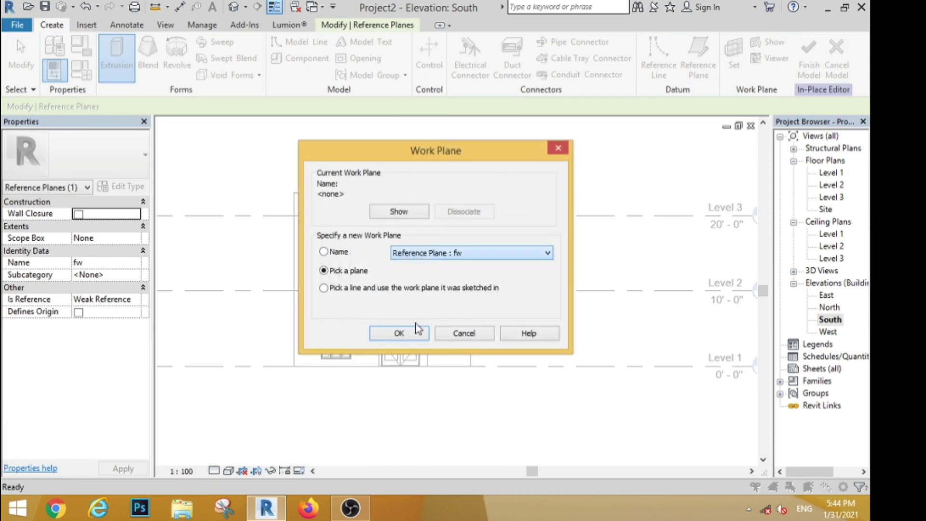
{"action": "left_click", "coordinate": [418, 329]}
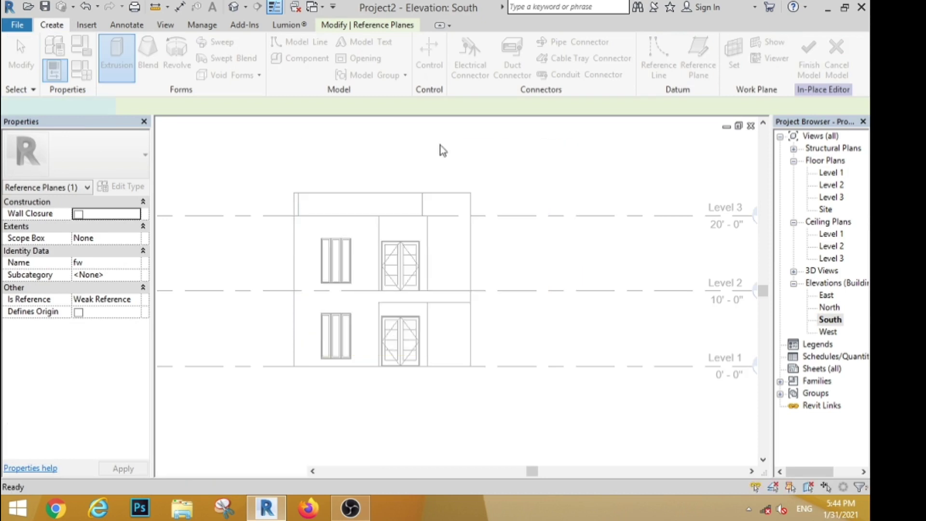
{"action": "left_click", "coordinate": [293, 192]}
{"action": "scroll", "coordinate": [323, 346], "scroll_direction": "up", "scroll_amount": 2}
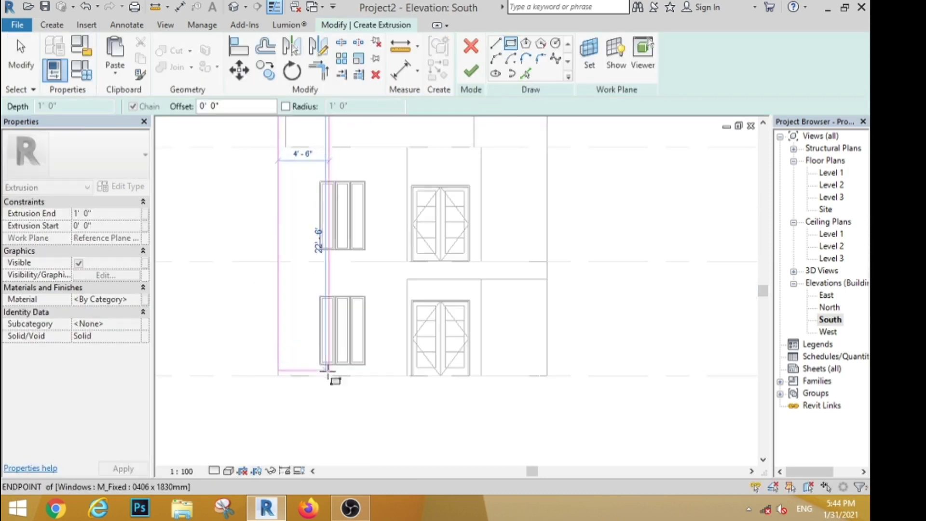
{"action": "scroll", "coordinate": [336, 376], "scroll_direction": "down", "scroll_amount": 1}
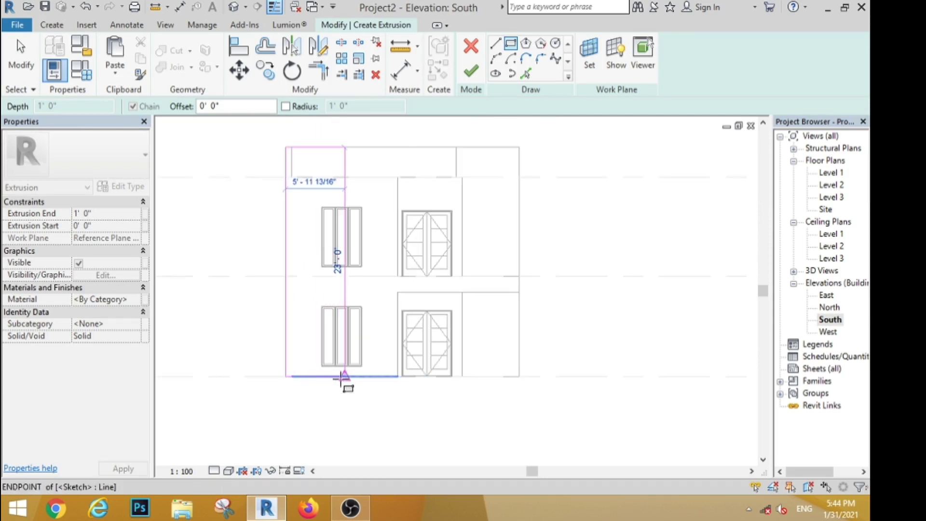
{"action": "left_click", "coordinate": [341, 379]}
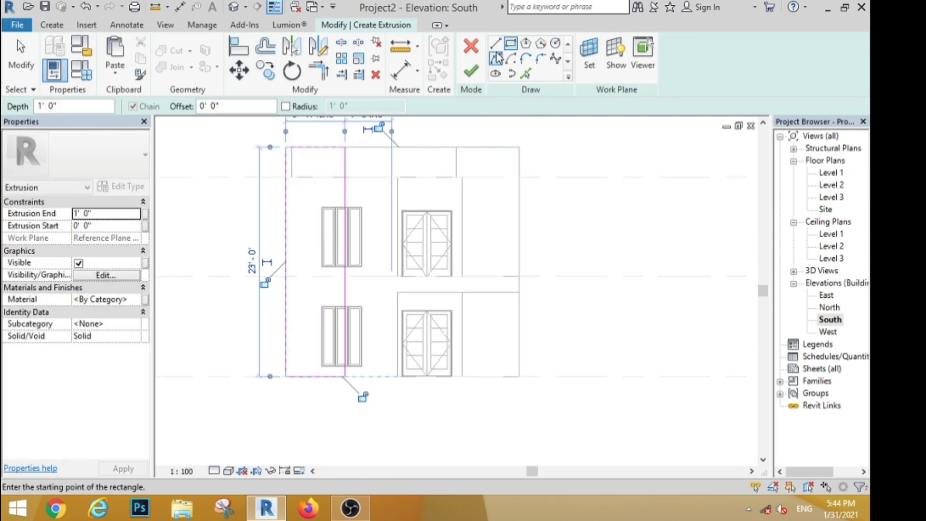
Step: Sketch an overlapping rectangle starting at Level 3 beside the upper window and trim both rectangles into an inverted L profile
{"action": "left_click", "coordinate": [319, 177]}
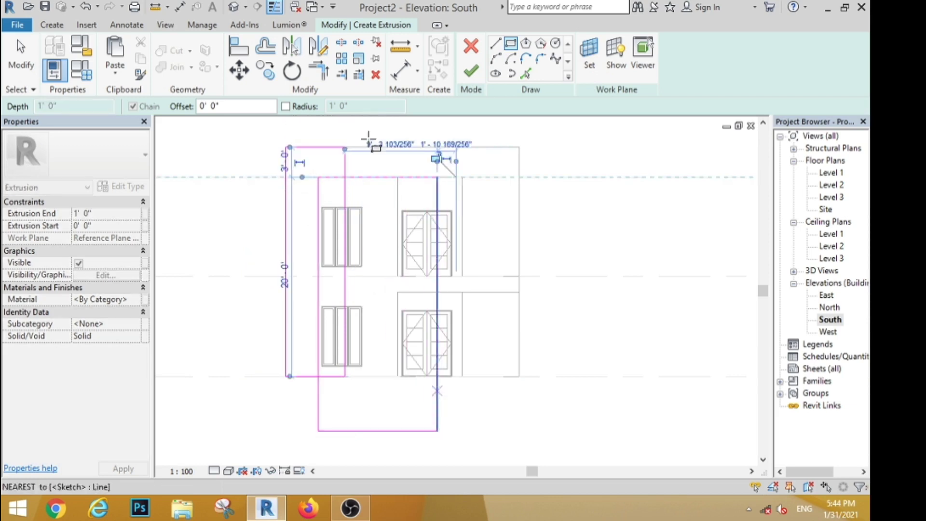
{"action": "key", "text": "t"}
{"action": "key", "text": "r"}
{"action": "left_click", "coordinate": [306, 375]}
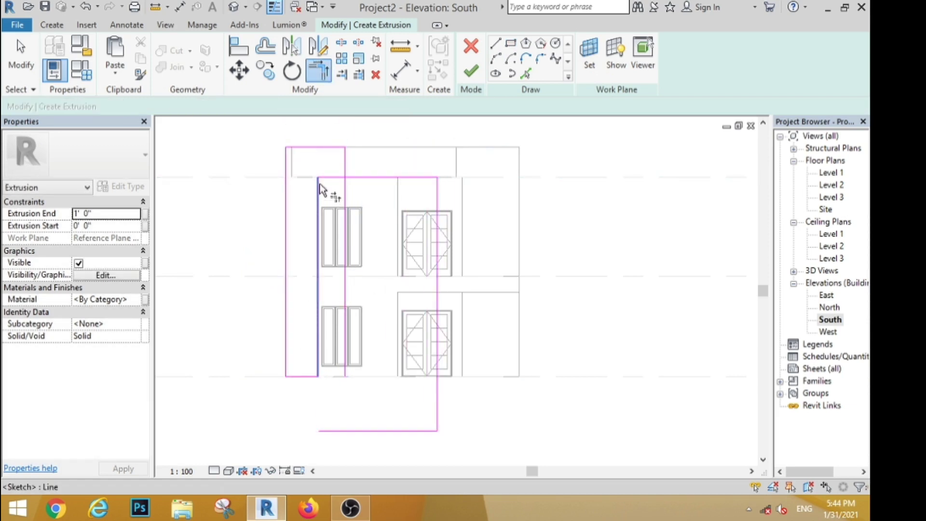
{"action": "left_click", "coordinate": [342, 167]}
{"action": "left_click", "coordinate": [22, 58]}
Step: Delete the leftover sketch lines outside the inverted L and finish the extrusion with a 1' 0" depth
{"action": "scroll", "coordinate": [216, 170], "scroll_direction": "down", "scroll_amount": 2}
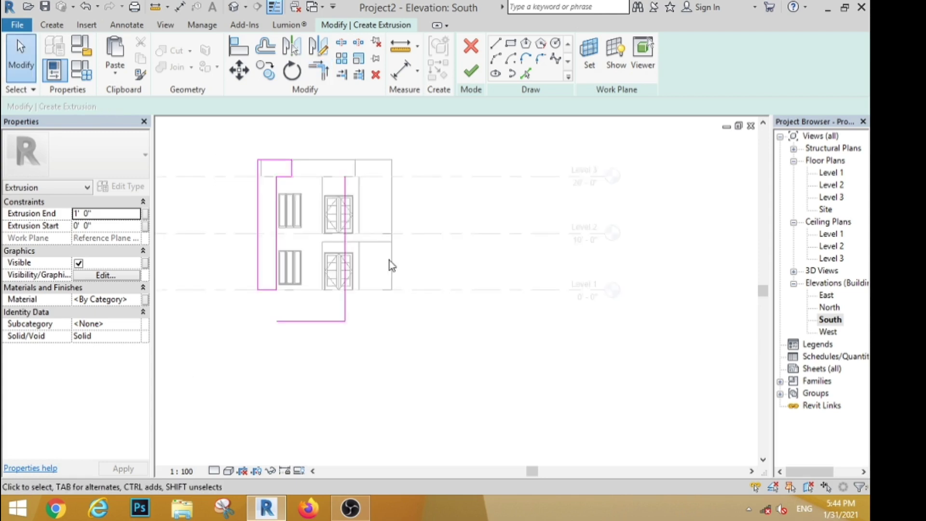
{"action": "scroll", "coordinate": [389, 260], "scroll_direction": "down", "scroll_amount": 2}
{"action": "mouse_move", "coordinate": [436, 215]}
{"action": "left_mouse_down"}
{"action": "mouse_move", "coordinate": [304, 355]}
{"action": "mouse_move", "coordinate": [330, 373]}
{"action": "left_mouse_up"}
{"action": "key", "text": "Delete"}
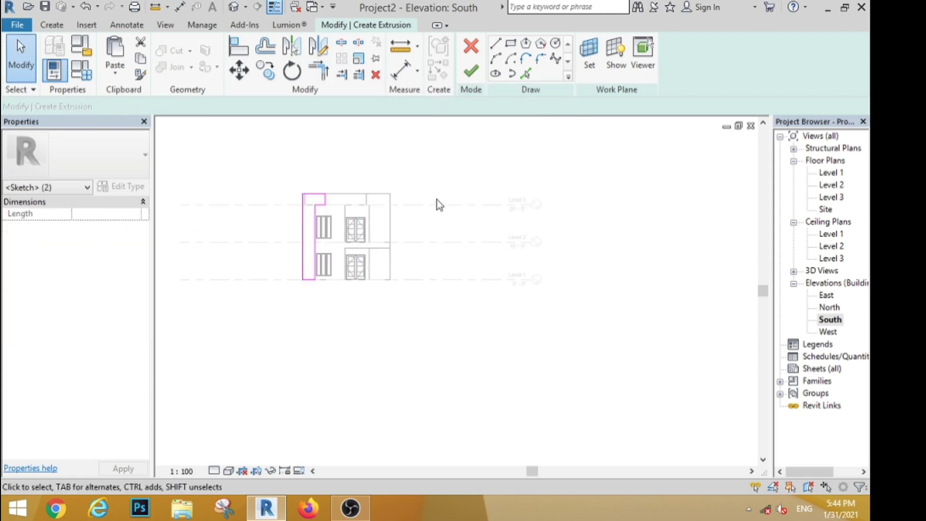
{"action": "left_click", "coordinate": [471, 72]}
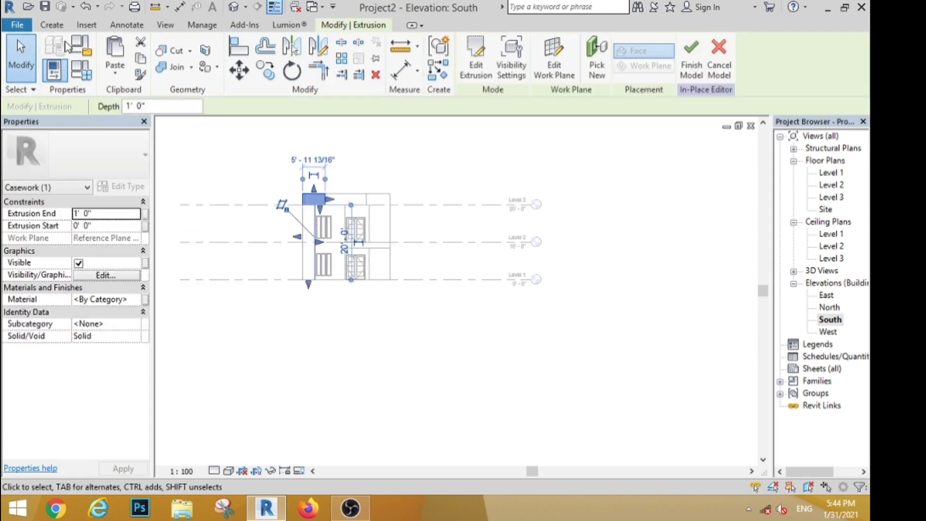
Step: Start another extrusion on reference plane fw and sketch a rectangle about 5' wide and 5" high just above the upper front window
{"action": "left_click", "coordinate": [52, 24]}
{"action": "left_click", "coordinate": [116, 55]}
{"action": "left_click", "coordinate": [470, 252]}
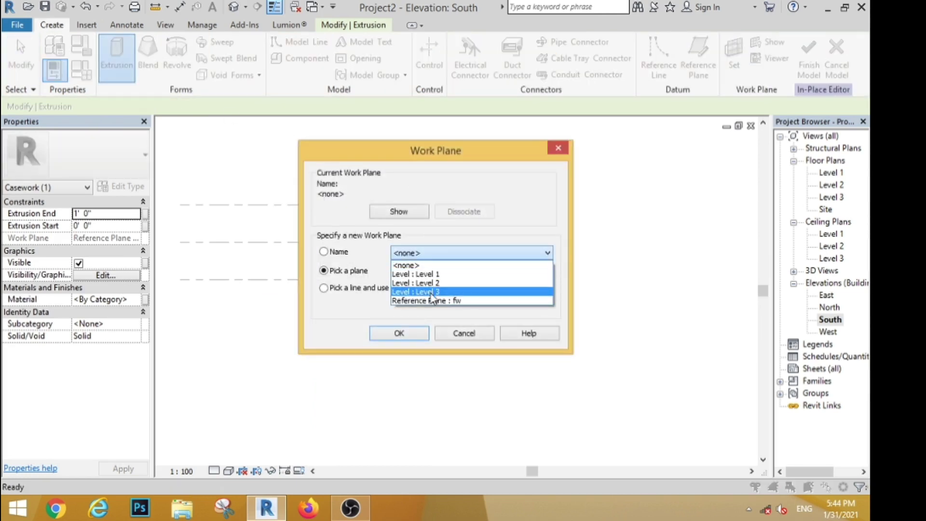
{"action": "left_click", "coordinate": [420, 302]}
{"action": "left_click", "coordinate": [404, 336]}
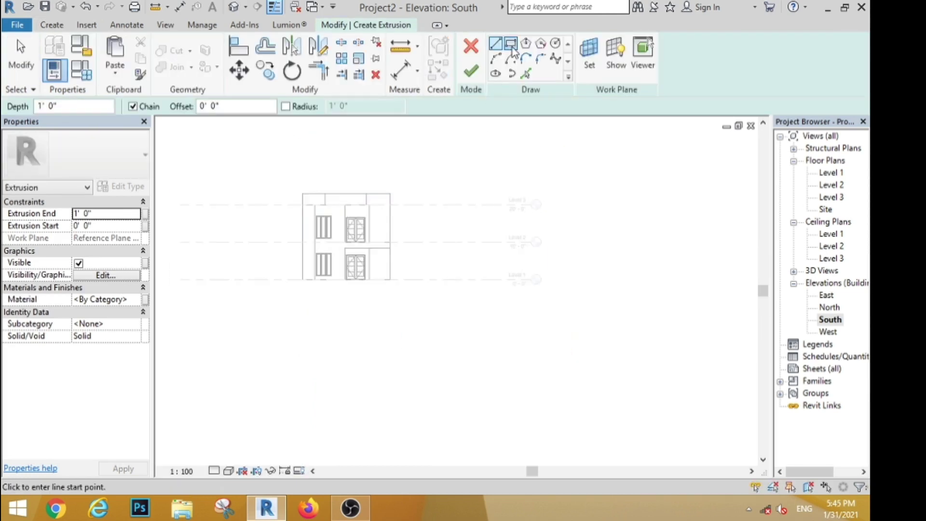
{"action": "scroll", "coordinate": [317, 216], "scroll_direction": "up", "scroll_amount": 5}
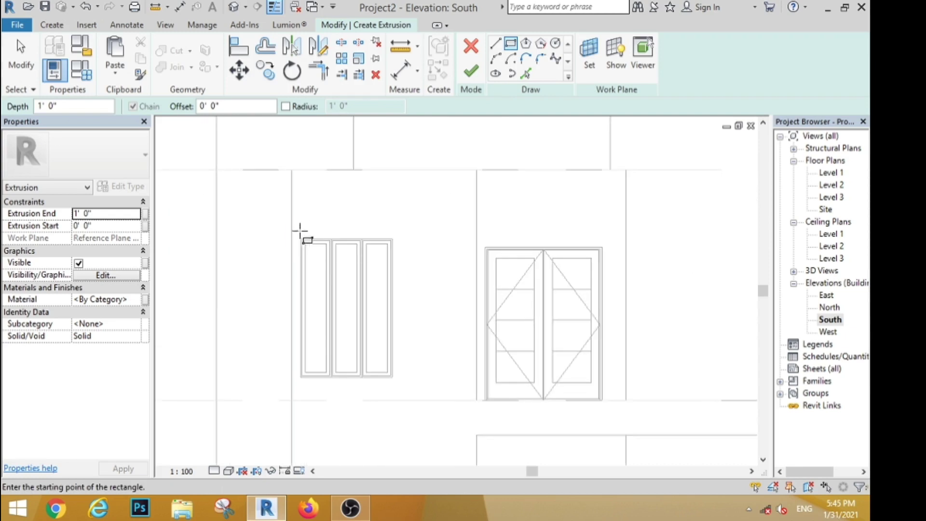
{"action": "left_click", "coordinate": [292, 237]}
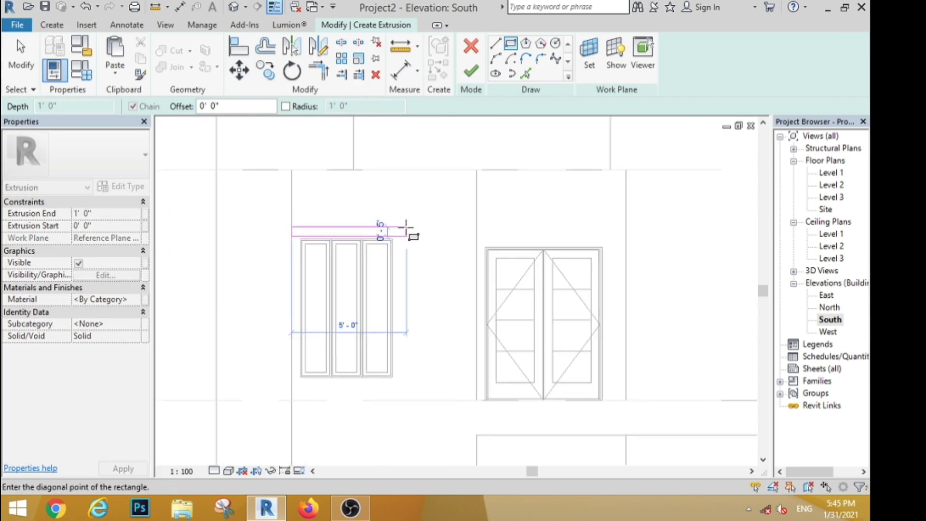
{"action": "left_click", "coordinate": [406, 227]}
{"action": "key", "text": "Escape"}
{"action": "key", "text": "Escape"}
Step: Copy the window shade rectangle 10' down to above the ground-floor window and finish the extrusion with a 1' 0" depth
{"action": "scroll", "coordinate": [242, 173], "scroll_direction": "down", "scroll_amount": 5}
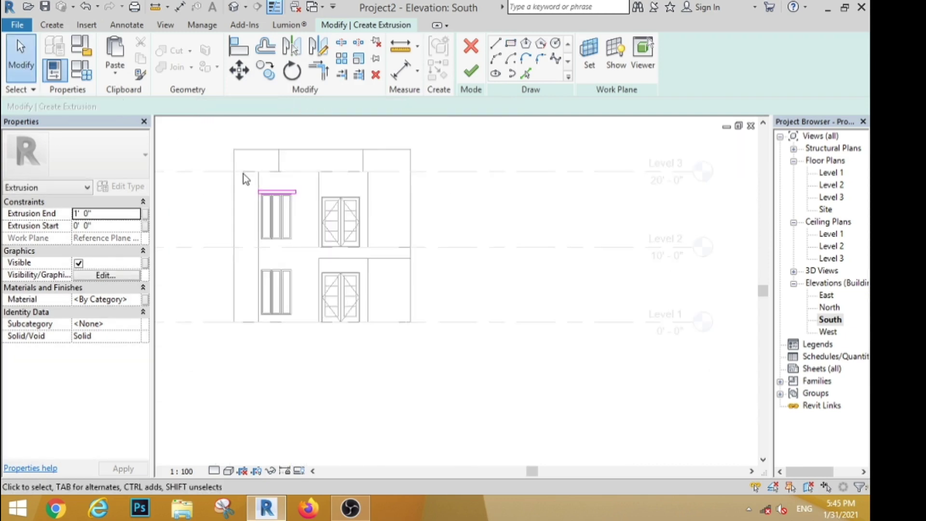
{"action": "left_click_drag", "start_coordinate": [334, 243], "coordinate": [334, 245]}
{"action": "left_click", "coordinate": [266, 71]}
{"action": "scroll", "coordinate": [261, 244], "scroll_direction": "up", "scroll_amount": 5}
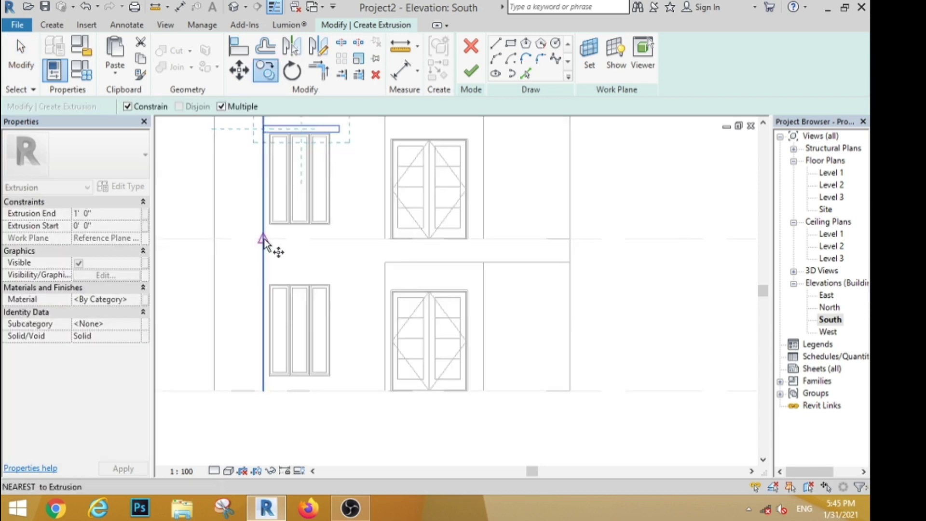
{"action": "left_click", "coordinate": [272, 218]}
{"action": "scroll", "coordinate": [271, 219], "scroll_direction": "down", "scroll_amount": 3}
{"action": "scroll", "coordinate": [268, 370], "scroll_direction": "up", "scroll_amount": 4}
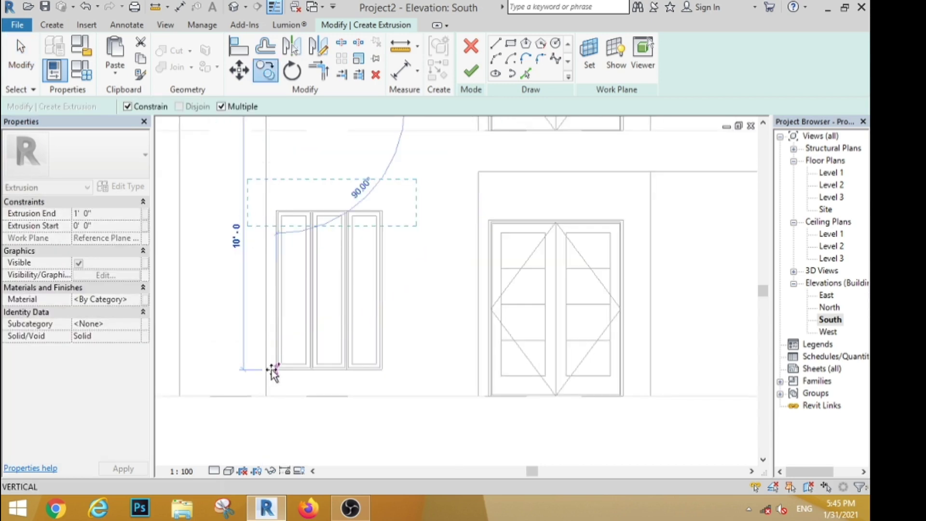
{"action": "left_click", "coordinate": [274, 370]}
{"action": "key", "text": "Escape"}
{"action": "scroll", "coordinate": [268, 182], "scroll_direction": "down", "scroll_amount": 3}
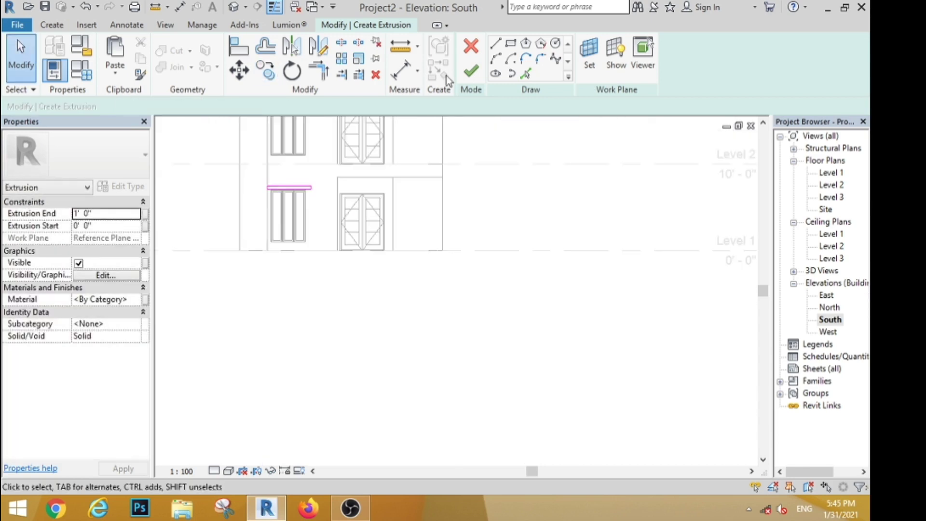
{"action": "left_click", "coordinate": [467, 73]}
{"action": "scroll", "coordinate": [368, 339], "scroll_direction": "down", "scroll_amount": 3}
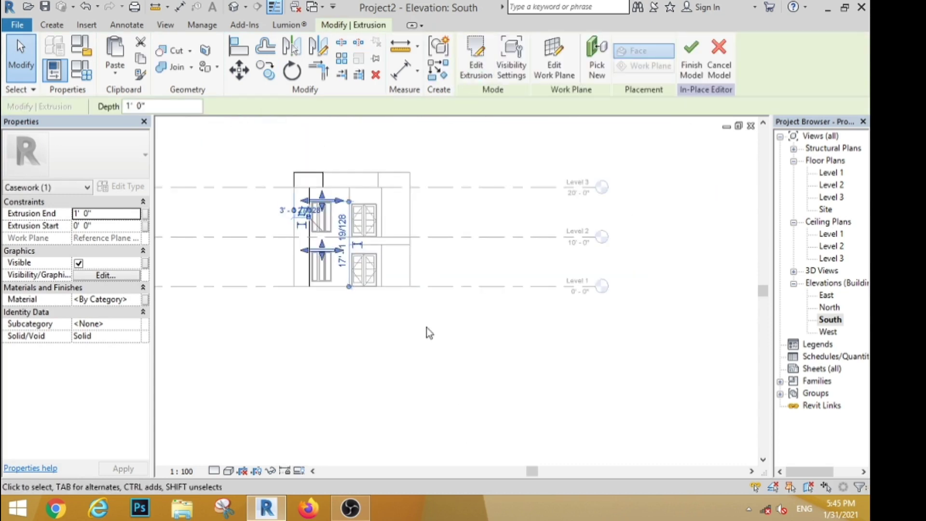
{"action": "left_click", "coordinate": [427, 329]}
Step: On reference plane fw, extrude a thin rectangle 1' 0" deep, sitting on Level 2 along the entrance beam's full width
{"action": "scroll", "coordinate": [430, 232], "scroll_direction": "up", "scroll_amount": 2}
{"action": "left_click", "coordinate": [52, 25]}
{"action": "left_click", "coordinate": [116, 57]}
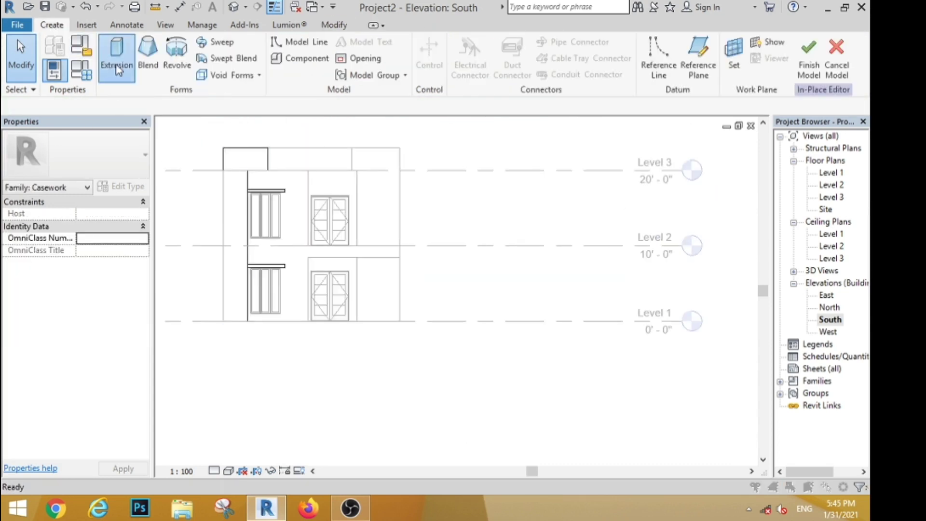
{"action": "left_click", "coordinate": [428, 253]}
{"action": "left_click", "coordinate": [424, 302]}
{"action": "left_click", "coordinate": [398, 334]}
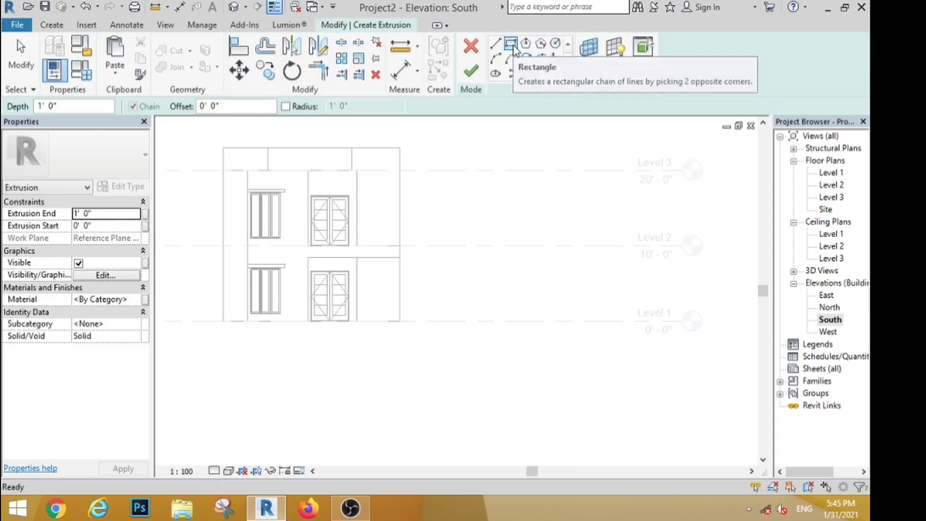
{"action": "left_click", "coordinate": [512, 44]}
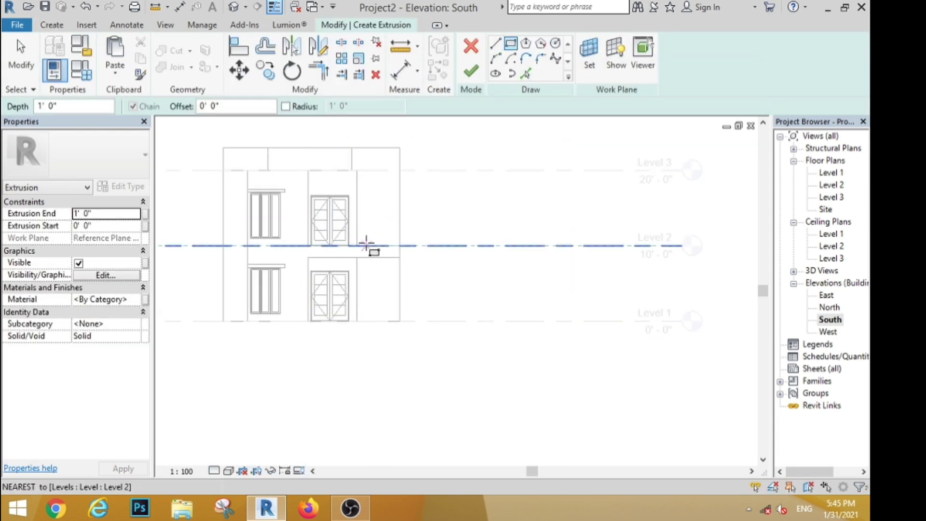
{"action": "scroll", "coordinate": [366, 244], "scroll_direction": "up", "scroll_amount": 2}
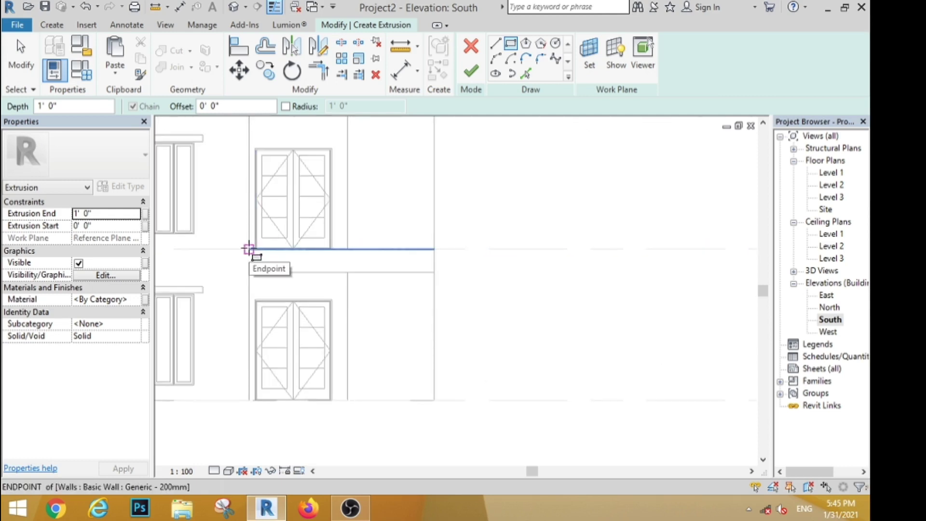
{"action": "left_click", "coordinate": [249, 248]}
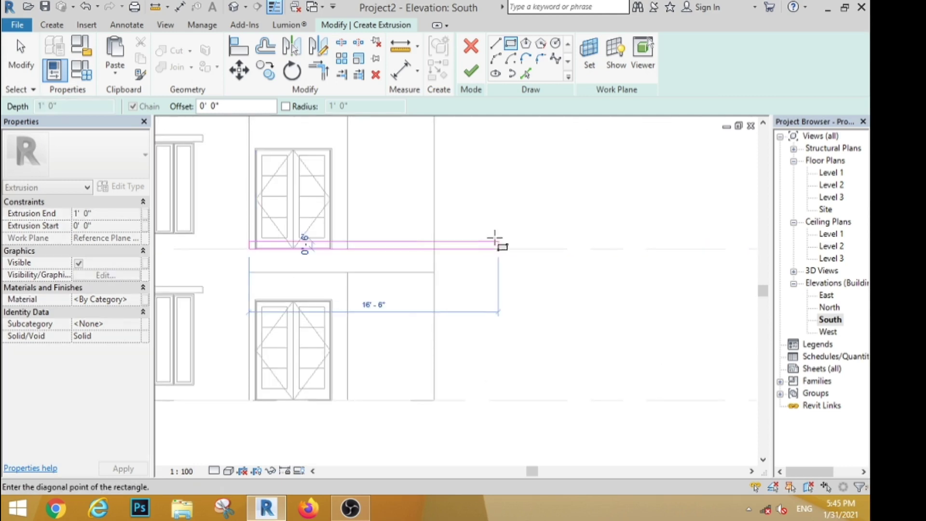
{"action": "left_click", "coordinate": [434, 233]}
{"action": "left_click", "coordinate": [471, 71]}
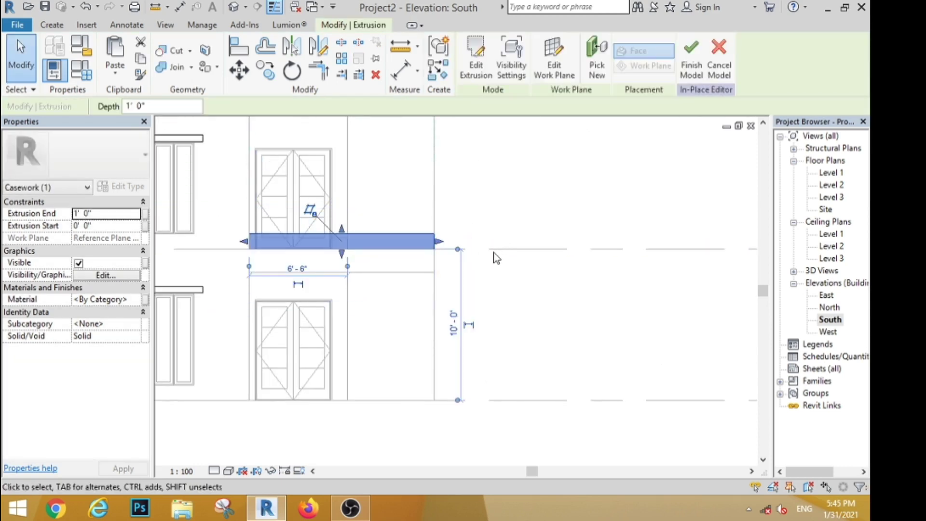
{"action": "left_click", "coordinate": [493, 264]}
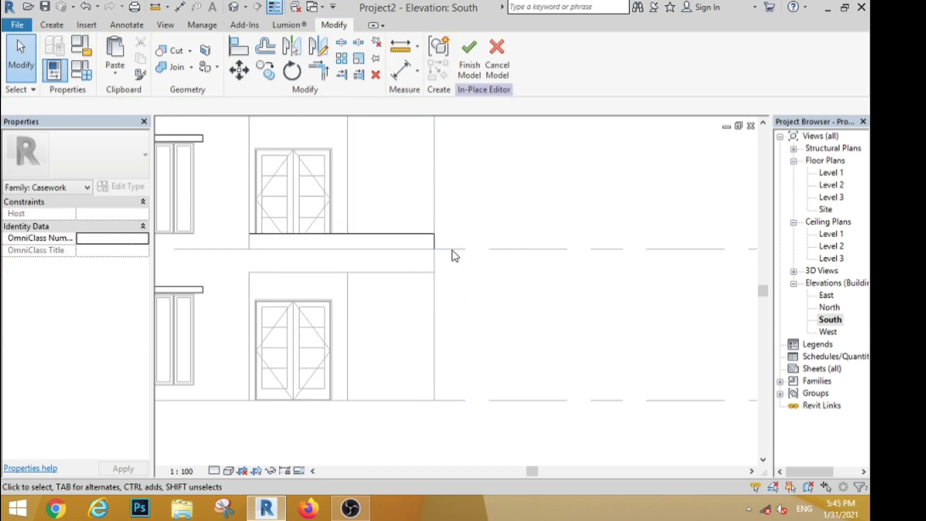
Step: Start another extrusion on reference plane fw and sketch a rectangle about 5' 6" wide across the lower half of the upper-floor door
{"action": "left_click", "coordinate": [51, 25]}
{"action": "left_click", "coordinate": [117, 57]}
{"action": "left_click", "coordinate": [430, 253]}
{"action": "left_click", "coordinate": [419, 295]}
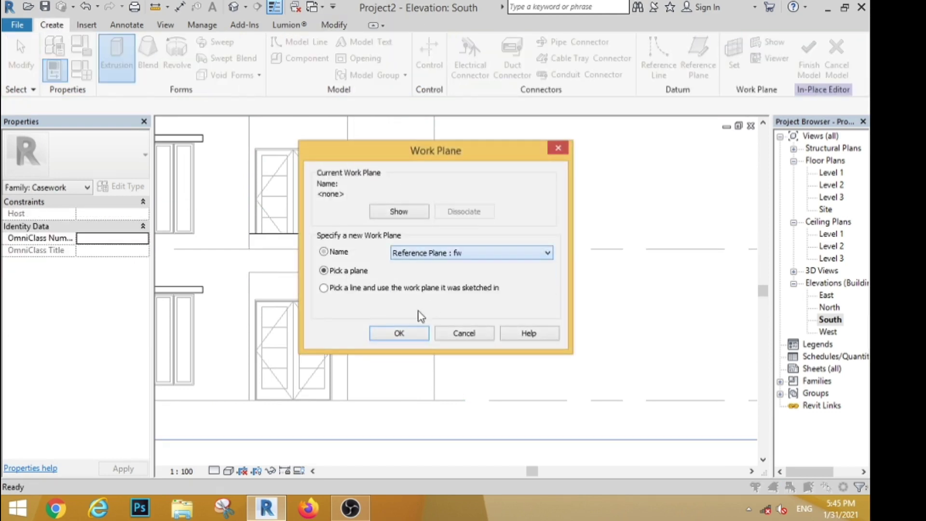
{"action": "left_click", "coordinate": [396, 333]}
{"action": "left_click", "coordinate": [512, 44]}
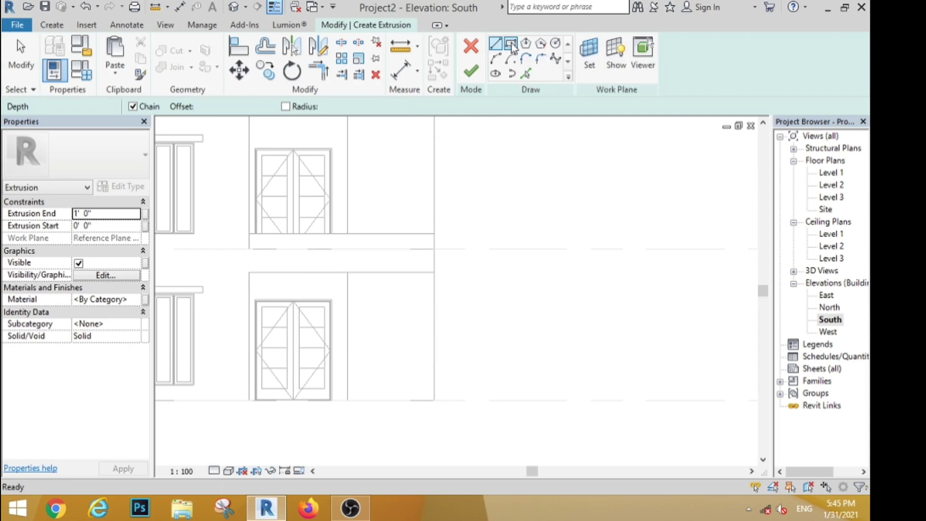
{"action": "left_click", "coordinate": [249, 234]}
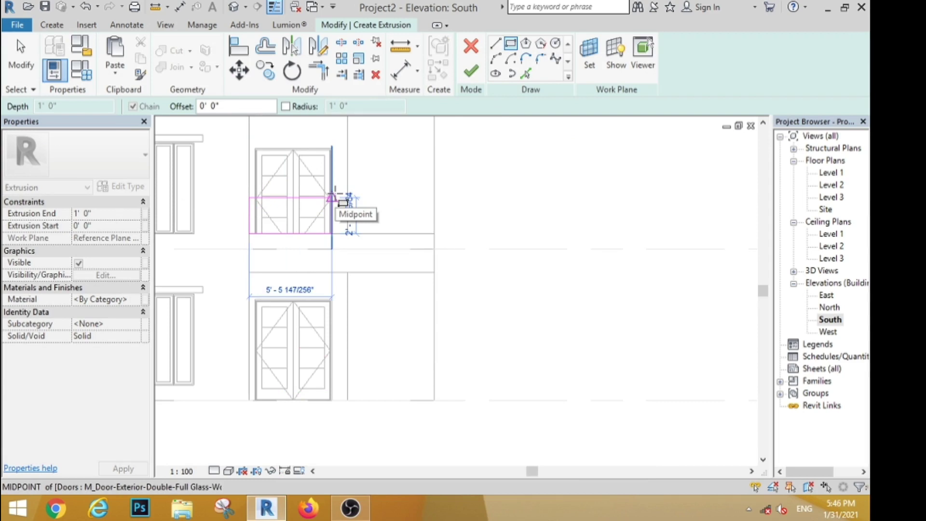
{"action": "left_click", "coordinate": [343, 202]}
{"action": "key", "text": "Escape"}
{"action": "key", "text": "Escape"}
Step: Stretch the balcony rectangle's bottom edge down to Level 2 and its right edge out to the wall line beside the door
{"action": "scroll", "coordinate": [282, 246], "scroll_direction": "up", "scroll_amount": 2}
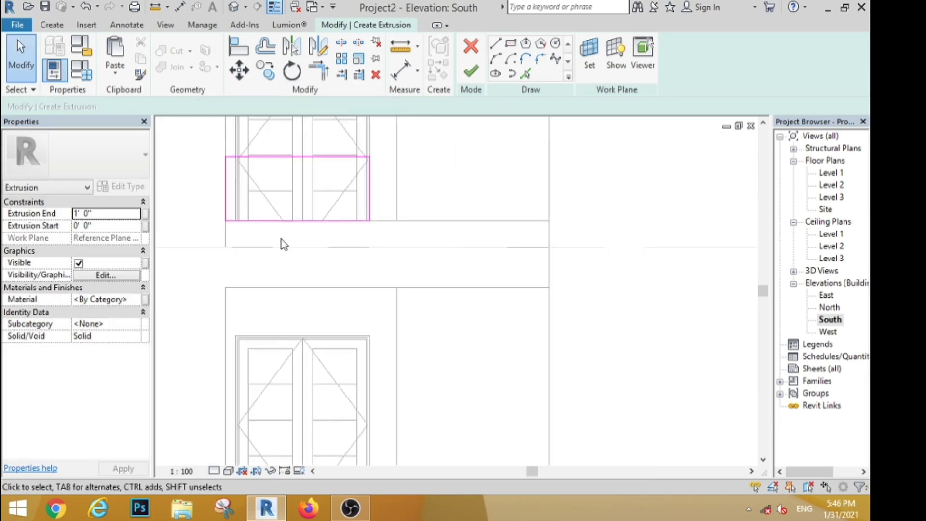
{"action": "left_click_drag", "start_coordinate": [279, 227], "coordinate": [280, 246]}
{"action": "left_click_drag", "start_coordinate": [369, 215], "coordinate": [397, 222]}
Step: Sketch a narrow upright rectangle about 4" wide and 2' 3" high inside the balcony outline, just right of the door
{"action": "left_click", "coordinate": [512, 46]}
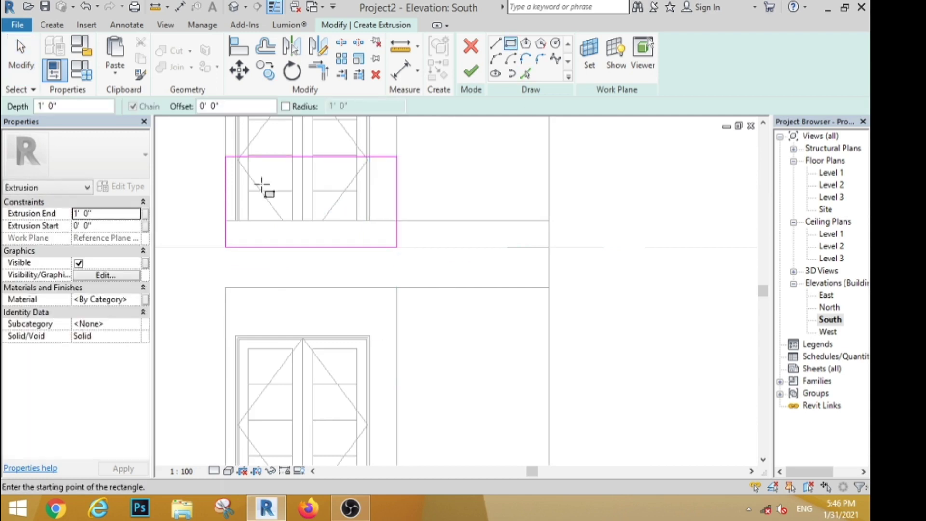
{"action": "scroll", "coordinate": [256, 187], "scroll_direction": "up", "scroll_amount": 1}
{"action": "left_click", "coordinate": [419, 161]}
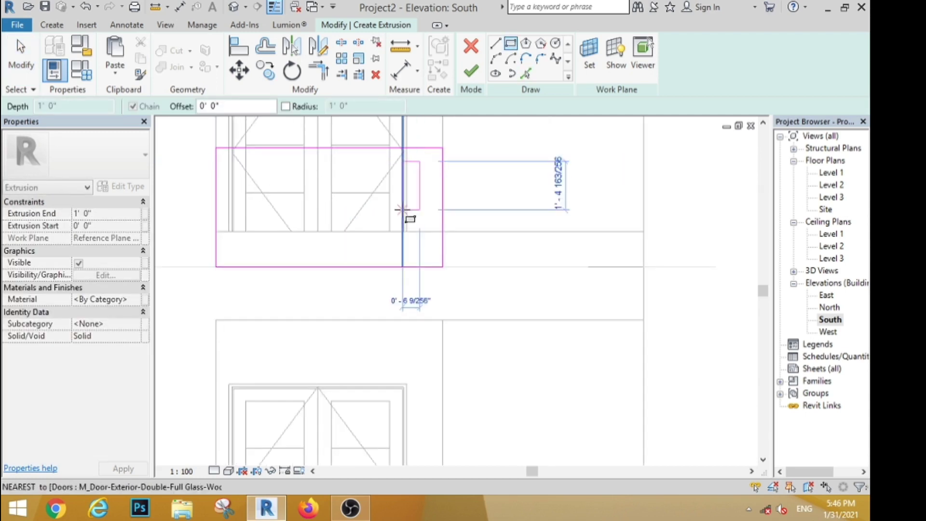
{"action": "left_click", "coordinate": [408, 240]}
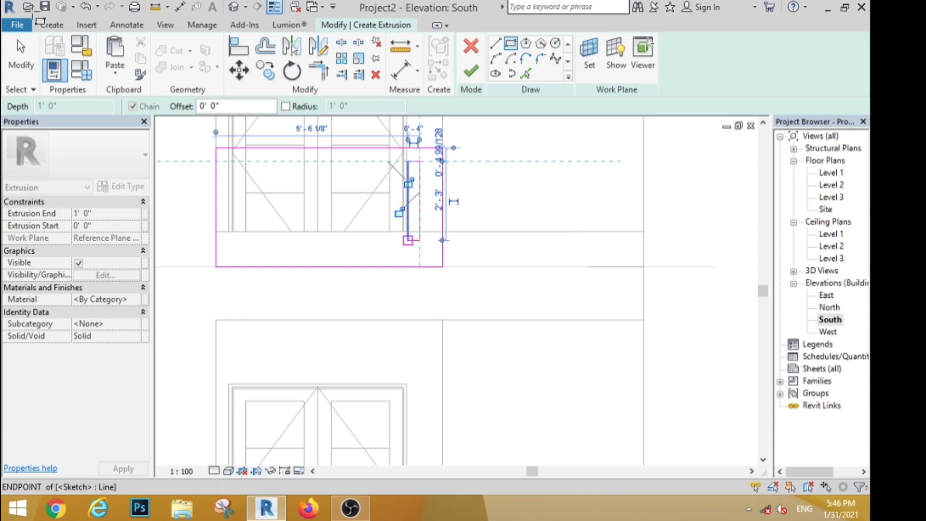
{"action": "left_click", "coordinate": [24, 64]}
Step: Copy the narrow rectangle three times towards the left at roughly equal spacing, making a row of four slots
{"action": "scroll", "coordinate": [415, 181], "scroll_direction": "up", "scroll_amount": 2}
{"action": "left_click_drag", "start_coordinate": [433, 140], "coordinate": [384, 275]}
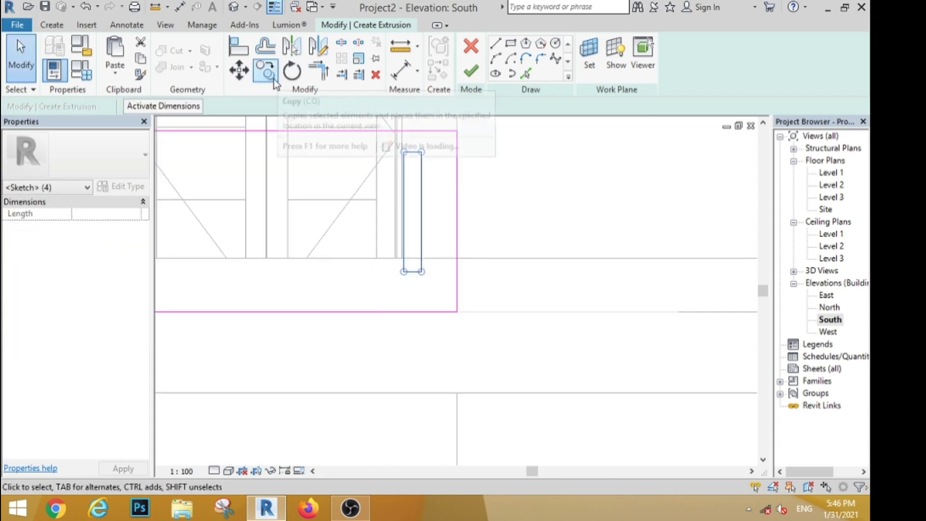
{"action": "left_click", "coordinate": [269, 72]}
{"action": "left_click", "coordinate": [458, 273]}
{"action": "left_click", "coordinate": [407, 271]}
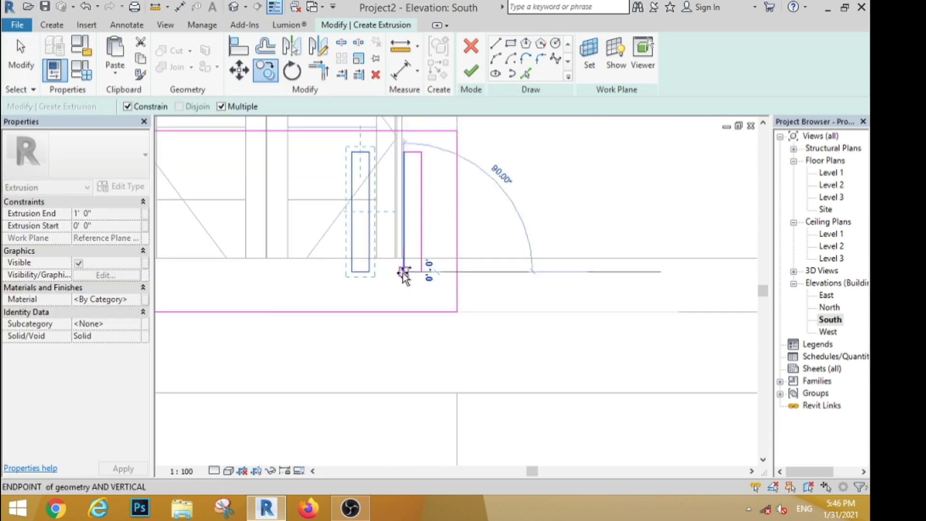
{"action": "left_click", "coordinate": [350, 273]}
{"action": "left_click", "coordinate": [296, 269]}
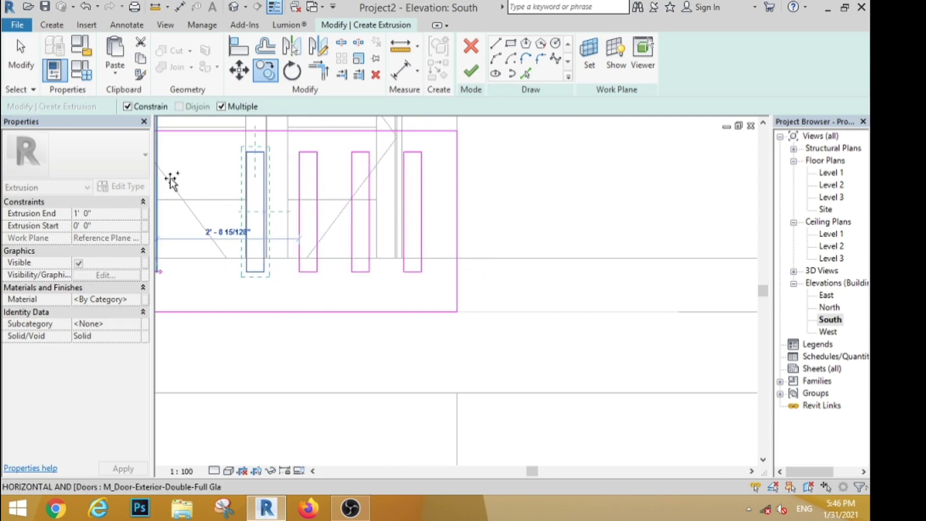
{"action": "left_click", "coordinate": [21, 58]}
Step: Finish the slotted balcony extrusion with a 1' 0" depth, check it in the East elevation and return to the South elevation
{"action": "scroll", "coordinate": [319, 265], "scroll_direction": "down", "scroll_amount": 5}
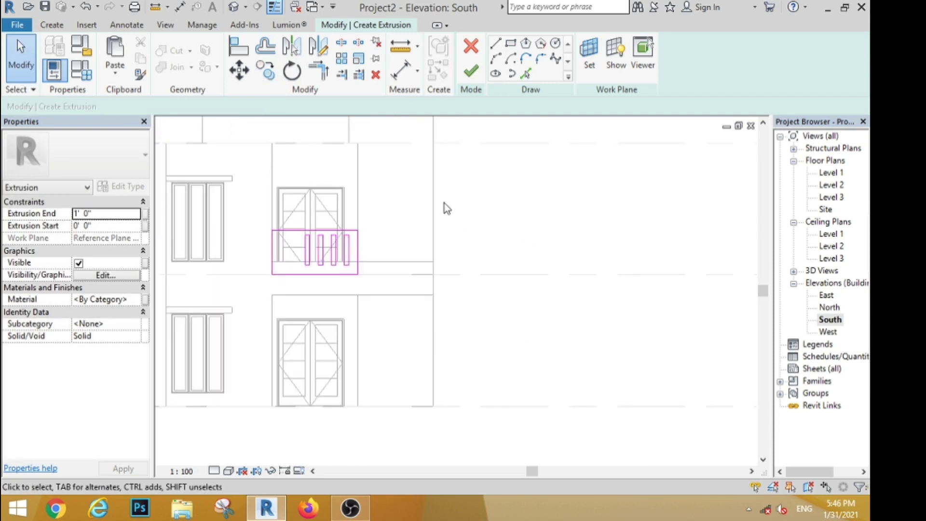
{"action": "left_click", "coordinate": [471, 73]}
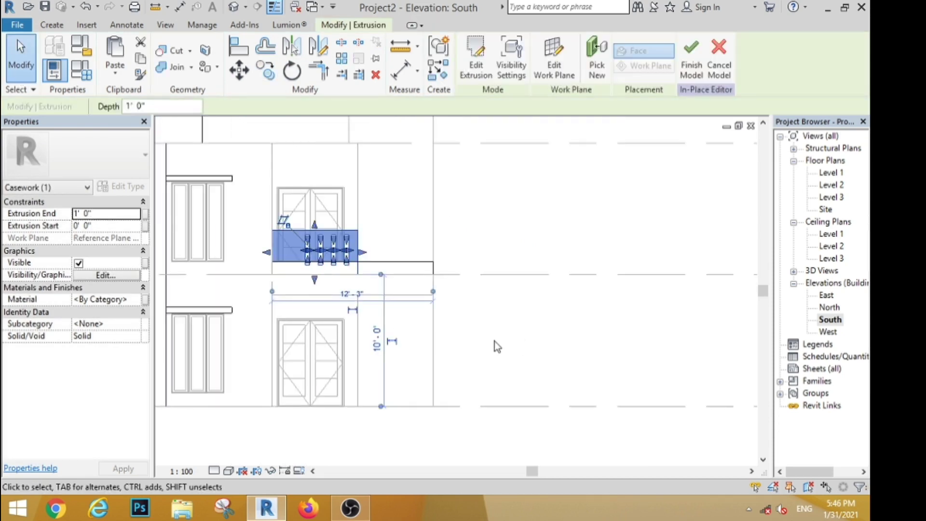
{"action": "left_click", "coordinate": [494, 340]}
{"action": "scroll", "coordinate": [494, 340], "scroll_direction": "down", "scroll_amount": 2}
{"action": "scroll", "coordinate": [494, 340], "scroll_direction": "down", "scroll_amount": 2}
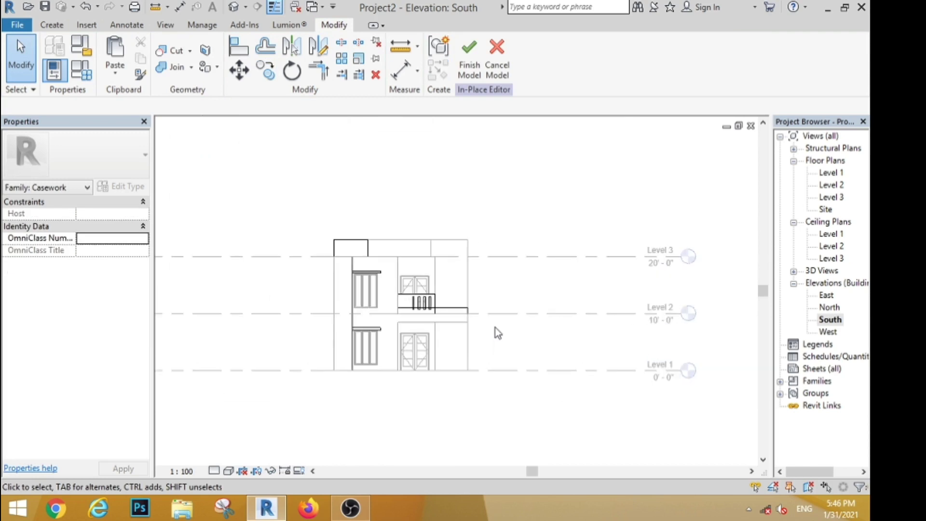
{"action": "scroll", "coordinate": [441, 218], "scroll_direction": "down", "scroll_amount": 2}
{"action": "double_click", "coordinate": [827, 296]}
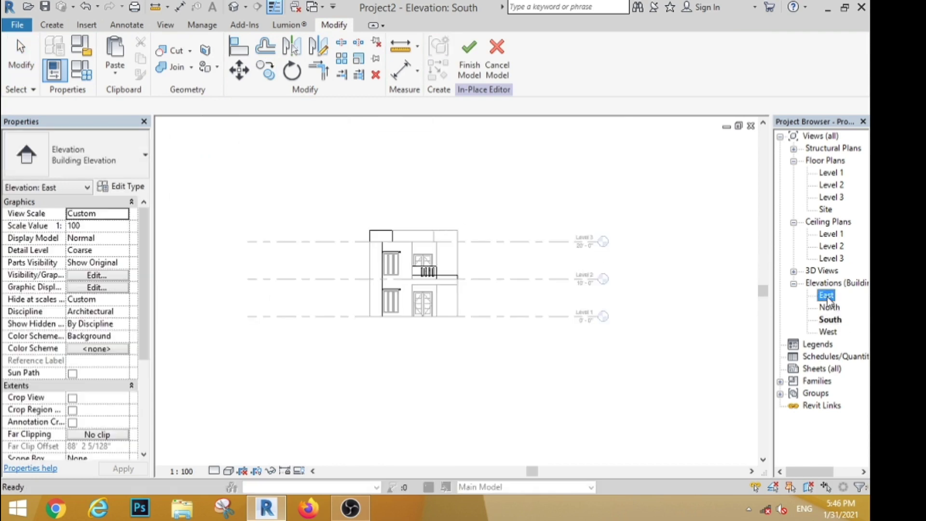
{"action": "scroll", "coordinate": [423, 381], "scroll_direction": "up", "scroll_amount": 1}
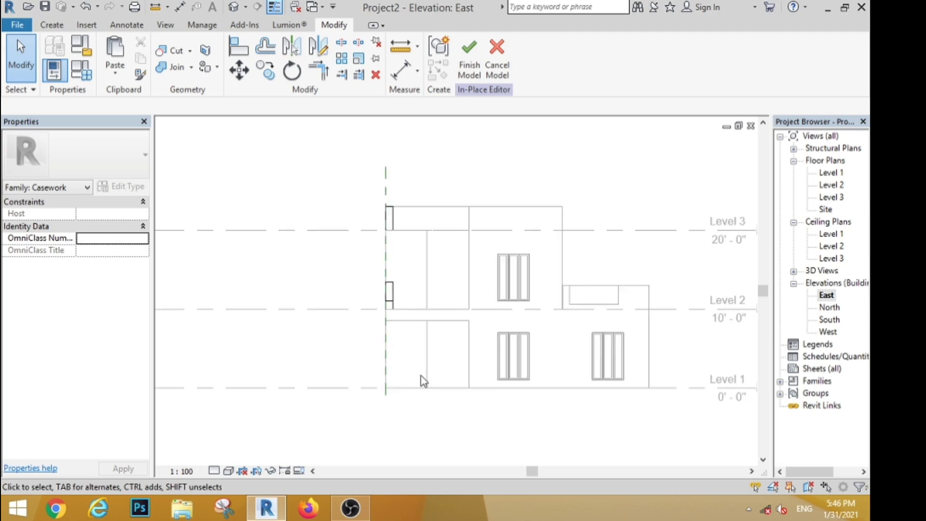
{"action": "double_click", "coordinate": [828, 320]}
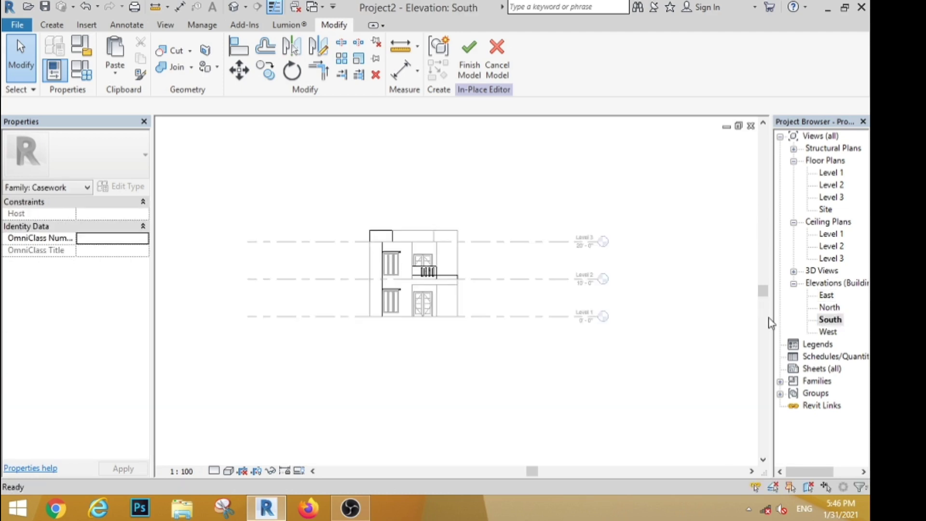
Step: On reference plane fw, start an extrusion and sketch a column rectangle about 8" wide from the entrance beam's lower right corner down to Level 1
{"action": "left_click", "coordinate": [117, 57]}
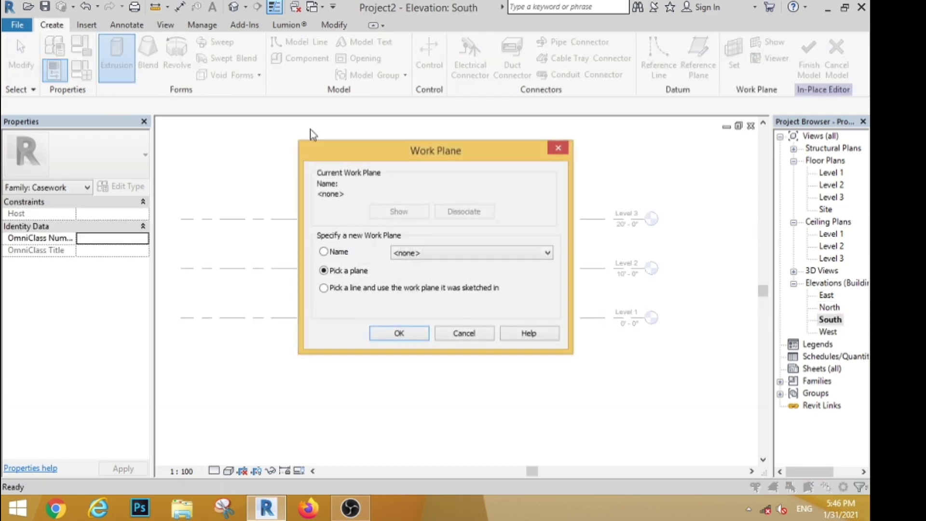
{"action": "left_click", "coordinate": [418, 253]}
{"action": "left_click", "coordinate": [405, 302]}
{"action": "left_click", "coordinate": [400, 331]}
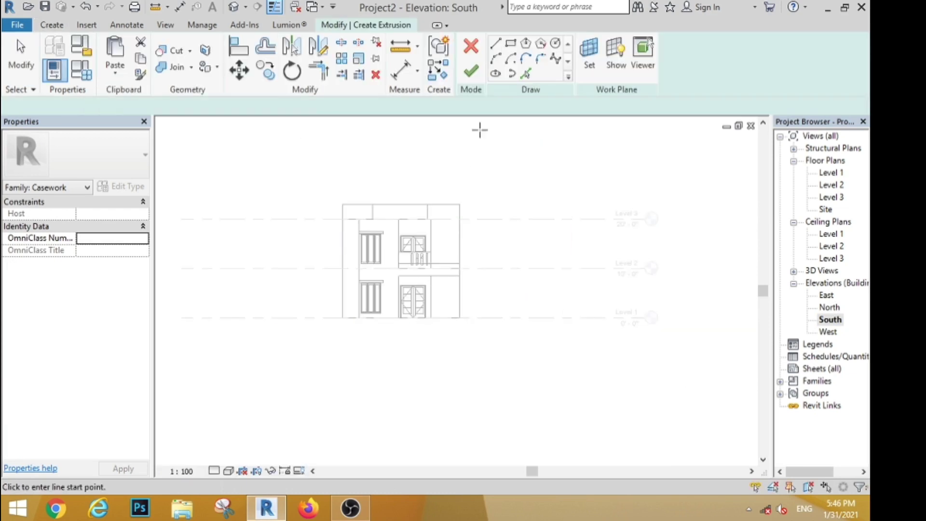
{"action": "left_click", "coordinate": [512, 46]}
{"action": "scroll", "coordinate": [444, 314], "scroll_direction": "up", "scroll_amount": 4}
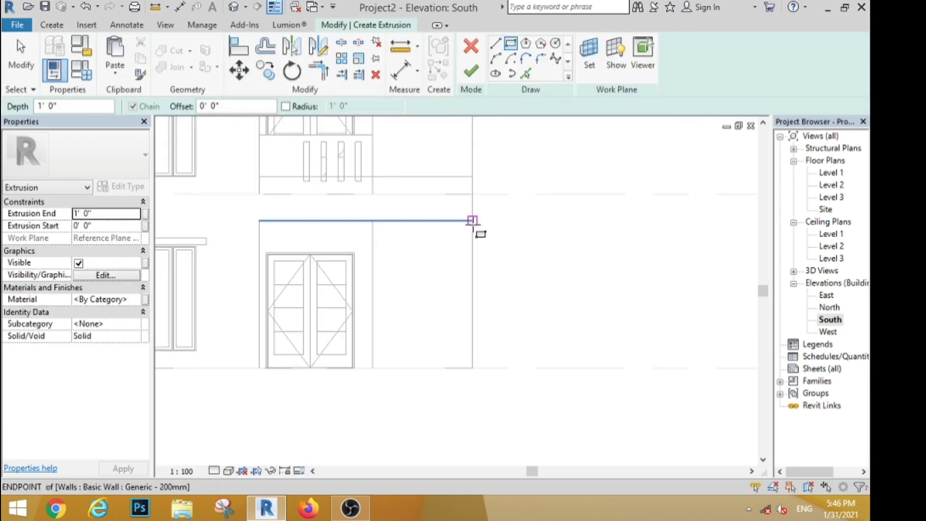
{"action": "left_click", "coordinate": [472, 221]}
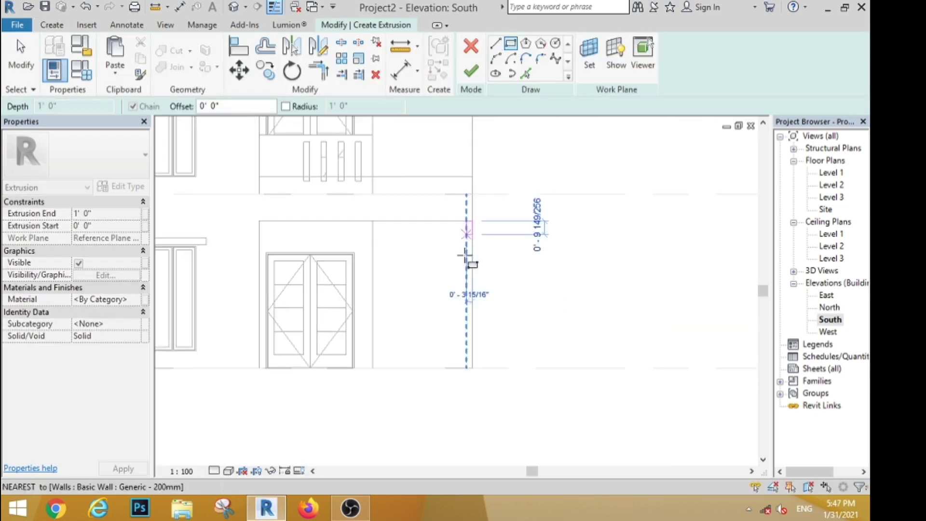
{"action": "left_click", "coordinate": [461, 368]}
{"action": "key", "text": "Escape"}
{"action": "key", "text": "Escape"}
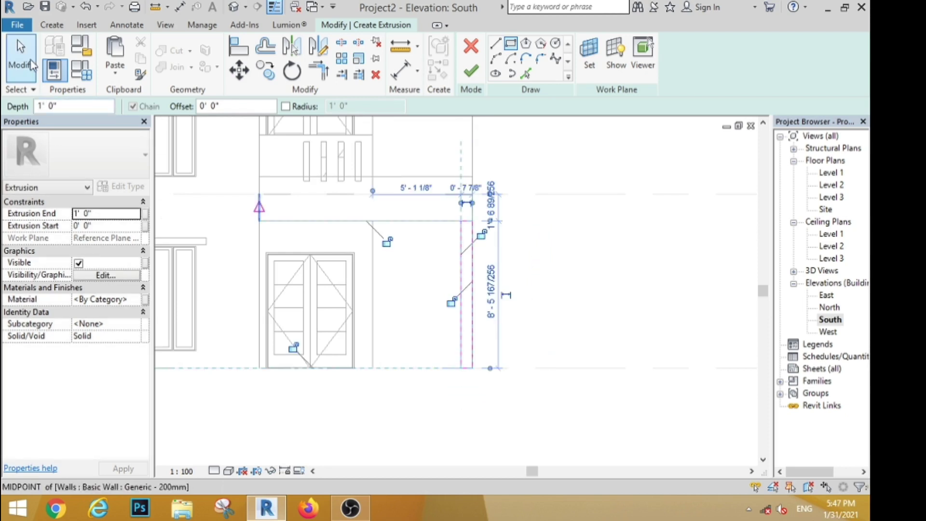
Step: Stretch the column rectangle's top edge up to the top of the thin band above Level 2
{"action": "left_click", "coordinate": [462, 228]}
{"action": "scroll", "coordinate": [484, 224], "scroll_direction": "up", "scroll_amount": 2}
{"action": "left_click", "coordinate": [504, 232]}
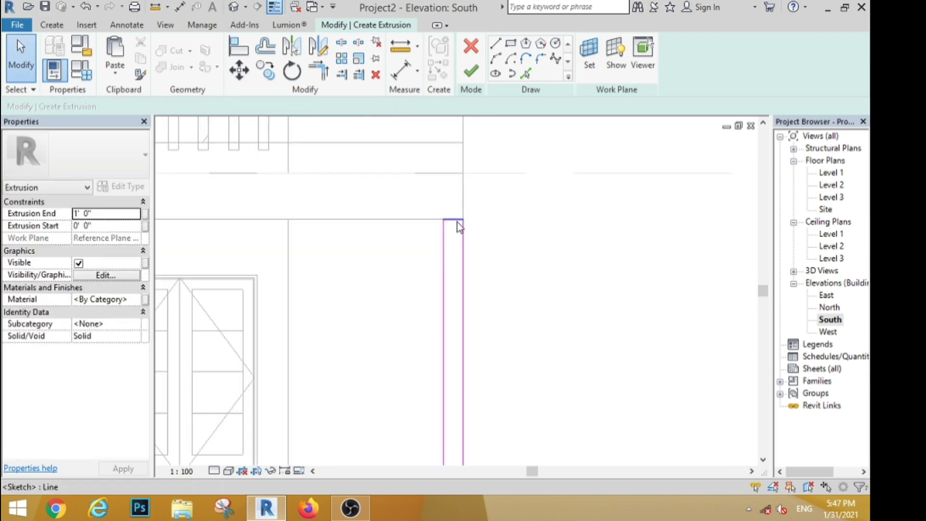
{"action": "left_click_drag", "start_coordinate": [455, 153], "coordinate": [494, 230]}
{"action": "scroll", "coordinate": [494, 231], "scroll_direction": "down", "scroll_amount": 3}
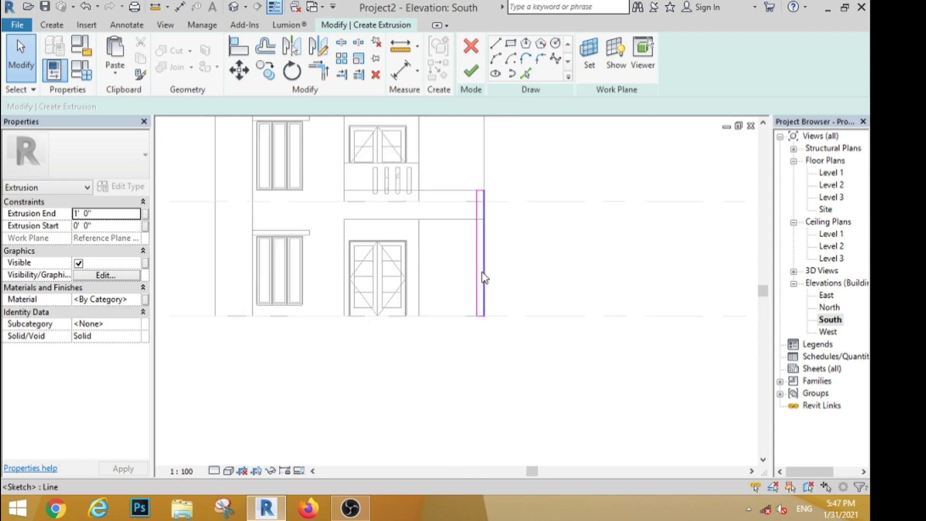
Step: Copy the column rectangle left to the ground-floor door's right edge and finish the extrusion with a 1' 0" depth
{"action": "left_click_drag", "start_coordinate": [459, 167], "coordinate": [524, 337]}
{"action": "key", "text": "c"}
{"action": "key", "text": "o"}
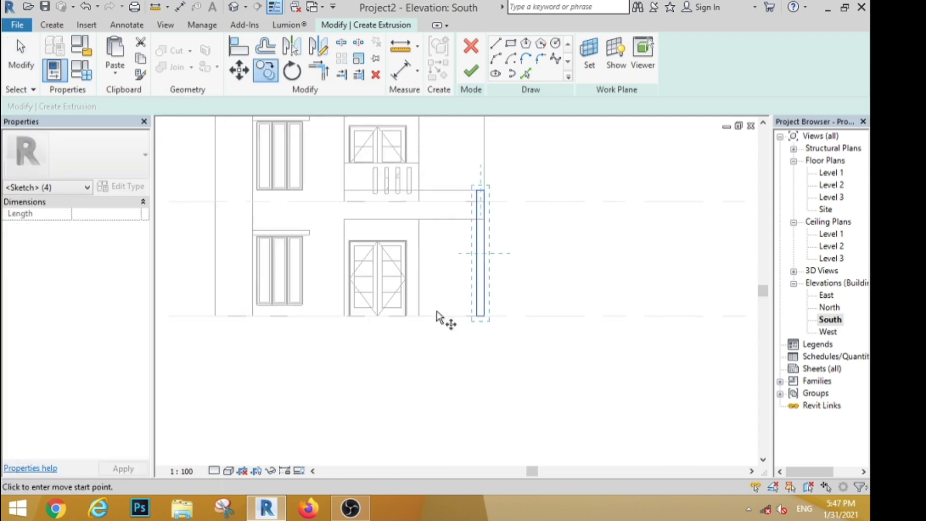
{"action": "scroll", "coordinate": [467, 337], "scroll_direction": "up", "scroll_amount": 3}
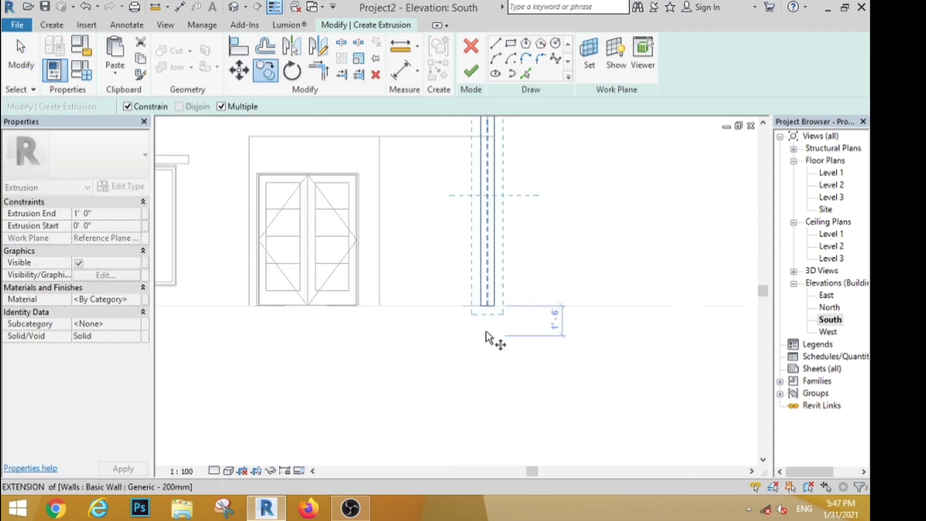
{"action": "left_click", "coordinate": [362, 308]}
{"action": "key", "text": "Escape"}
{"action": "key", "text": "Escape"}
{"action": "scroll", "coordinate": [365, 351], "scroll_direction": "down", "scroll_amount": 4}
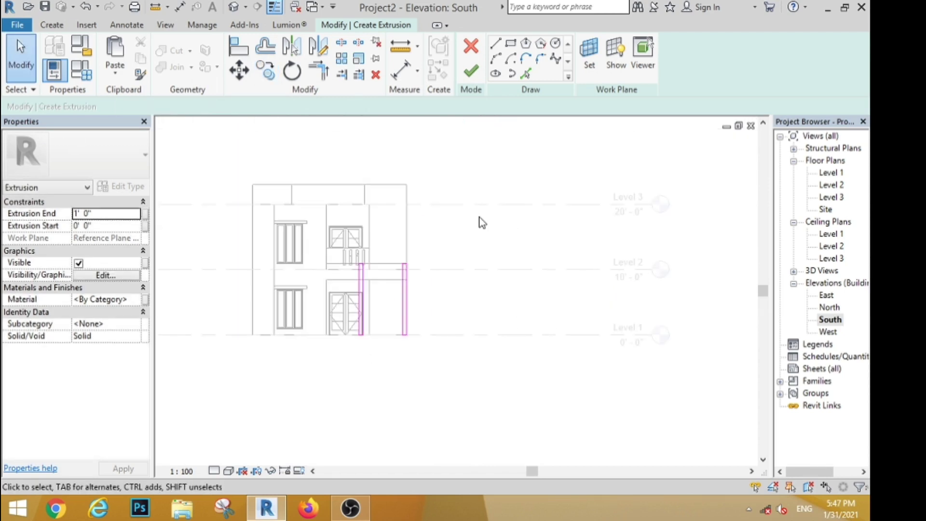
{"action": "left_click", "coordinate": [467, 74]}
{"action": "left_click", "coordinate": [490, 337]}
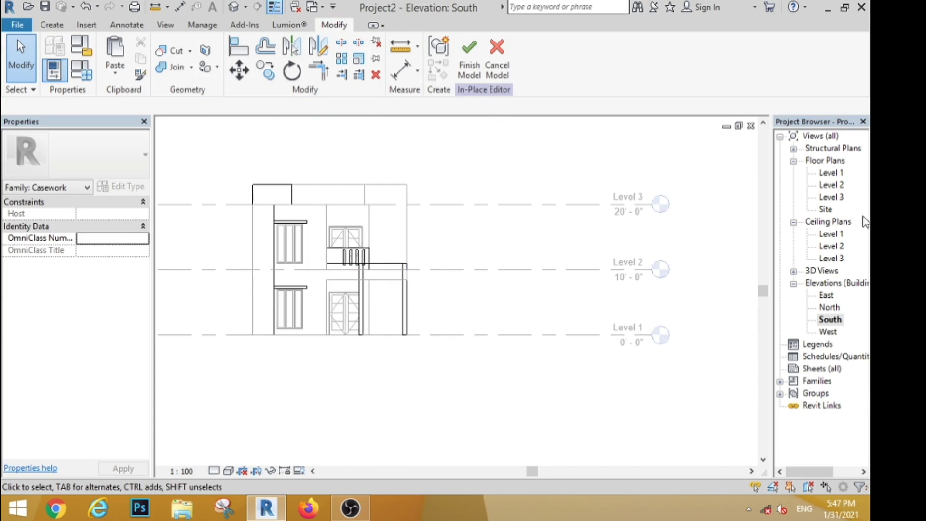
Step: In the East elevation, start an extrusion on the picked wall face and sketch a rectangle about 5' 4" by 3' 5" standing on Level 2 at the front
{"action": "double_click", "coordinate": [826, 296]}
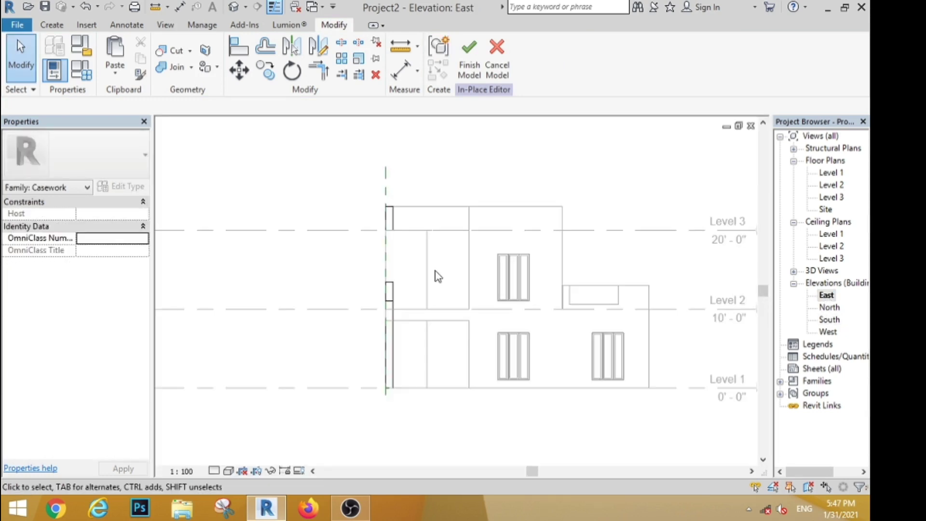
{"action": "scroll", "coordinate": [434, 275], "scroll_direction": "up", "scroll_amount": 2}
{"action": "left_click", "coordinate": [51, 25]}
{"action": "left_click", "coordinate": [115, 55]}
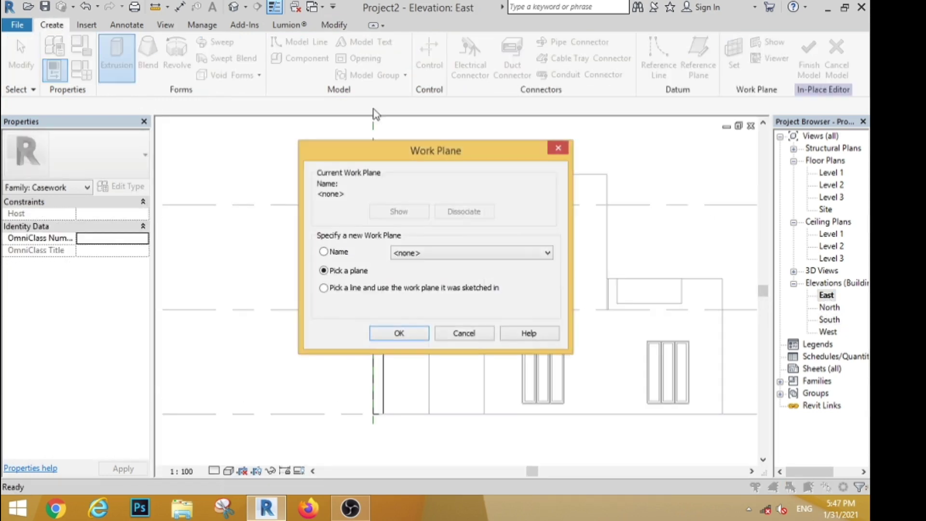
{"action": "left_click", "coordinate": [396, 330]}
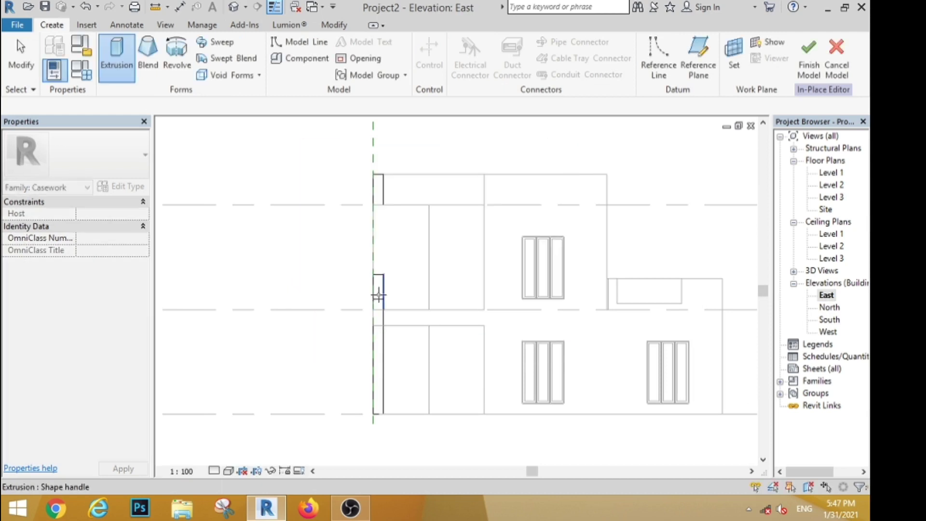
{"action": "left_click", "coordinate": [420, 178]}
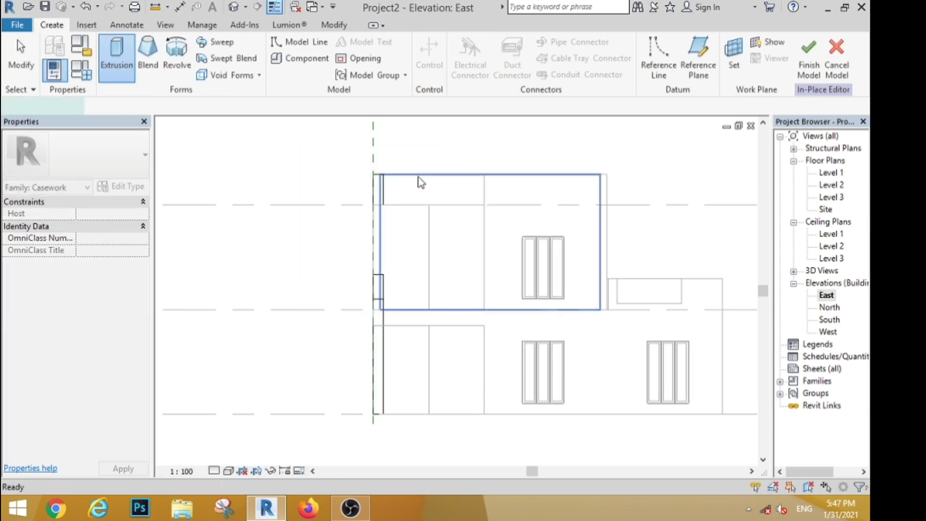
{"action": "left_click", "coordinate": [511, 44]}
{"action": "scroll", "coordinate": [378, 336], "scroll_direction": "up", "scroll_amount": 2}
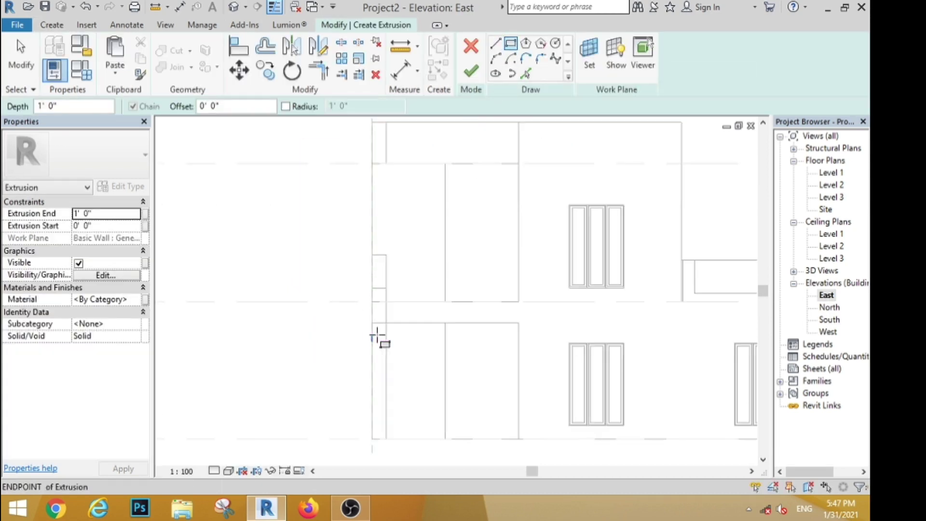
{"action": "left_click", "coordinate": [371, 301]}
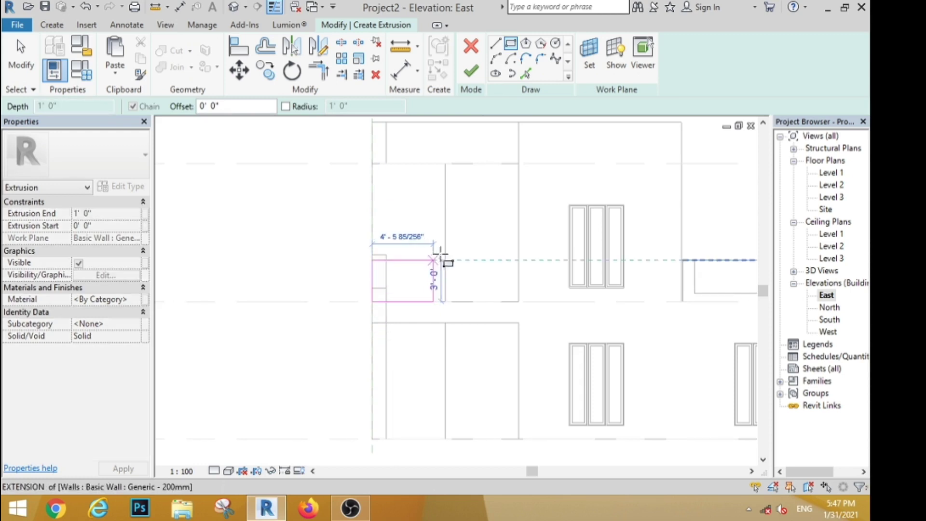
{"action": "scroll", "coordinate": [440, 253], "scroll_direction": "up", "scroll_amount": 2}
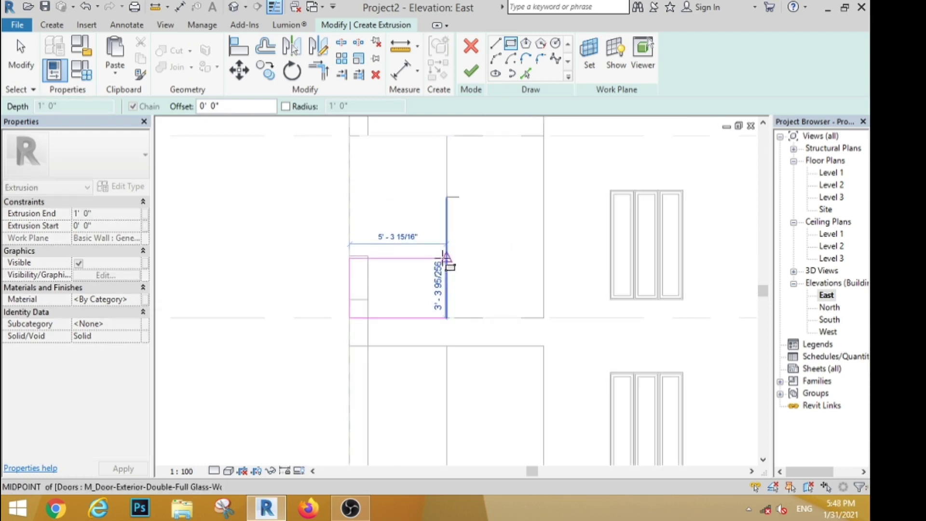
{"action": "left_click", "coordinate": [446, 255]}
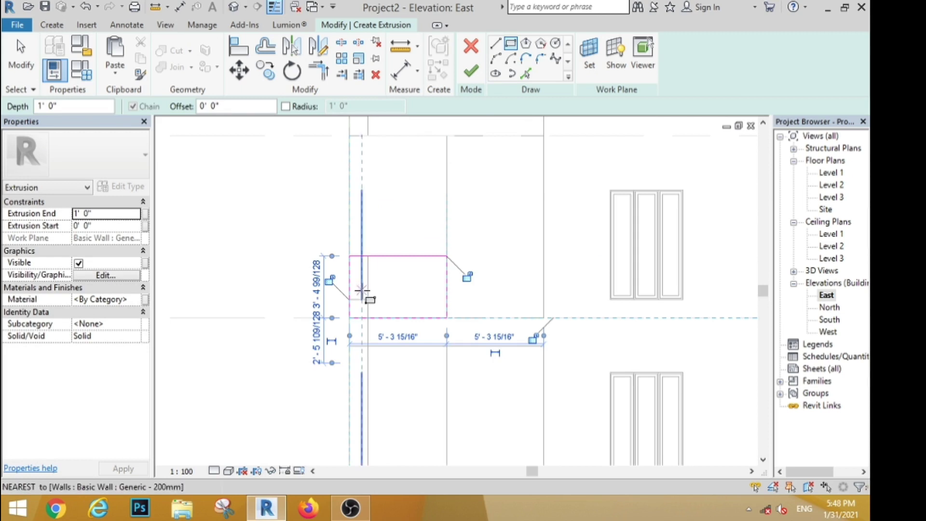
Step: Sketch a narrow vertical slot rectangle about 3" wide and 2' 6" tall inside the outer rectangle, near its left edge
{"action": "scroll", "coordinate": [381, 293], "scroll_direction": "up", "scroll_amount": 3}
{"action": "left_click", "coordinate": [316, 214]}
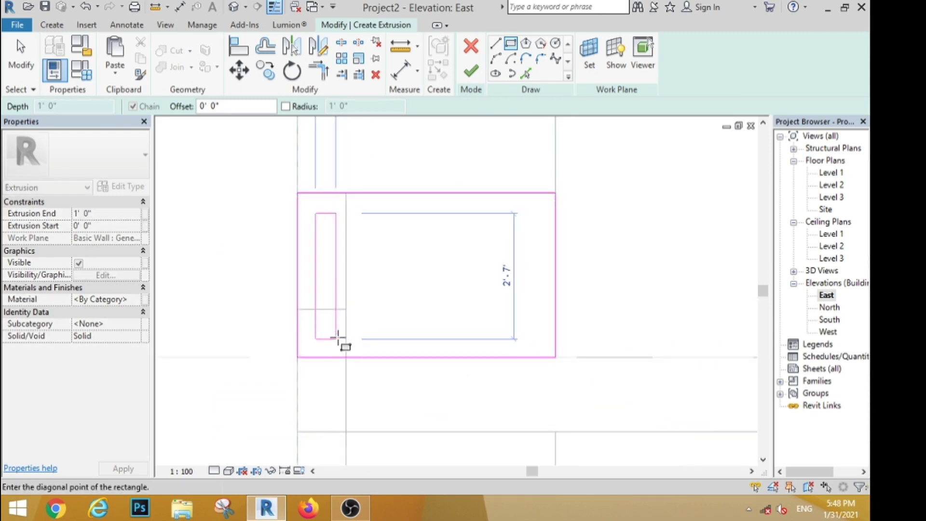
{"action": "left_click", "coordinate": [332, 335]}
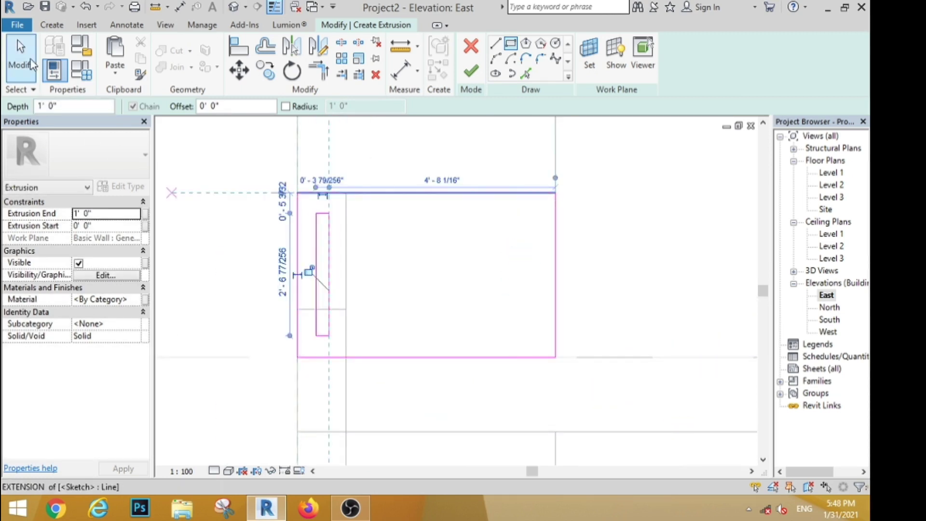
{"action": "key", "text": "Escape"}
{"action": "key", "text": "Escape"}
Step: Start a constrained multiple copy of the slot rectangle, with the base point on the outer rectangle's left edge level with the slot's bottom
{"action": "scroll", "coordinate": [352, 269], "scroll_direction": "up", "scroll_amount": 3}
{"action": "left_click_drag", "start_coordinate": [268, 139], "coordinate": [363, 415]}
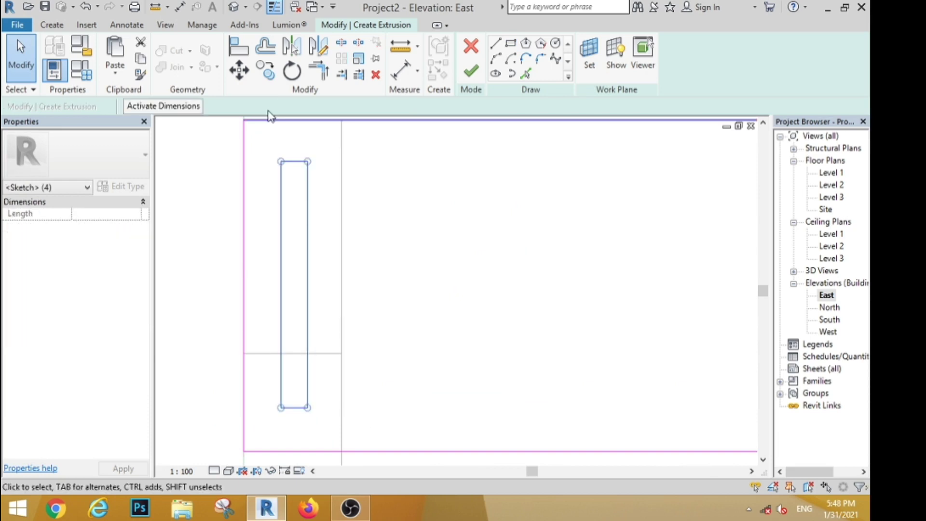
{"action": "left_click", "coordinate": [268, 80]}
{"action": "scroll", "coordinate": [365, 167], "scroll_direction": "down", "scroll_amount": 2}
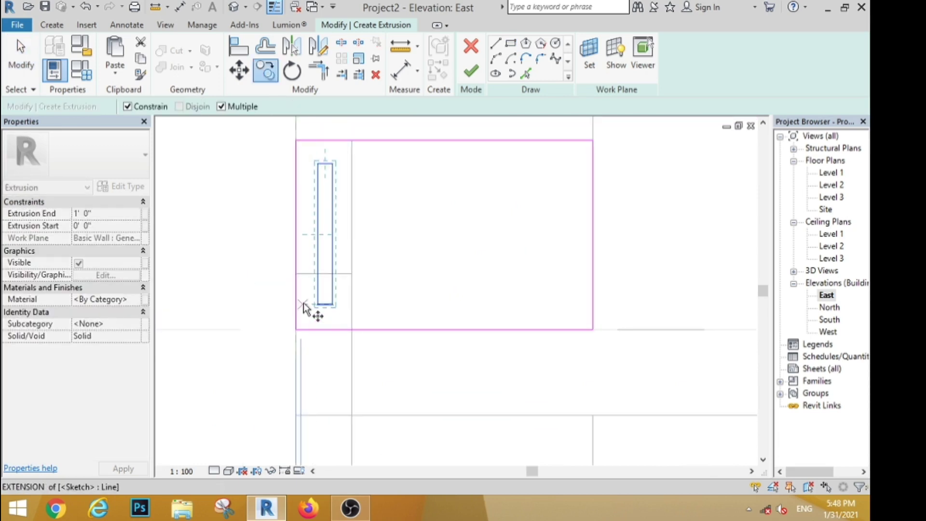
{"action": "scroll", "coordinate": [297, 305], "scroll_direction": "up", "scroll_amount": 3}
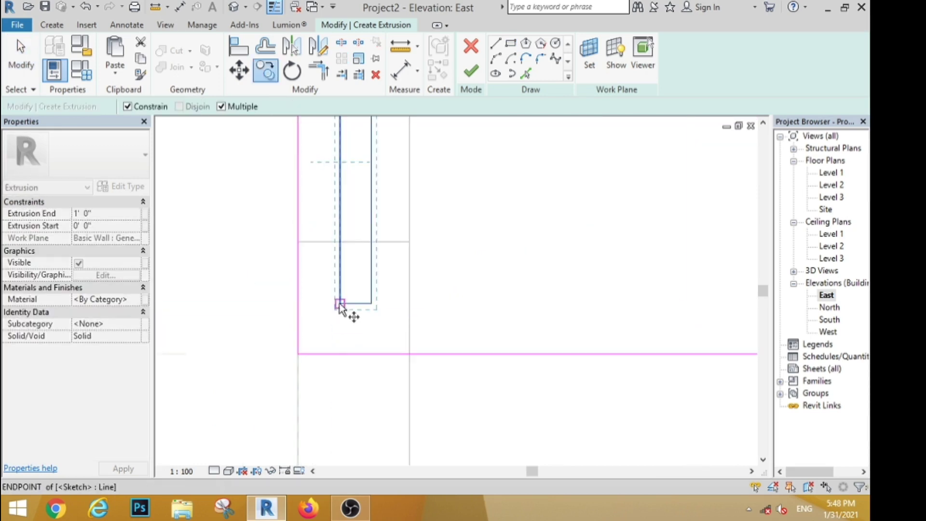
{"action": "left_click", "coordinate": [298, 304]}
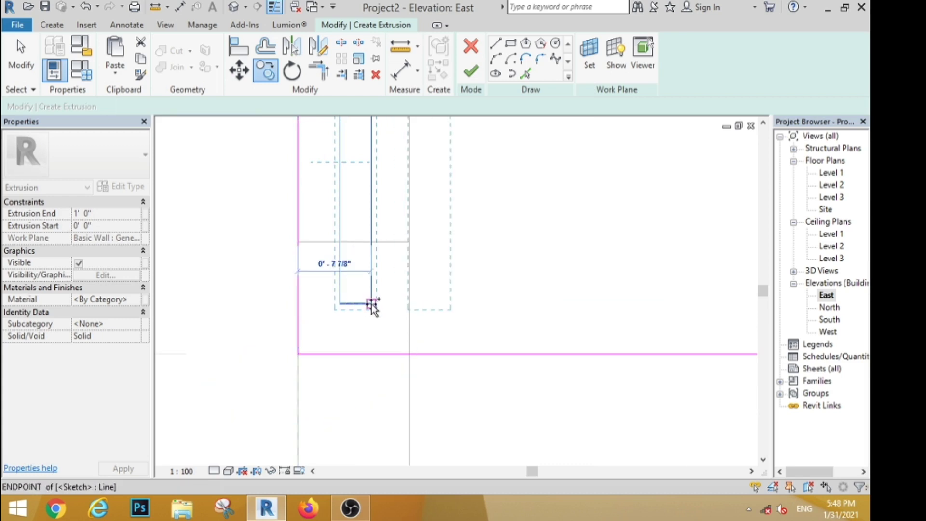
Step: Copy the narrow slot outline sideways at even spacing to make four vertical slots in the panel sketch, and finish the extrusion
{"action": "left_click", "coordinate": [372, 305]}
{"action": "left_click", "coordinate": [444, 304]}
{"action": "left_click", "coordinate": [518, 304]}
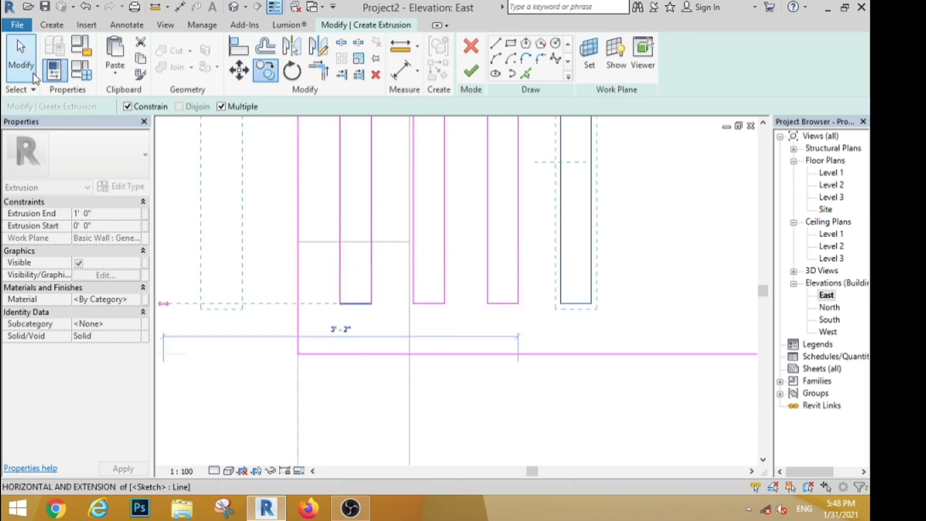
{"action": "left_click", "coordinate": [34, 76]}
{"action": "scroll", "coordinate": [434, 270], "scroll_direction": "down", "scroll_amount": 6}
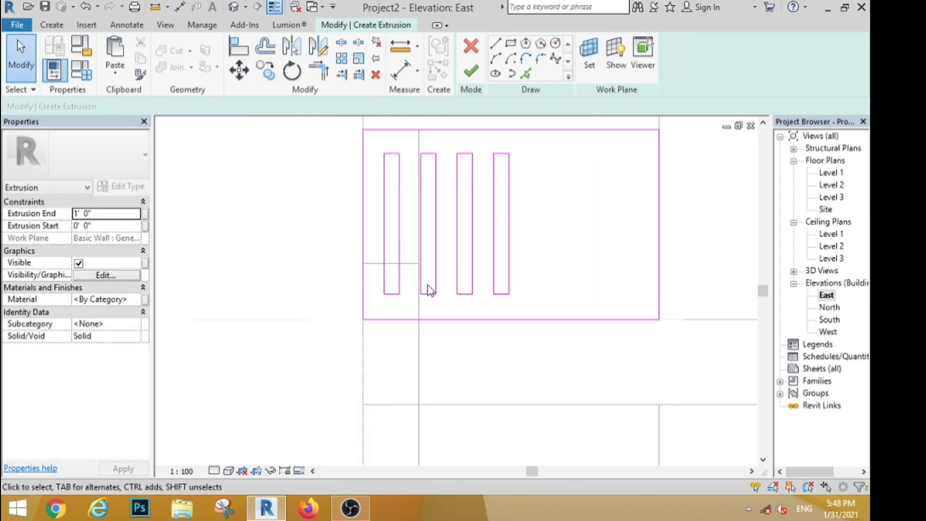
{"action": "left_click", "coordinate": [470, 77]}
{"action": "left_click", "coordinate": [337, 239]}
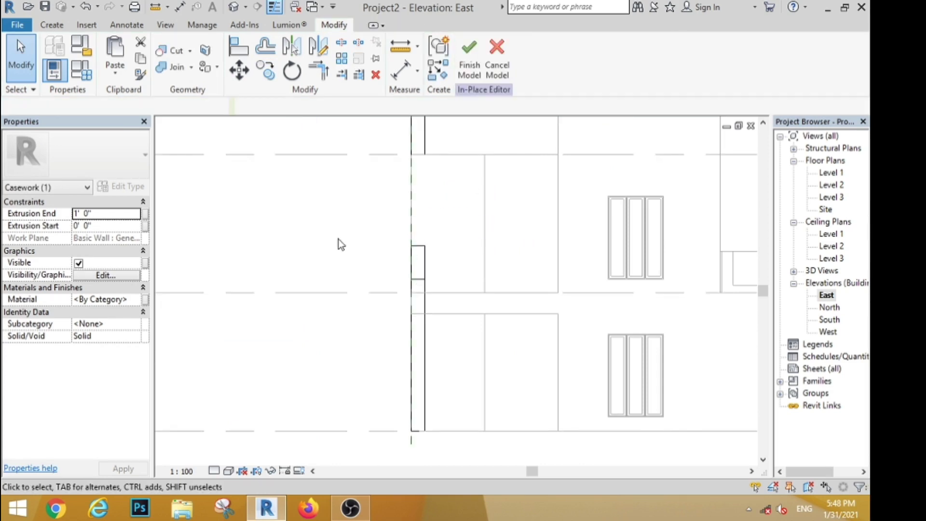
Step: Open the South elevation and start a new extrusion on the named reference plane
{"action": "double_click", "coordinate": [830, 319]}
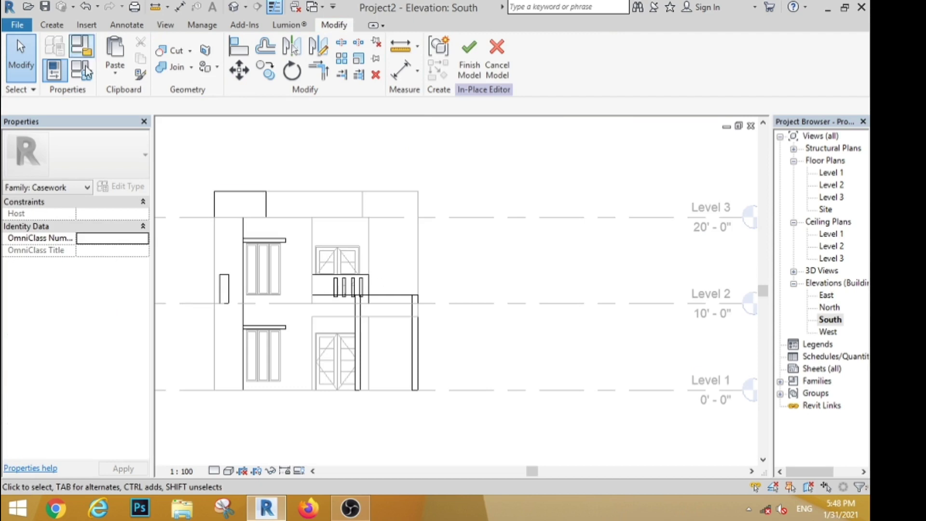
{"action": "left_click", "coordinate": [53, 25]}
{"action": "left_click", "coordinate": [115, 53]}
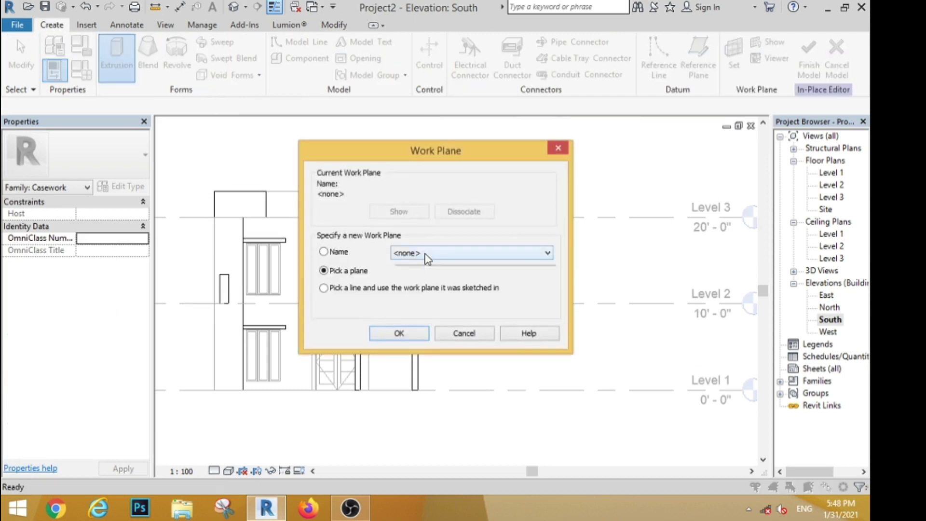
{"action": "left_click", "coordinate": [427, 258]}
{"action": "left_click", "coordinate": [430, 300]}
{"action": "left_click", "coordinate": [395, 333]}
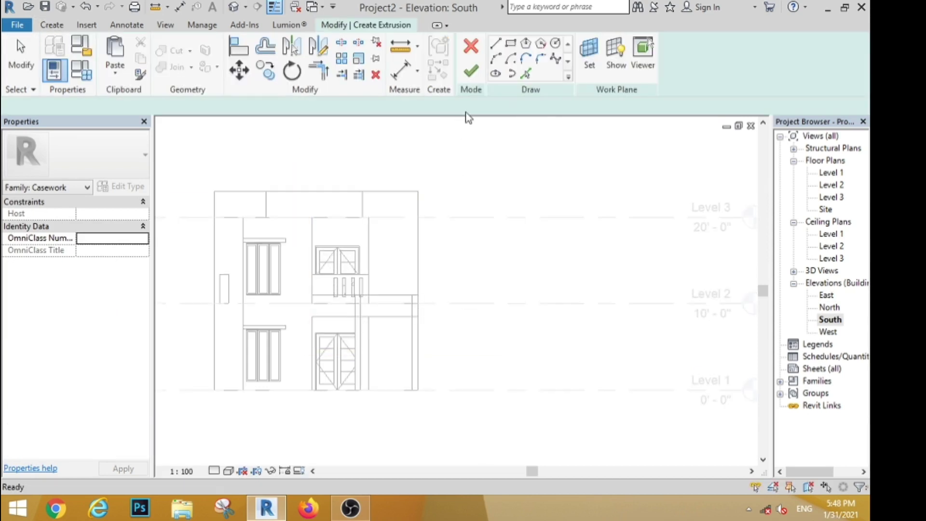
Step: Extrude a rectangular column about 7 7/8" wide and 9' high at the building's end, from the Level 2 beam up to Level 3
{"action": "left_click", "coordinate": [512, 45]}
{"action": "scroll", "coordinate": [411, 250], "scroll_direction": "up", "scroll_amount": 2}
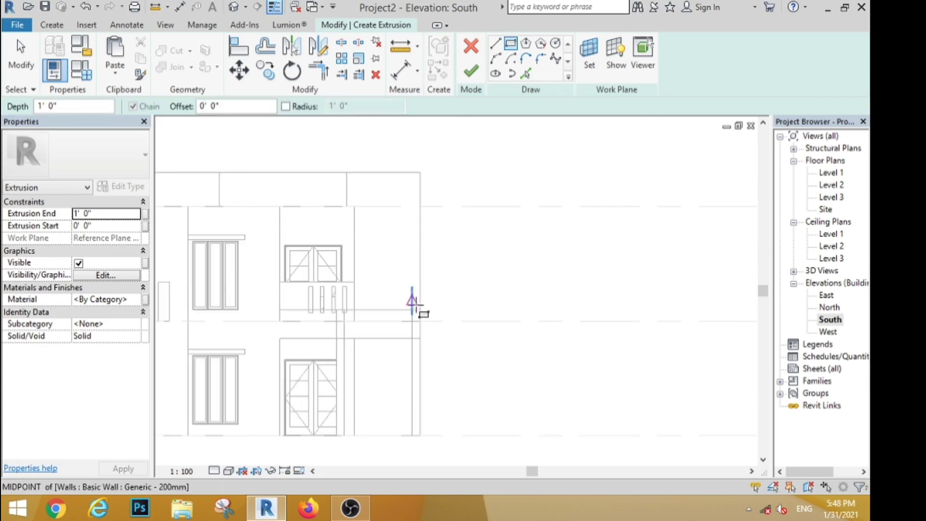
{"action": "left_click", "coordinate": [412, 310]}
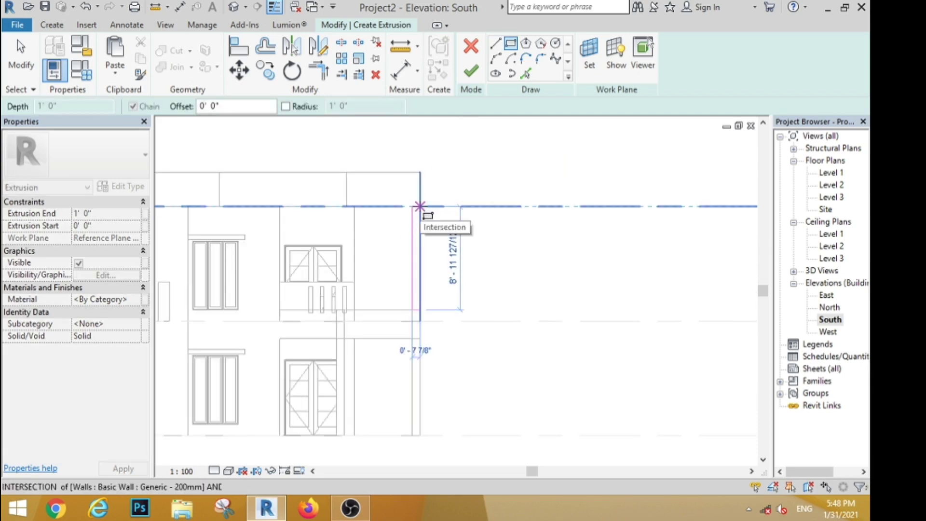
{"action": "left_click", "coordinate": [420, 206]}
{"action": "key", "text": "Escape"}
{"action": "scroll", "coordinate": [474, 253], "scroll_direction": "down", "scroll_amount": 2}
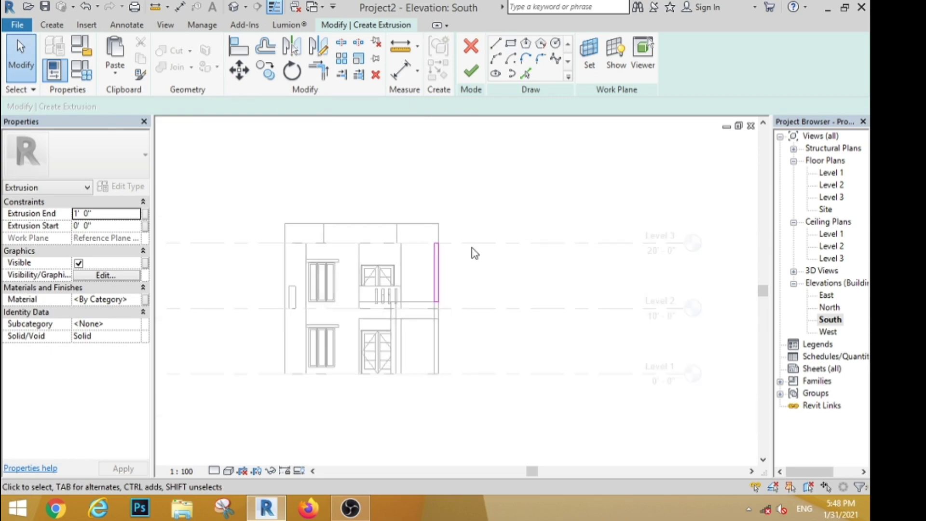
{"action": "left_click", "coordinate": [470, 71]}
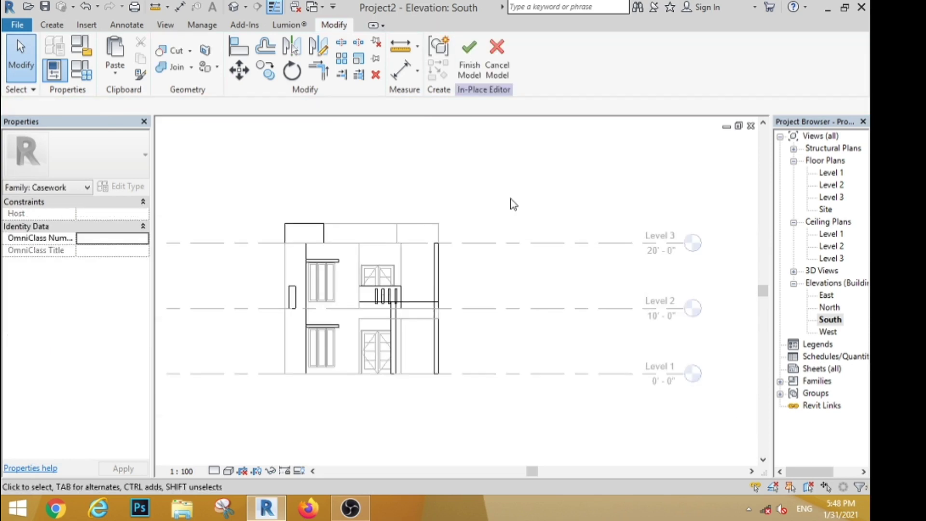
Step: In the 3D view, give the tall L-shaped front panel a small negative Extrusion End so it becomes thin
{"action": "left_click", "coordinate": [234, 7]}
{"action": "scroll", "coordinate": [342, 242], "scroll_direction": "down", "scroll_amount": 2}
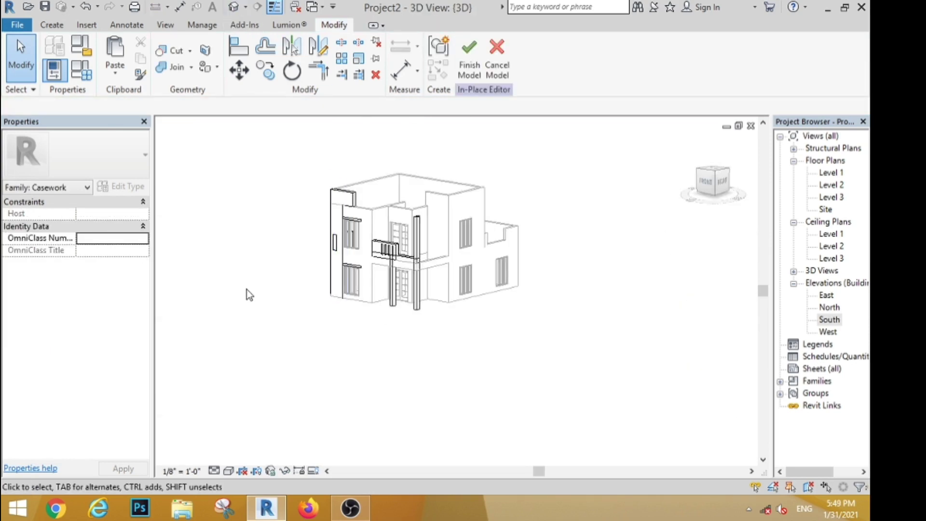
{"action": "right_click", "coordinate": [430, 327]}
{"action": "left_click", "coordinate": [259, 309]}
{"action": "middle_click_drag", "start_coordinate": [256, 281], "coordinate": [492, 253], "text": "shift"}
{"action": "scroll", "coordinate": [399, 282], "scroll_direction": "up", "scroll_amount": 6}
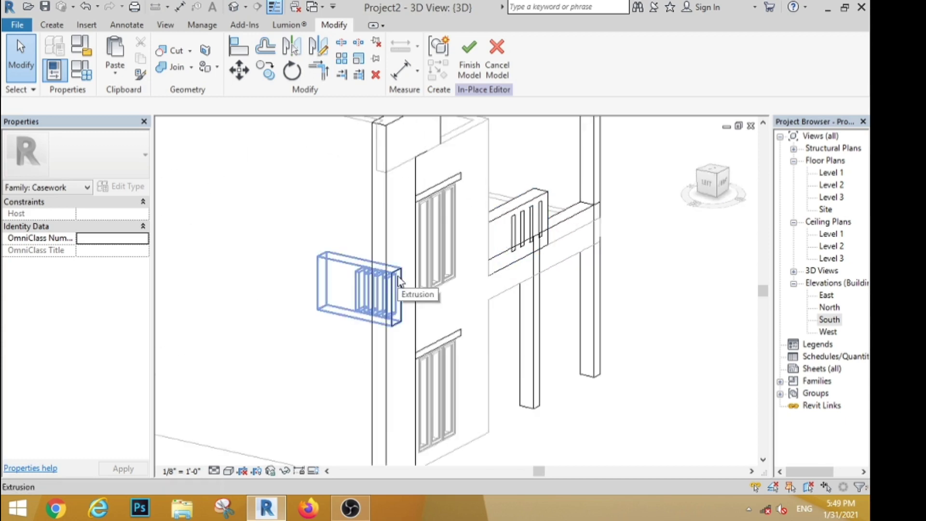
{"action": "left_click", "coordinate": [399, 282]}
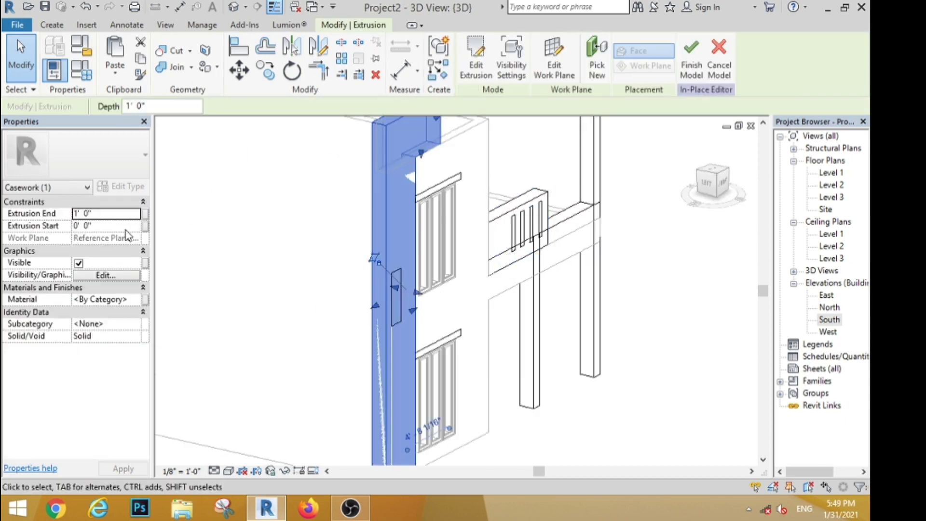
{"action": "left_click", "coordinate": [101, 213]}
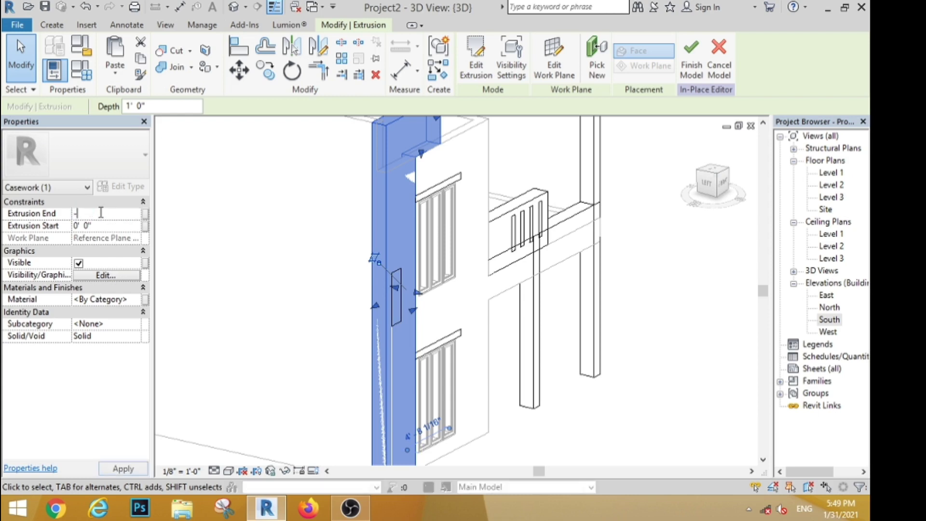
{"action": "left_click", "coordinate": [203, 299]}
{"action": "scroll", "coordinate": [198, 283], "scroll_direction": "down", "scroll_amount": 2}
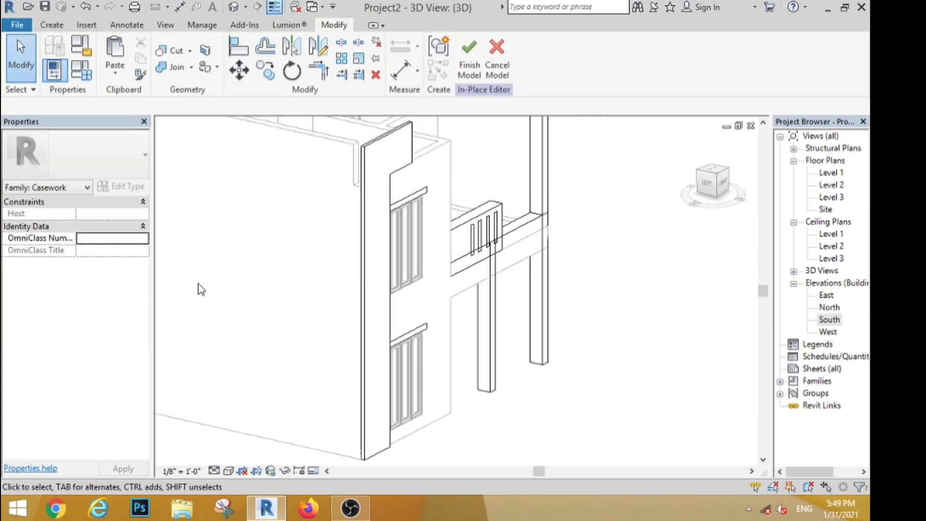
Step: Set the Extrusion End of the two window canopies to -2'
{"action": "left_click", "coordinate": [370, 221]}
{"action": "left_click", "coordinate": [114, 214]}
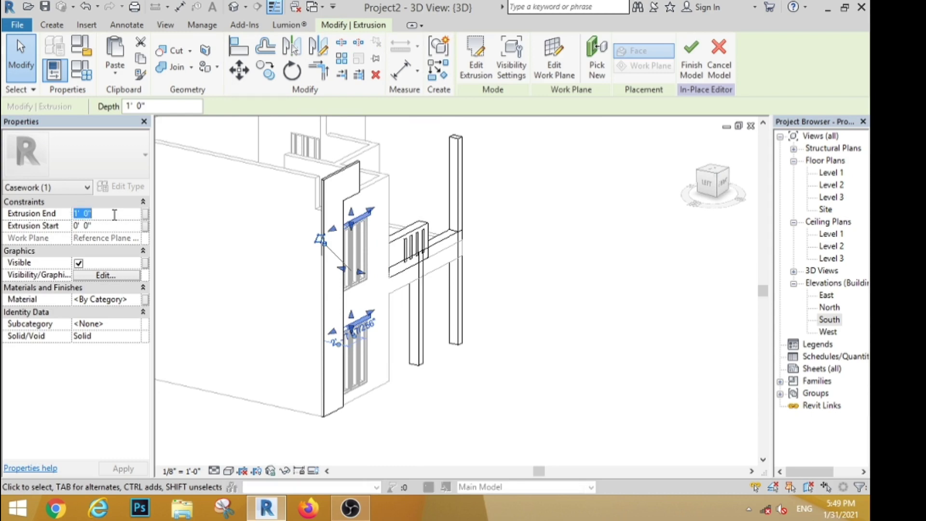
{"action": "type", "text": "-2'"}
{"action": "left_click", "coordinate": [540, 383]}
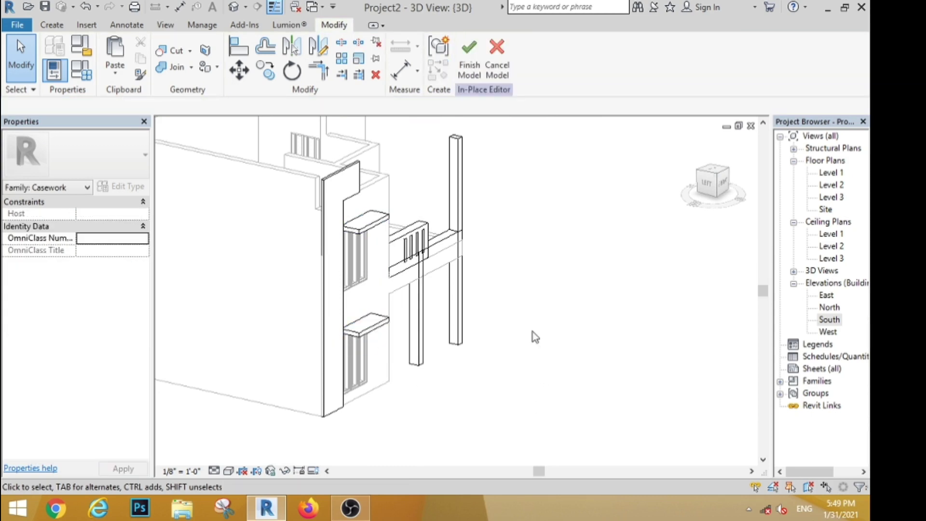
Step: Set the Extrusion End of the balcony beam above the columns to -1'
{"action": "scroll", "coordinate": [540, 328], "scroll_direction": "down", "scroll_amount": 2}
{"action": "right_click", "coordinate": [524, 358]}
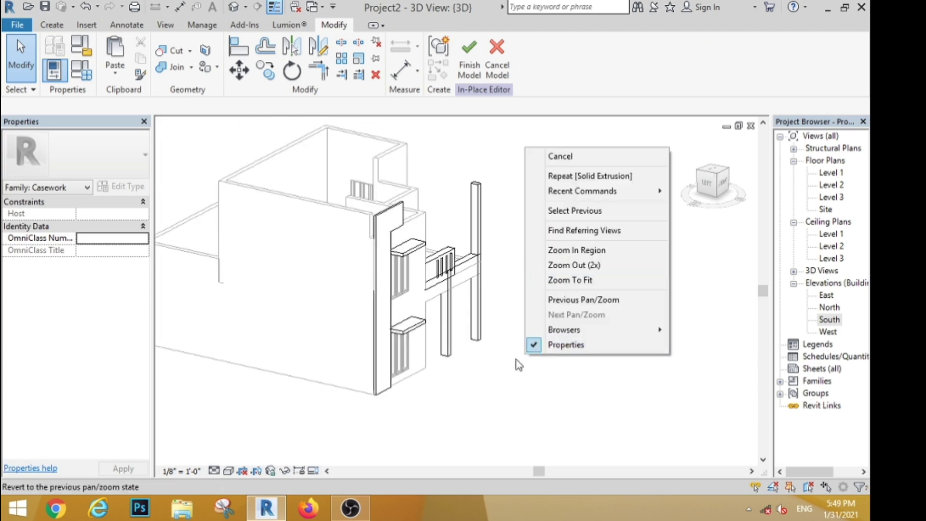
{"action": "left_click", "coordinate": [509, 363]}
{"action": "right_click", "coordinate": [493, 362]}
{"action": "left_click", "coordinate": [559, 393]}
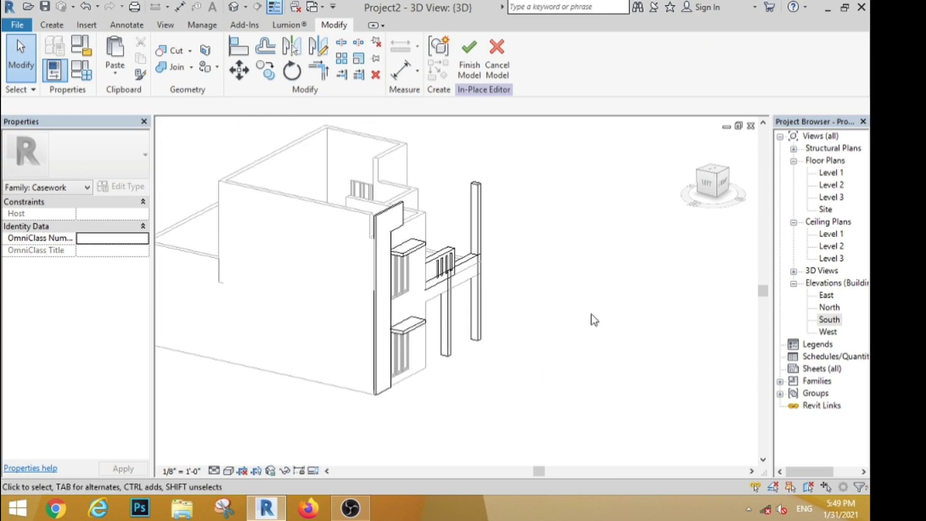
{"action": "middle_click_drag", "start_coordinate": [595, 319], "coordinate": [500, 302], "text": "shift"}
{"action": "middle_click_drag", "start_coordinate": [583, 345], "coordinate": [463, 354], "text": "shift"}
{"action": "scroll", "coordinate": [320, 296], "scroll_direction": "up", "scroll_amount": 4}
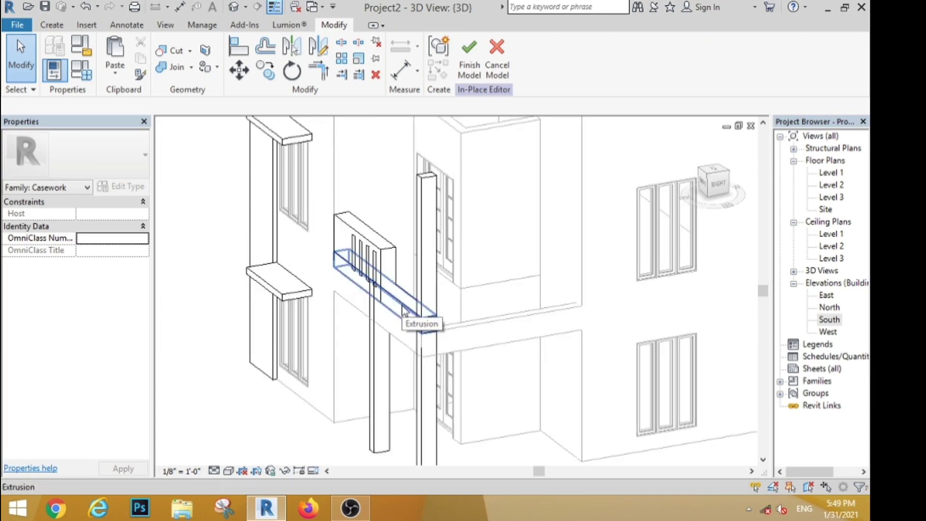
{"action": "left_click", "coordinate": [404, 311]}
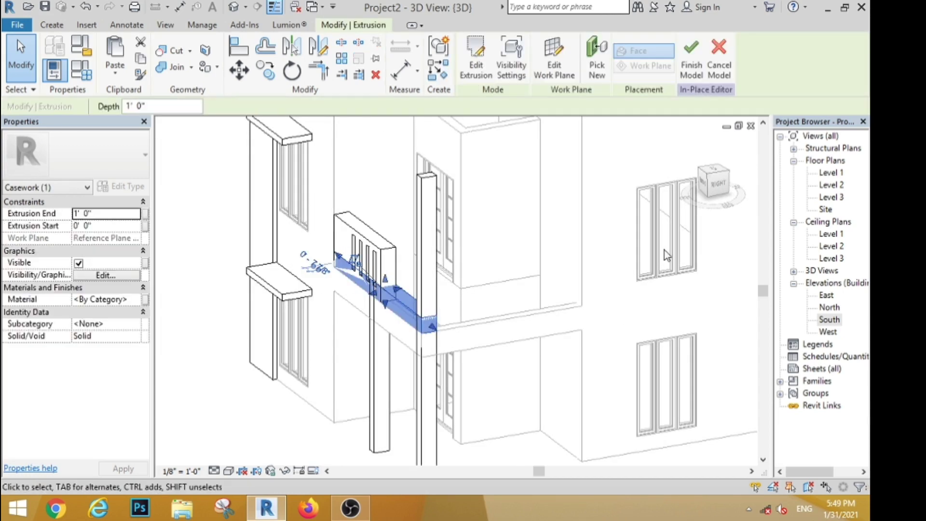
{"action": "left_click", "coordinate": [103, 214]}
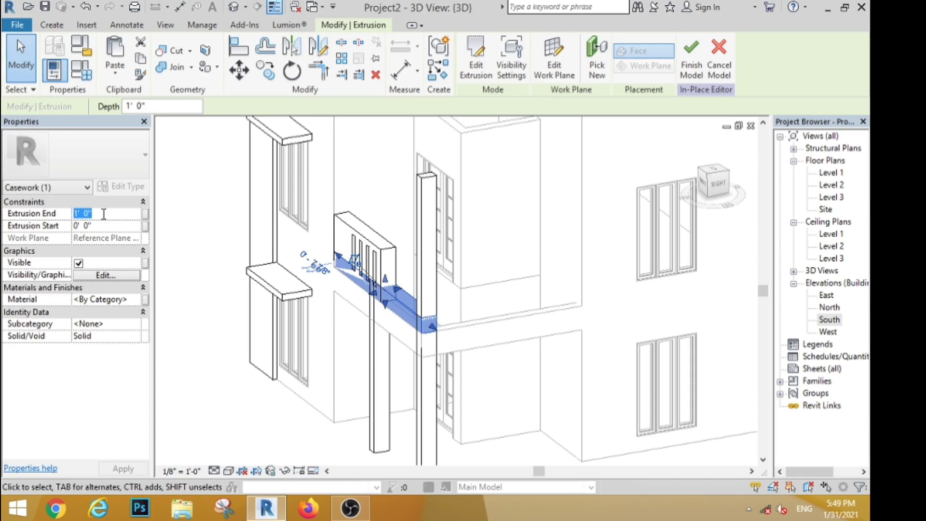
{"action": "left_click", "coordinate": [198, 331]}
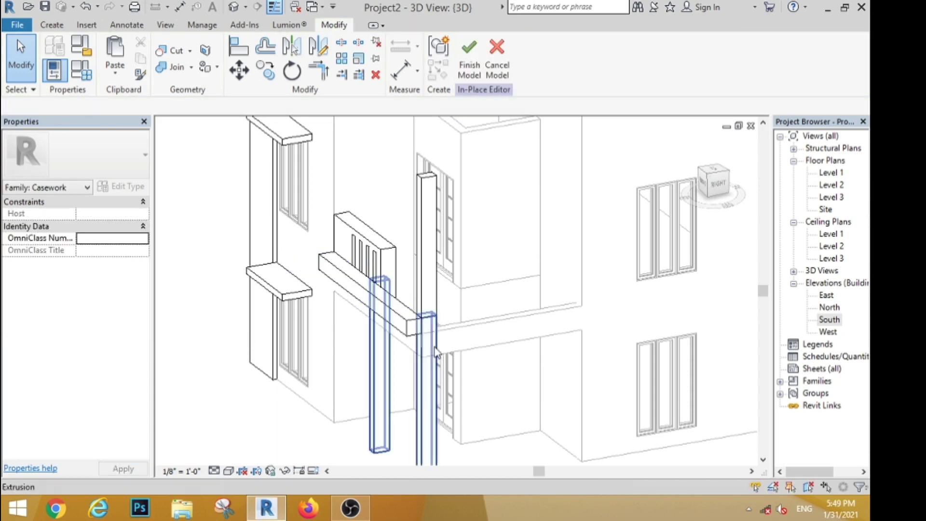
Step: Viewed from the right side, stretch the balcony beam's inner face back to the house wall to form the slab
{"action": "left_click", "coordinate": [415, 325]}
{"action": "left_click", "coordinate": [717, 185]}
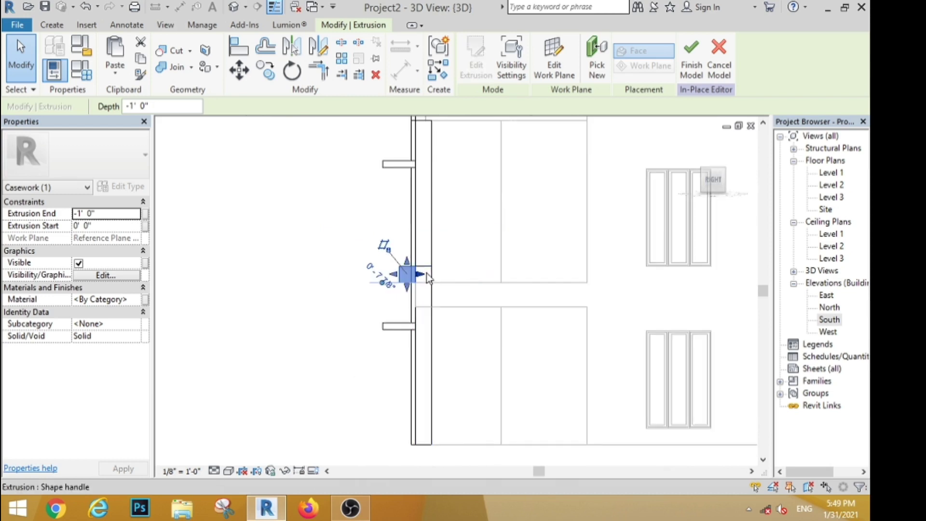
{"action": "left_click_drag", "start_coordinate": [427, 273], "coordinate": [584, 290]}
{"action": "left_click", "coordinate": [276, 285]}
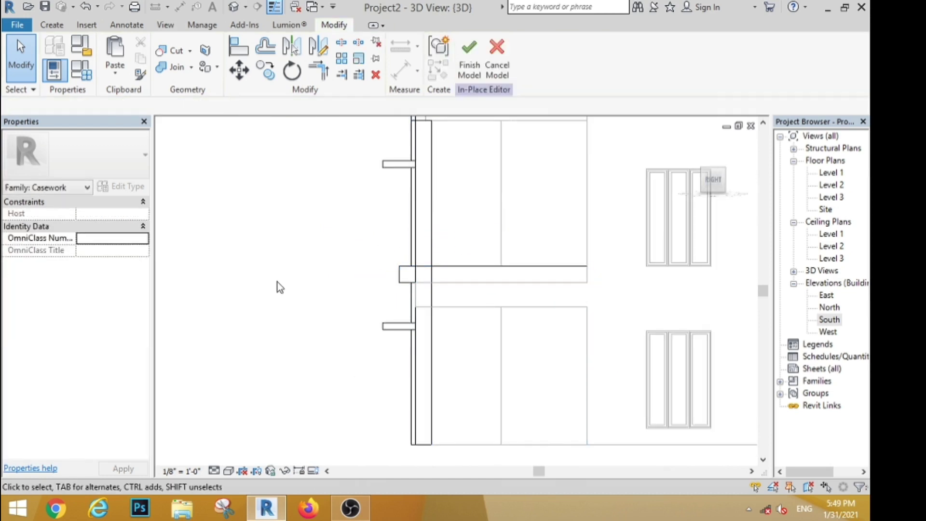
Step: Pull the slotted balcony railing's front face to the slab's front edge and bring its back face forward to thin it
{"action": "middle_click_drag", "start_coordinate": [276, 286], "coordinate": [335, 370], "text": "shift"}
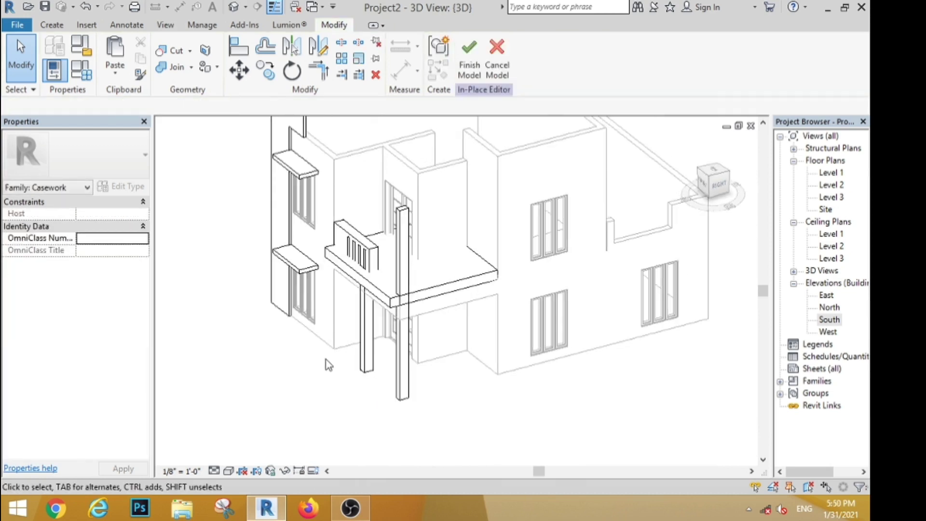
{"action": "scroll", "coordinate": [328, 366], "scroll_direction": "up", "scroll_amount": 2}
{"action": "left_click", "coordinate": [364, 214]}
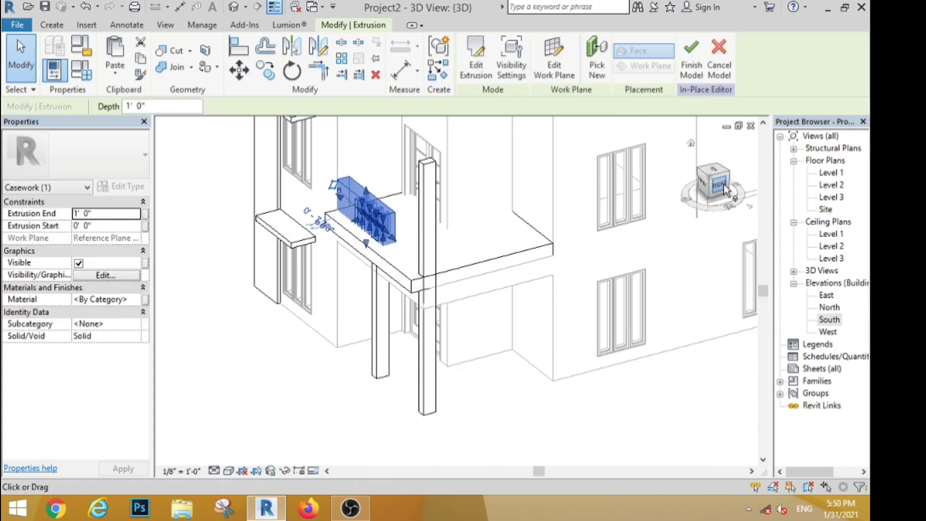
{"action": "left_click", "coordinate": [719, 185]}
{"action": "left_click_drag", "start_coordinate": [393, 291], "coordinate": [381, 295]}
{"action": "left_click_drag", "start_coordinate": [527, 283], "coordinate": [401, 288]}
{"action": "left_click", "coordinate": [271, 251]}
{"action": "scroll", "coordinate": [271, 251], "scroll_direction": "down", "scroll_amount": 3}
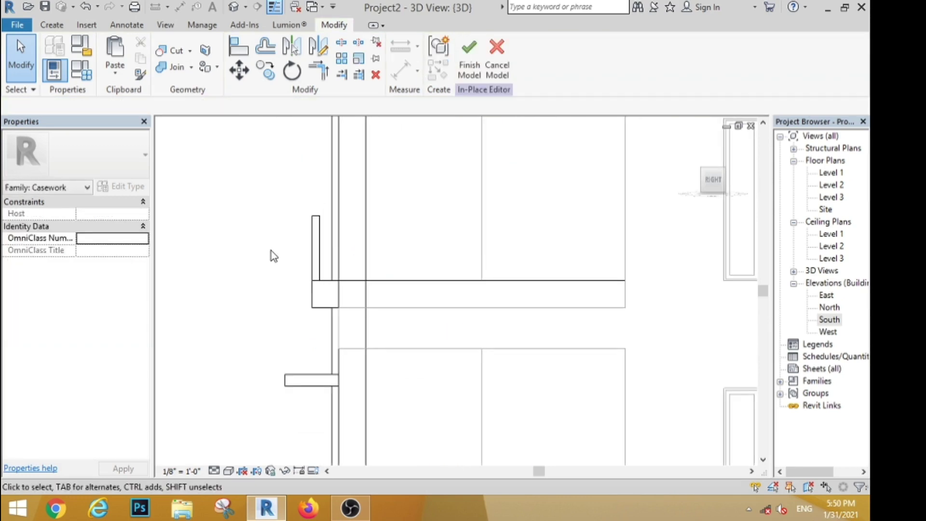
Step: Inspect the model from the front and side, and switch the 3D view's visual style to Wireframe
{"action": "middle_click_drag", "start_coordinate": [265, 269], "coordinate": [329, 352], "text": "shift"}
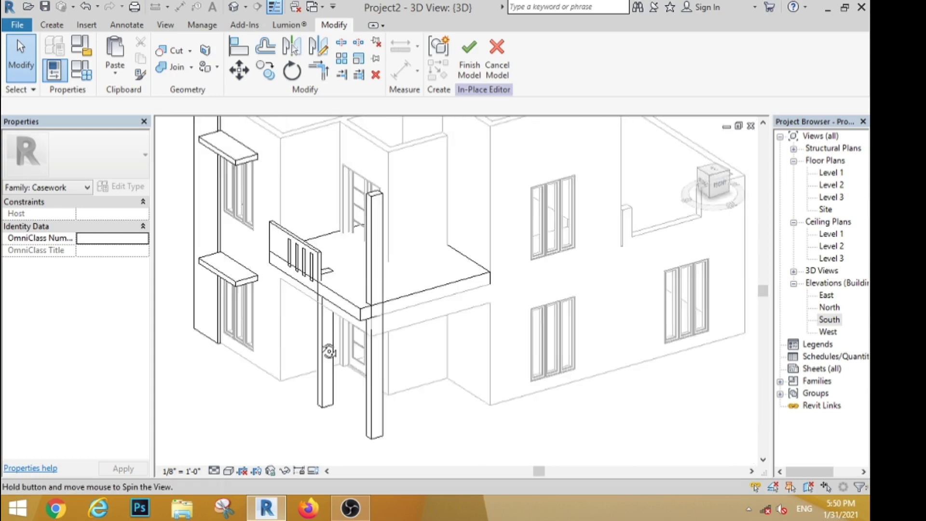
{"action": "scroll", "coordinate": [329, 351], "scroll_direction": "down", "scroll_amount": 5}
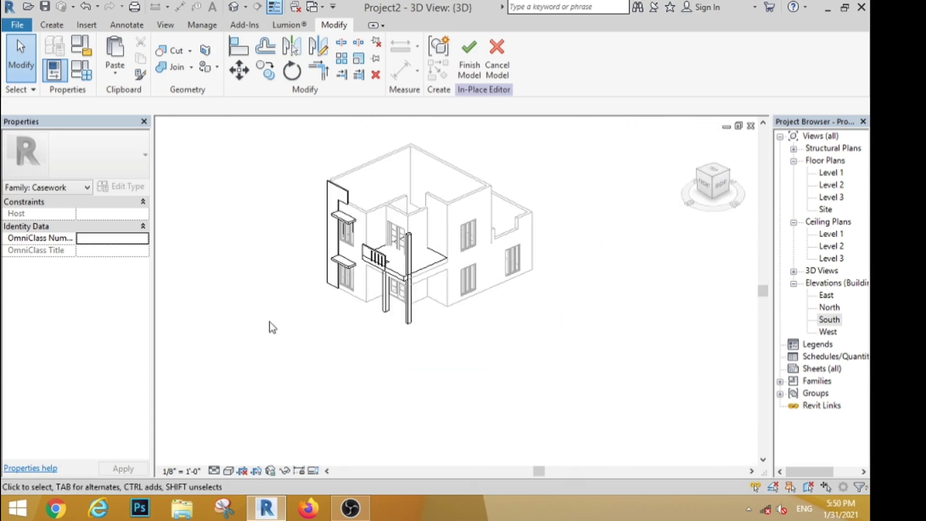
{"action": "middle_click_drag", "start_coordinate": [269, 322], "coordinate": [441, 308], "text": "shift"}
{"action": "scroll", "coordinate": [336, 259], "scroll_direction": "up", "scroll_amount": 3}
{"action": "scroll", "coordinate": [282, 230], "scroll_direction": "down", "scroll_amount": 2}
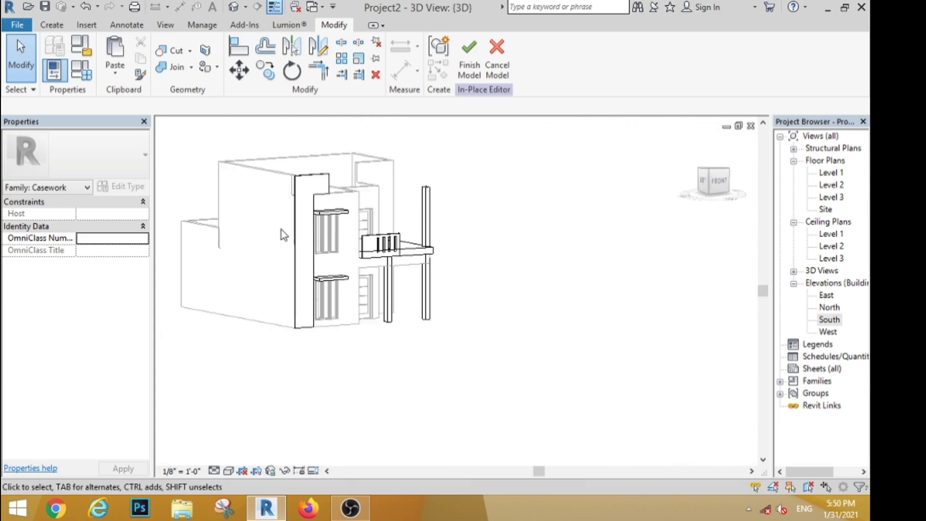
{"action": "scroll", "coordinate": [281, 229], "scroll_direction": "down", "scroll_amount": 1}
{"action": "left_click", "coordinate": [229, 470]}
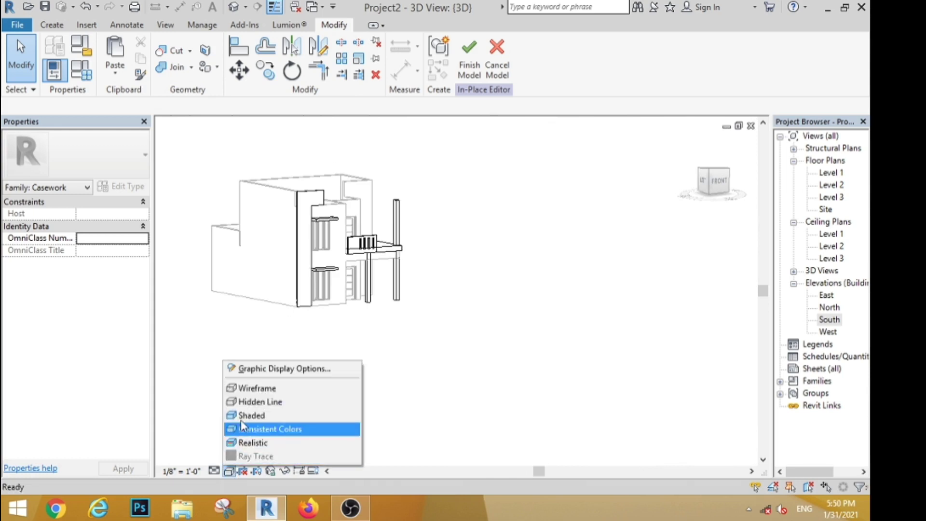
{"action": "left_click", "coordinate": [258, 386]}
Step: Viewed from the front, stretch the slotted railing on the house's left wall across to form a thin railing along the balcony's right edge
{"action": "scroll", "coordinate": [290, 260], "scroll_direction": "up", "scroll_amount": 2}
{"action": "left_click", "coordinate": [296, 233]}
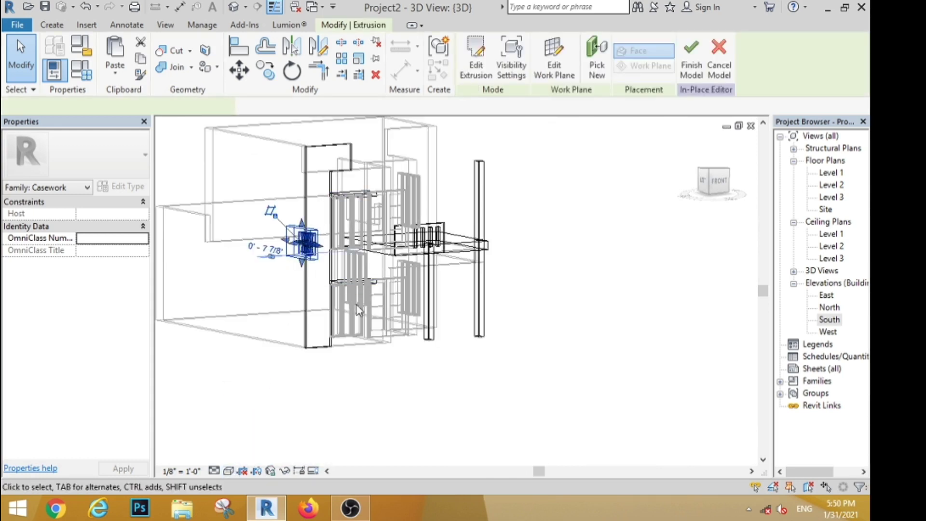
{"action": "left_click", "coordinate": [716, 185]}
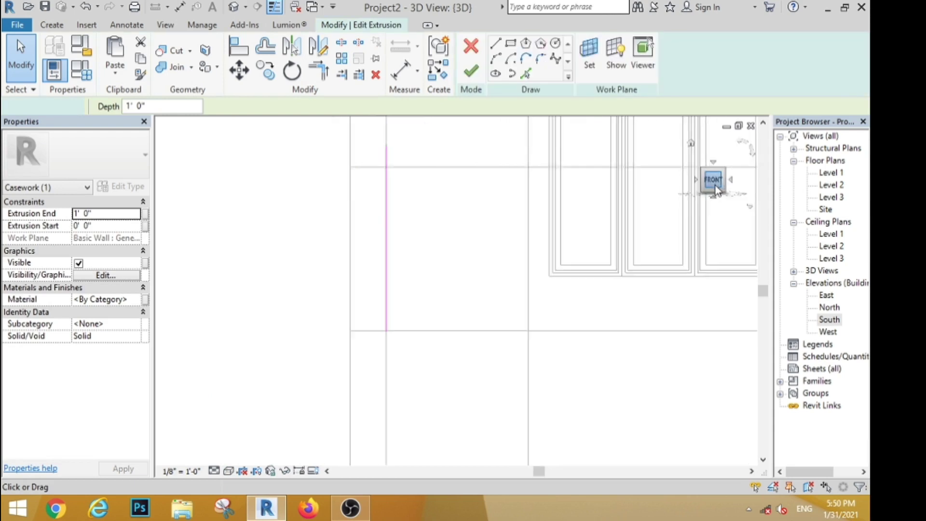
{"action": "left_click", "coordinate": [472, 71]}
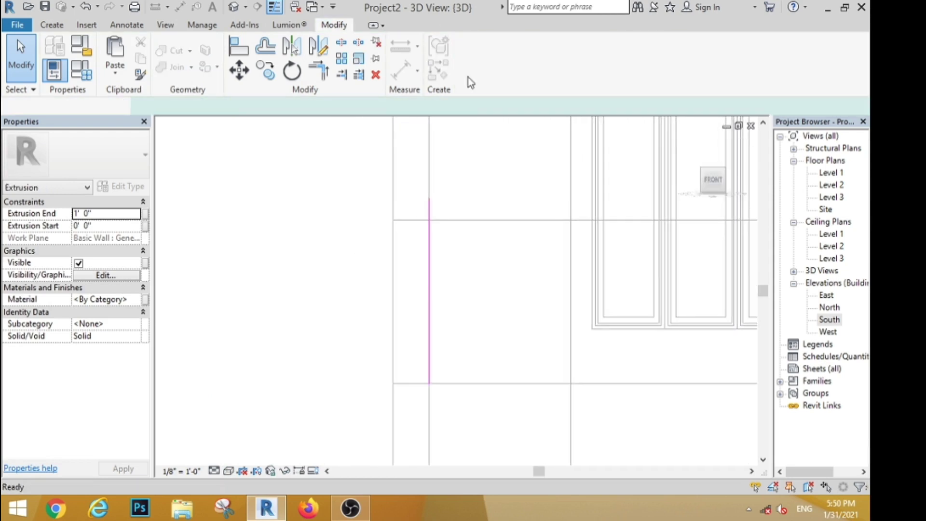
{"action": "scroll", "coordinate": [423, 258], "scroll_direction": "down", "scroll_amount": 3}
{"action": "scroll", "coordinate": [630, 213], "scroll_direction": "up", "scroll_amount": 2}
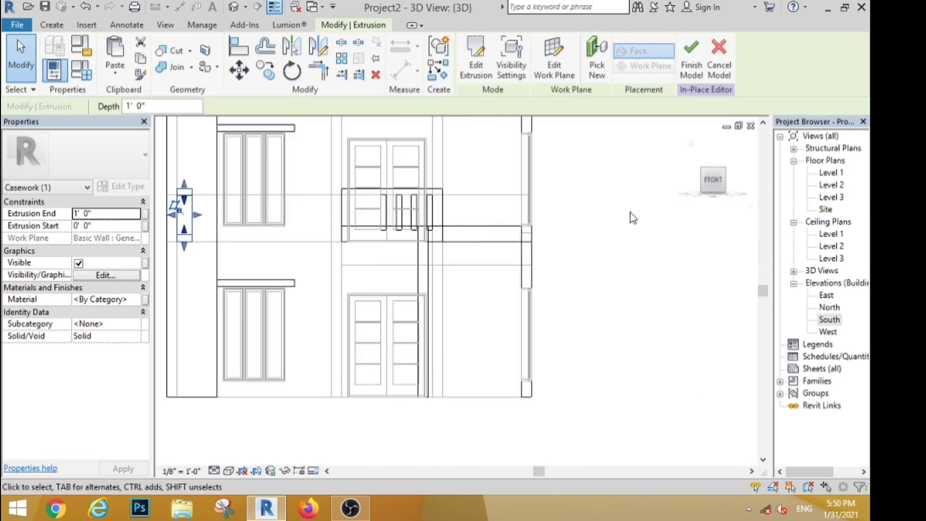
{"action": "left_click_drag", "start_coordinate": [190, 206], "coordinate": [532, 223]}
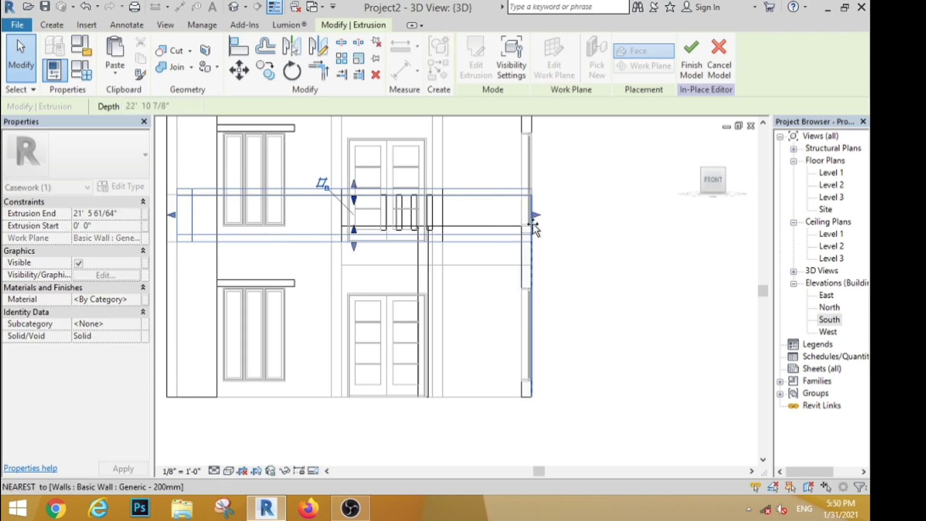
{"action": "left_click_drag", "start_coordinate": [174, 218], "coordinate": [521, 269]}
{"action": "left_click", "coordinate": [633, 309]}
{"action": "scroll", "coordinate": [258, 244], "scroll_direction": "down", "scroll_amount": 3}
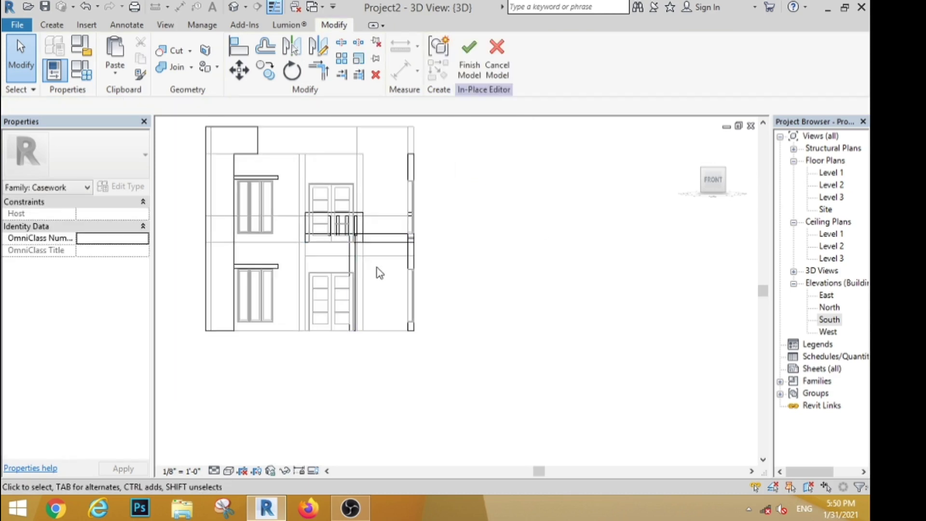
Step: Set the 3D view's visual style to Realistic and inspect the balcony railings from the front-right corner
{"action": "middle_click_drag", "start_coordinate": [489, 265], "coordinate": [424, 352], "text": "shift"}
{"action": "left_click", "coordinate": [229, 471]}
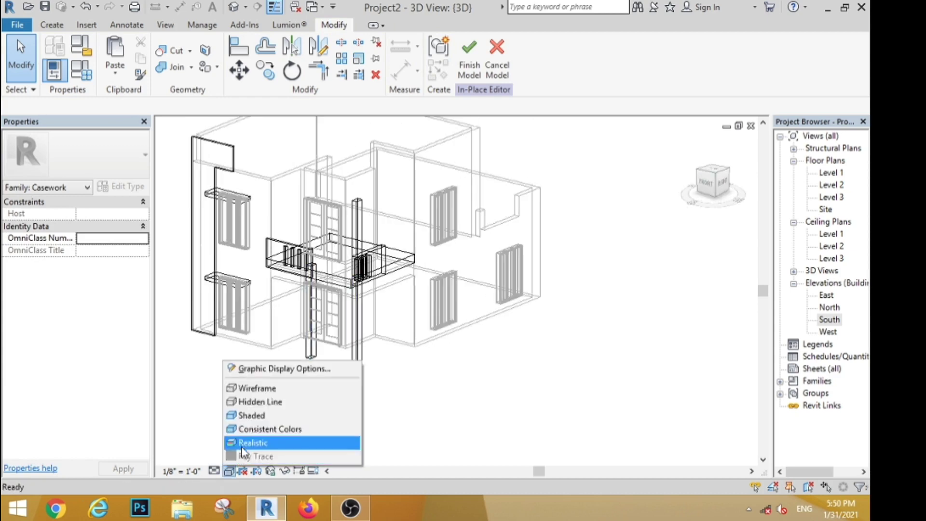
{"action": "left_click", "coordinate": [245, 442]}
{"action": "scroll", "coordinate": [339, 225], "scroll_direction": "up", "scroll_amount": 4}
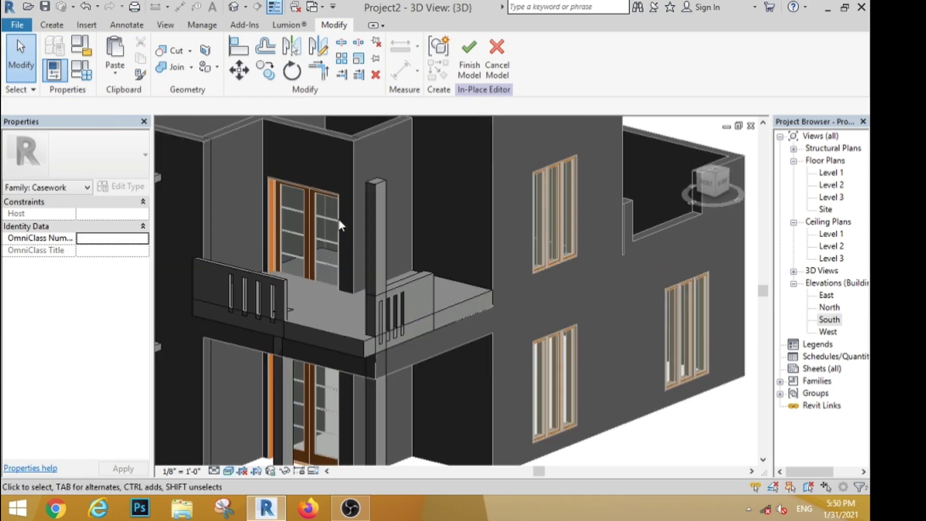
{"action": "scroll", "coordinate": [339, 225], "scroll_direction": "down", "scroll_amount": 3}
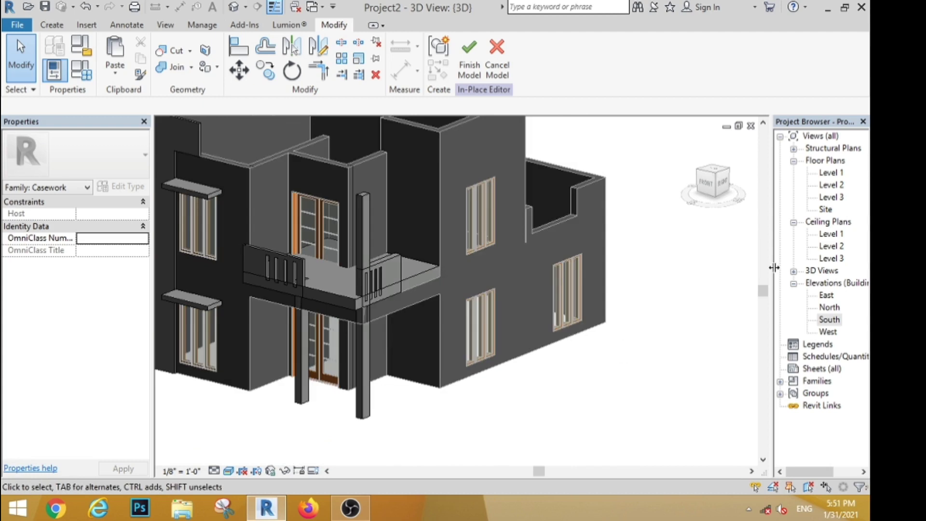
Step: In the top view, start an extrusion and sketch a rectangle about 12'-3" by 6'-2" over the rear half of the balcony
{"action": "left_click", "coordinate": [710, 170]}
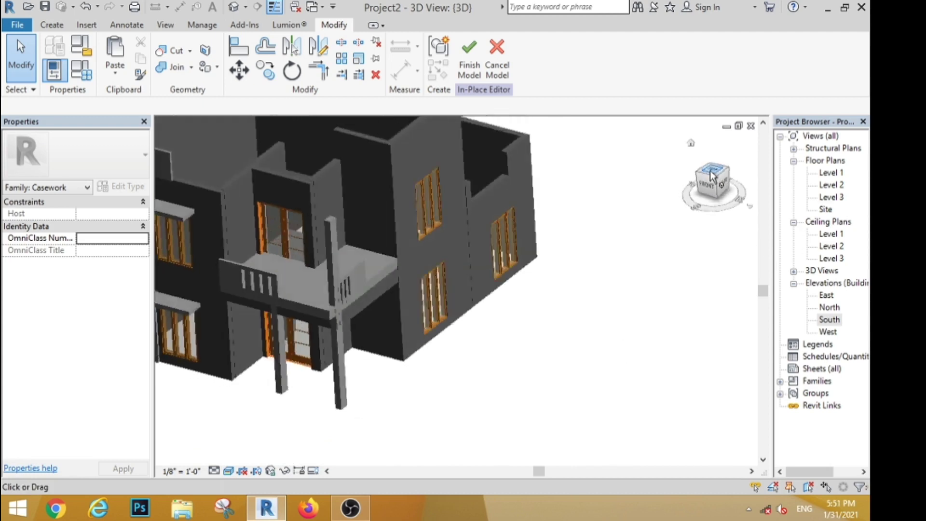
{"action": "left_click", "coordinate": [52, 25]}
{"action": "left_click", "coordinate": [121, 51]}
{"action": "left_click", "coordinate": [510, 44]}
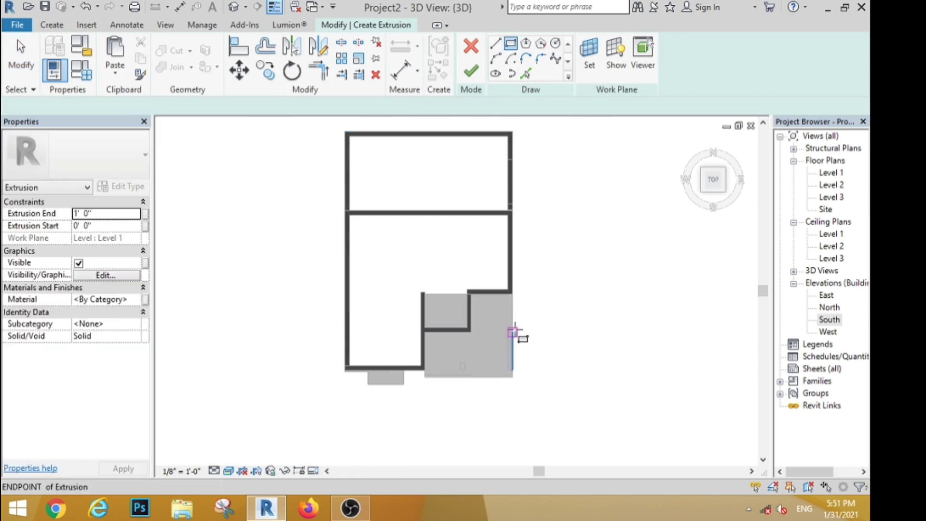
{"action": "scroll", "coordinate": [518, 328], "scroll_direction": "up", "scroll_amount": 3}
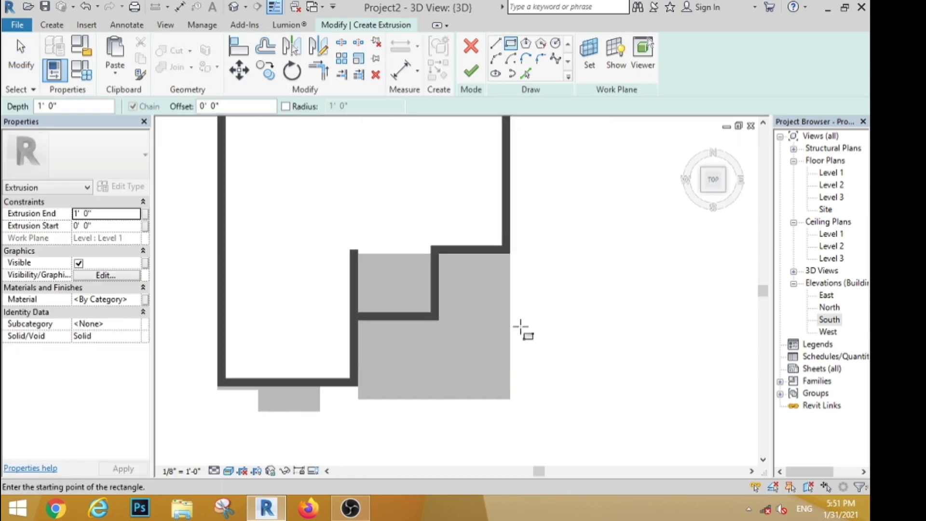
{"action": "left_click", "coordinate": [359, 250]}
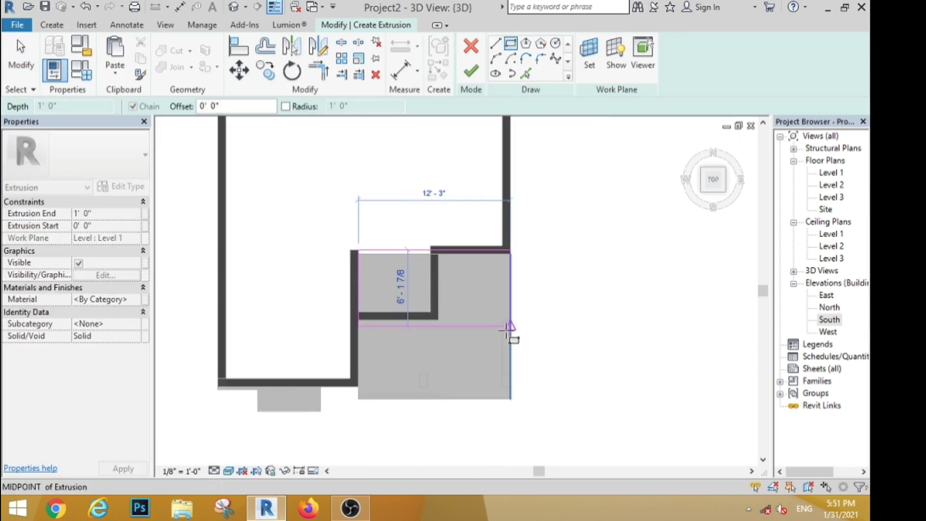
{"action": "left_click", "coordinate": [507, 332]}
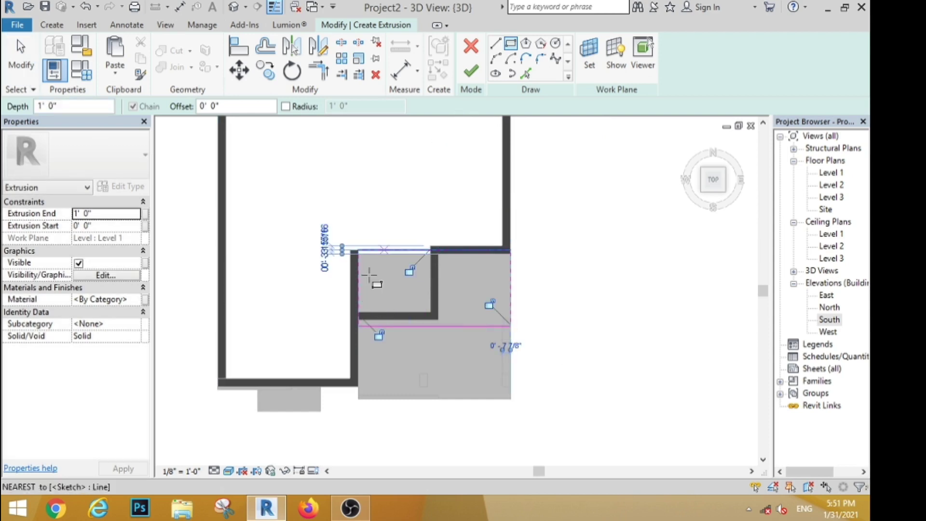
Step: Sketch a narrow slot about 7" wide and 5'-7" long inside the rectangle's left end
{"action": "scroll", "coordinate": [368, 292], "scroll_direction": "up", "scroll_amount": 5}
{"action": "scroll", "coordinate": [368, 292], "scroll_direction": "up", "scroll_amount": 1}
{"action": "left_click", "coordinate": [357, 159]}
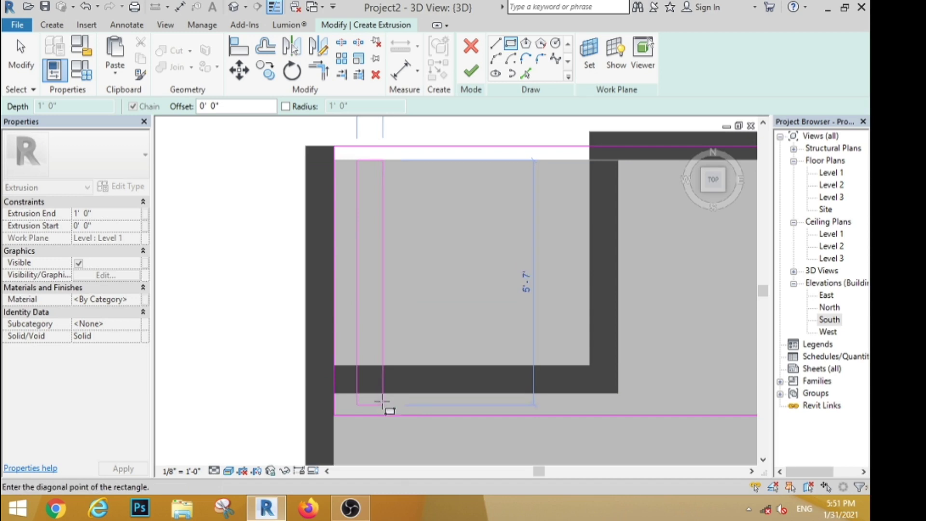
{"action": "left_click", "coordinate": [383, 401]}
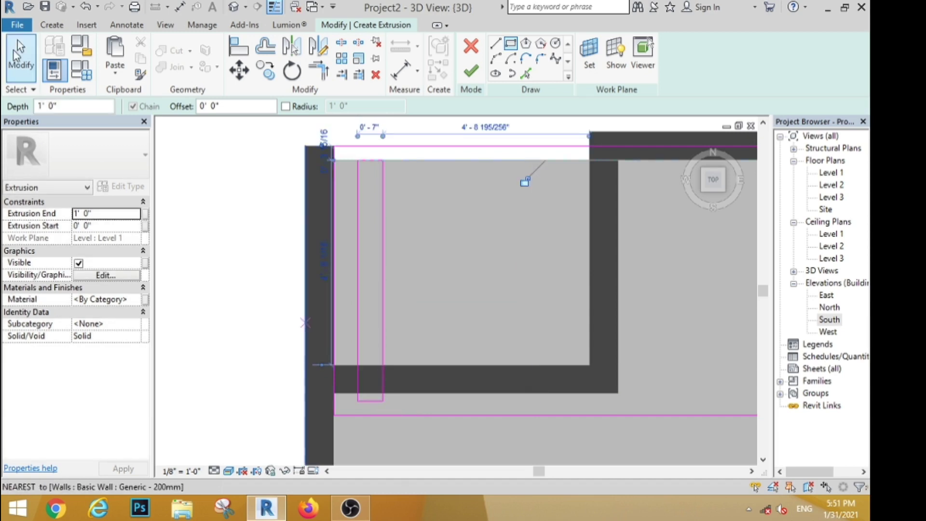
Step: Copy the slot repeatedly to the right at equal spacing, making ten slots across the rectangle
{"action": "left_click", "coordinate": [17, 49]}
{"action": "mouse_move", "coordinate": [346, 152]}
{"action": "left_mouse_down"}
{"action": "mouse_move", "coordinate": [389, 226]}
{"action": "mouse_move", "coordinate": [418, 410]}
{"action": "left_mouse_up"}
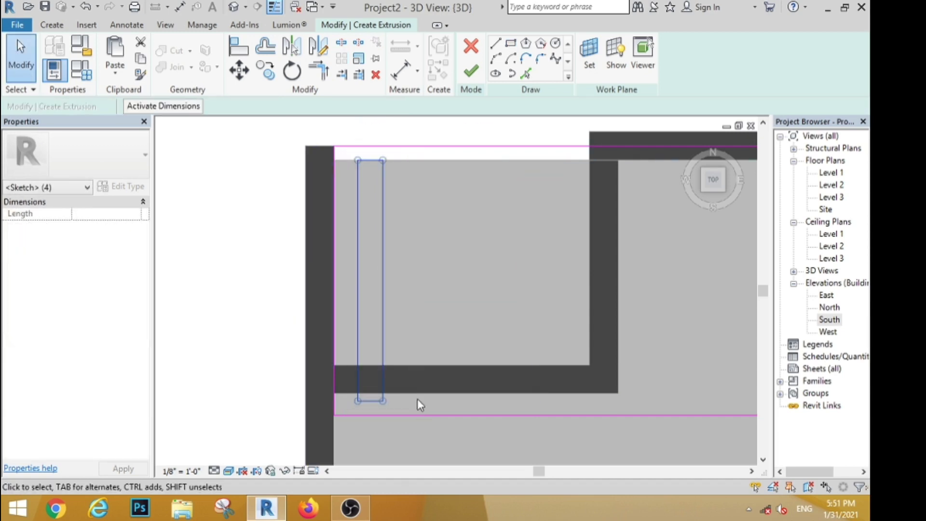
{"action": "left_click", "coordinate": [266, 71]}
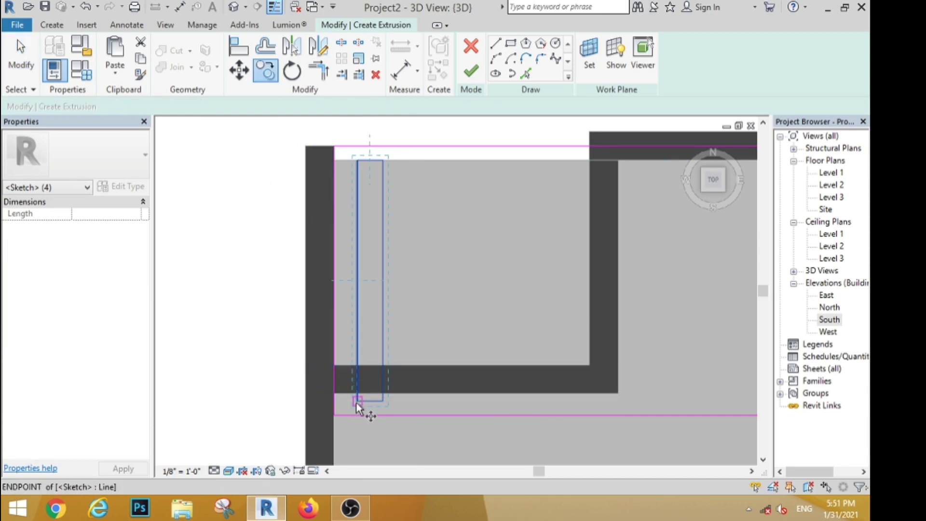
{"action": "left_click", "coordinate": [357, 401]}
{"action": "left_click", "coordinate": [432, 401]}
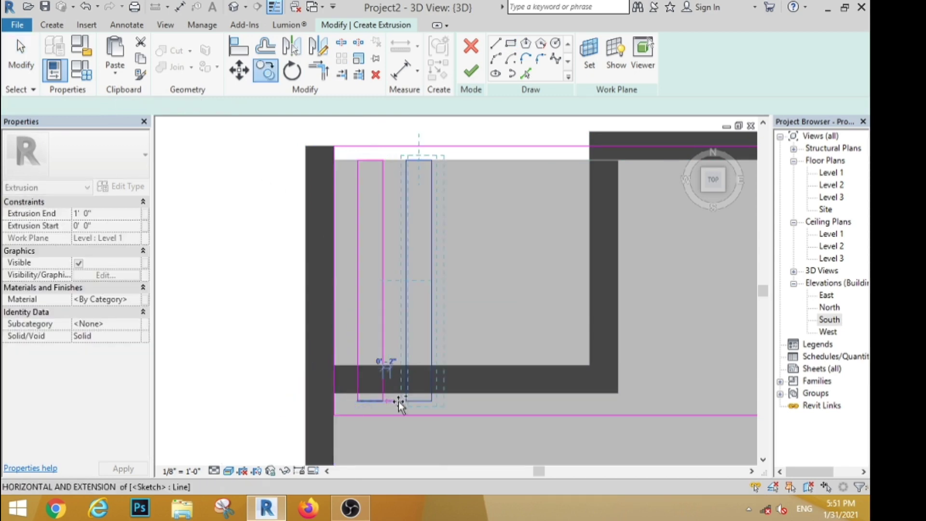
{"action": "left_click", "coordinate": [480, 401]}
{"action": "left_click", "coordinate": [529, 401]}
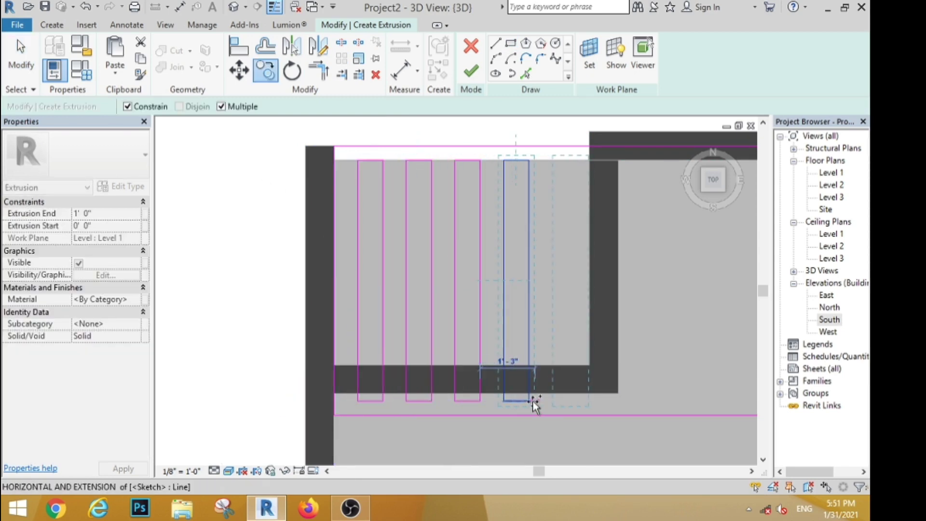
{"action": "left_click", "coordinate": [527, 401]}
{"action": "scroll", "coordinate": [573, 376], "scroll_direction": "down", "scroll_amount": 3}
{"action": "scroll", "coordinate": [578, 370], "scroll_direction": "up", "scroll_amount": 5}
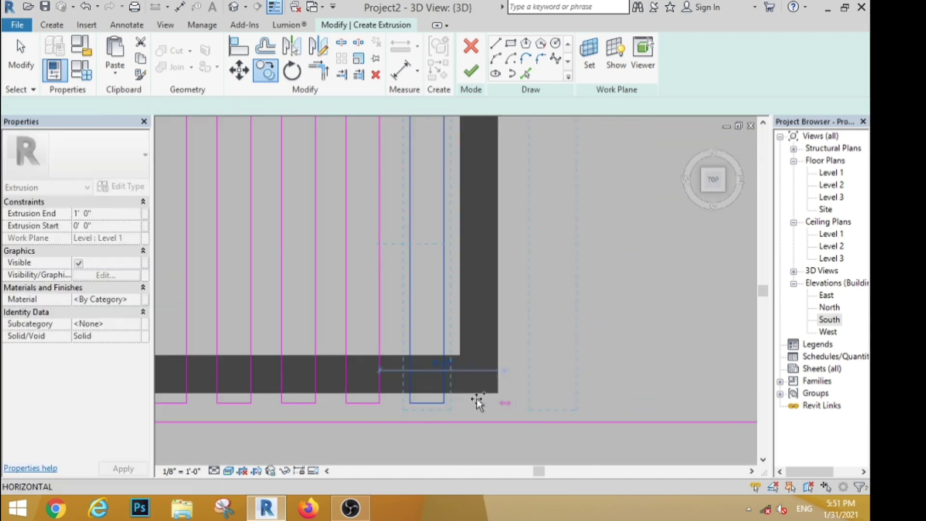
{"action": "left_click", "coordinate": [444, 403]}
{"action": "left_click", "coordinate": [509, 402]}
{"action": "scroll", "coordinate": [419, 375], "scroll_direction": "down", "scroll_amount": 3}
{"action": "scroll", "coordinate": [500, 379], "scroll_direction": "up", "scroll_amount": 3}
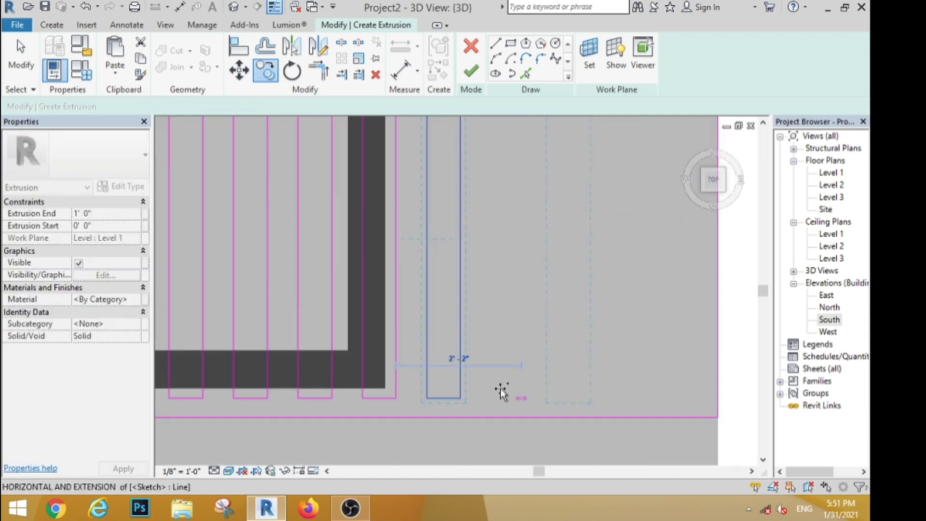
{"action": "left_click", "coordinate": [461, 398]}
{"action": "left_click", "coordinate": [525, 398]}
{"action": "left_click", "coordinate": [589, 399]}
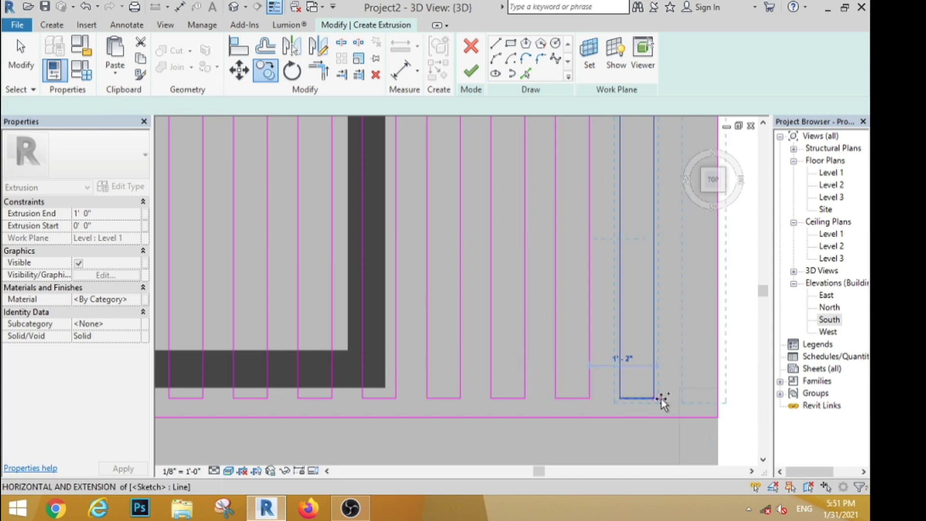
{"action": "left_click", "coordinate": [654, 400]}
{"action": "key", "text": "Escape"}
{"action": "key", "text": "Escape"}
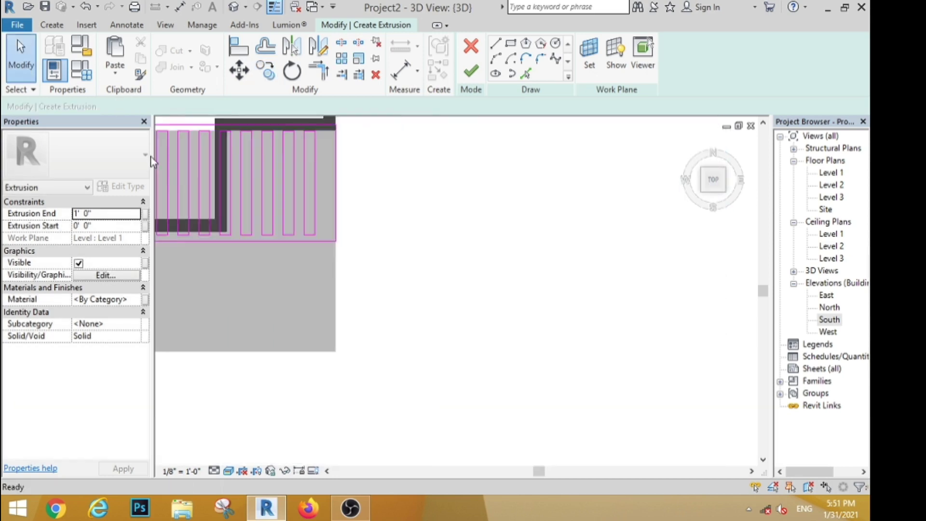
Step: Shift all ten slots slightly right to centre them in the rectangle, and finish the extrusion sketch
{"action": "scroll", "coordinate": [393, 239], "scroll_direction": "down", "scroll_amount": 4}
{"action": "scroll", "coordinate": [180, 175], "scroll_direction": "up", "scroll_amount": 5}
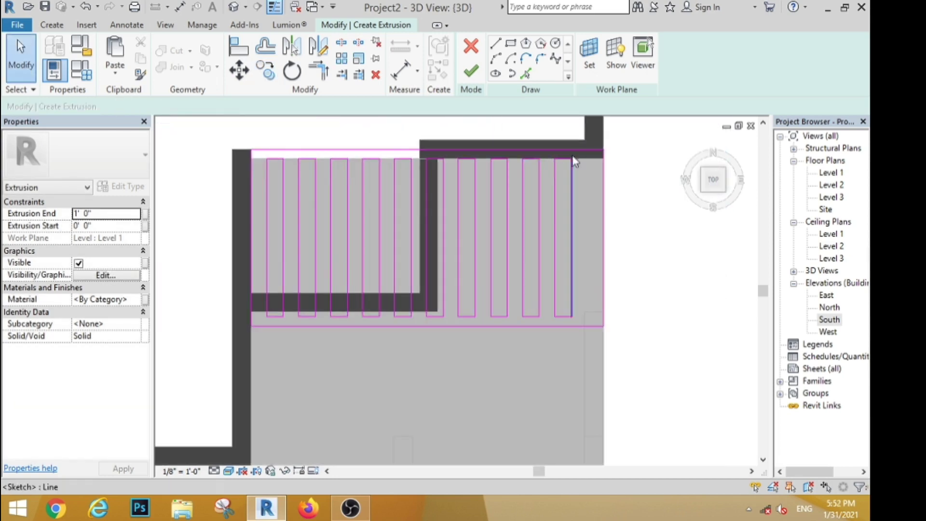
{"action": "mouse_move", "coordinate": [537, 305]}
{"action": "left_mouse_down"}
{"action": "mouse_move", "coordinate": [270, 184]}
{"action": "mouse_move", "coordinate": [259, 158]}
{"action": "left_mouse_up"}
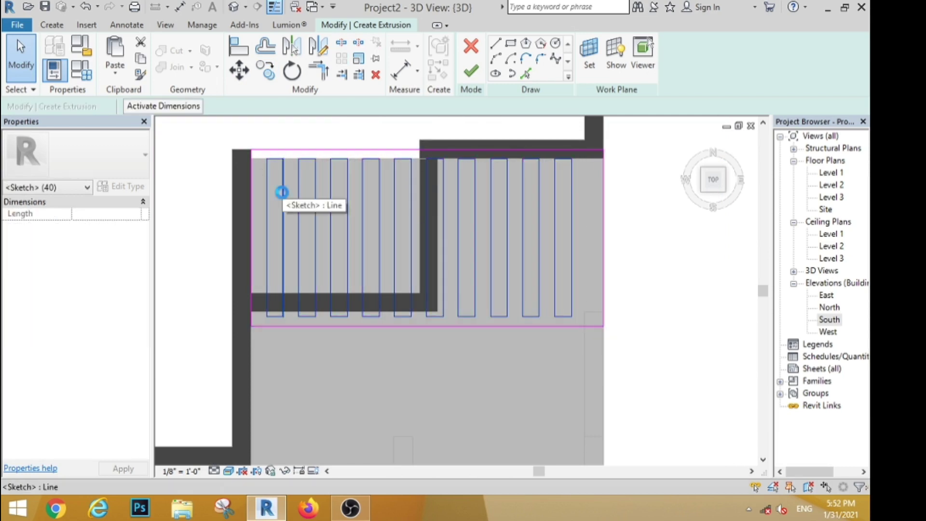
{"action": "left_click_drag", "start_coordinate": [282, 193], "coordinate": [289, 193]}
{"action": "left_click", "coordinate": [470, 72]}
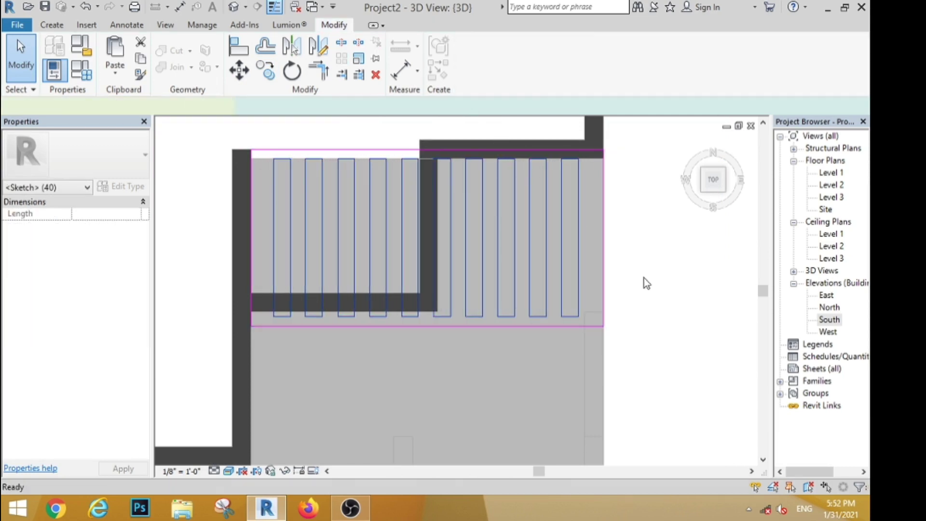
Step: Viewed from the front, raise the slotted extrusion's top and bottom faces from the ground to form a thin canopy above the upper door
{"action": "left_click", "coordinate": [234, 12]}
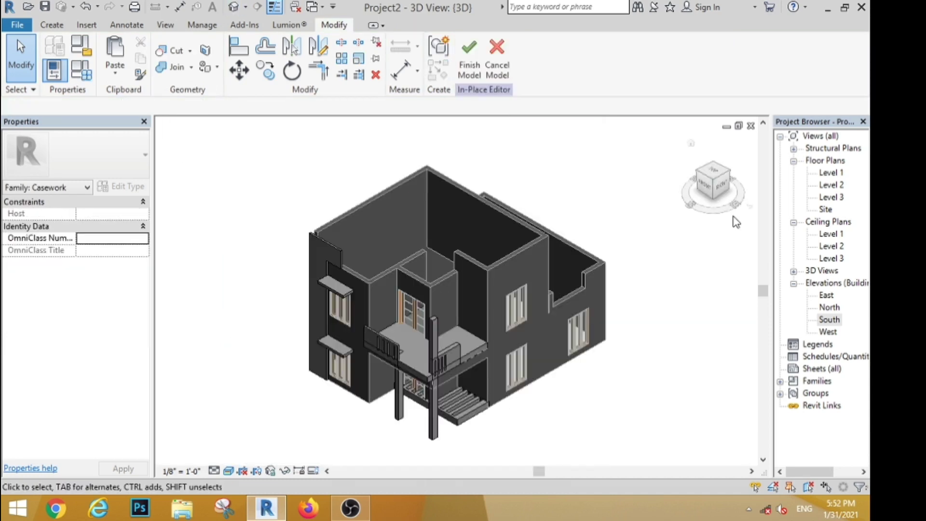
{"action": "left_click", "coordinate": [707, 192]}
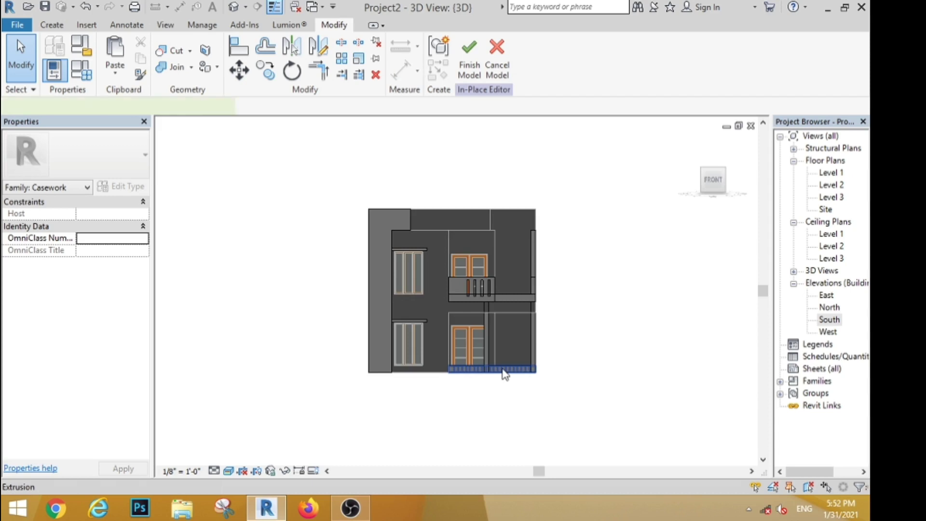
{"action": "left_click", "coordinate": [503, 375]}
{"action": "left_click_drag", "start_coordinate": [452, 379], "coordinate": [454, 212]}
{"action": "left_click_drag", "start_coordinate": [455, 296], "coordinate": [458, 187]}
{"action": "left_click", "coordinate": [541, 280]}
Step: Inspect the slotted canopy above the balcony from the front-right corner and finish the in-place model
{"action": "scroll", "coordinate": [554, 327], "scroll_direction": "down", "scroll_amount": 2}
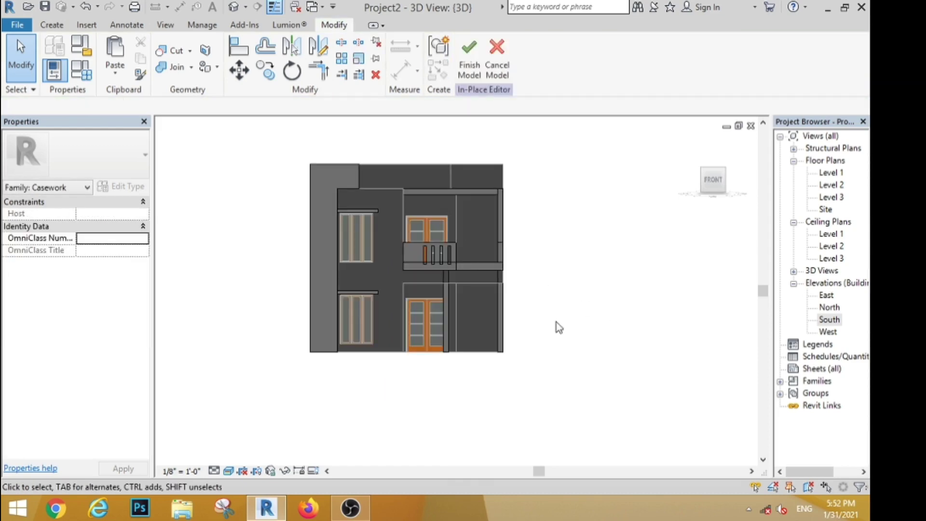
{"action": "middle_click_drag", "start_coordinate": [554, 326], "coordinate": [511, 386], "text": "shift"}
{"action": "scroll", "coordinate": [422, 279], "scroll_direction": "up", "scroll_amount": 3}
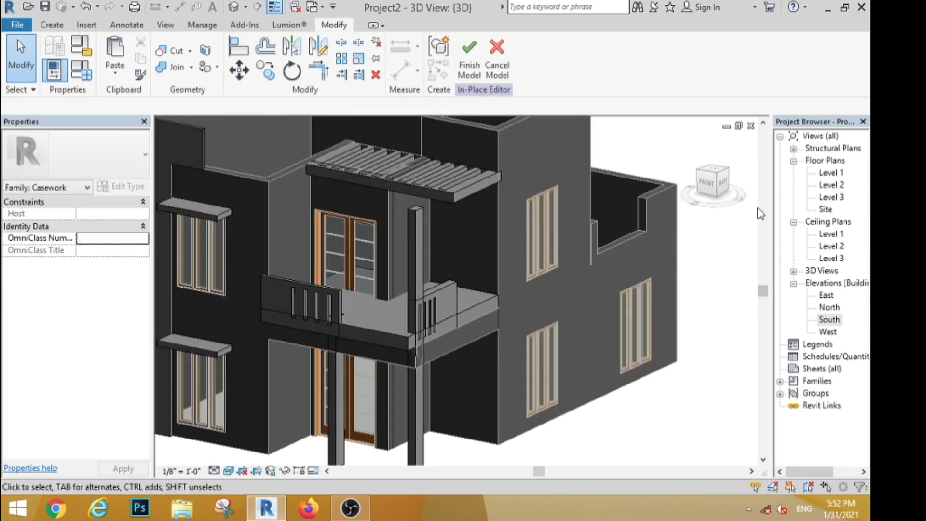
{"action": "left_click", "coordinate": [463, 65]}
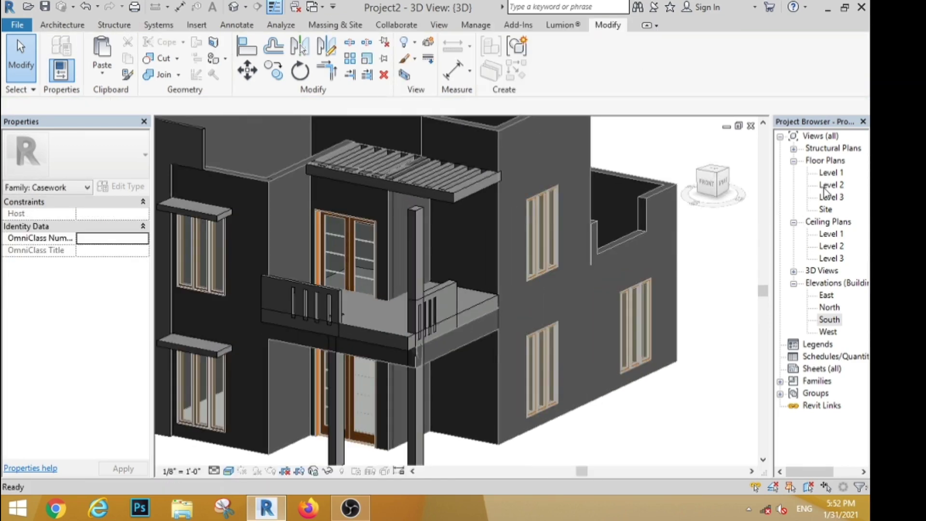
Step: Add a 900mm Pipe railing on Level 2 from the front slotted railing's end around the balcony corner and about 11' 6" back to the wall
{"action": "double_click", "coordinate": [824, 189]}
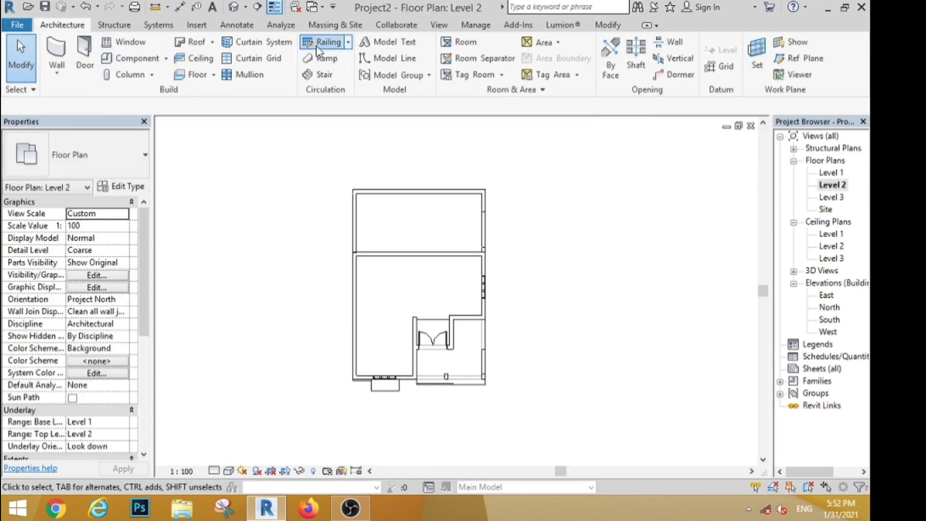
{"action": "left_click", "coordinate": [320, 46]}
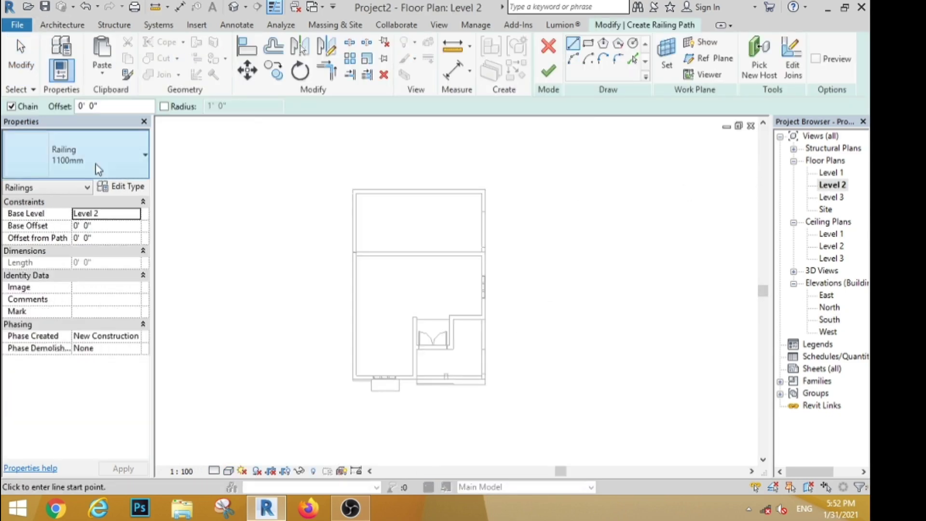
{"action": "left_click", "coordinate": [73, 154]}
{"action": "left_click", "coordinate": [57, 237]}
{"action": "scroll", "coordinate": [492, 390], "scroll_direction": "up", "scroll_amount": 5}
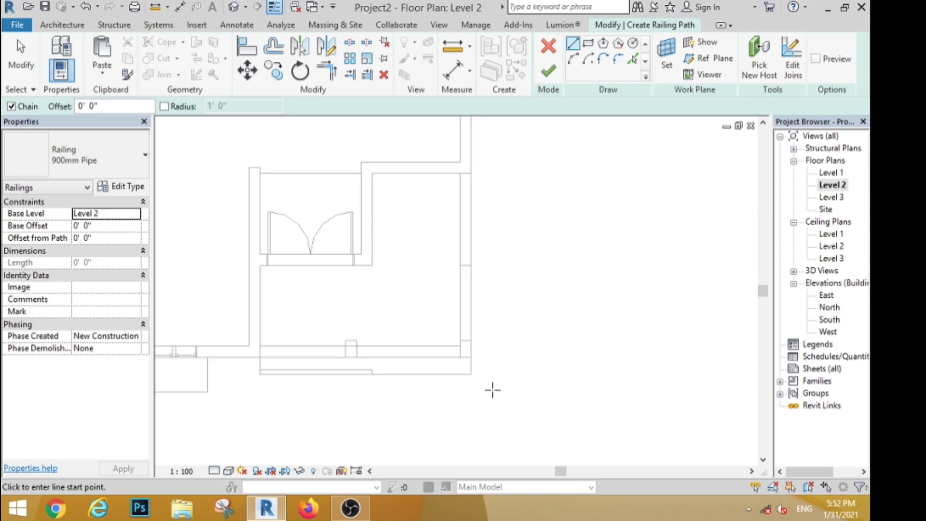
{"action": "left_click", "coordinate": [372, 369]}
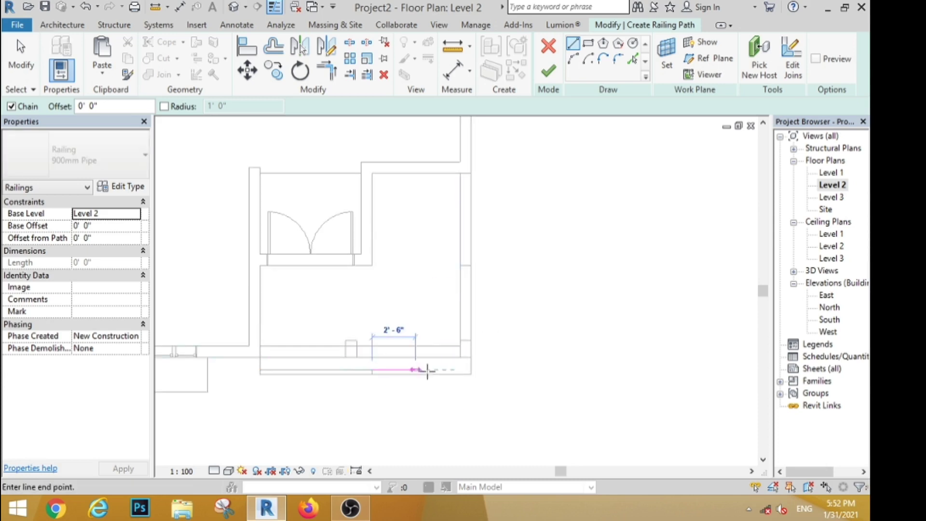
{"action": "left_click", "coordinate": [467, 370]}
{"action": "left_click", "coordinate": [466, 171]}
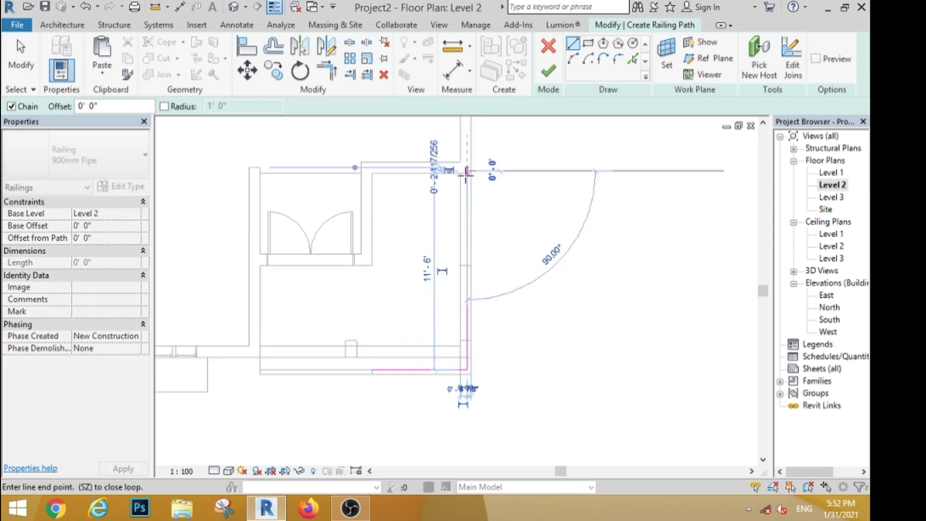
{"action": "left_click", "coordinate": [21, 55]}
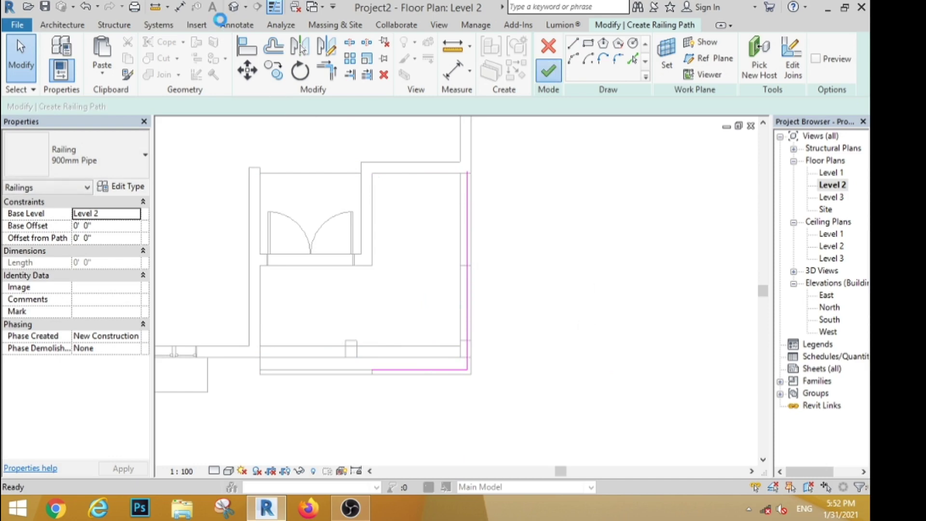
{"action": "left_click", "coordinate": [233, 9]}
{"action": "scroll", "coordinate": [491, 328], "scroll_direction": "down", "scroll_amount": 4}
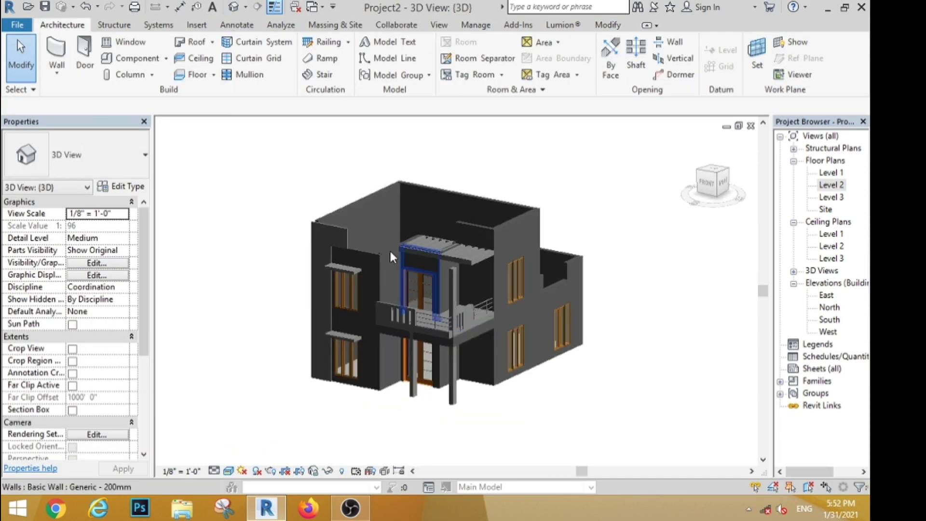
{"action": "scroll", "coordinate": [381, 242], "scroll_direction": "up", "scroll_amount": 3}
Step: Add a 900mm Pipe railing about 22' long on Level 3, along the front roof edge and back beside the slotted canopy
{"action": "double_click", "coordinate": [831, 197]}
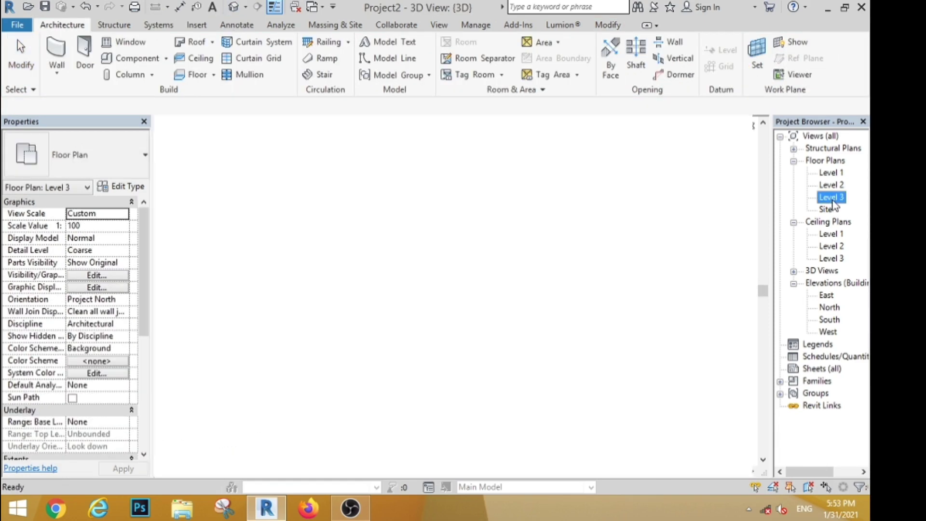
{"action": "scroll", "coordinate": [674, 244], "scroll_direction": "up", "scroll_amount": 3}
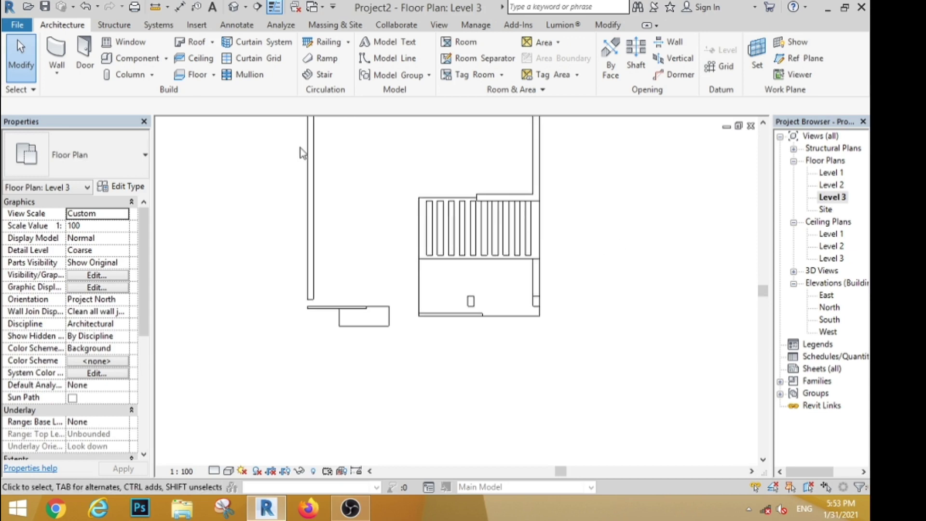
{"action": "left_click", "coordinate": [321, 42]}
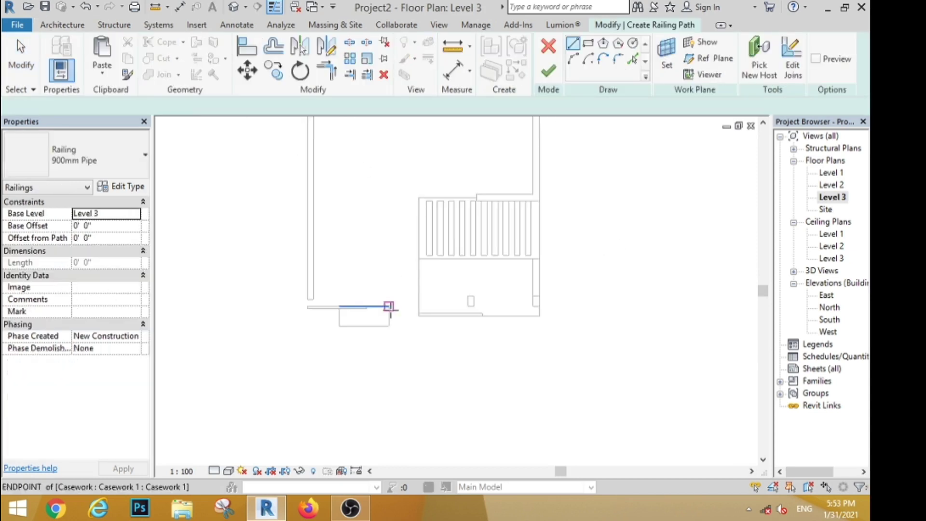
{"action": "scroll", "coordinate": [308, 307], "scroll_direction": "up", "scroll_amount": 2}
{"action": "left_click", "coordinate": [304, 306]}
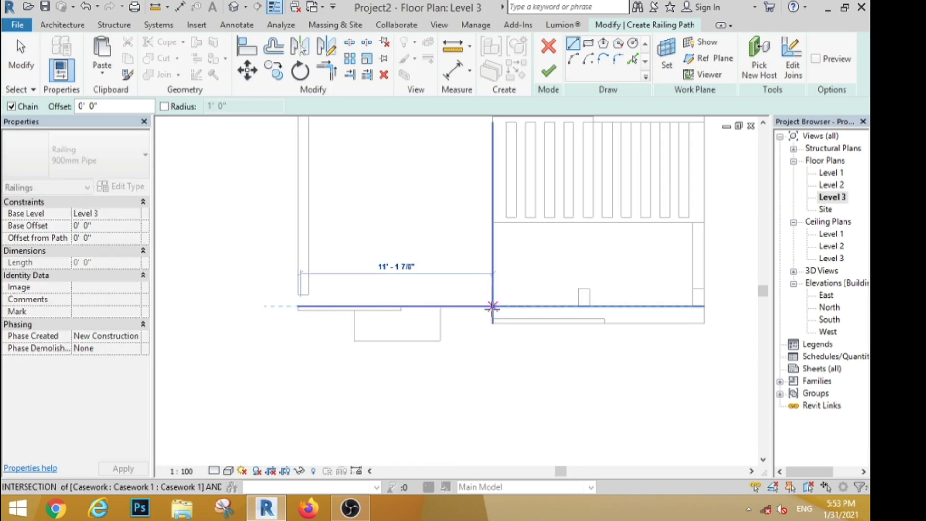
{"action": "left_click", "coordinate": [491, 306]}
{"action": "scroll", "coordinate": [492, 306], "scroll_direction": "down", "scroll_amount": 1}
{"action": "left_click", "coordinate": [492, 163]}
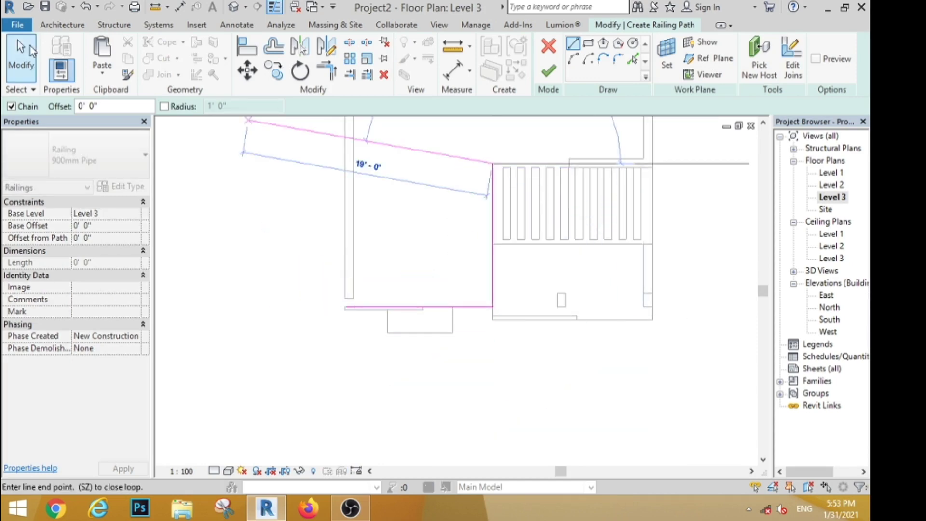
{"action": "left_click", "coordinate": [548, 71]}
{"action": "left_click", "coordinate": [240, 6]}
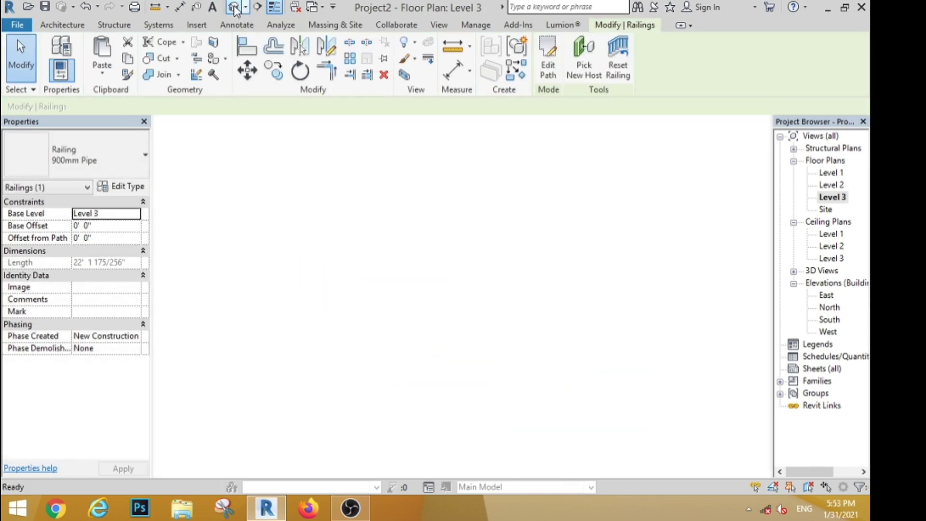
{"action": "scroll", "coordinate": [437, 221], "scroll_direction": "up", "scroll_amount": 3}
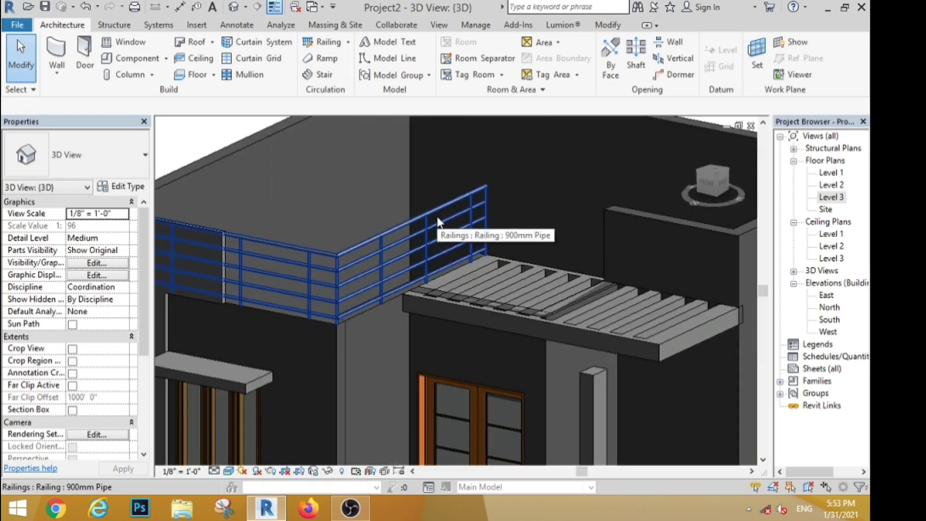
{"action": "scroll", "coordinate": [436, 214], "scroll_direction": "down", "scroll_amount": 5}
Step: Edit the profile of the balcony's rear wall, extending its left edge to the balcony's left end, and finish the sketch
{"action": "left_click", "coordinate": [545, 221]}
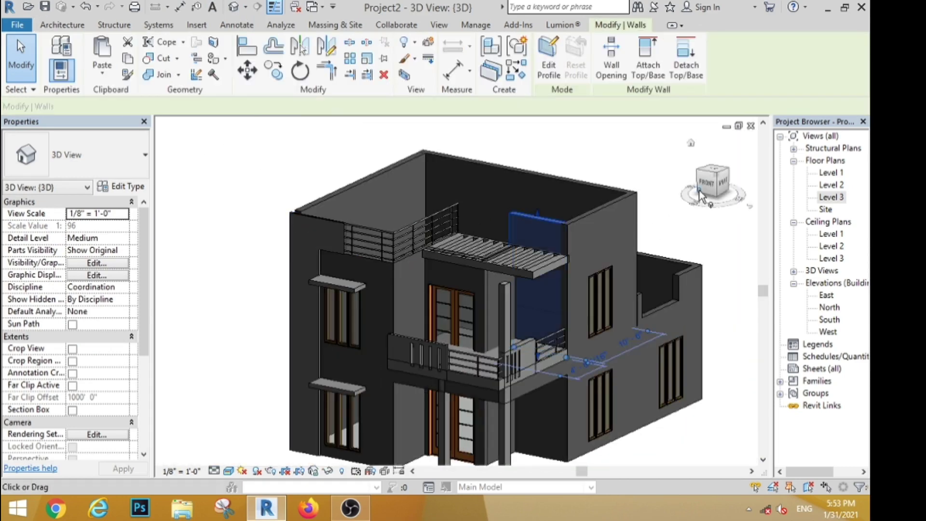
{"action": "left_click", "coordinate": [700, 195]}
{"action": "key", "text": "Escape"}
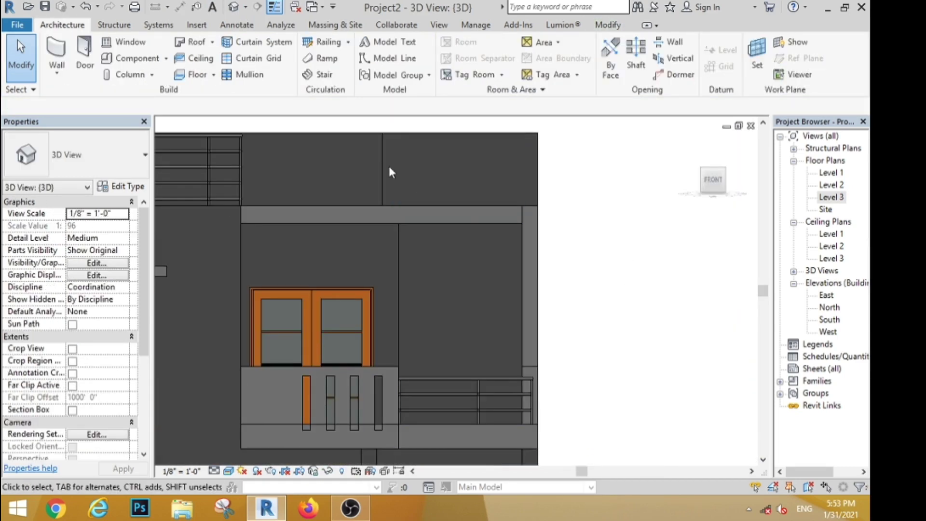
{"action": "left_click", "coordinate": [392, 172]}
{"action": "scroll", "coordinate": [577, 230], "scroll_direction": "down", "scroll_amount": 2}
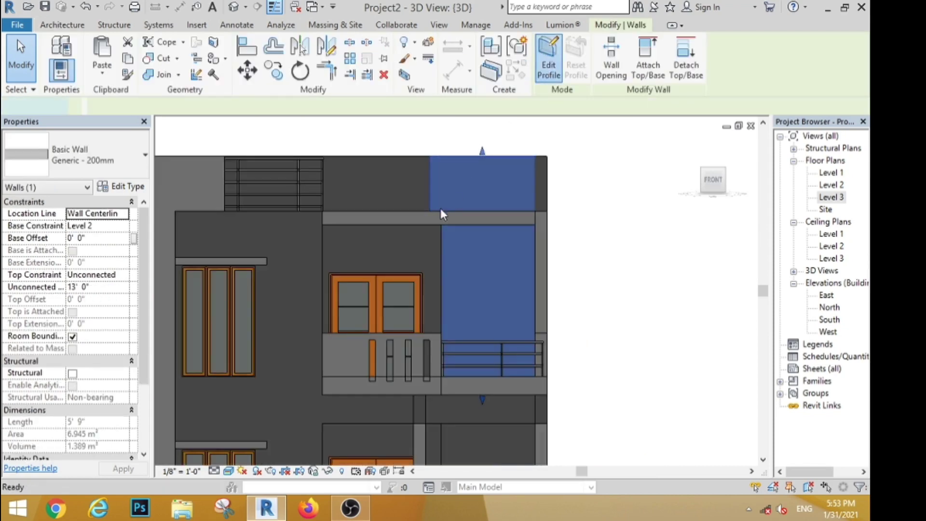
{"action": "left_click_drag", "start_coordinate": [436, 239], "coordinate": [323, 237]}
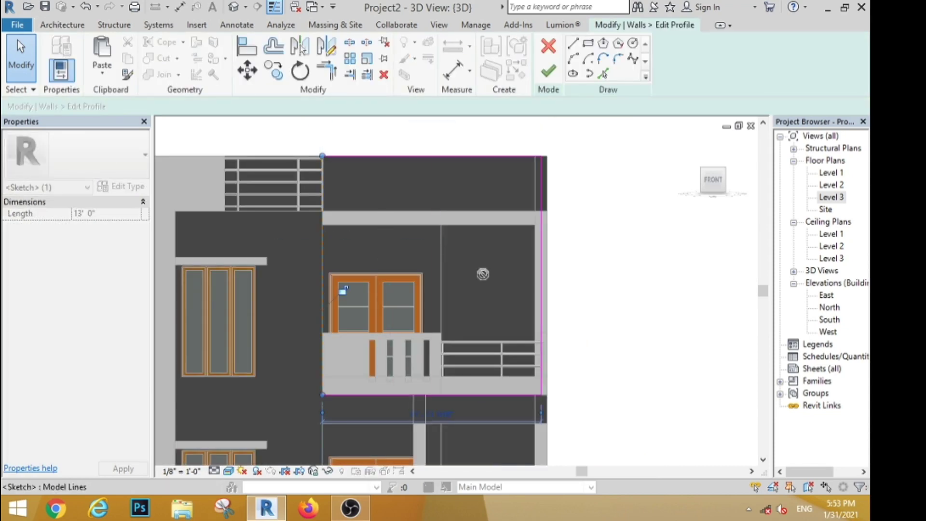
{"action": "left_click", "coordinate": [623, 477]}
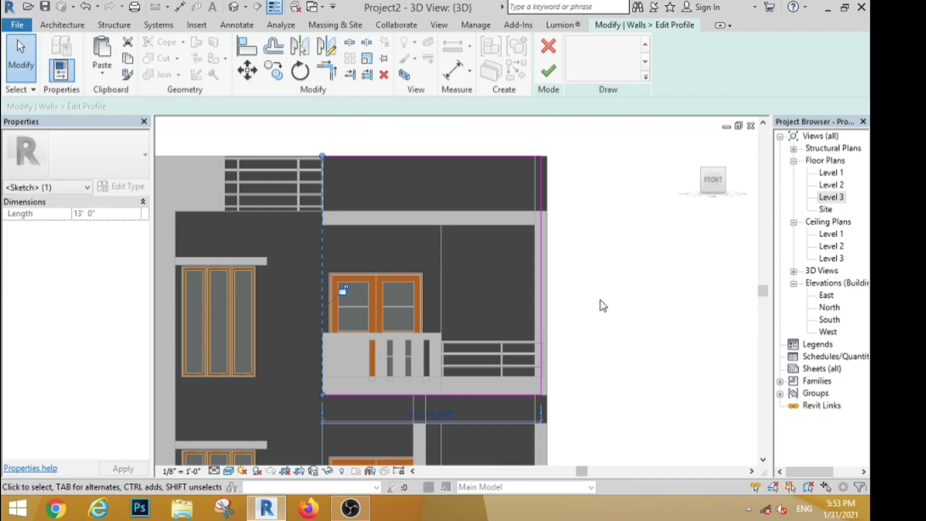
{"action": "left_click", "coordinate": [548, 72]}
{"action": "left_click", "coordinate": [628, 348]}
{"action": "scroll", "coordinate": [459, 190], "scroll_direction": "down", "scroll_amount": 3}
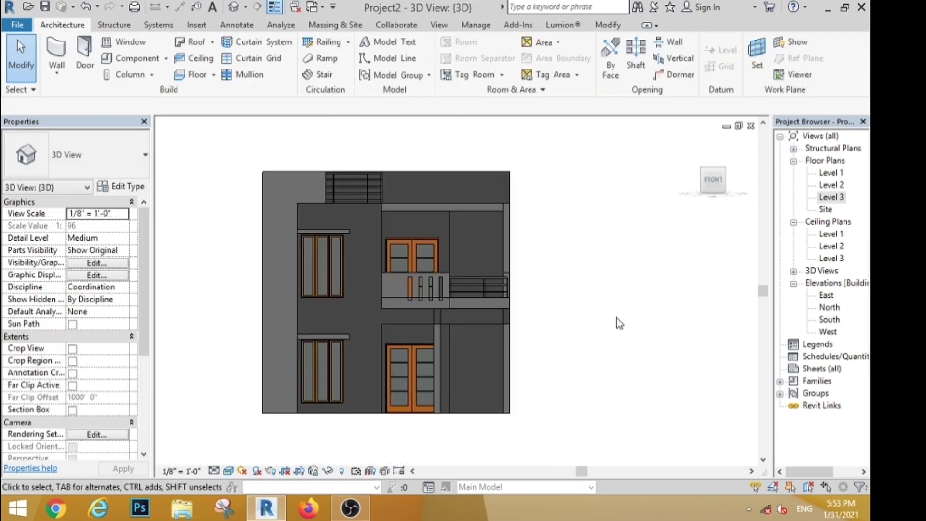
Step: Delete the upper wall containing the balcony door and the short wall beside it to open up the balcony
{"action": "middle_click_drag", "start_coordinate": [624, 316], "coordinate": [607, 375], "text": "shift"}
{"action": "scroll", "coordinate": [429, 254], "scroll_direction": "up", "scroll_amount": 3}
{"action": "left_click", "coordinate": [433, 219]}
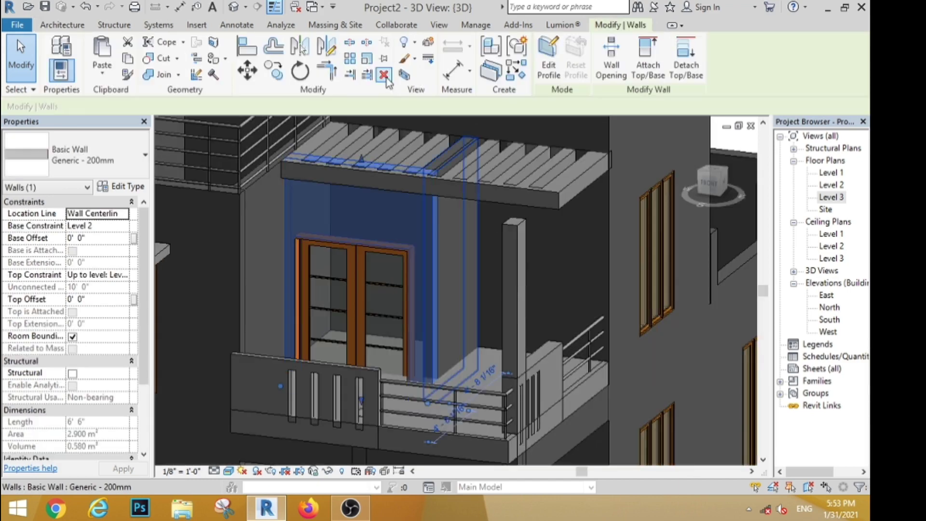
{"action": "key", "text": "Delete"}
{"action": "left_click", "coordinate": [432, 219]}
{"action": "key", "text": "Delete"}
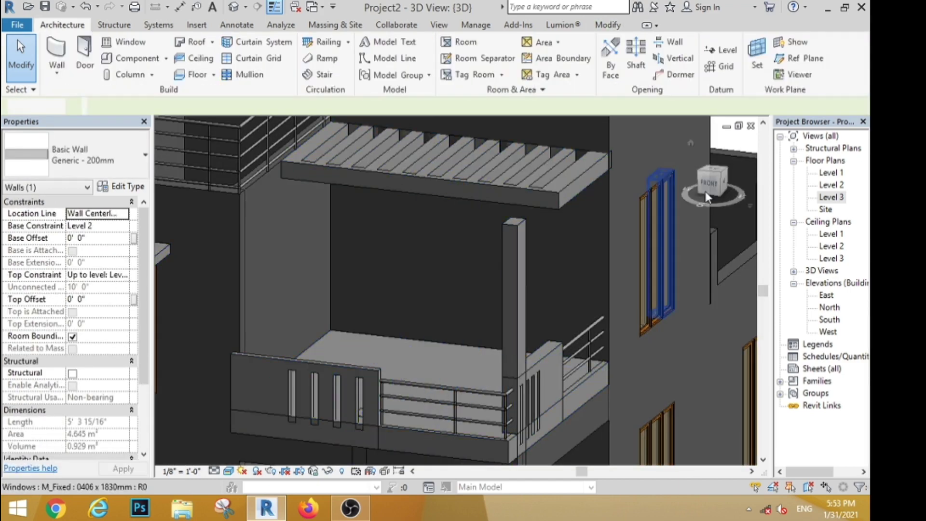
Step: Place a 1500 x 2000mm double full-glass exterior door in the balcony's left side wall on Level 2, near the rear corner
{"action": "double_click", "coordinate": [831, 186]}
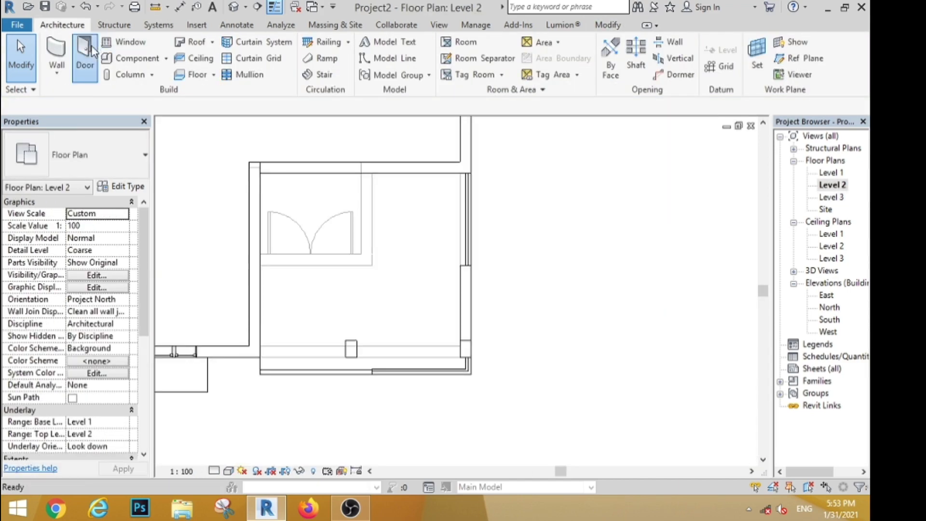
{"action": "left_click", "coordinate": [85, 55]}
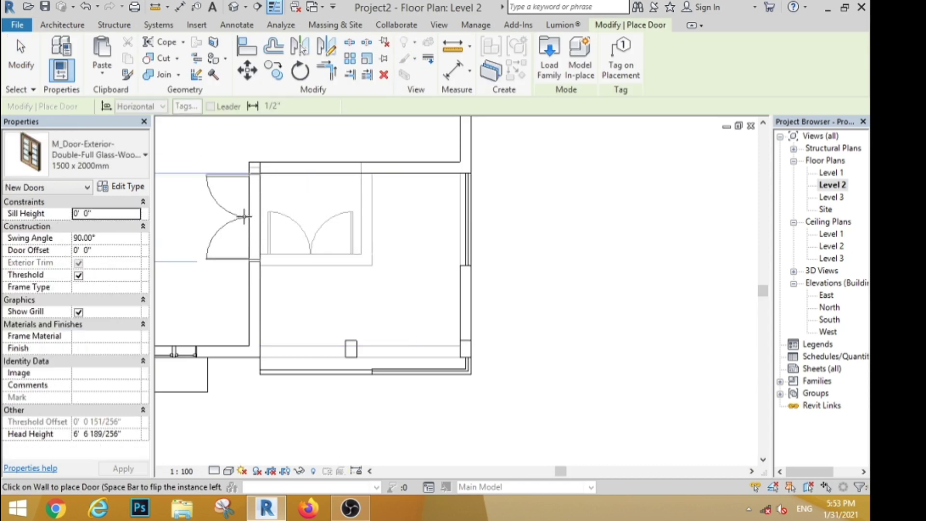
{"action": "left_click", "coordinate": [250, 217]}
{"action": "left_click", "coordinate": [21, 66]}
{"action": "left_click", "coordinate": [233, 6]}
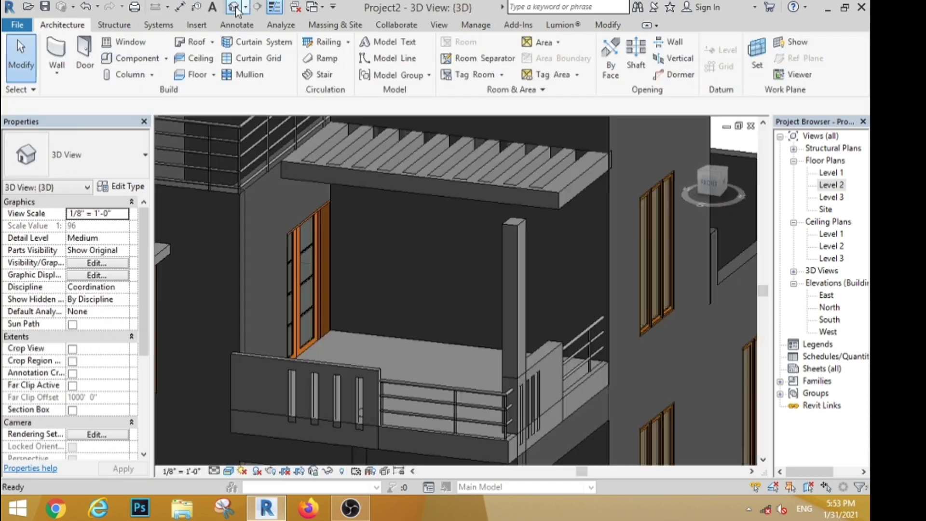
{"action": "scroll", "coordinate": [389, 184], "scroll_direction": "down", "scroll_amount": 3}
{"action": "right_click", "coordinate": [550, 353]}
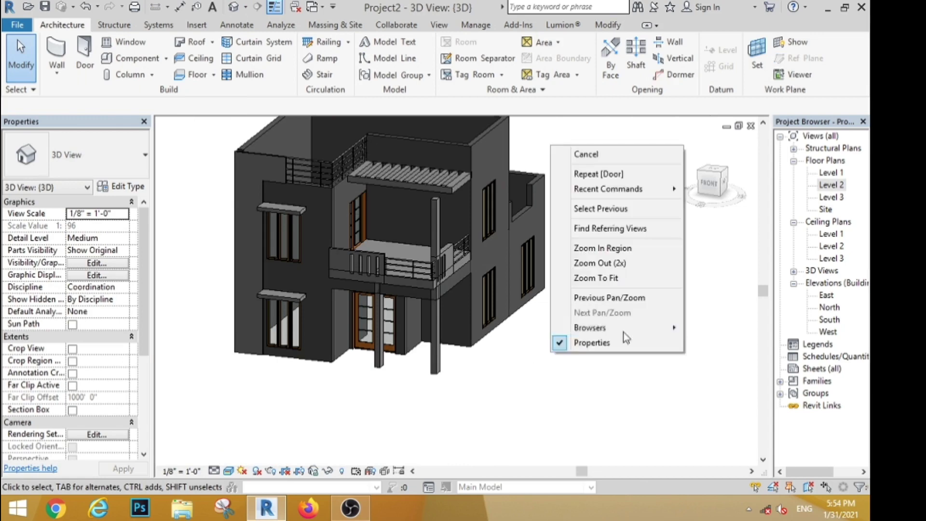
Step: Create a Generic 150mm floor on Level 1 from a rectangle covering the whole footprint including the porch, and check it in 3D
{"action": "double_click", "coordinate": [832, 173]}
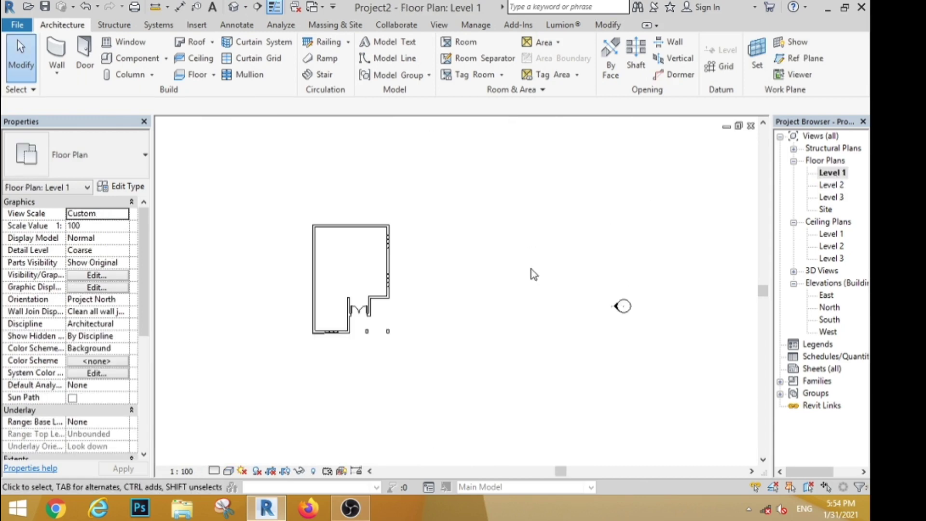
{"action": "left_click", "coordinate": [196, 74]}
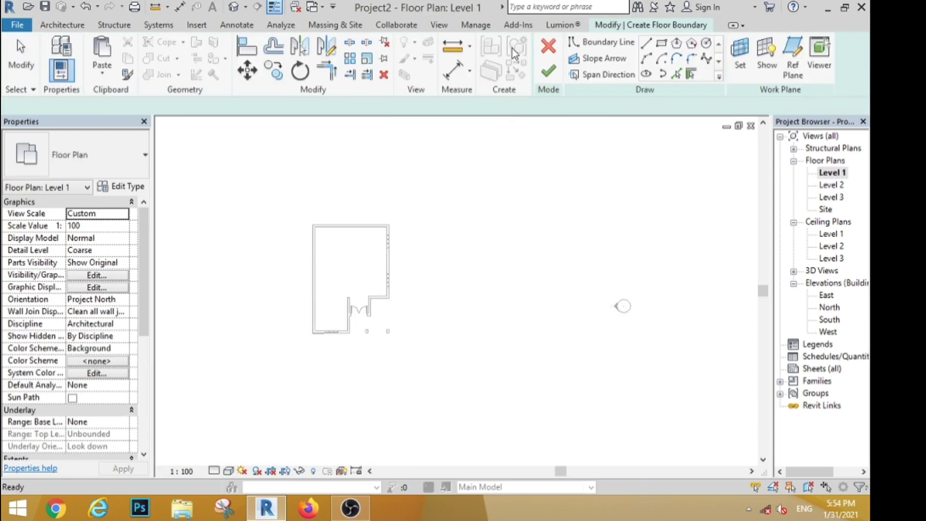
{"action": "scroll", "coordinate": [414, 252], "scroll_direction": "up", "scroll_amount": 3}
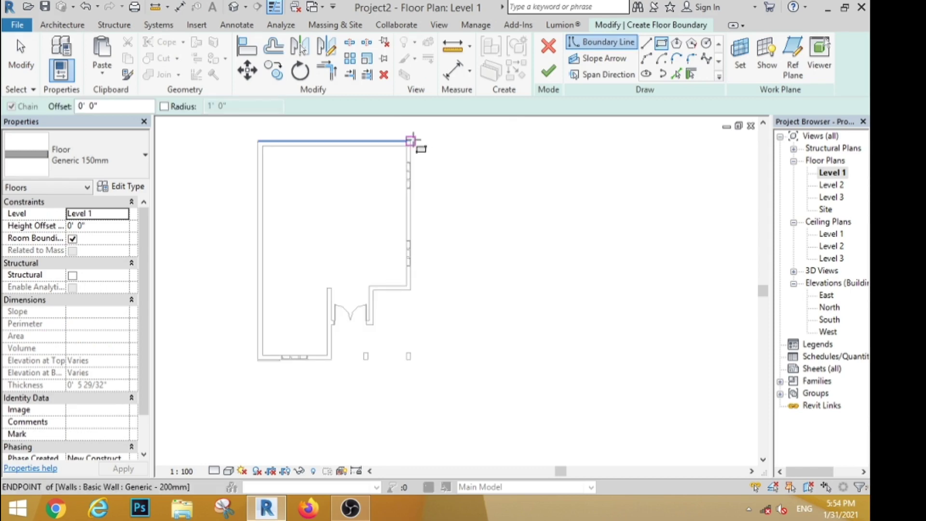
{"action": "left_click", "coordinate": [410, 141]}
{"action": "left_click", "coordinate": [257, 360]}
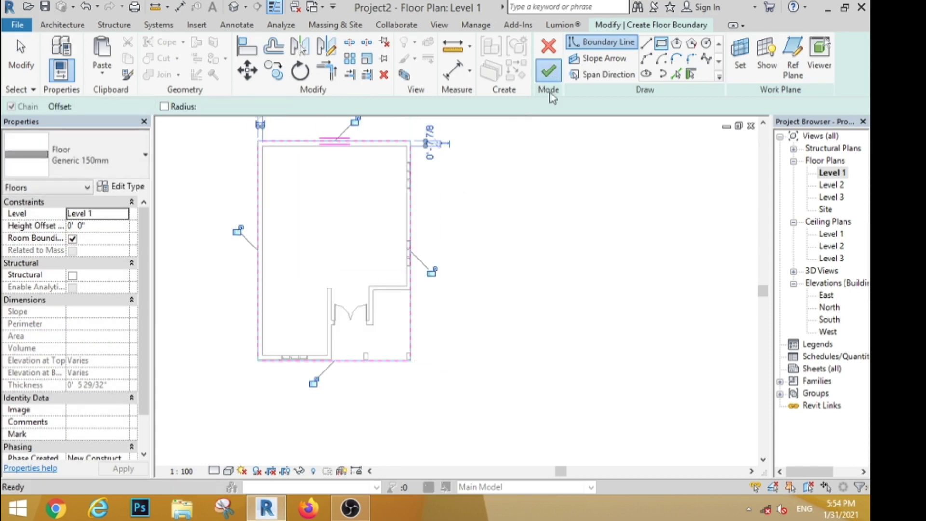
{"action": "left_click", "coordinate": [548, 71]}
{"action": "left_click", "coordinate": [233, 8]}
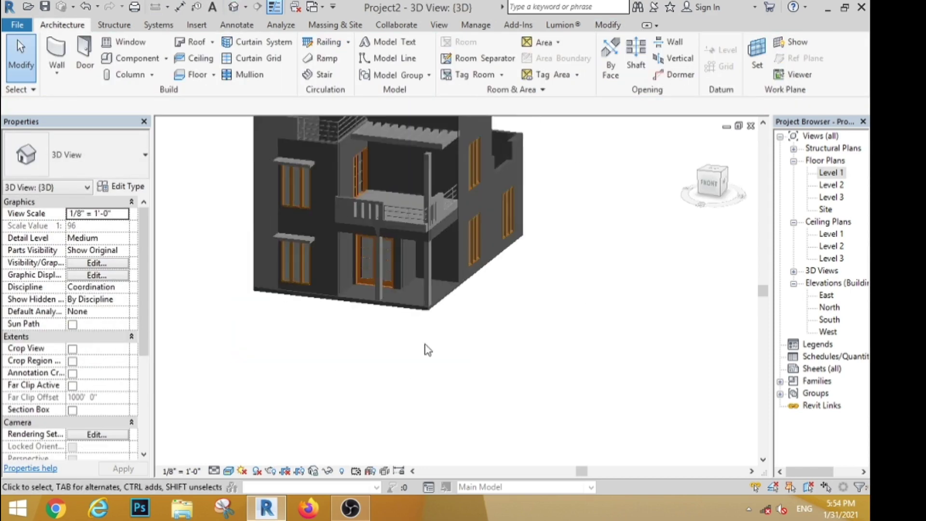
{"action": "scroll", "coordinate": [426, 347], "scroll_direction": "down", "scroll_amount": 3}
{"action": "middle_click_drag", "start_coordinate": [378, 388], "coordinate": [380, 363], "text": "shift"}
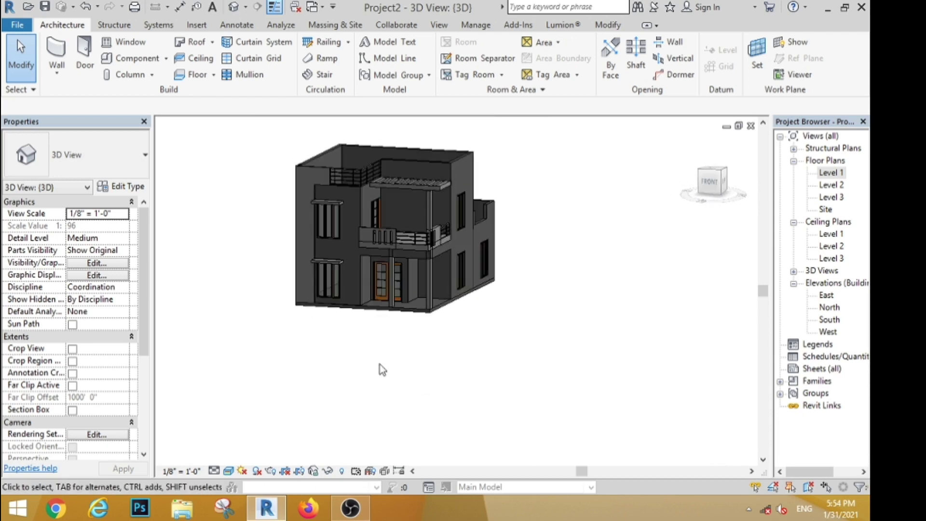
{"action": "scroll", "coordinate": [407, 280], "scroll_direction": "up", "scroll_amount": 4}
{"action": "scroll", "coordinate": [407, 280], "scroll_direction": "down", "scroll_amount": 4}
{"action": "middle_click_drag", "start_coordinate": [505, 358], "coordinate": [519, 204], "text": "shift"}
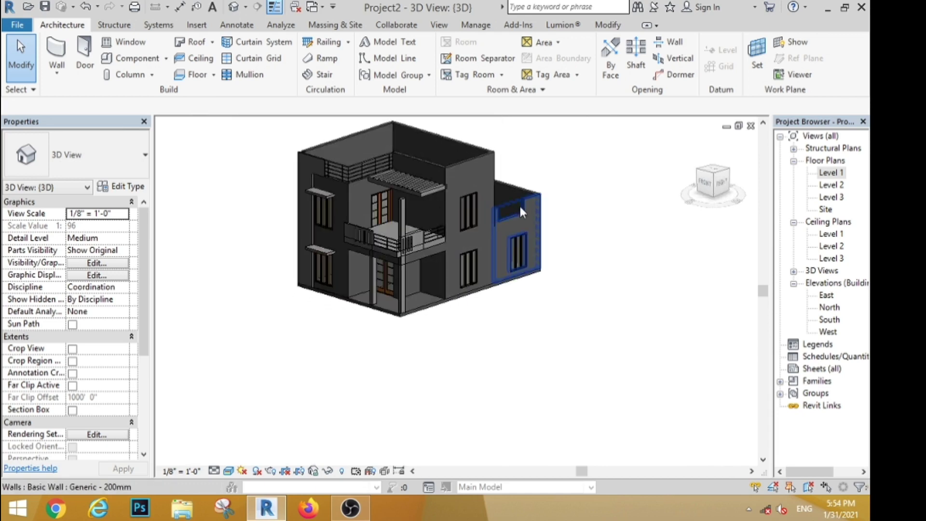
Step: Sketch a 900mm Pipe railing about 6'-3" long on Level 2 across the parapet opening in the rear right side wall, and finish it
{"action": "left_click", "coordinate": [830, 185]}
{"action": "double_click", "coordinate": [829, 185]}
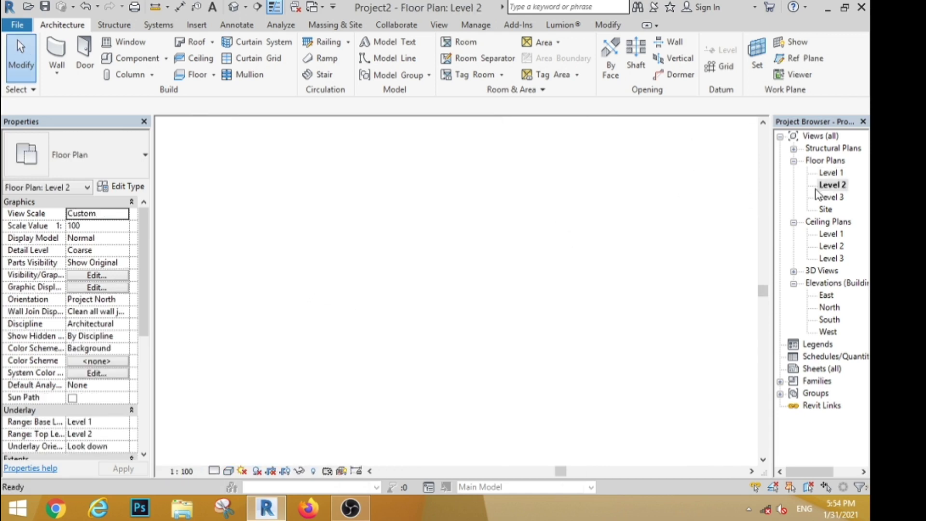
{"action": "scroll", "coordinate": [425, 178], "scroll_direction": "down", "scroll_amount": 5}
{"action": "scroll", "coordinate": [425, 179], "scroll_direction": "up", "scroll_amount": 4}
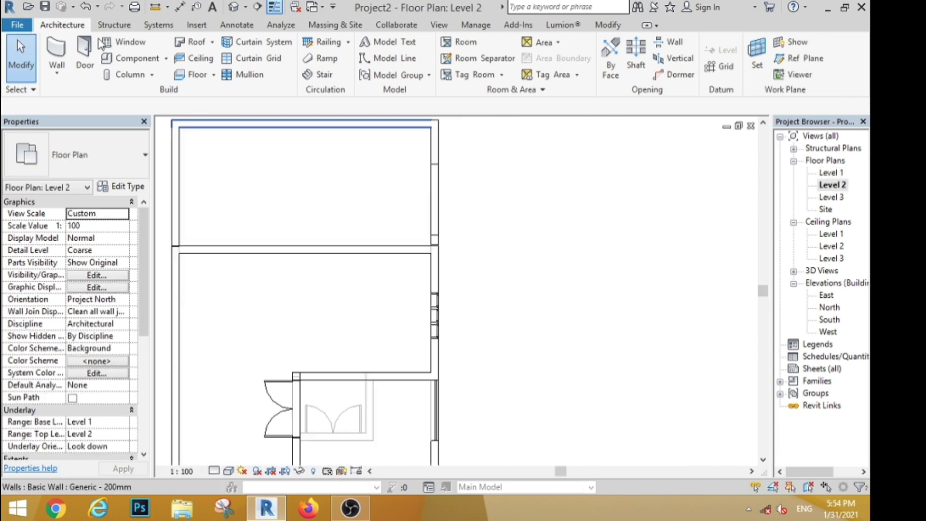
{"action": "left_click", "coordinate": [328, 43]}
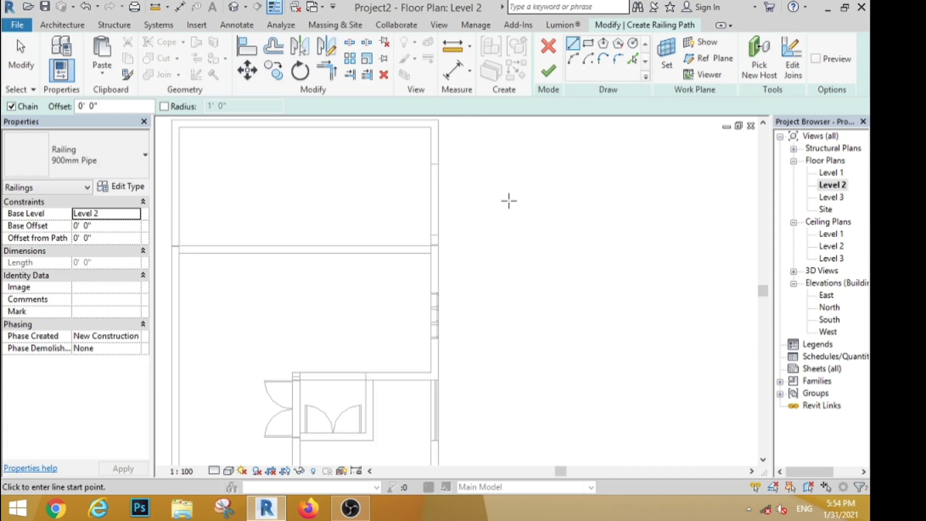
{"action": "scroll", "coordinate": [420, 216], "scroll_direction": "down", "scroll_amount": 1}
{"action": "scroll", "coordinate": [437, 214], "scroll_direction": "up", "scroll_amount": 2}
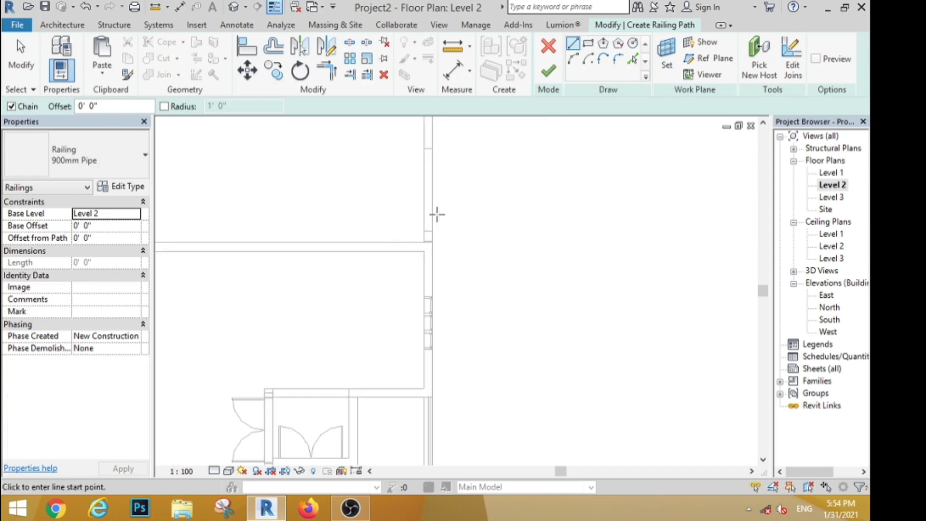
{"action": "scroll", "coordinate": [429, 143], "scroll_direction": "up", "scroll_amount": 2}
{"action": "left_click", "coordinate": [429, 155]}
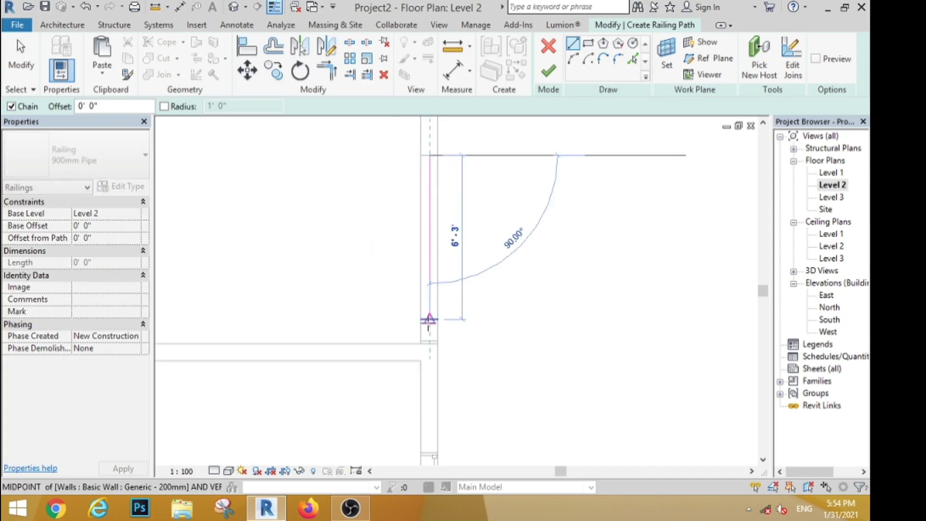
{"action": "left_click", "coordinate": [429, 319]}
{"action": "left_click", "coordinate": [549, 72]}
{"action": "left_click", "coordinate": [326, 183]}
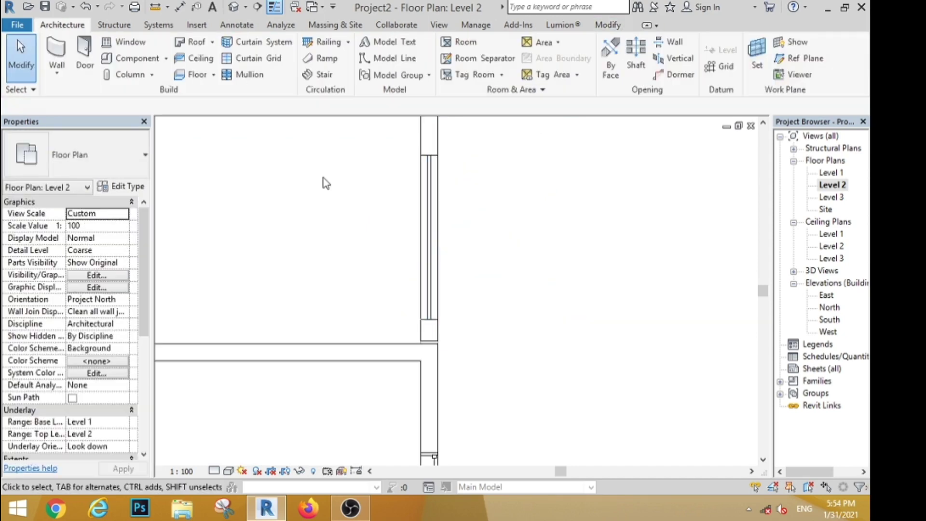
Step: Open the in-place facade casework model for editing in the 3D view, facing the house's right side
{"action": "left_click", "coordinate": [233, 7]}
{"action": "scroll", "coordinate": [513, 167], "scroll_direction": "up", "scroll_amount": 6}
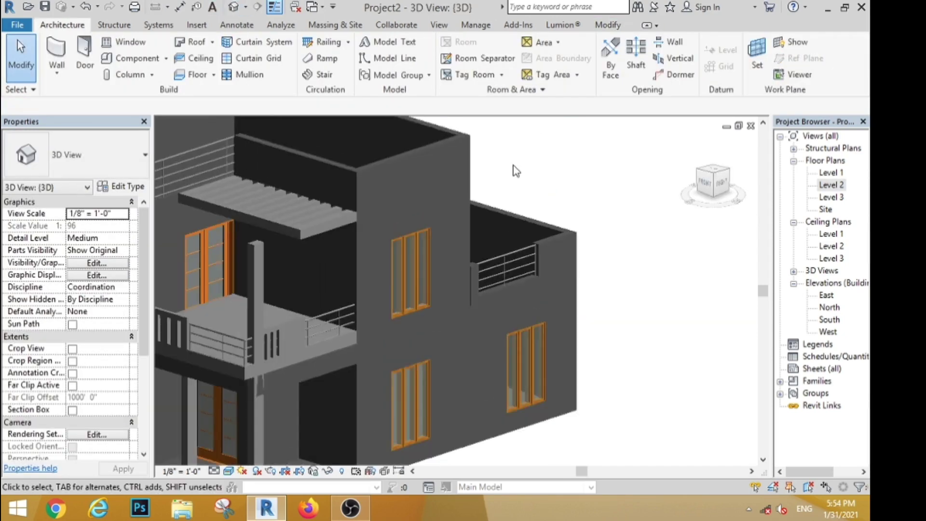
{"action": "scroll", "coordinate": [513, 166], "scroll_direction": "down", "scroll_amount": 5}
{"action": "scroll", "coordinate": [394, 204], "scroll_direction": "up", "scroll_amount": 2}
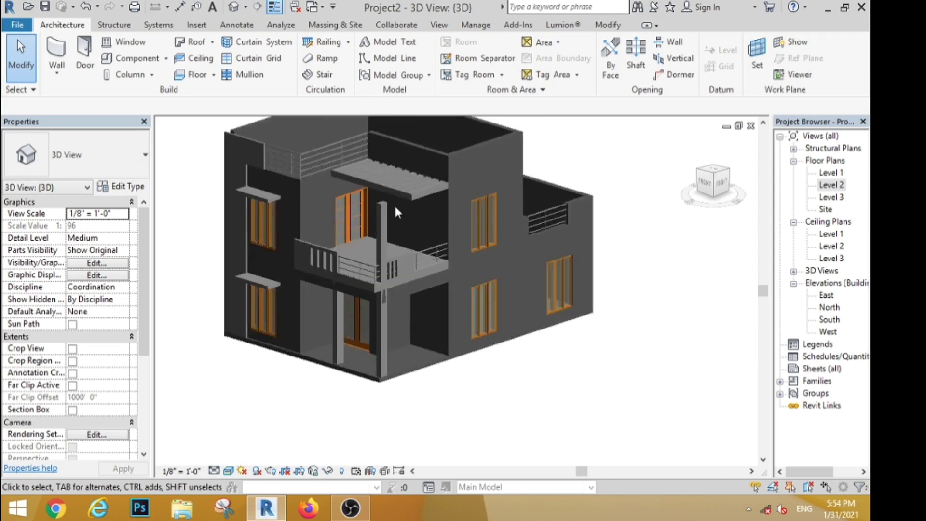
{"action": "left_click", "coordinate": [394, 205]}
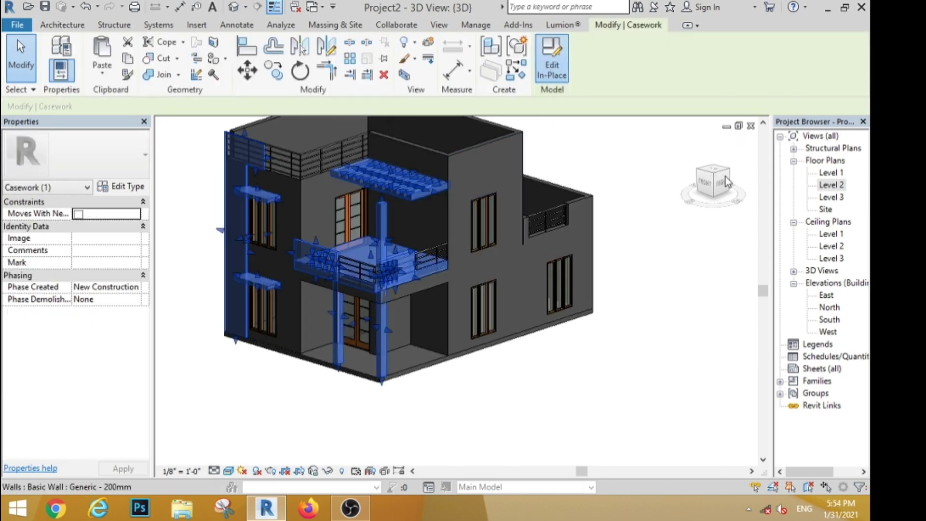
{"action": "left_click", "coordinate": [727, 182]}
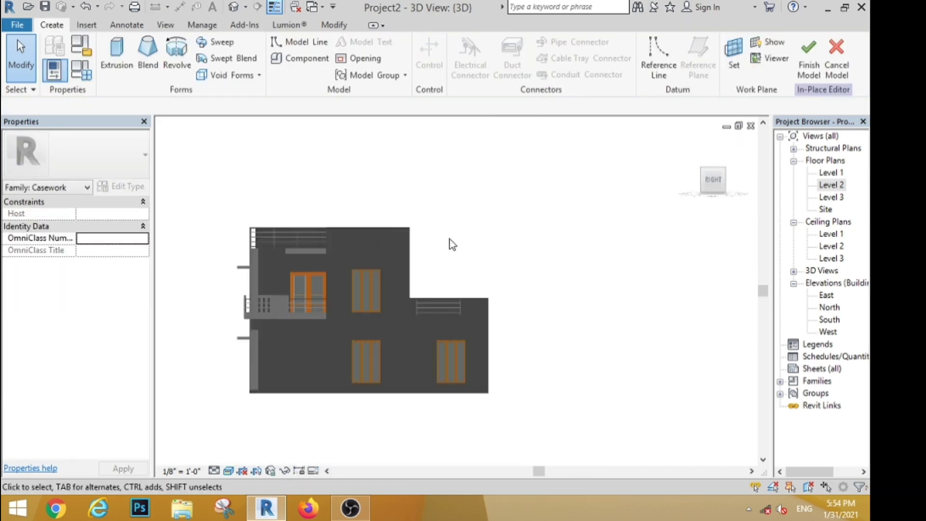
Step: Shift the upper balcony column extrusion back along the balcony's side parapet to beneath the pergola's front corner, and finish the in-place model
{"action": "scroll", "coordinate": [210, 267], "scroll_direction": "up", "scroll_amount": 3}
{"action": "left_click", "coordinate": [213, 264]}
{"action": "scroll", "coordinate": [231, 275], "scroll_direction": "up", "scroll_amount": 2}
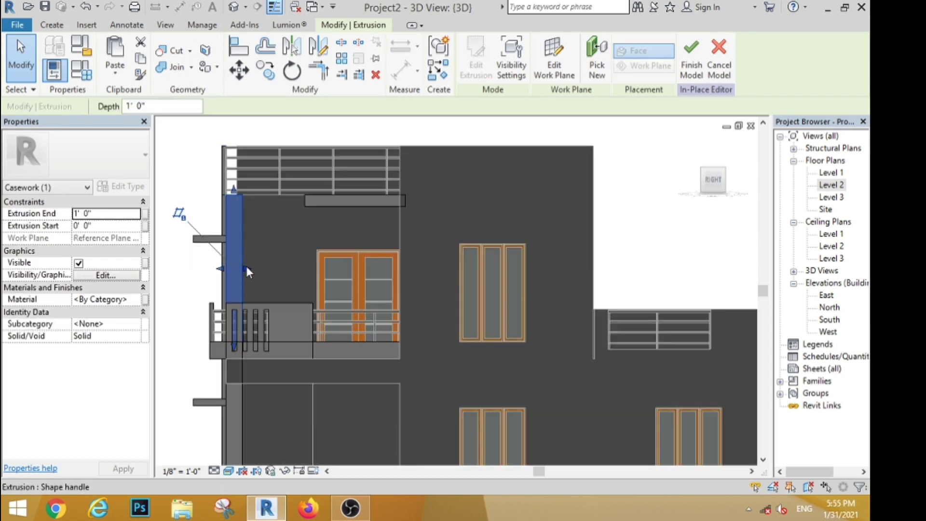
{"action": "left_click_drag", "start_coordinate": [246, 270], "coordinate": [303, 289]}
{"action": "scroll", "coordinate": [312, 265], "scroll_direction": "up", "scroll_amount": 3}
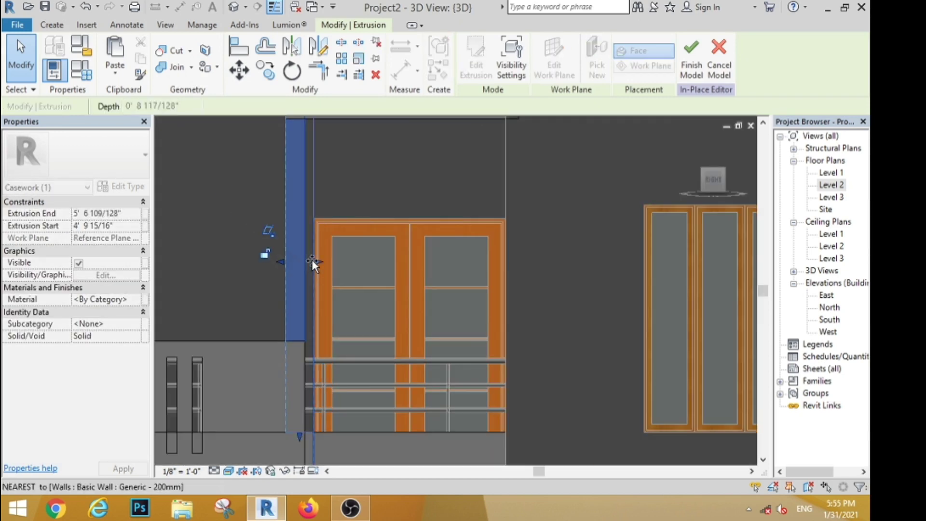
{"action": "key", "text": "Escape"}
{"action": "scroll", "coordinate": [449, 219], "scroll_direction": "down", "scroll_amount": 5}
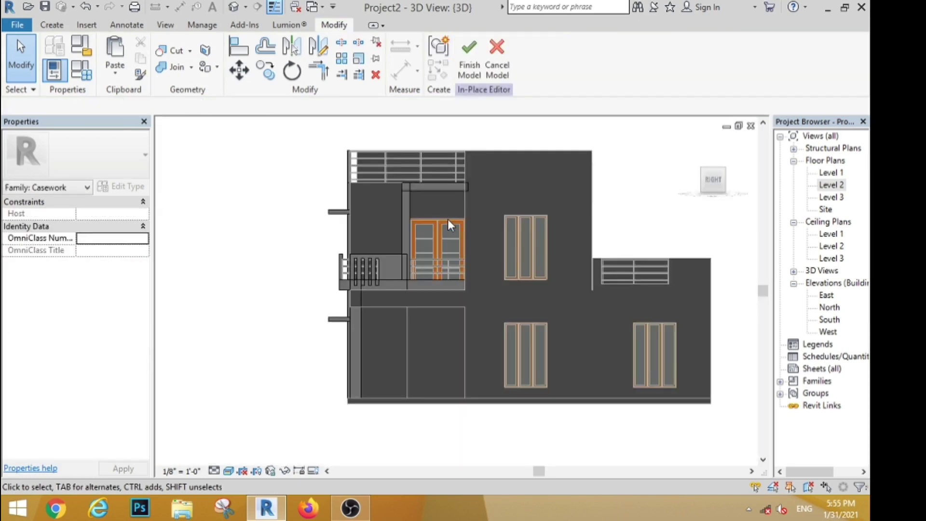
{"action": "scroll", "coordinate": [448, 219], "scroll_direction": "down", "scroll_amount": 2}
{"action": "middle_click_drag", "start_coordinate": [310, 259], "coordinate": [468, 307], "text": "shift"}
{"action": "scroll", "coordinate": [445, 183], "scroll_direction": "up", "scroll_amount": 5}
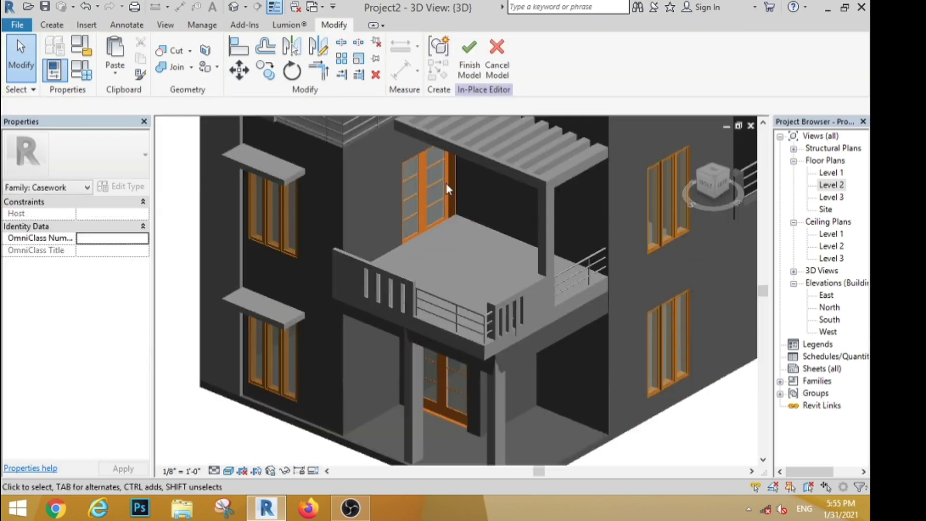
{"action": "scroll", "coordinate": [446, 184], "scroll_direction": "down", "scroll_amount": 5}
{"action": "middle_click_drag", "start_coordinate": [511, 389], "coordinate": [554, 322], "text": "shift"}
{"action": "scroll", "coordinate": [554, 320], "scroll_direction": "down", "scroll_amount": 2}
{"action": "scroll", "coordinate": [597, 179], "scroll_direction": "up", "scroll_amount": 3}
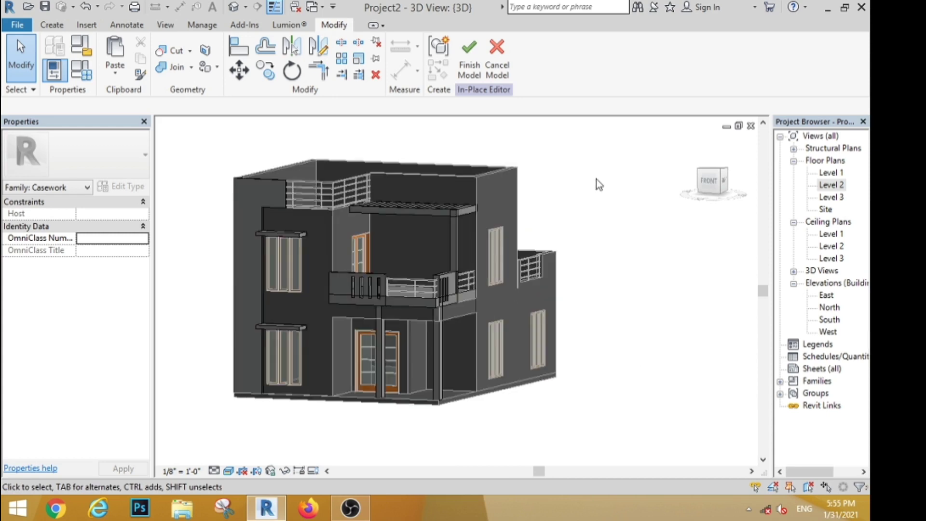
{"action": "left_click", "coordinate": [464, 54]}
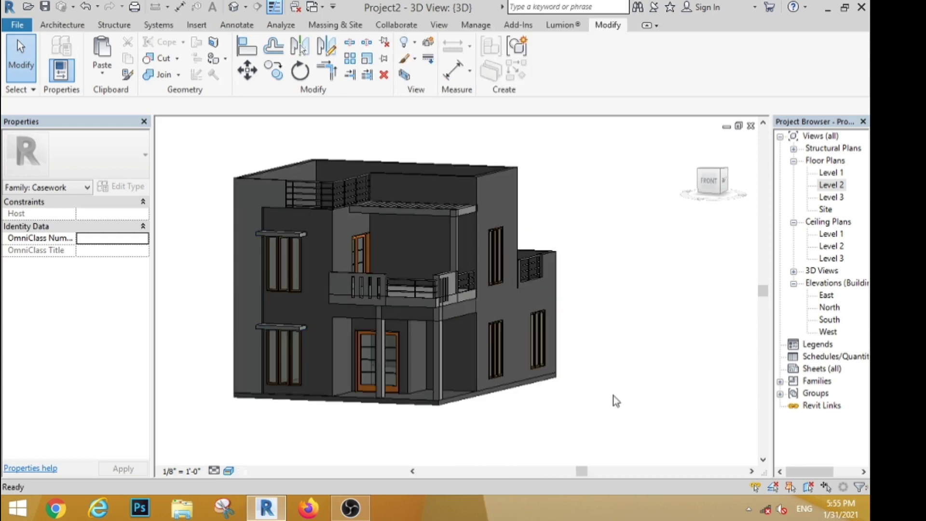
Step: Try the Brick, Adobe masonry material on the structure layer of the Generic - 200mm wall type
{"action": "left_click", "coordinate": [311, 211]}
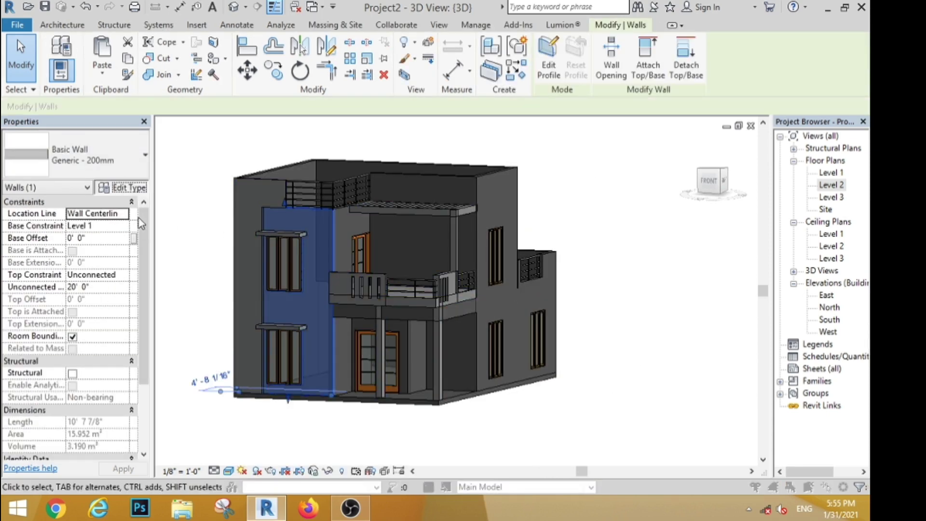
{"action": "left_click", "coordinate": [122, 187]}
{"action": "left_click", "coordinate": [502, 143]}
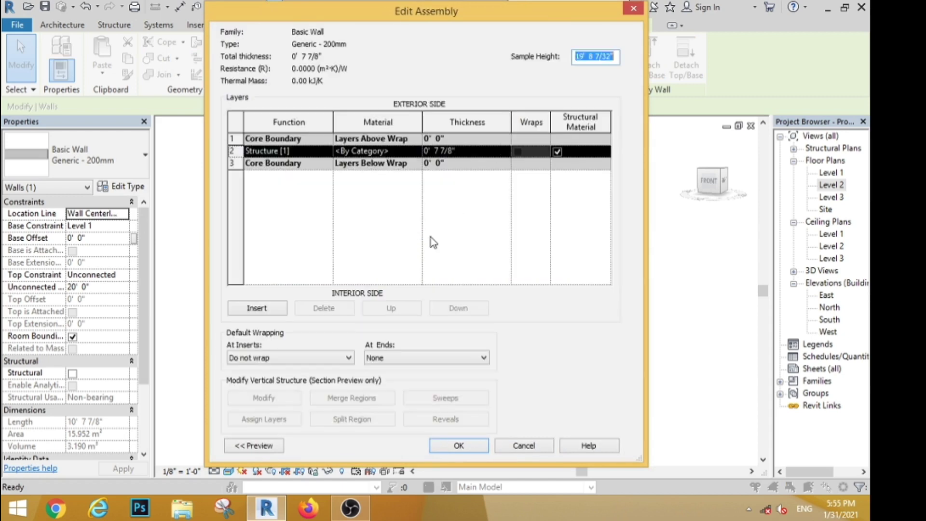
{"action": "left_click", "coordinate": [415, 153]}
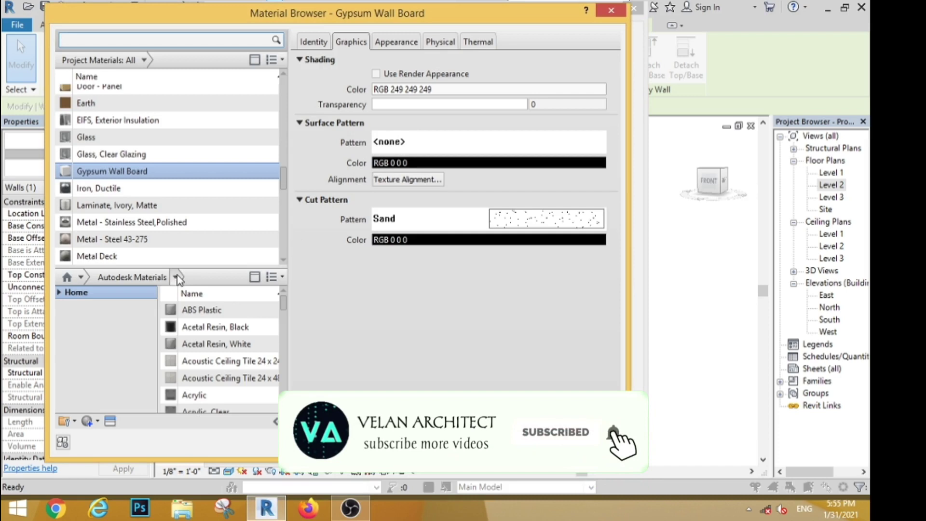
{"action": "left_click", "coordinate": [176, 276]}
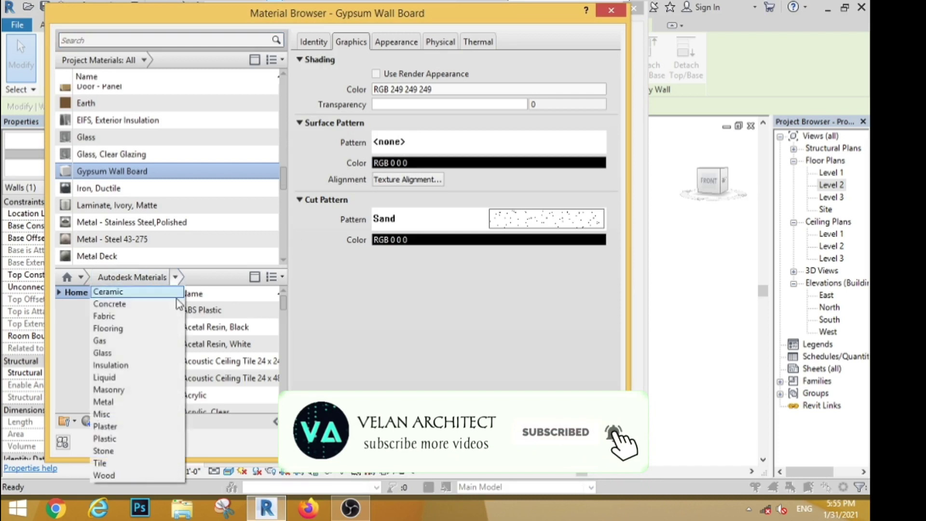
{"action": "left_click", "coordinate": [120, 389]}
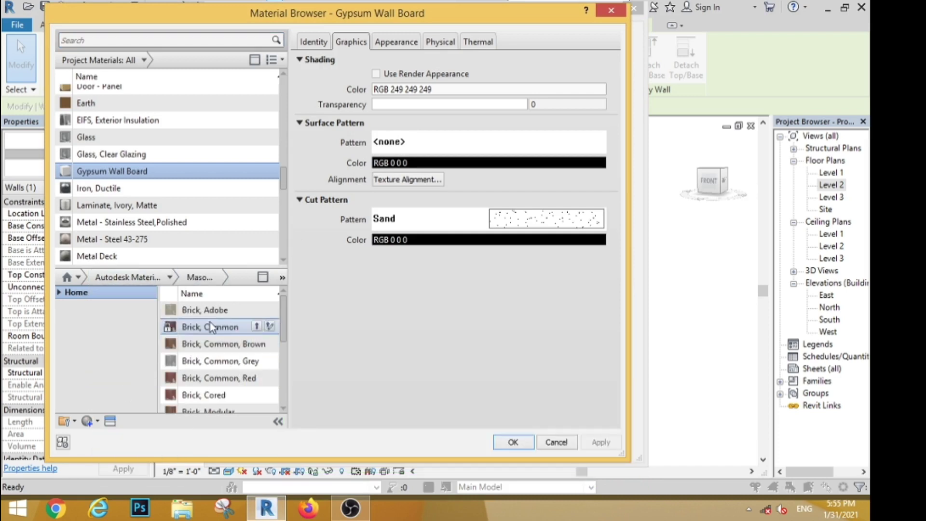
{"action": "left_click", "coordinate": [257, 309]}
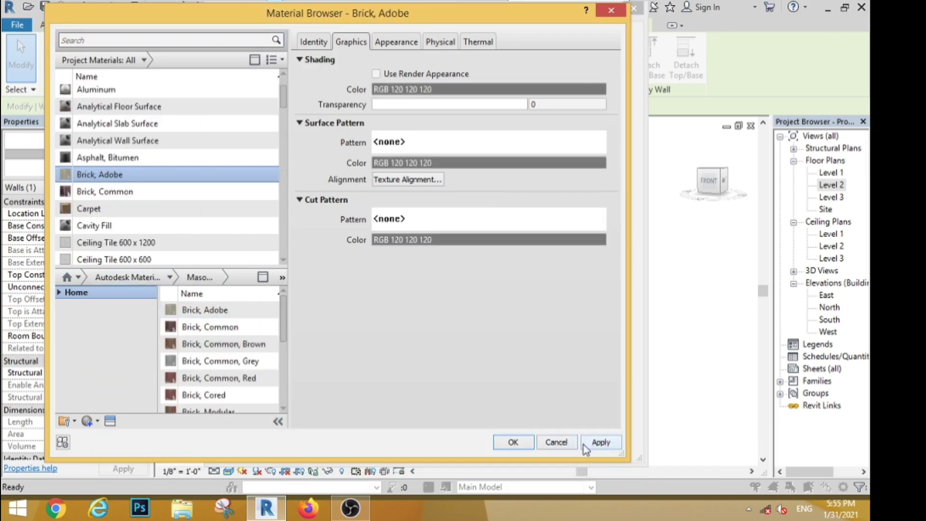
{"action": "left_click", "coordinate": [509, 444]}
{"action": "left_click", "coordinate": [473, 444]}
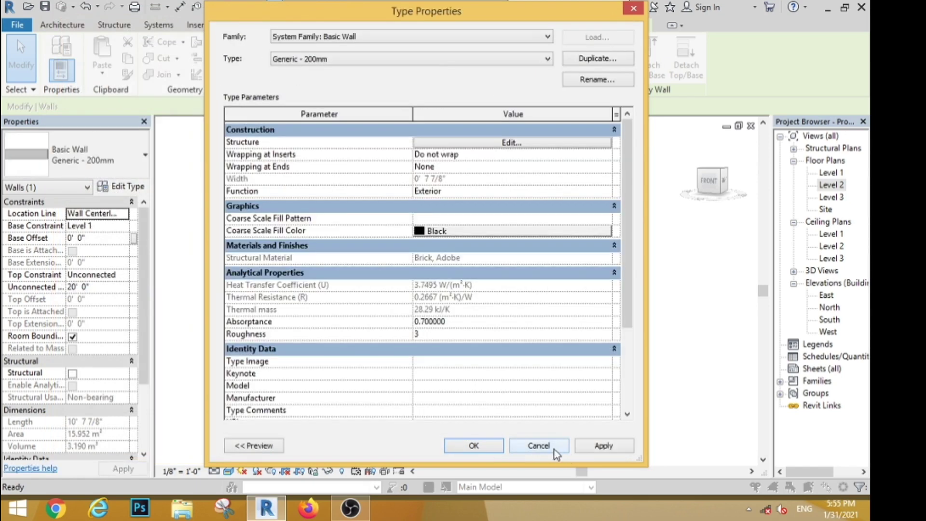
{"action": "left_click", "coordinate": [472, 445]}
{"action": "key", "text": "Escape"}
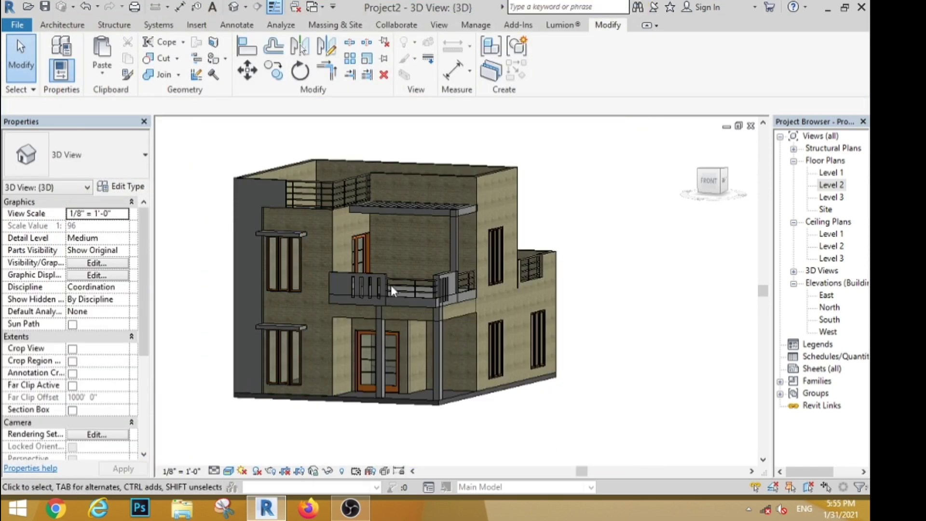
{"action": "scroll", "coordinate": [235, 175], "scroll_direction": "up", "scroll_amount": 3}
{"action": "scroll", "coordinate": [235, 175], "scroll_direction": "down", "scroll_amount": 2}
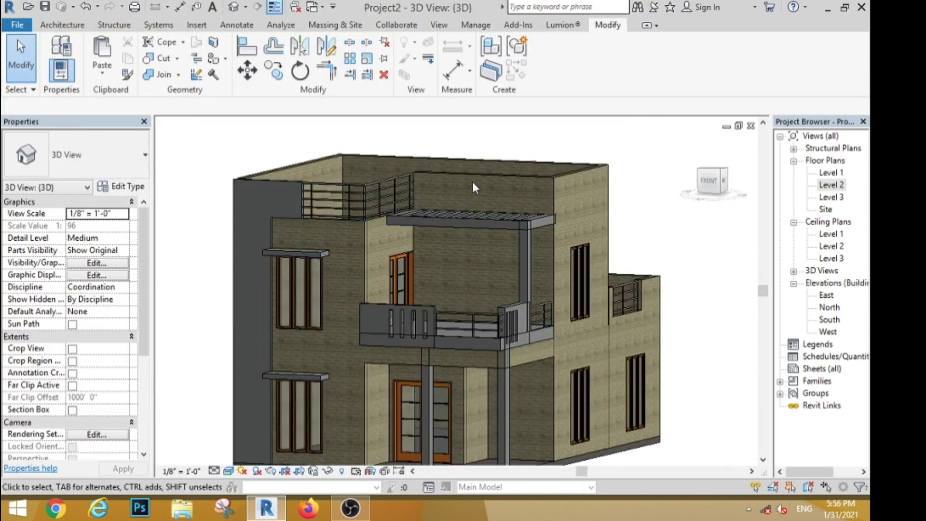
{"action": "scroll", "coordinate": [428, 176], "scroll_direction": "down", "scroll_amount": 2}
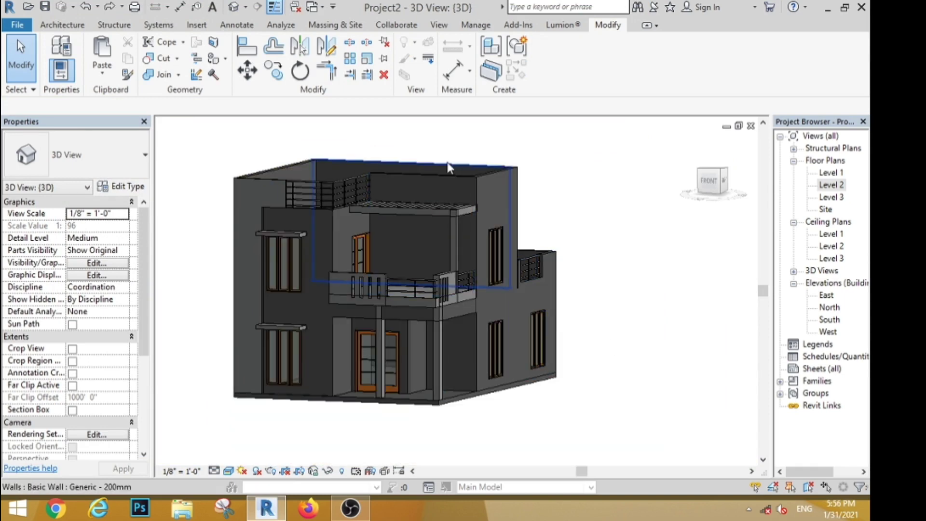
Step: Create a new default material for the structure layer of the Generic - 200mm wall type
{"action": "left_click", "coordinate": [448, 168]}
{"action": "left_click", "coordinate": [121, 186]}
{"action": "left_click", "coordinate": [492, 144]}
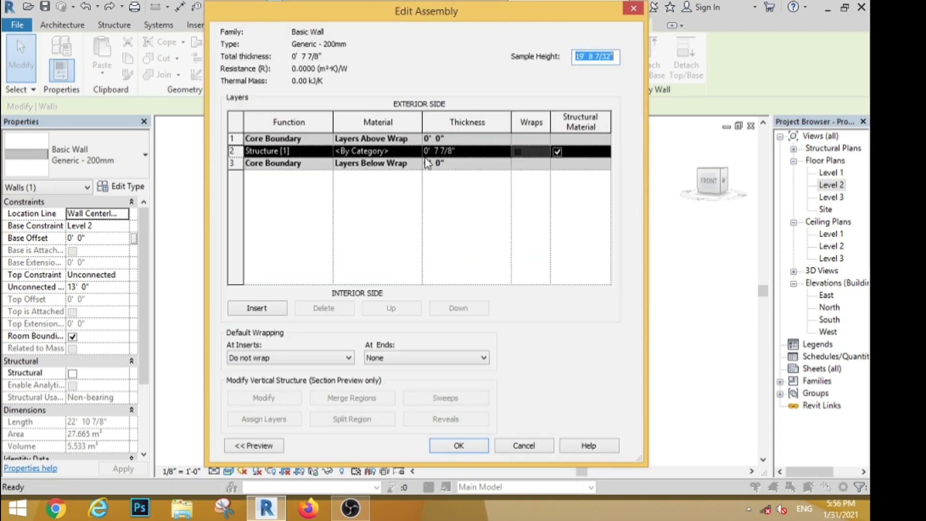
{"action": "left_click", "coordinate": [418, 151]}
{"action": "left_click", "coordinate": [418, 152]}
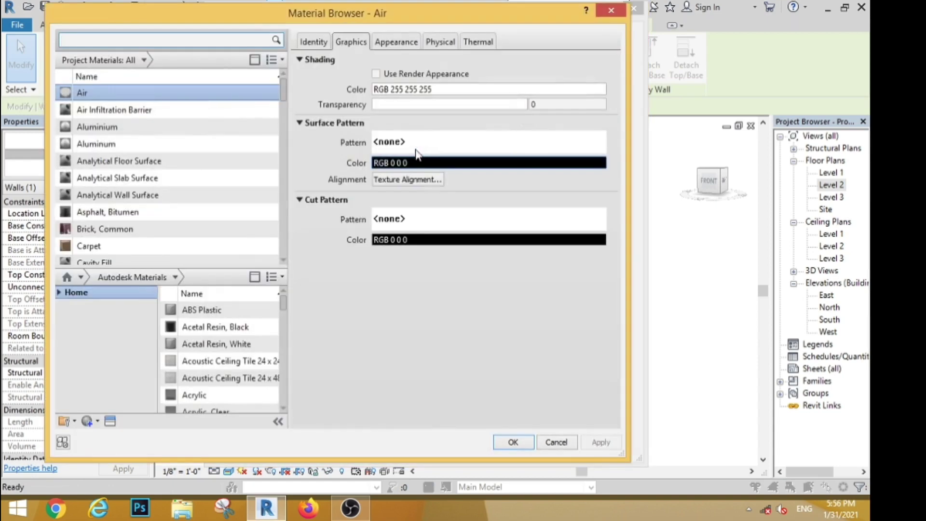
{"action": "left_click", "coordinate": [397, 42]}
{"action": "left_click", "coordinate": [102, 438]}
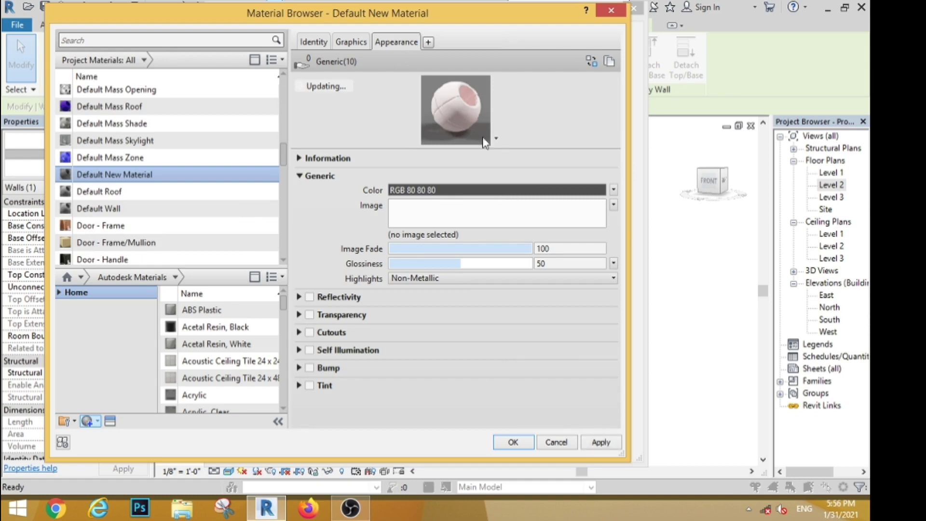
Step: Set the new material's appearance color to light pink, RGB 255-225-225, and apply it to the Generic - 200mm wall type
{"action": "left_click", "coordinate": [418, 193]}
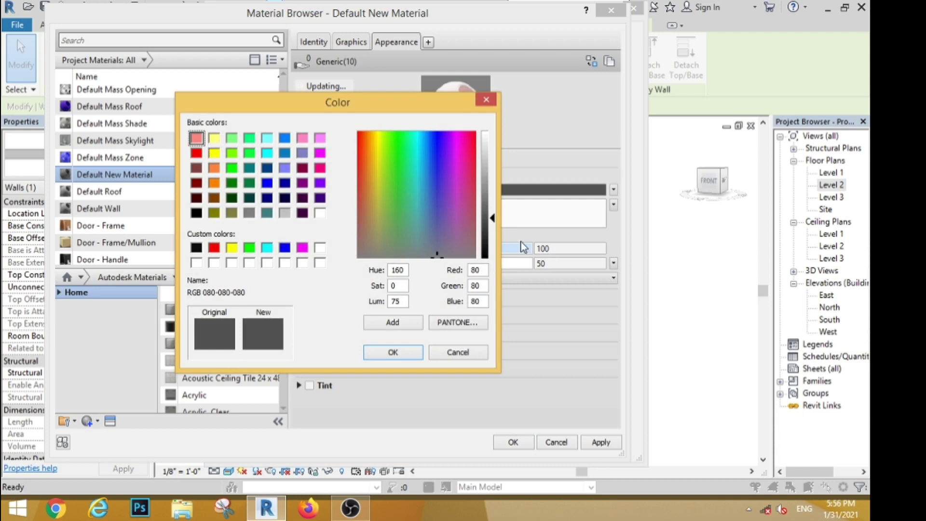
{"action": "left_click", "coordinate": [197, 140]}
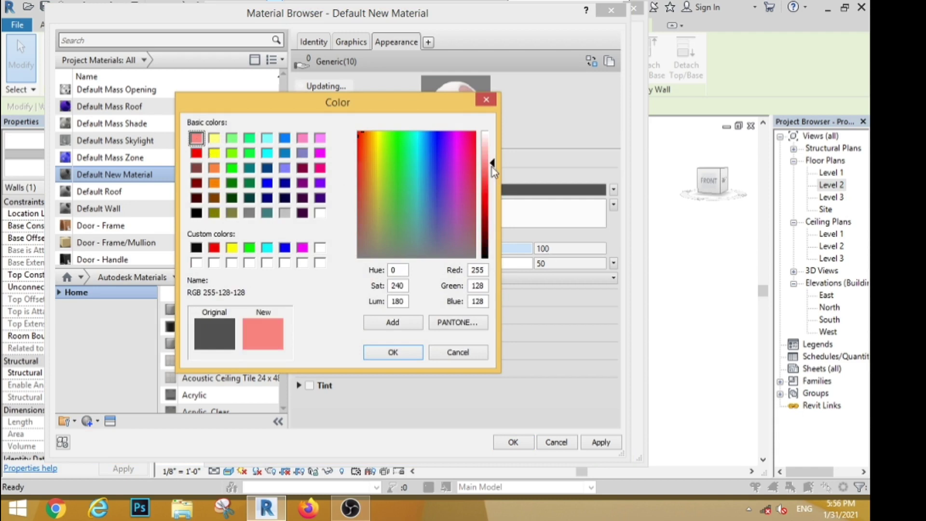
{"action": "left_click_drag", "start_coordinate": [492, 166], "coordinate": [493, 147]}
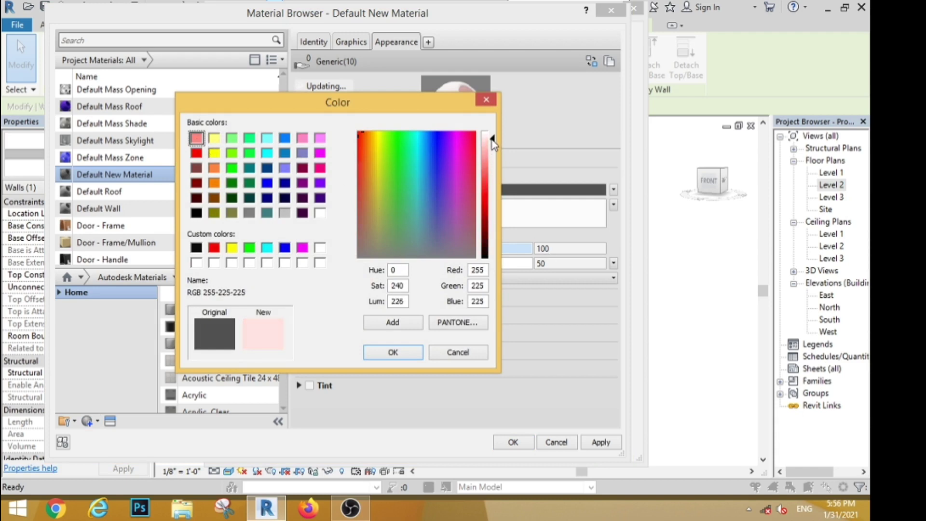
{"action": "left_click", "coordinate": [404, 354]}
{"action": "left_click", "coordinate": [514, 443]}
{"action": "left_click", "coordinate": [473, 447]}
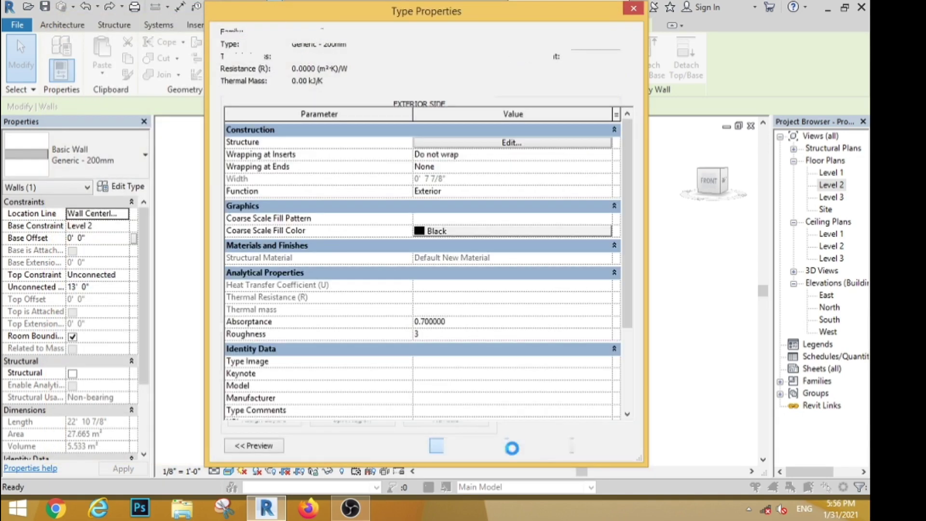
{"action": "left_click", "coordinate": [595, 450]}
{"action": "left_click", "coordinate": [478, 445]}
{"action": "left_click", "coordinate": [628, 418]}
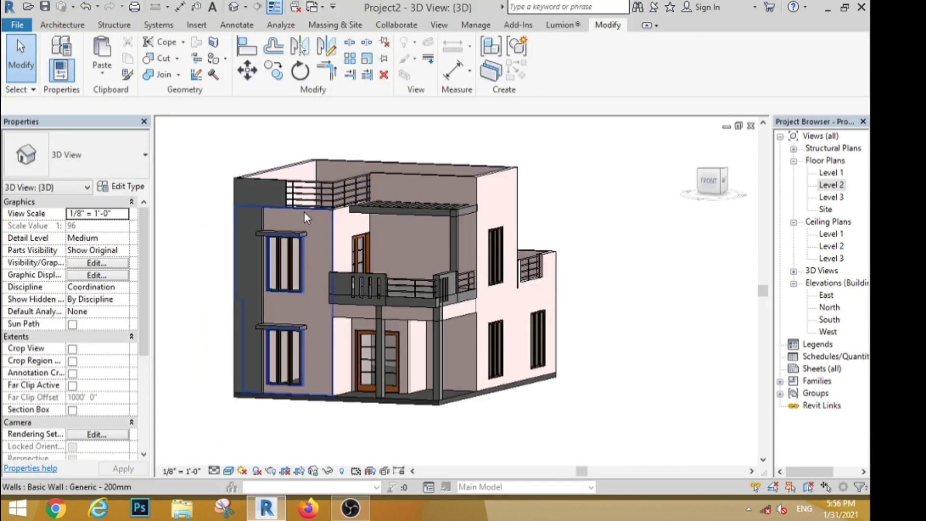
Step: Duplicate the wall type of the front wall with the two sunshaded windows as Generic - 200mm 2
{"action": "left_click", "coordinate": [304, 212]}
{"action": "left_click", "coordinate": [121, 187]}
{"action": "left_click", "coordinate": [597, 58]}
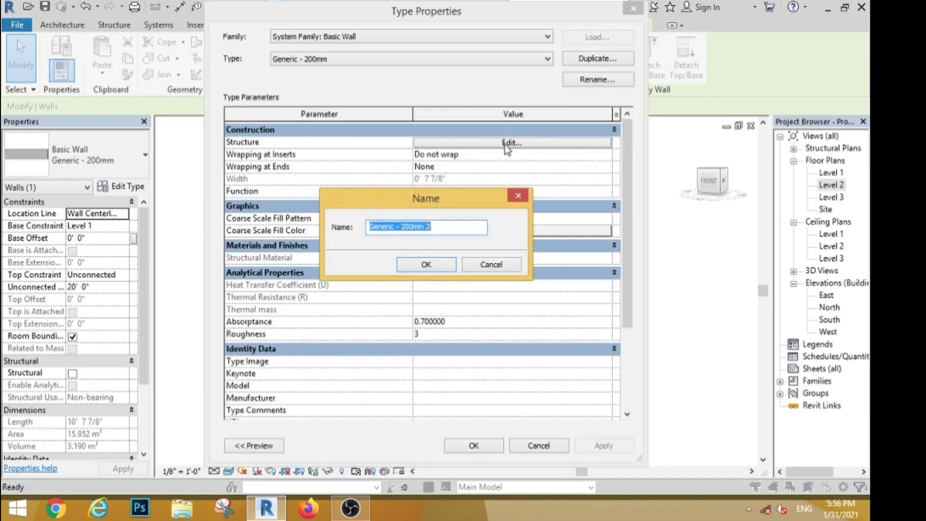
{"action": "left_click", "coordinate": [424, 264]}
Step: Assign the Brick, Adobe material to the structure layer of the Generic - 200mm 2 wall type
{"action": "left_click", "coordinate": [510, 143]}
{"action": "left_click", "coordinate": [421, 152]}
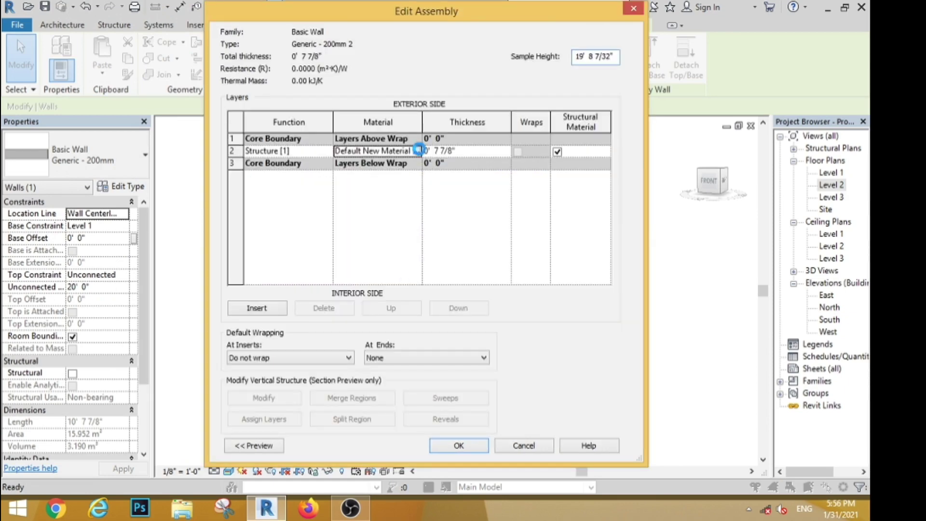
{"action": "left_click", "coordinate": [420, 150]}
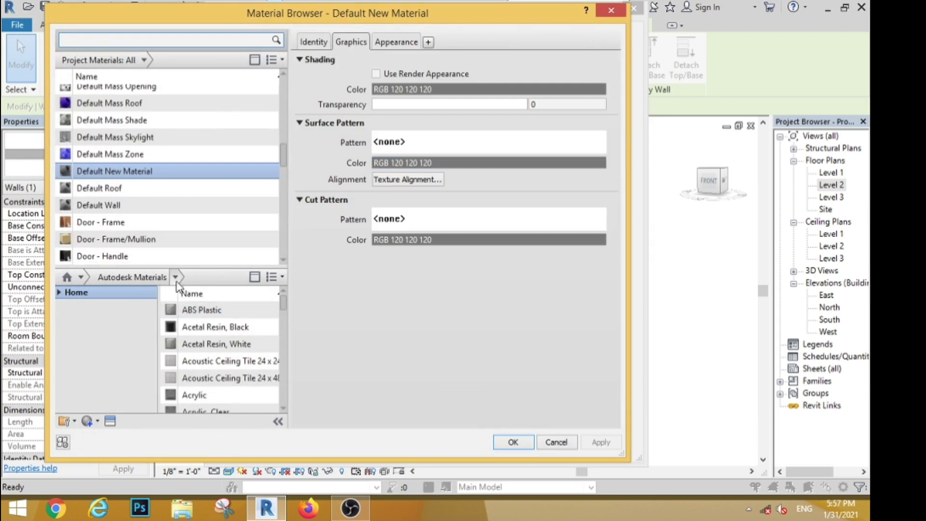
{"action": "left_click", "coordinate": [176, 277]}
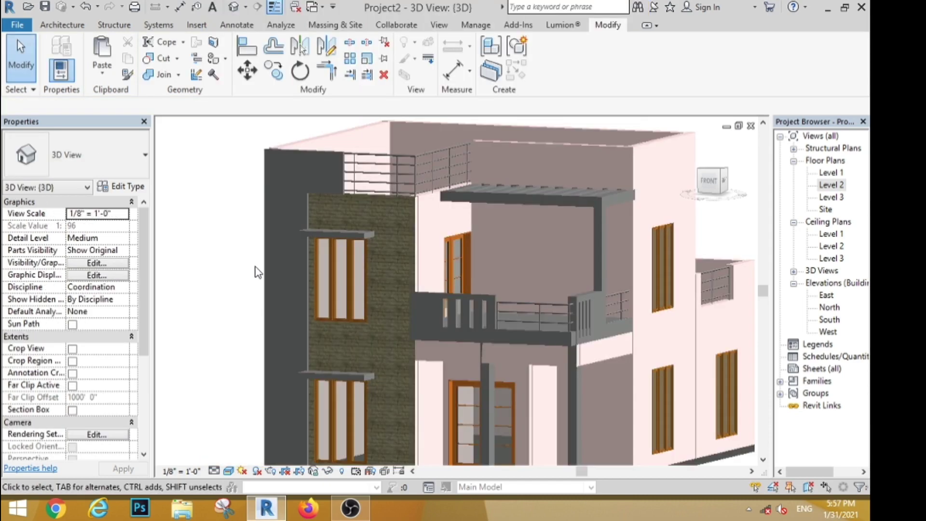
Step: Assign the Gypsum Wall Board material to the sunshade extrusion above the front windows
{"action": "scroll", "coordinate": [208, 260], "scroll_direction": "down", "scroll_amount": 2}
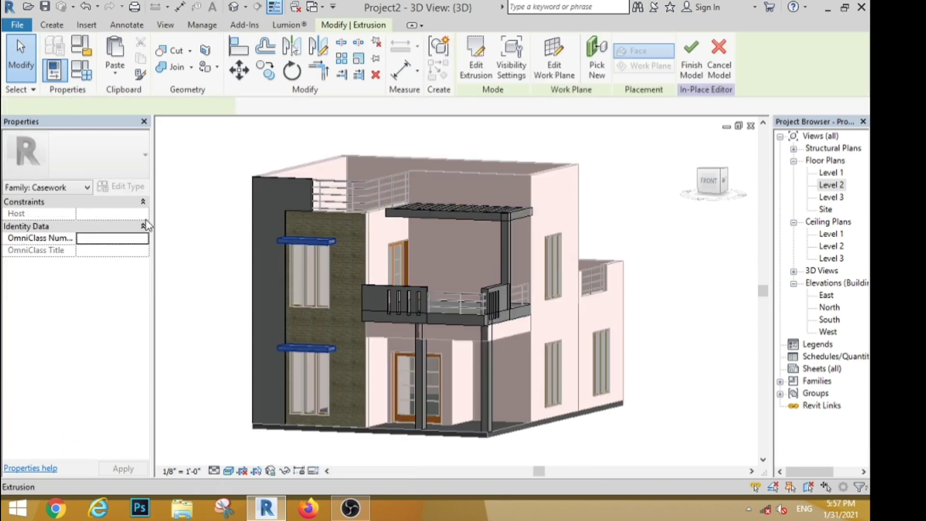
{"action": "left_click", "coordinate": [134, 298]}
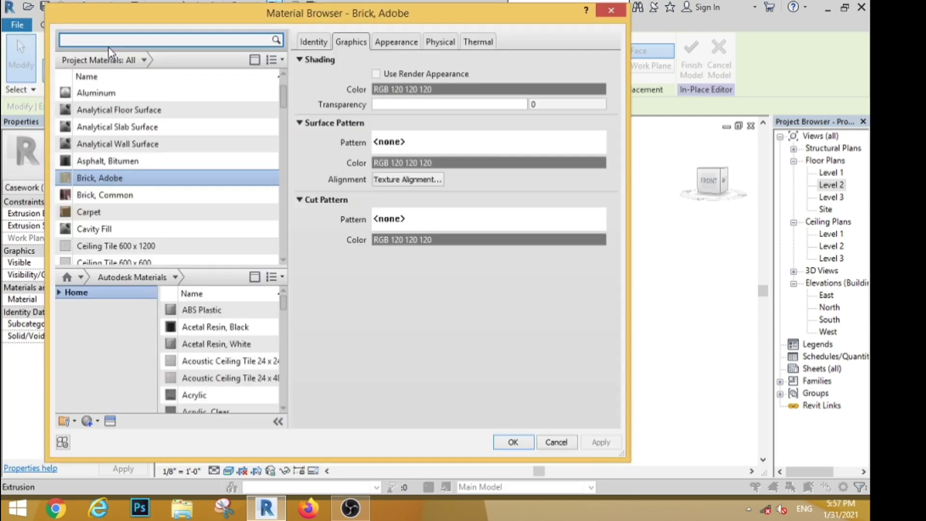
{"action": "left_click", "coordinate": [107, 41]}
{"action": "type", "text": "gyp"}
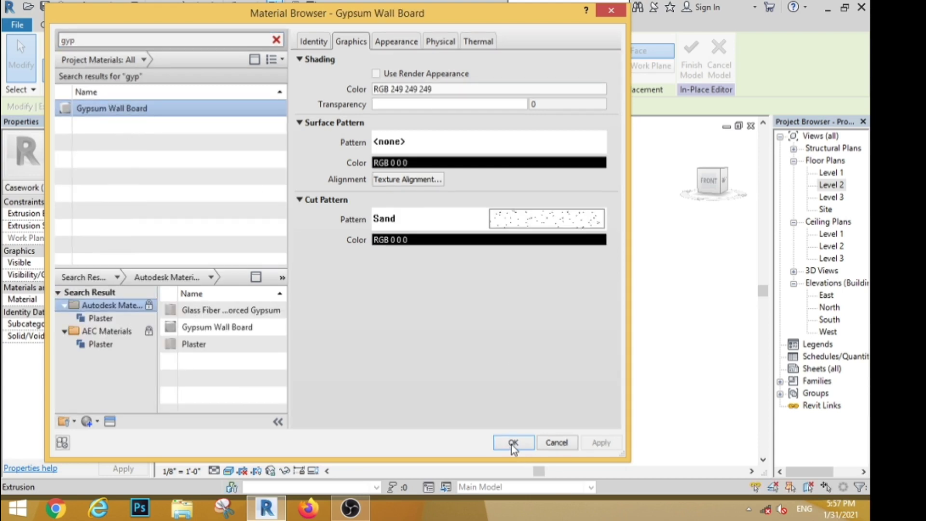
{"action": "left_click", "coordinate": [513, 443]}
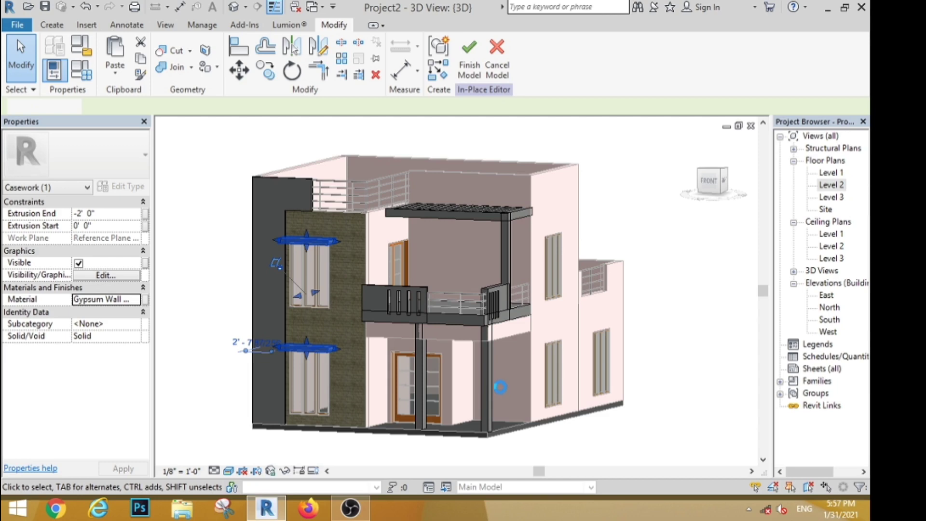
Step: Assign the Gypsum Wall Board material to the balcony slab extrusion
{"action": "left_click", "coordinate": [450, 322]}
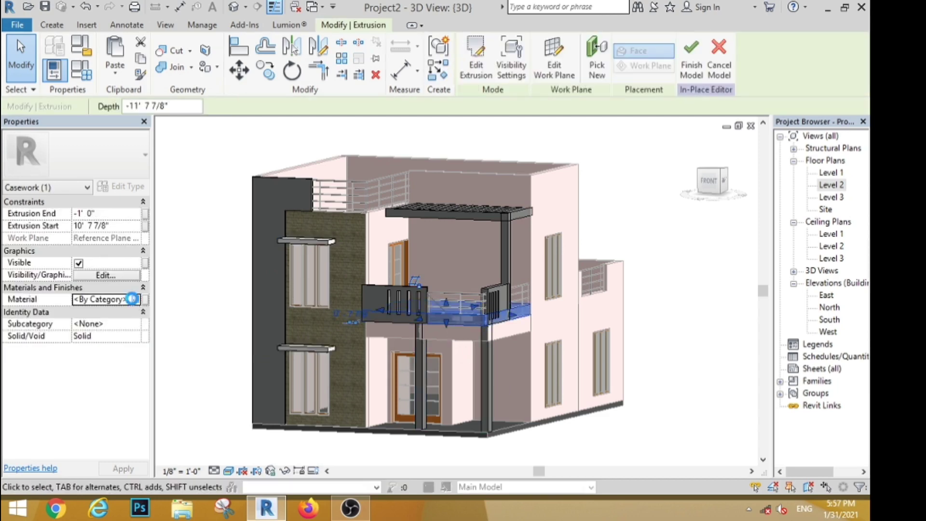
{"action": "left_click", "coordinate": [131, 299]}
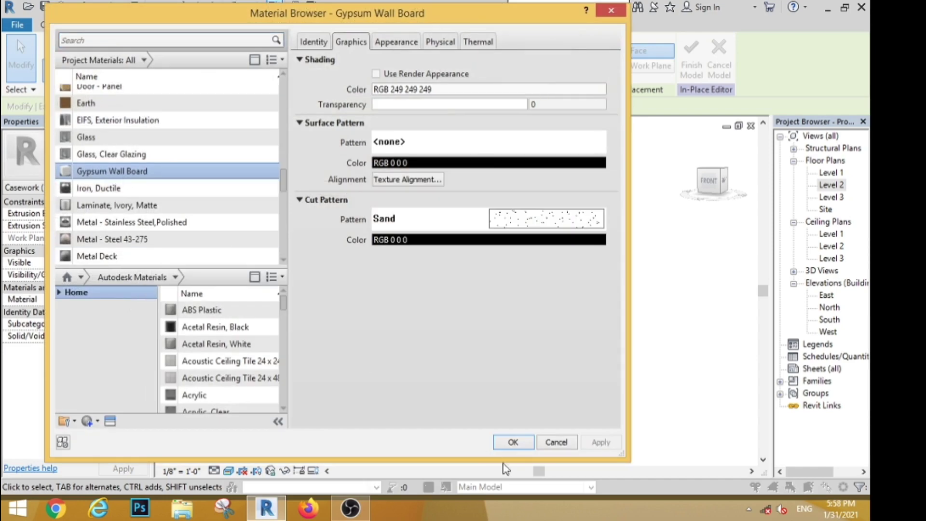
{"action": "left_click", "coordinate": [513, 442]}
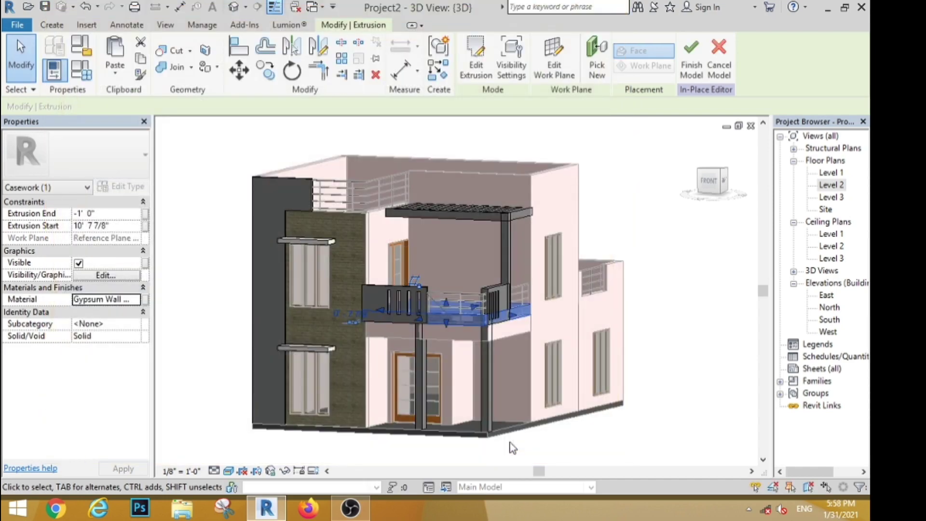
{"action": "left_click", "coordinate": [641, 441]}
Step: Create a new material for the pergola extrusion above the balcony
{"action": "left_click", "coordinate": [479, 215]}
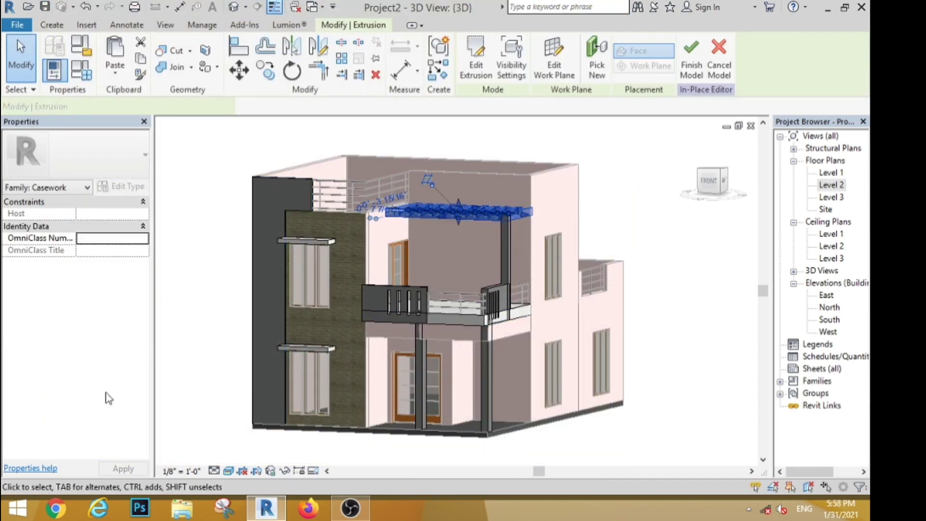
{"action": "left_click", "coordinate": [134, 299]}
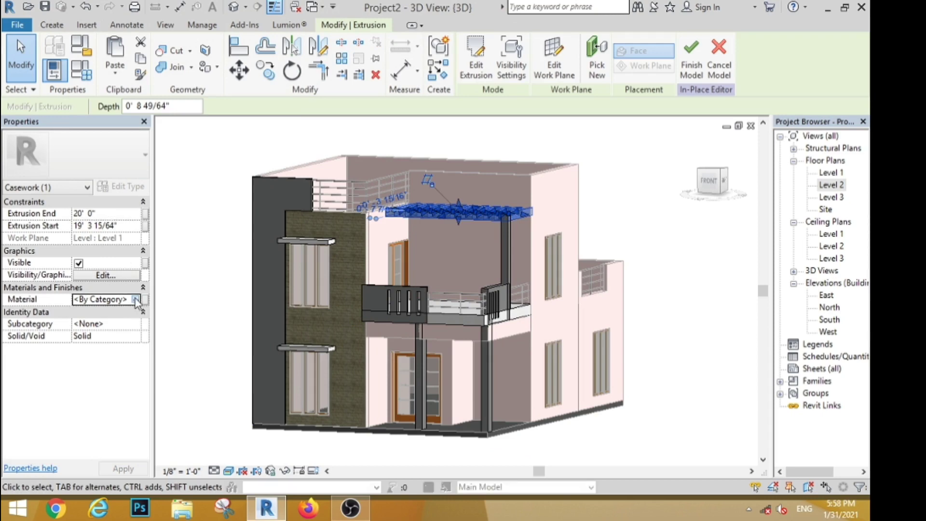
{"action": "left_click", "coordinate": [138, 300]}
{"action": "left_click", "coordinate": [87, 422]}
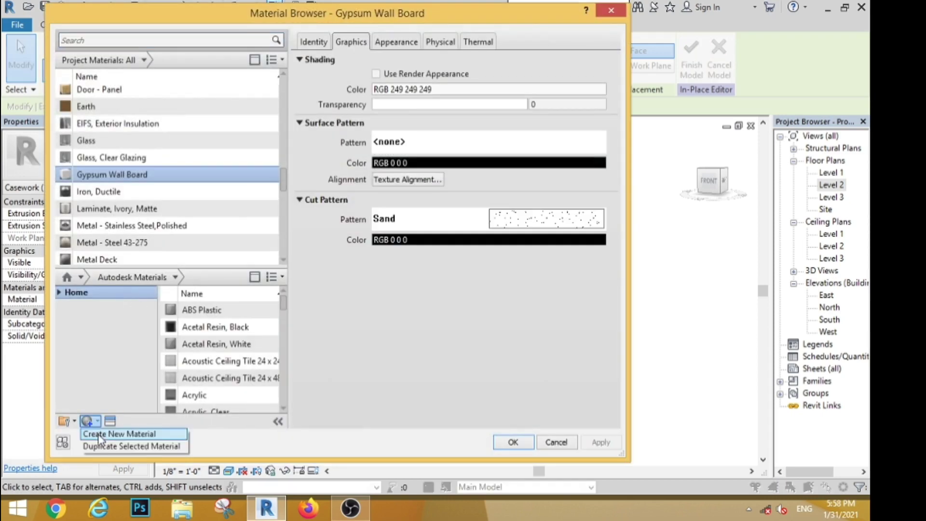
{"action": "left_click", "coordinate": [107, 432]}
Step: Set the new material's appearance color to yellow, RGB 240-240-0, and apply it to the pergola
{"action": "left_click", "coordinate": [397, 42]}
{"action": "left_click", "coordinate": [419, 193]}
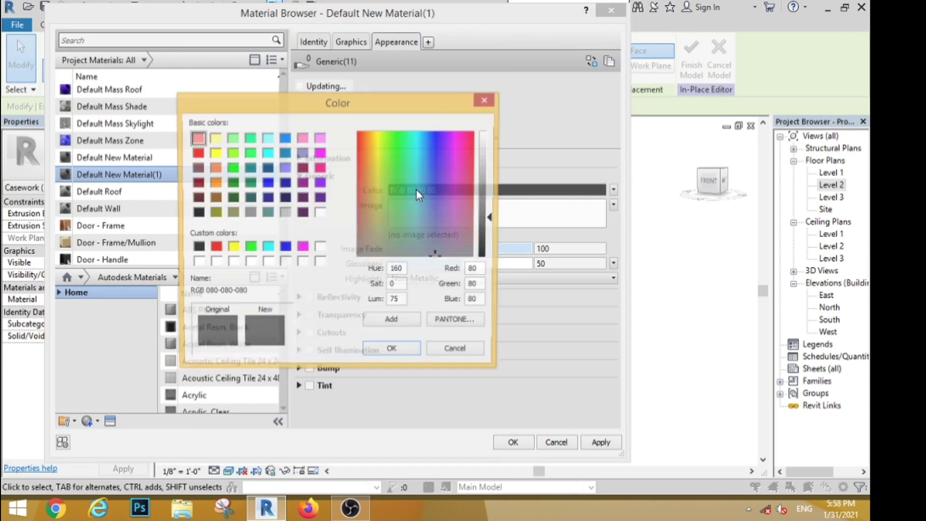
{"action": "left_click", "coordinate": [214, 153]}
{"action": "left_click_drag", "start_coordinate": [491, 192], "coordinate": [491, 199]}
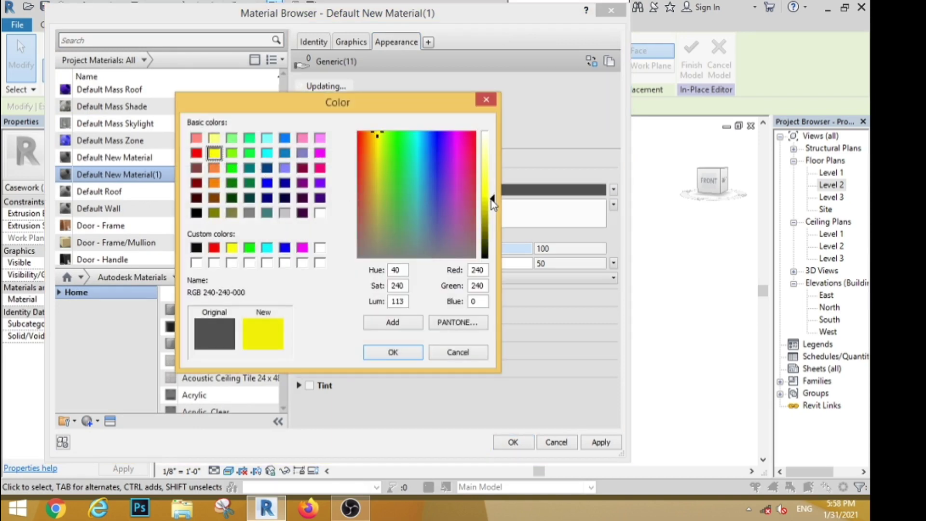
{"action": "key", "text": "Return"}
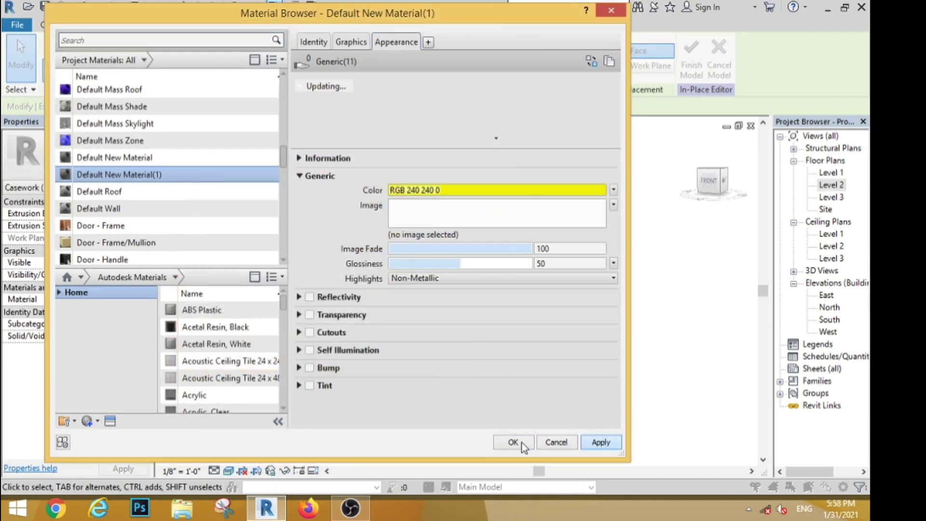
{"action": "left_click", "coordinate": [513, 442]}
{"action": "left_click", "coordinate": [623, 387]}
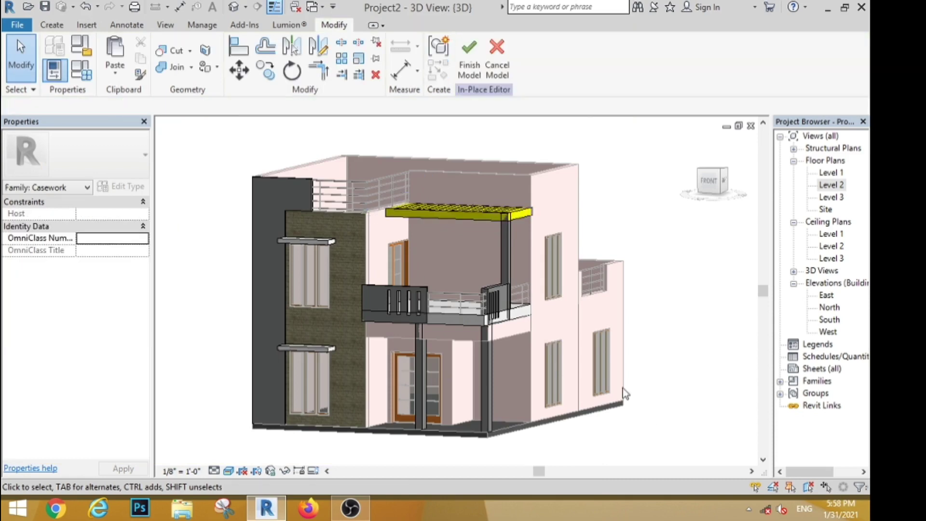
Step: Assign the yellow Default New Material(1) to the slotted front parapet of the balcony
{"action": "left_click", "coordinate": [382, 290]}
{"action": "left_click", "coordinate": [136, 300]}
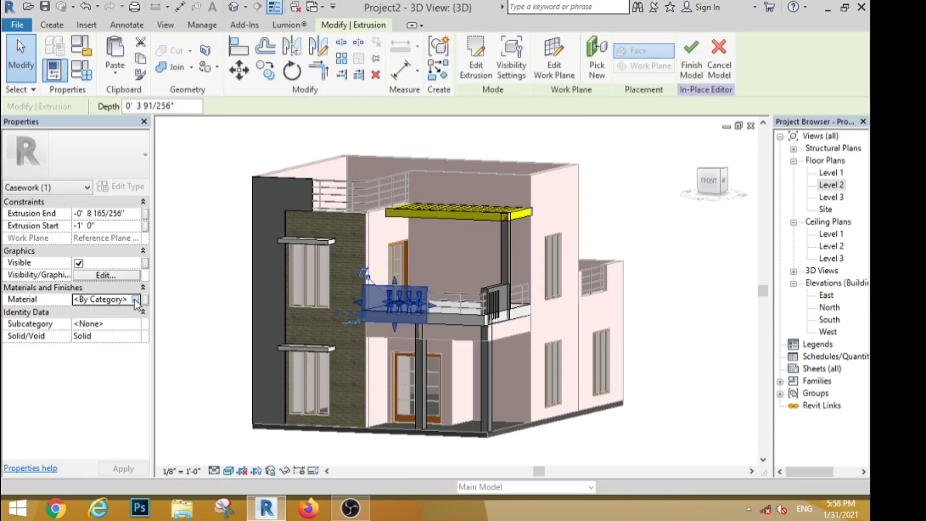
{"action": "left_click", "coordinate": [134, 300]}
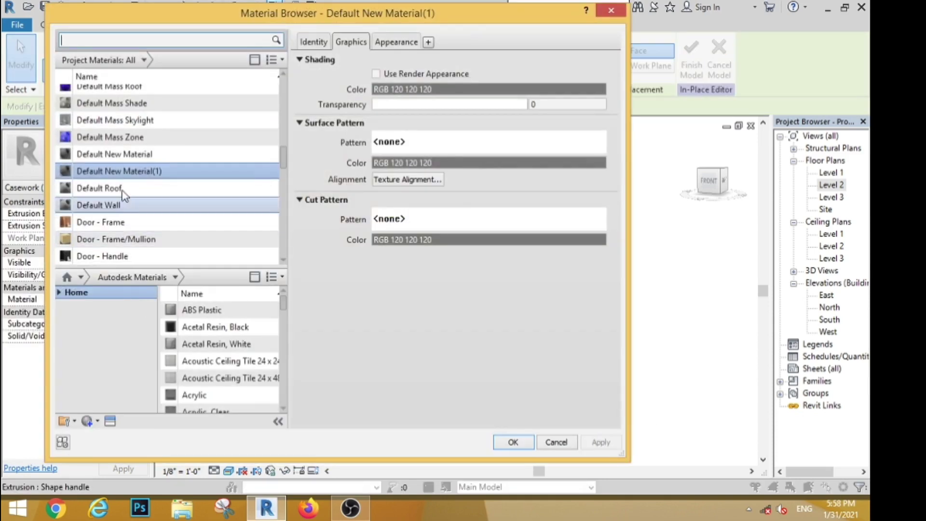
{"action": "left_click", "coordinate": [509, 442]}
{"action": "left_click", "coordinate": [648, 414]}
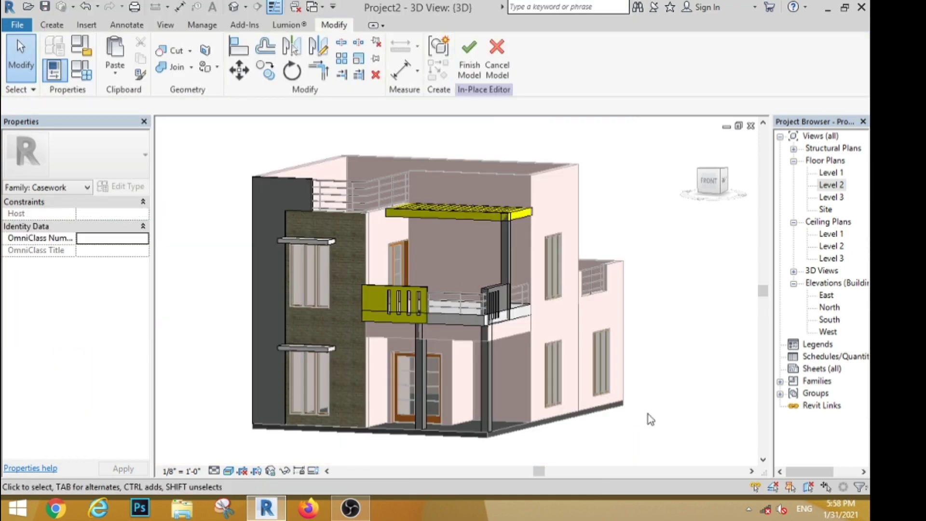
Step: Assign the yellow Default New Material(1) to the slotted parapet at the balcony's outer corner
{"action": "left_click", "coordinate": [491, 293]}
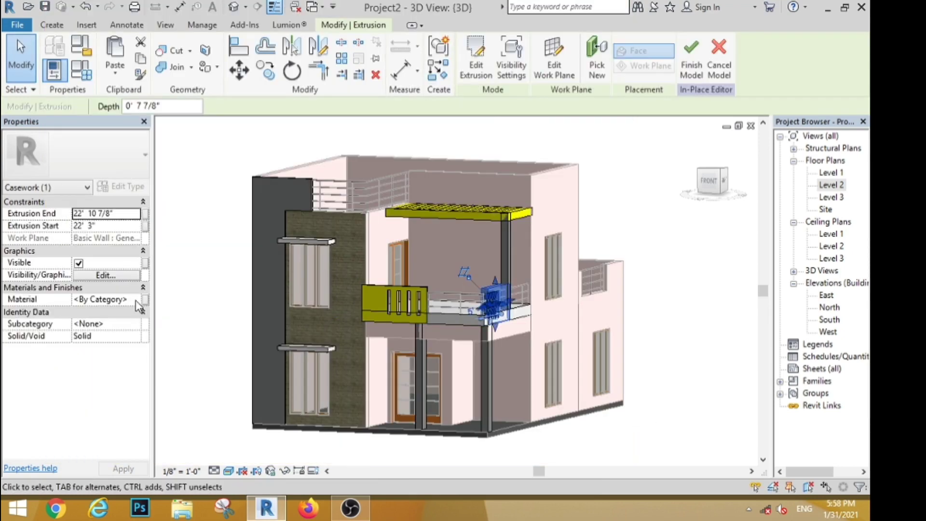
{"action": "left_click", "coordinate": [136, 300]}
{"action": "left_click", "coordinate": [136, 300]}
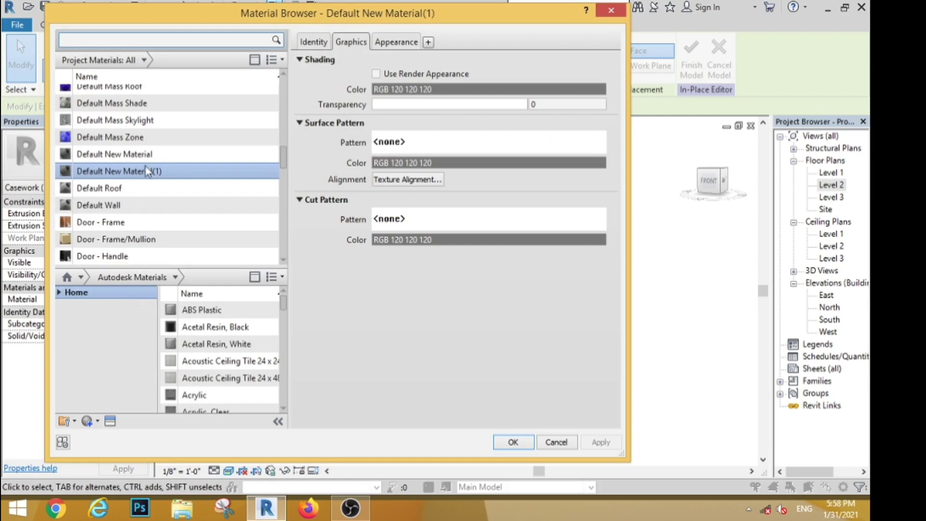
{"action": "left_click", "coordinate": [513, 442]}
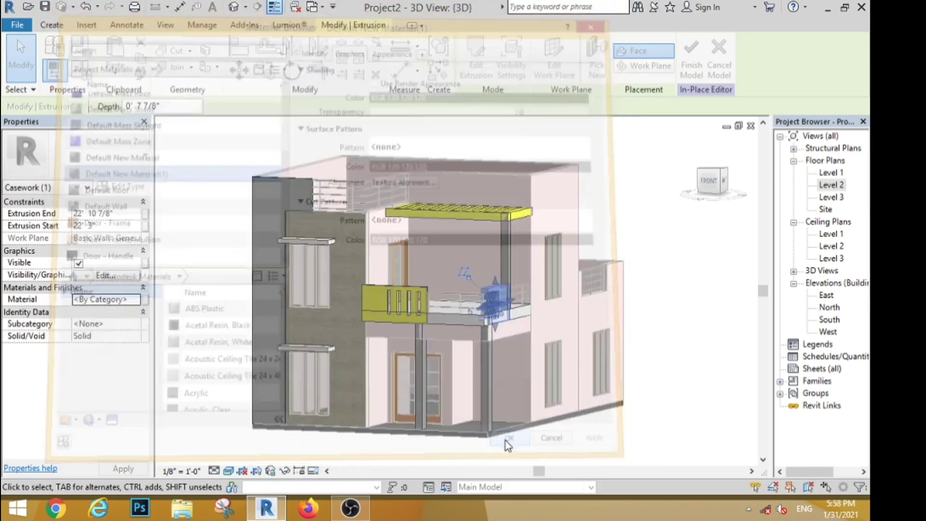
{"action": "left_click", "coordinate": [654, 424]}
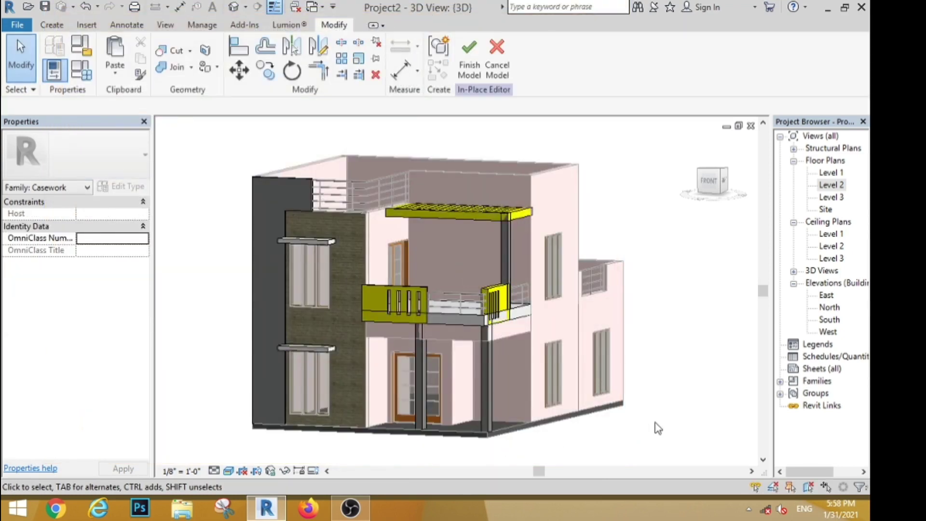
Step: Assign the yellow Default New Material(1) to the ground-floor columns supporting the balcony
{"action": "left_click", "coordinate": [488, 382]}
{"action": "left_click", "coordinate": [126, 300]}
{"action": "left_click", "coordinate": [135, 300]}
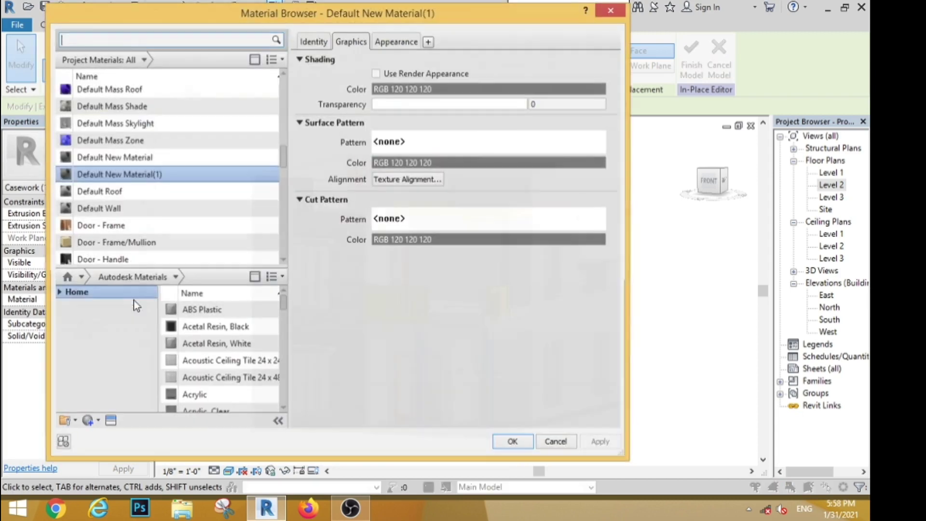
{"action": "left_click", "coordinate": [512, 442]}
{"action": "left_click", "coordinate": [604, 431]}
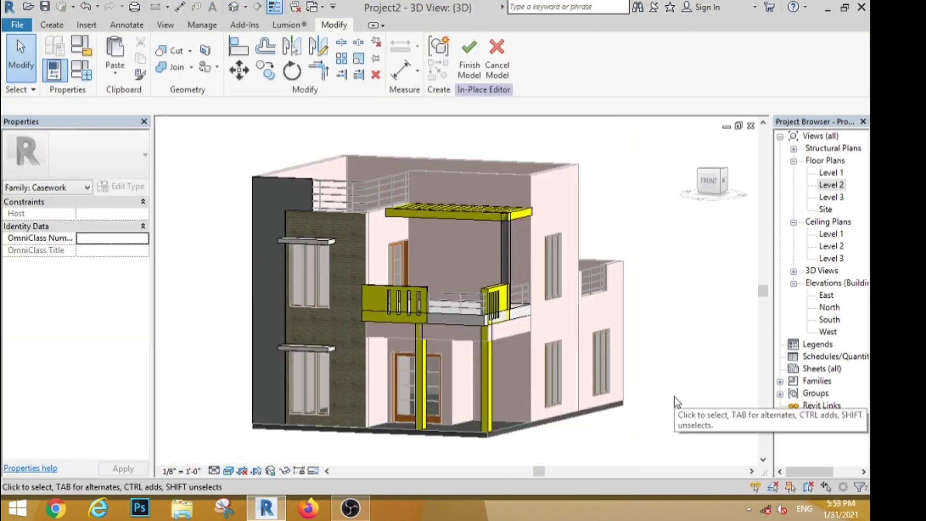
Step: Create another new material for the upper balcony column beneath the pergola
{"action": "left_click", "coordinate": [508, 265]}
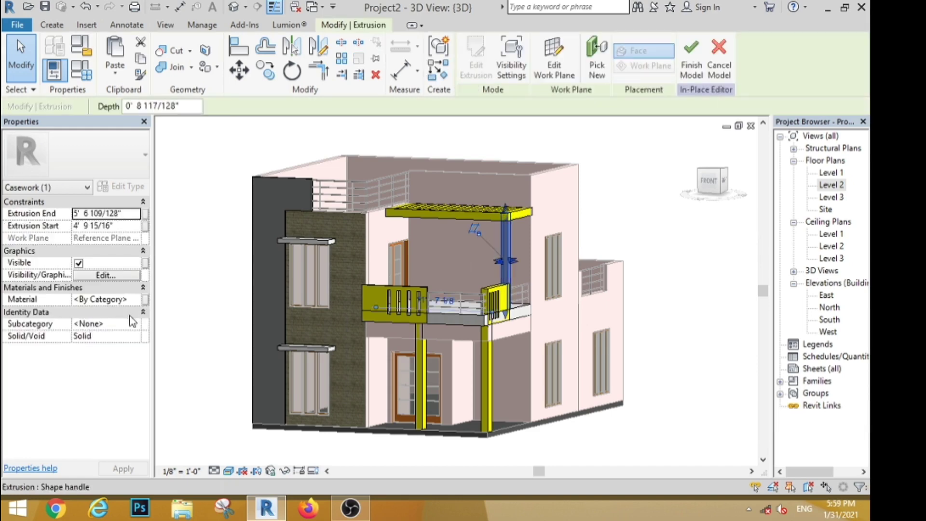
{"action": "left_click", "coordinate": [126, 299]}
{"action": "left_click", "coordinate": [136, 299]}
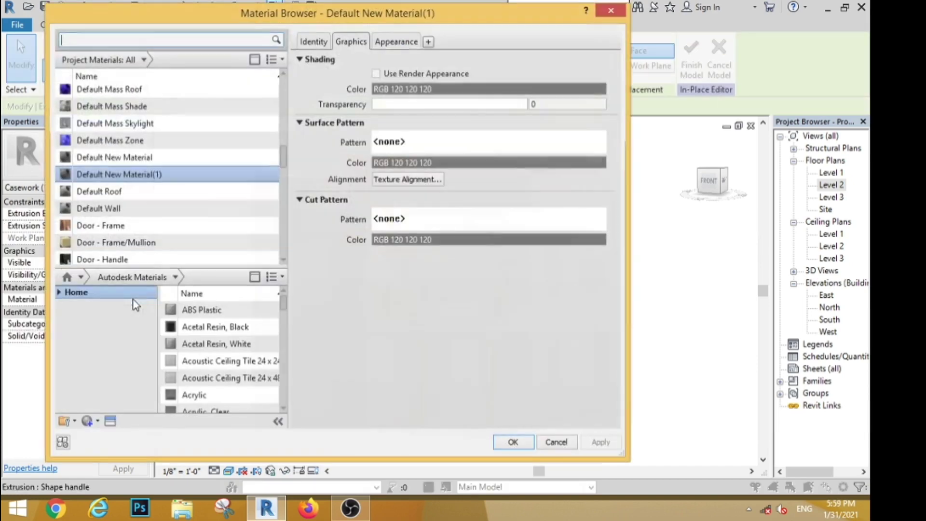
{"action": "left_click", "coordinate": [87, 423]}
{"action": "left_click", "coordinate": [116, 485]}
Step: Set the new material's appearance color to orange, RGB 255-151-47, and apply it to the upper balcony column
{"action": "left_click", "coordinate": [396, 42]}
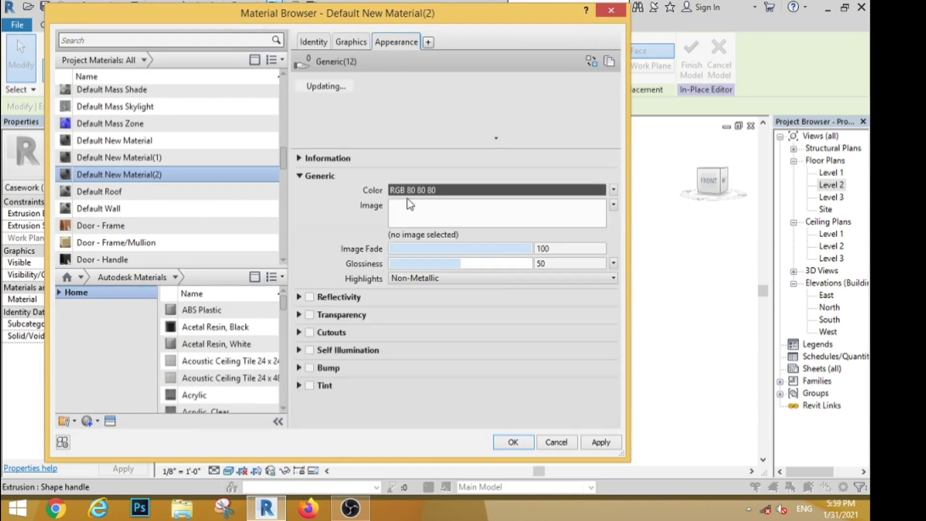
{"action": "left_click", "coordinate": [408, 191]}
{"action": "left_click", "coordinate": [214, 183]}
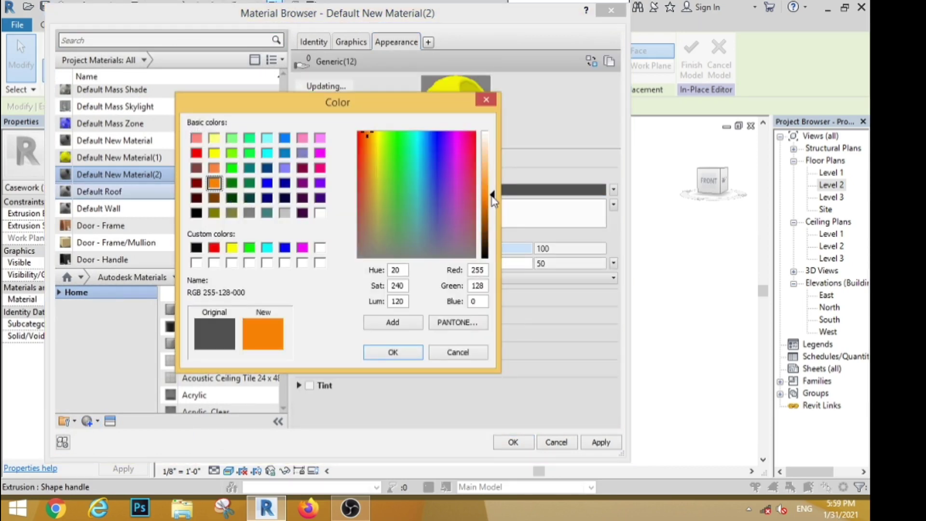
{"action": "left_click_drag", "start_coordinate": [492, 196], "coordinate": [490, 186]}
{"action": "left_click", "coordinate": [392, 352]}
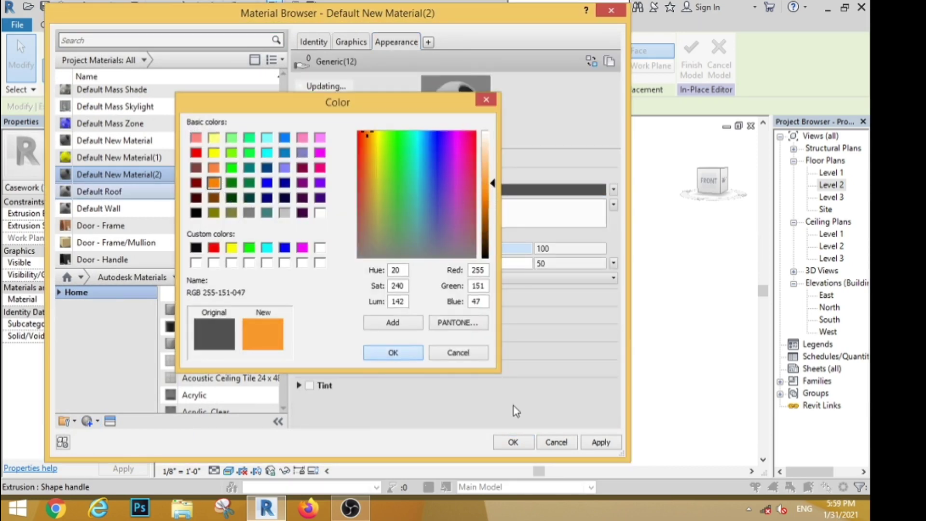
{"action": "left_click", "coordinate": [513, 442]}
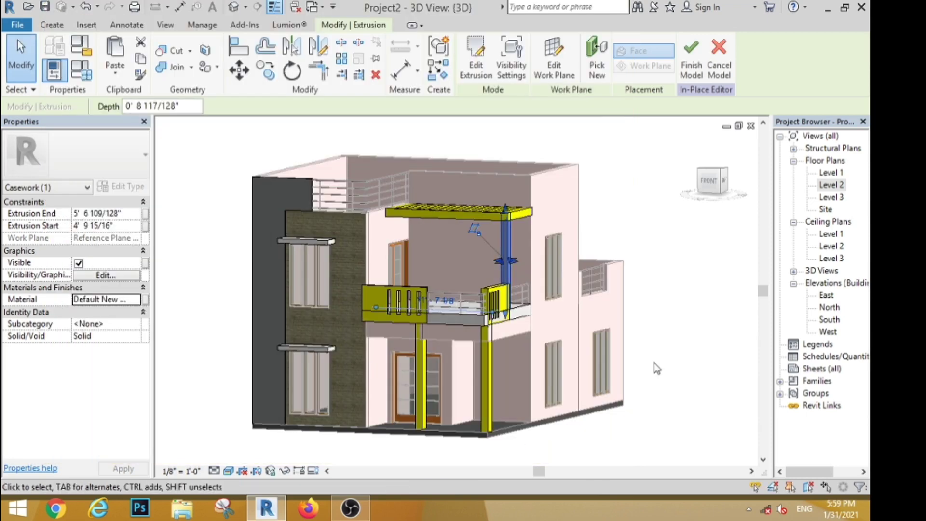
{"action": "left_click", "coordinate": [675, 348]}
Step: Assign the orange Default New Material(2) to the L-shaped frame along the front facade's outer edge
{"action": "left_click", "coordinate": [279, 282]}
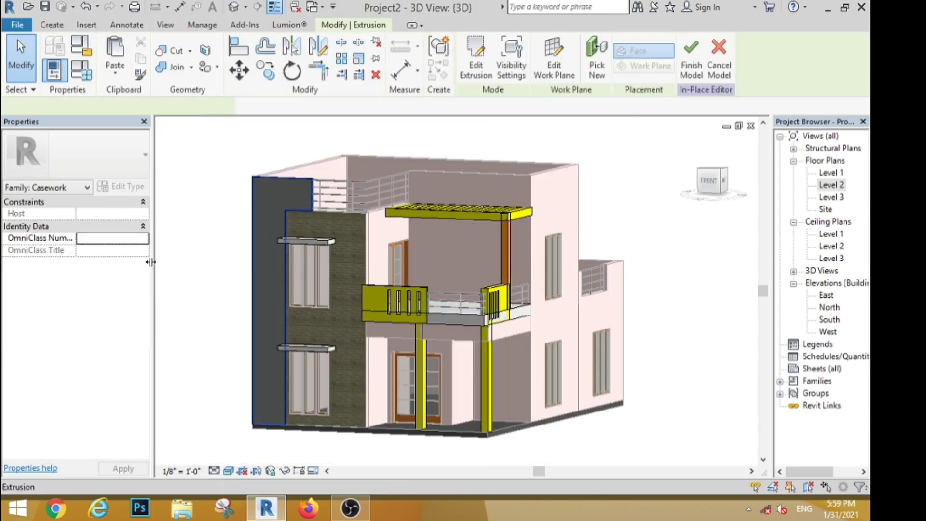
{"action": "left_click", "coordinate": [136, 300]}
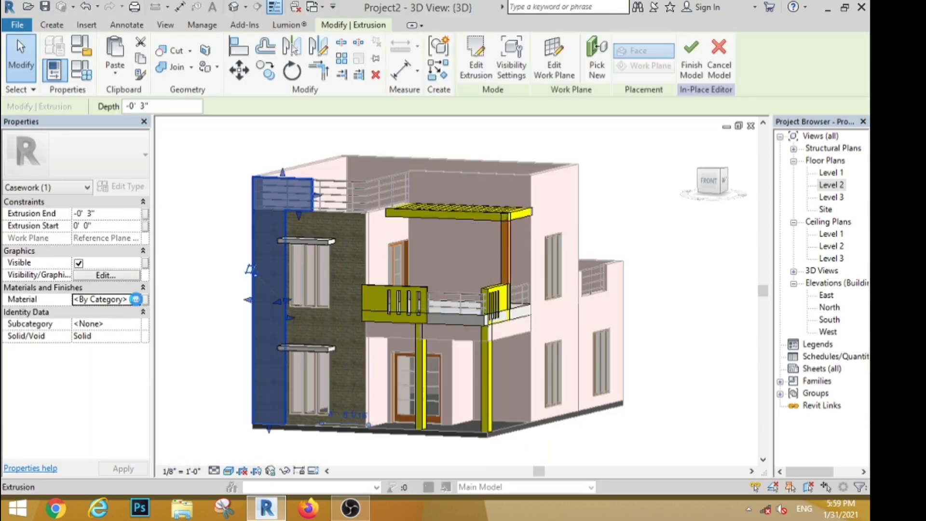
{"action": "left_click", "coordinate": [136, 299]}
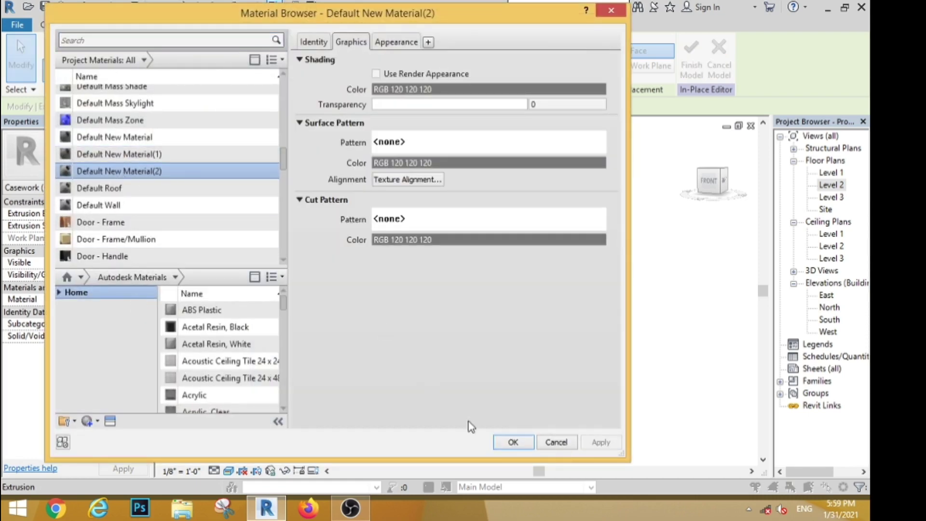
{"action": "left_click", "coordinate": [514, 441]}
{"action": "left_click", "coordinate": [590, 438]}
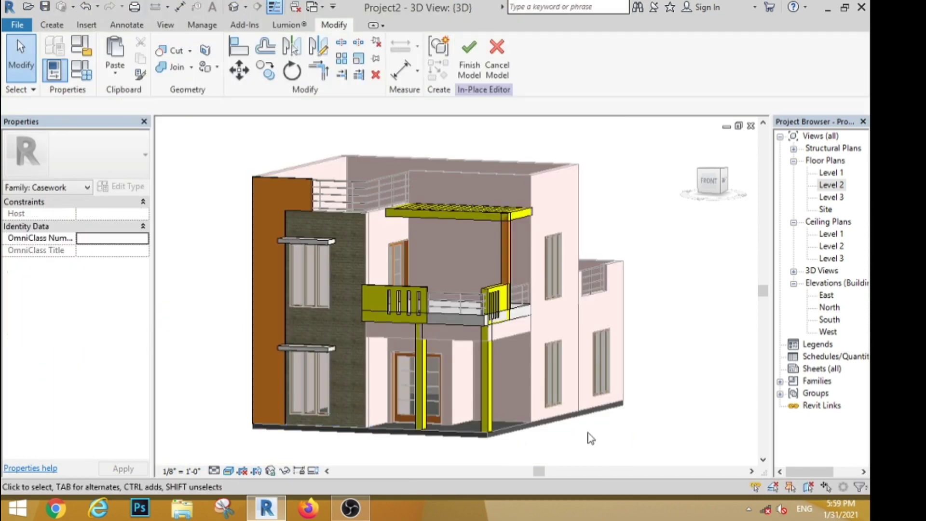
Step: Start a new extrusion in the front view and set its work plane to a named reference plane
{"action": "left_click", "coordinate": [710, 183]}
{"action": "left_click", "coordinate": [52, 24]}
{"action": "left_click", "coordinate": [113, 55]}
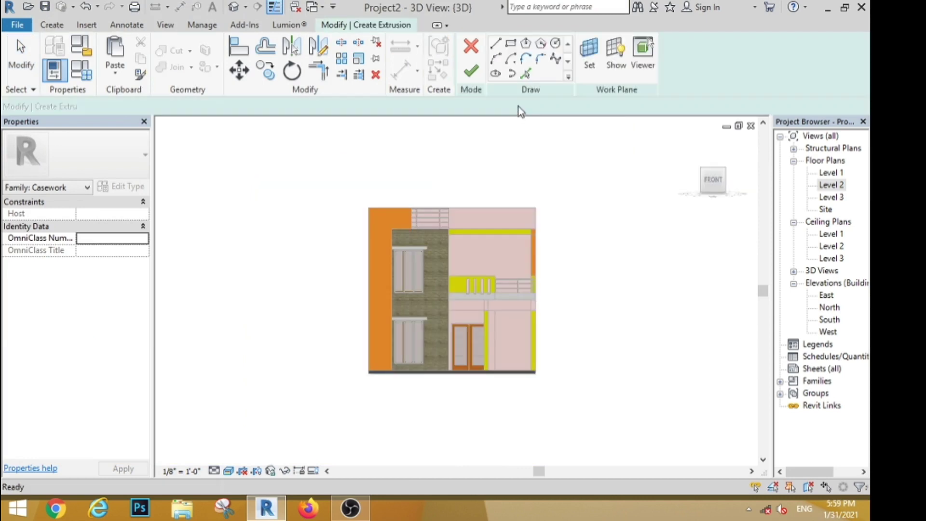
{"action": "left_click", "coordinate": [510, 44]}
{"action": "left_click", "coordinate": [589, 53]}
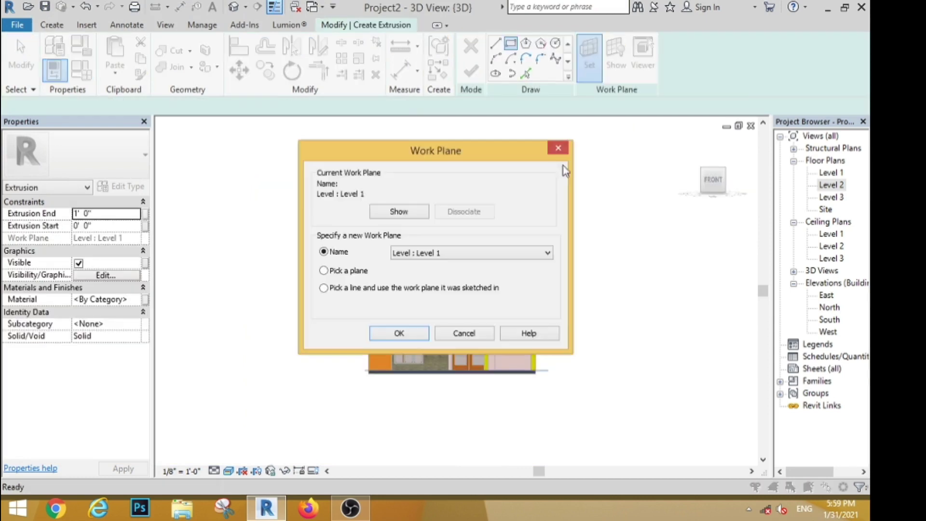
{"action": "left_click", "coordinate": [477, 256]}
{"action": "left_click", "coordinate": [456, 293]}
{"action": "left_click", "coordinate": [400, 333]}
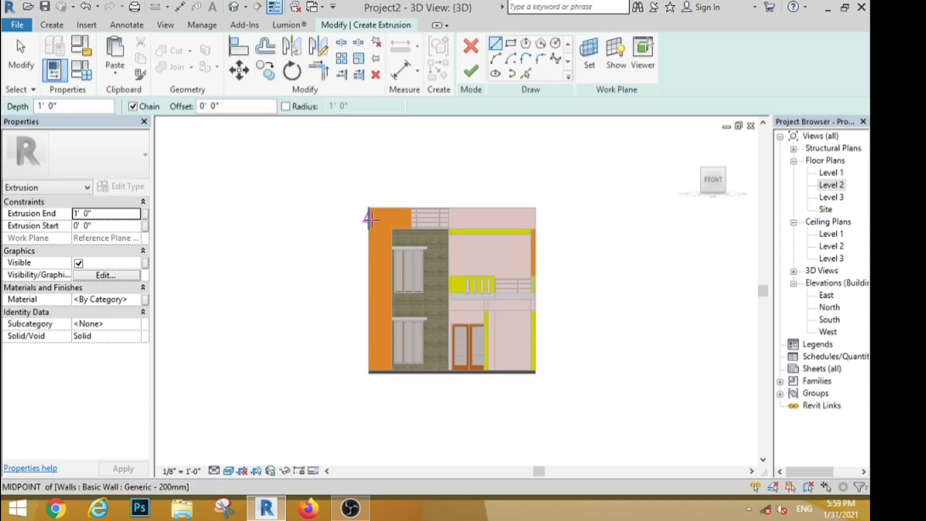
Step: Sketch a horizontal rectangle about 1'-2" by 0'-2" across the orange frame's outer edge near its upper corner
{"action": "scroll", "coordinate": [368, 215], "scroll_direction": "up", "scroll_amount": 5}
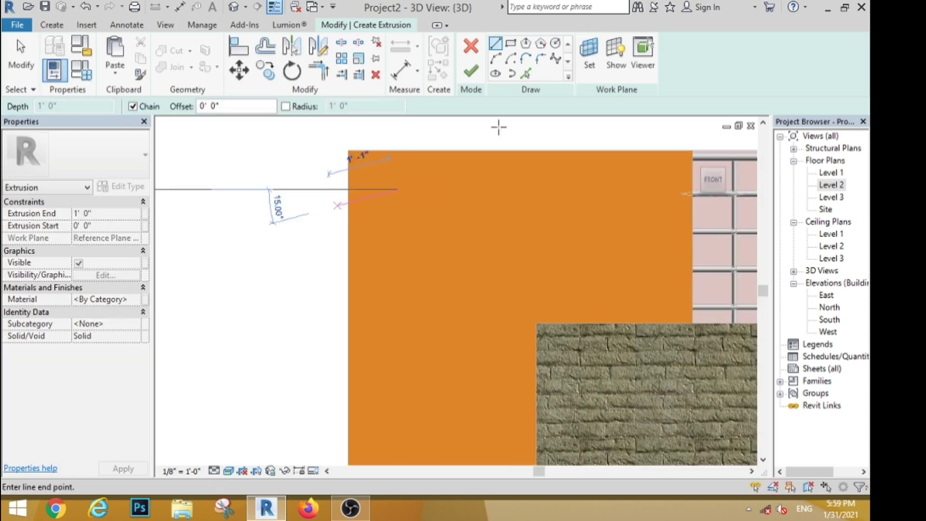
{"action": "left_click", "coordinate": [510, 44]}
{"action": "left_click", "coordinate": [379, 191]}
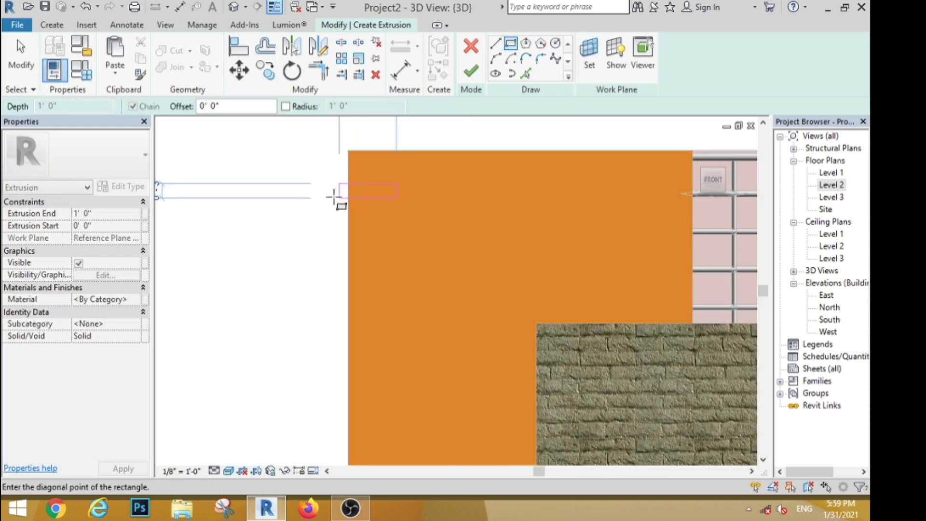
{"action": "scroll", "coordinate": [333, 196], "scroll_direction": "up", "scroll_amount": 2}
{"action": "left_click", "coordinate": [331, 195]}
{"action": "left_click", "coordinate": [23, 66]}
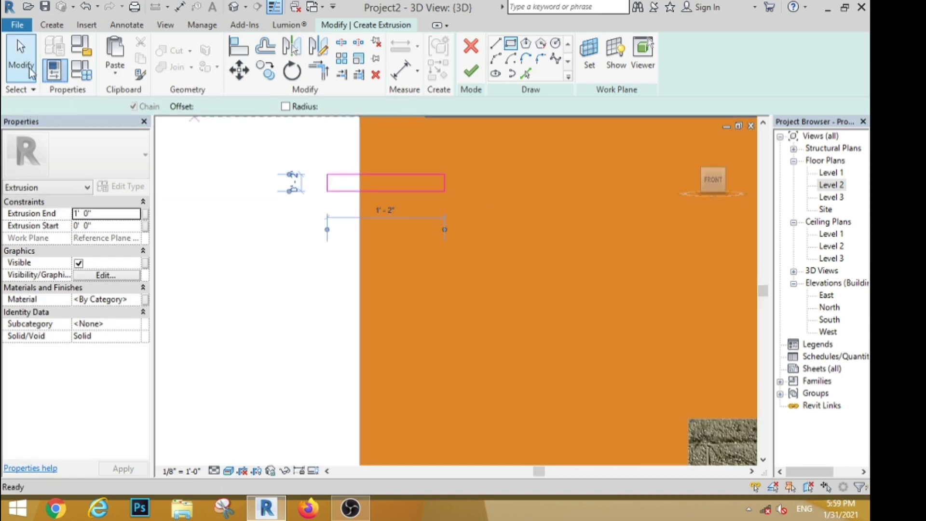
Step: Copy the small rectangle twice straight down at even spacing and finish the extrusion of the three bars
{"action": "scroll", "coordinate": [239, 193], "scroll_direction": "down", "scroll_amount": 2}
{"action": "mouse_move", "coordinate": [328, 187]}
{"action": "left_mouse_down"}
{"action": "mouse_move", "coordinate": [393, 245]}
{"action": "mouse_move", "coordinate": [380, 205]}
{"action": "left_mouse_up"}
{"action": "left_click", "coordinate": [20, 56]}
{"action": "left_click_drag", "start_coordinate": [236, 161], "coordinate": [381, 272]}
{"action": "left_click", "coordinate": [264, 73]}
{"action": "left_click", "coordinate": [406, 207]}
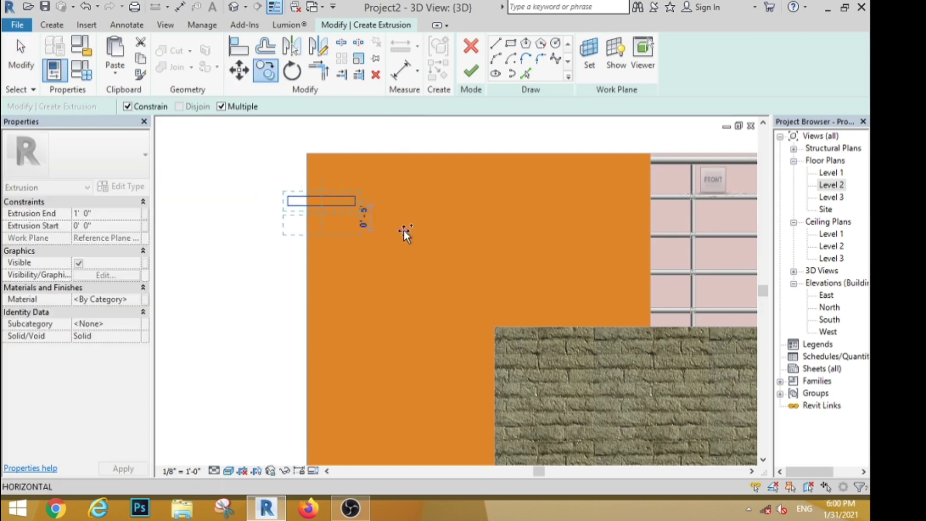
{"action": "left_click", "coordinate": [407, 241]}
{"action": "left_click", "coordinate": [406, 274]}
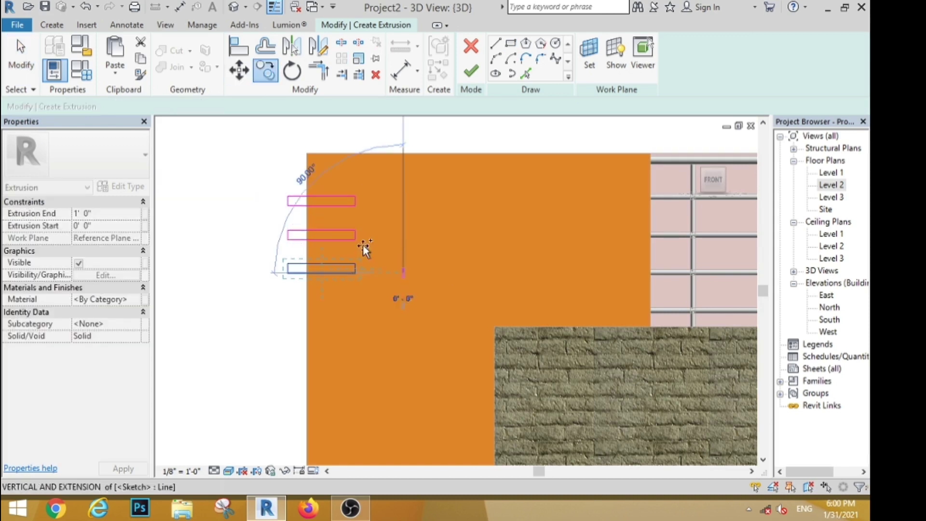
{"action": "key", "text": "Escape"}
{"action": "key", "text": "Escape"}
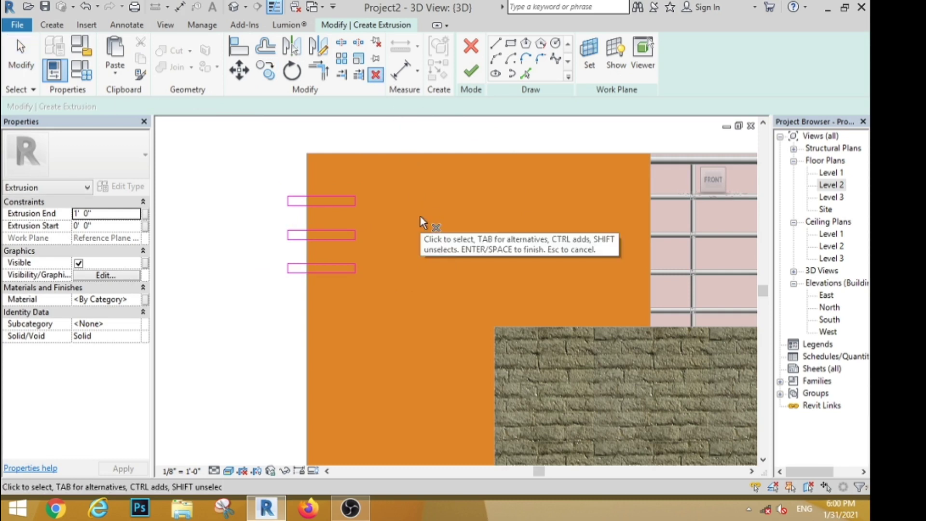
{"action": "left_click", "coordinate": [473, 74]}
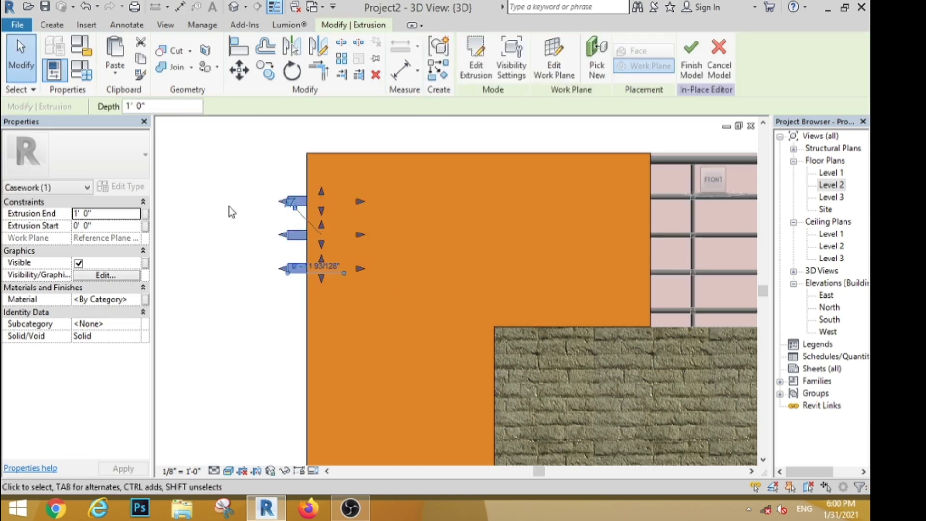
{"action": "left_click", "coordinate": [229, 207]}
Step: In the left view, adjust the bars' extrusion ends so they project about 5 inches from the orange frame's front face
{"action": "left_click", "coordinate": [690, 146]}
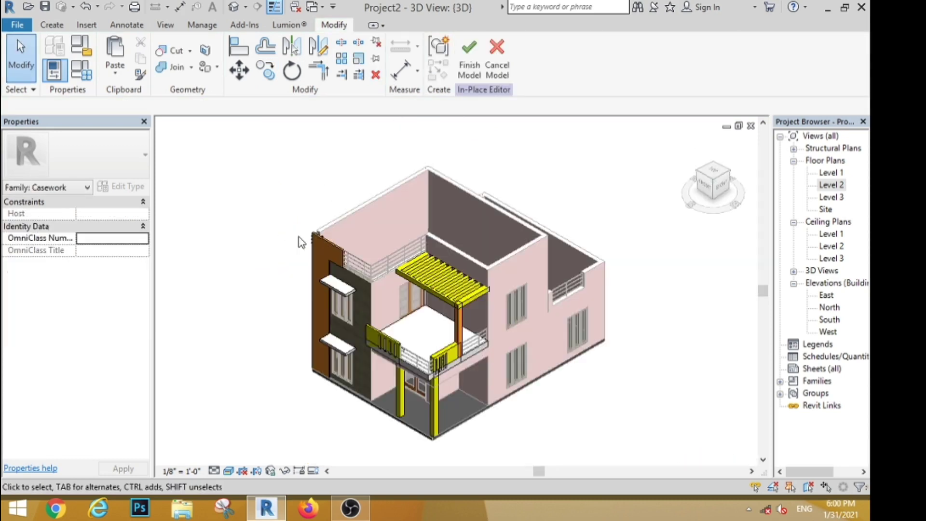
{"action": "scroll", "coordinate": [256, 248], "scroll_direction": "down", "scroll_amount": 2}
{"action": "mouse_move", "coordinate": [256, 248]}
{"action": "middle_mouse_down", "text": "shift"}
{"action": "mouse_move", "coordinate": [561, 254]}
{"action": "mouse_move", "coordinate": [527, 256]}
{"action": "middle_mouse_up", "text": "shift"}
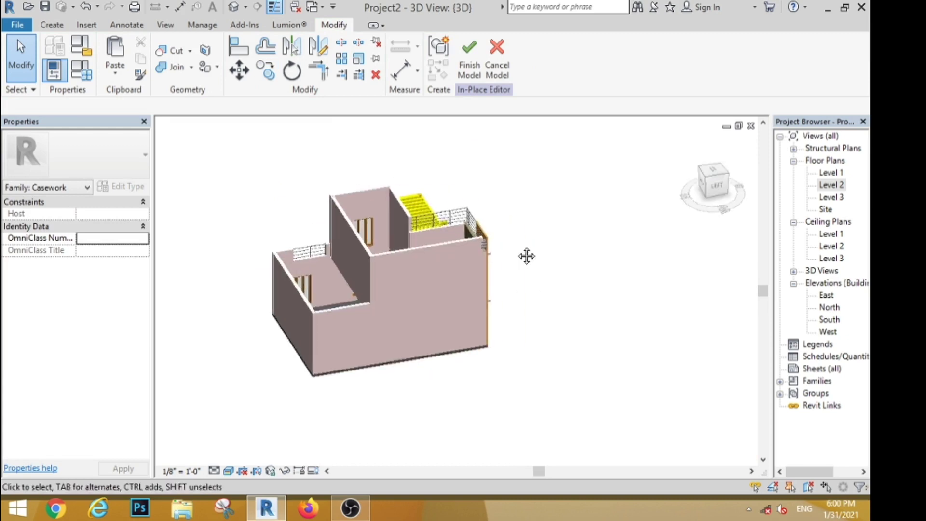
{"action": "left_click", "coordinate": [718, 187]}
{"action": "scroll", "coordinate": [598, 217], "scroll_direction": "up", "scroll_amount": 3}
{"action": "scroll", "coordinate": [378, 209], "scroll_direction": "up", "scroll_amount": 2}
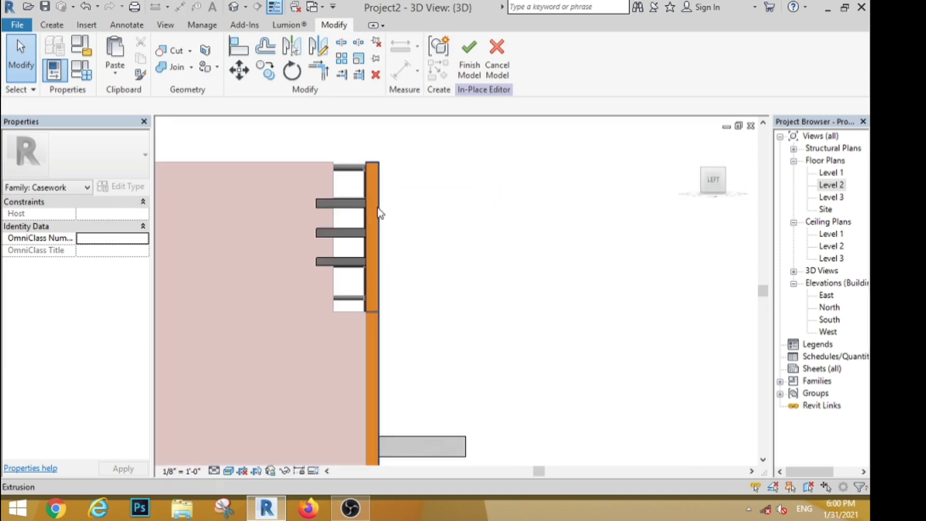
{"action": "left_click", "coordinate": [348, 200]}
{"action": "scroll", "coordinate": [404, 226], "scroll_direction": "up", "scroll_amount": 2}
{"action": "left_click_drag", "start_coordinate": [337, 247], "coordinate": [391, 248]}
{"action": "left_click_drag", "start_coordinate": [309, 270], "coordinate": [352, 282]}
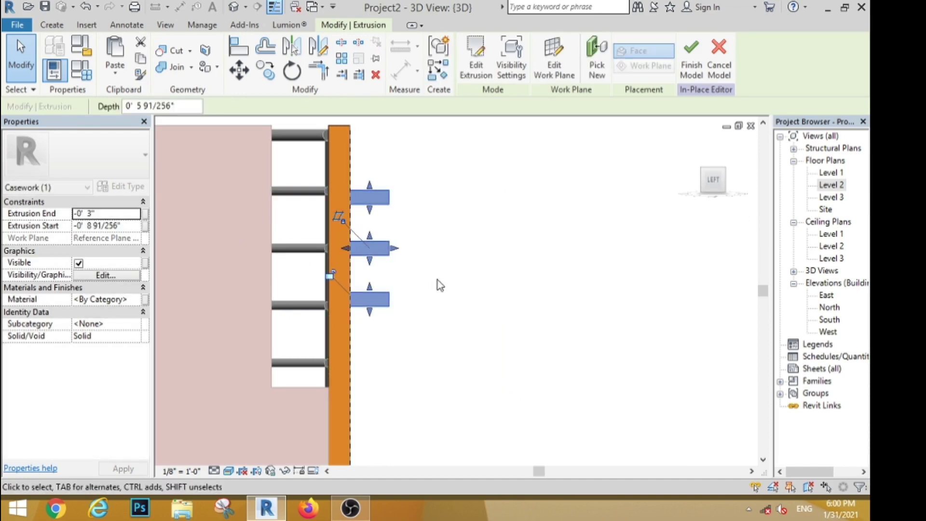
Step: Find Gypsum Wall Board with the search term "gyp" and assign it to the three projecting bars
{"action": "left_click", "coordinate": [137, 299]}
{"action": "left_click", "coordinate": [136, 299]}
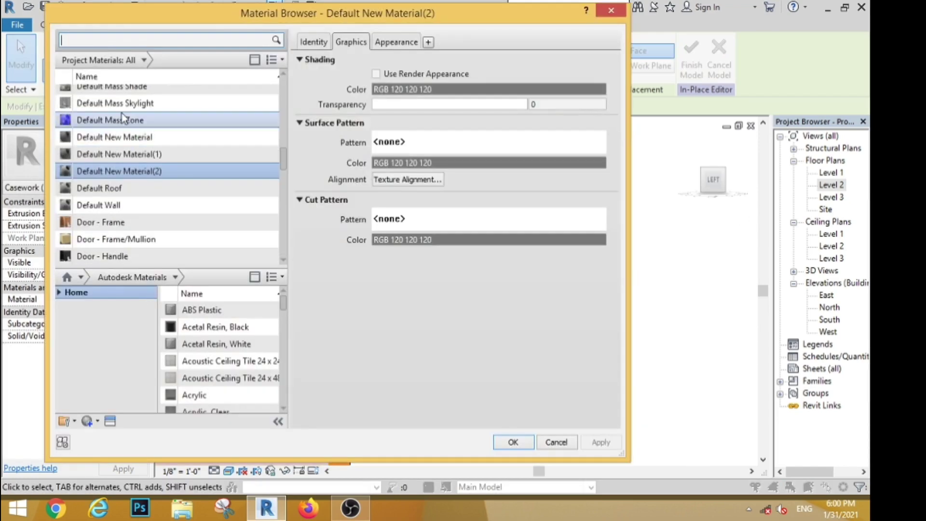
{"action": "left_click", "coordinate": [111, 40]}
{"action": "type", "text": "gyp"}
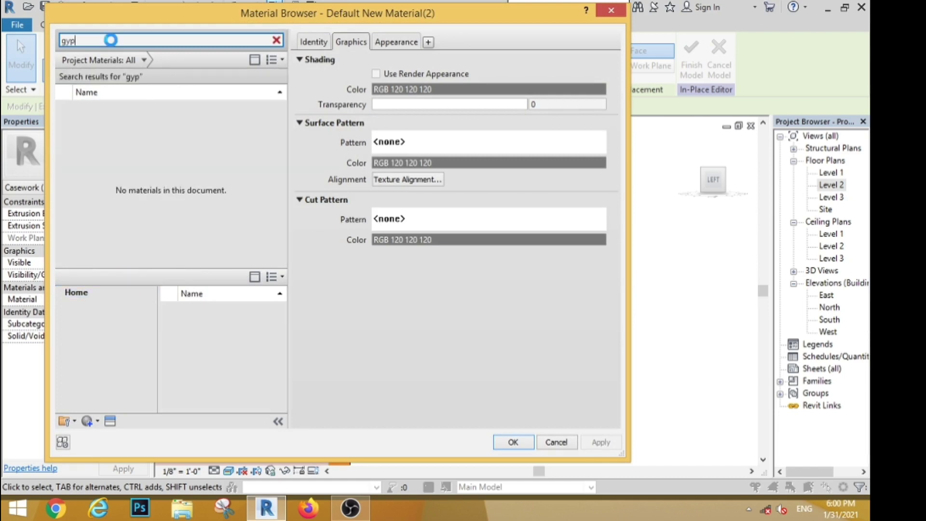
{"action": "left_click", "coordinate": [89, 110]}
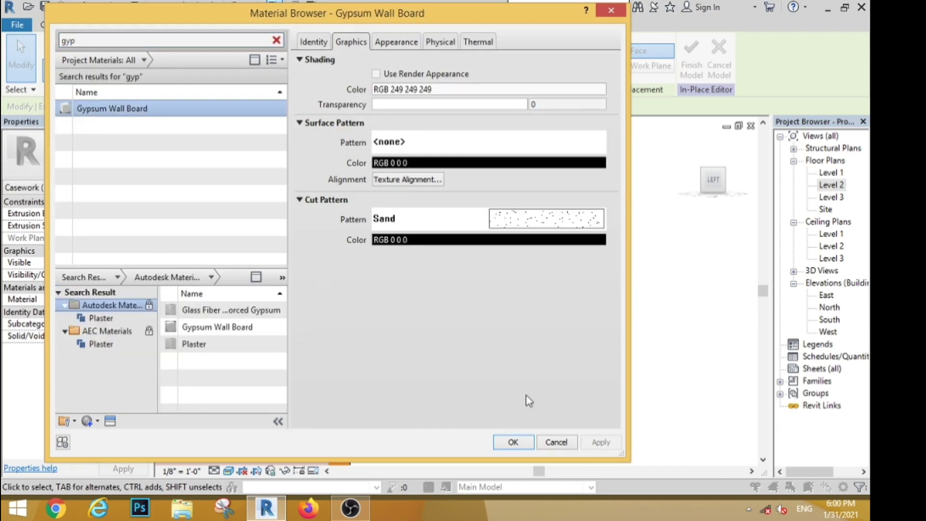
{"action": "left_click", "coordinate": [516, 447]}
{"action": "left_click", "coordinate": [555, 392]}
Step: Open the Level 1 floor plan and finish the in-place casework model
{"action": "scroll", "coordinate": [540, 328], "scroll_direction": "down", "scroll_amount": 3}
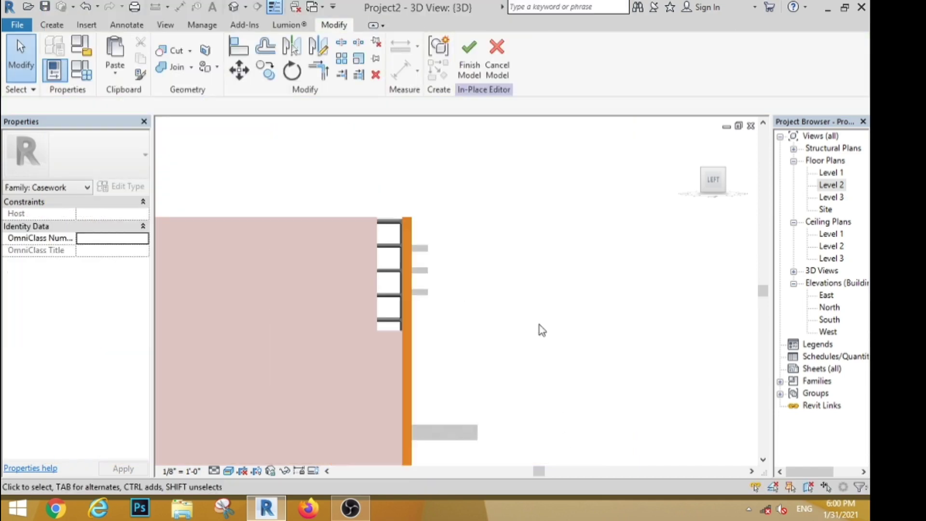
{"action": "middle_click_drag", "start_coordinate": [540, 328], "coordinate": [448, 295], "text": "shift"}
{"action": "scroll", "coordinate": [447, 292], "scroll_direction": "down", "scroll_amount": 3}
{"action": "scroll", "coordinate": [434, 372], "scroll_direction": "down", "scroll_amount": 3}
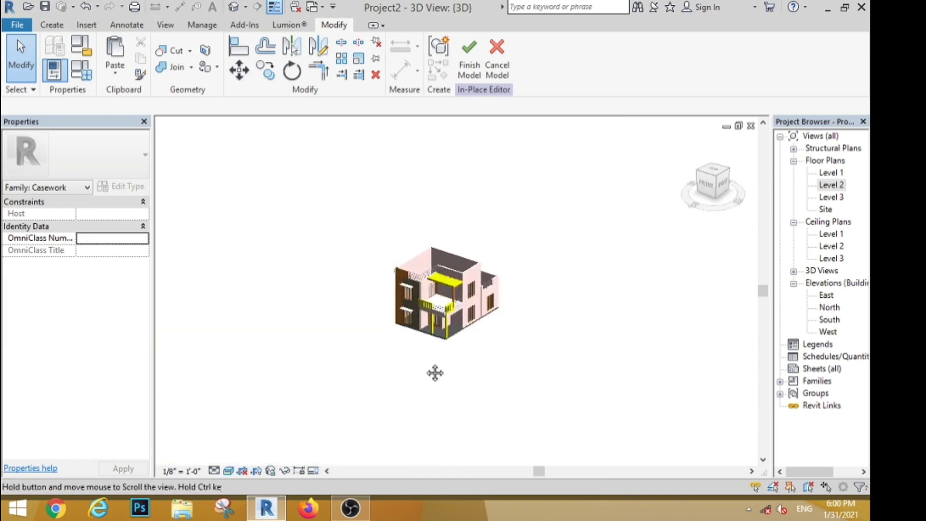
{"action": "scroll", "coordinate": [436, 268], "scroll_direction": "up", "scroll_amount": 5}
{"action": "scroll", "coordinate": [436, 268], "scroll_direction": "down", "scroll_amount": 5}
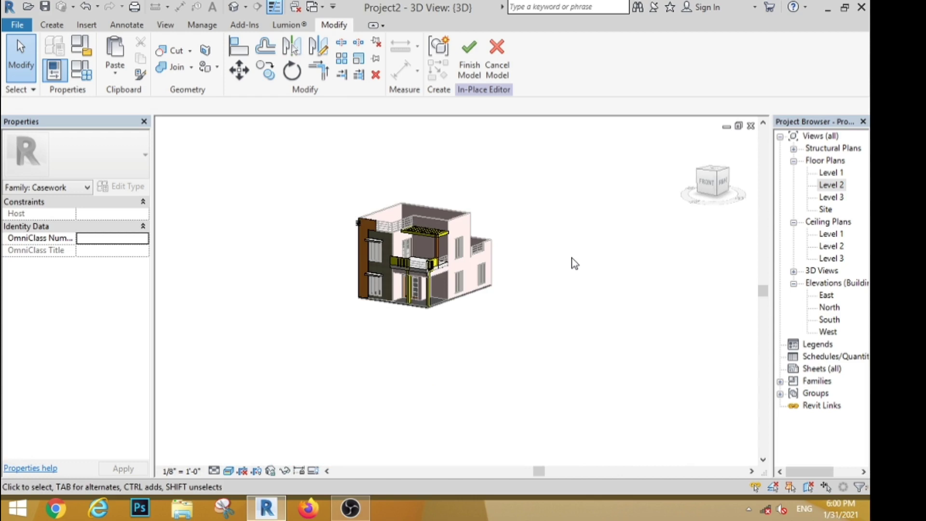
{"action": "double_click", "coordinate": [836, 173]}
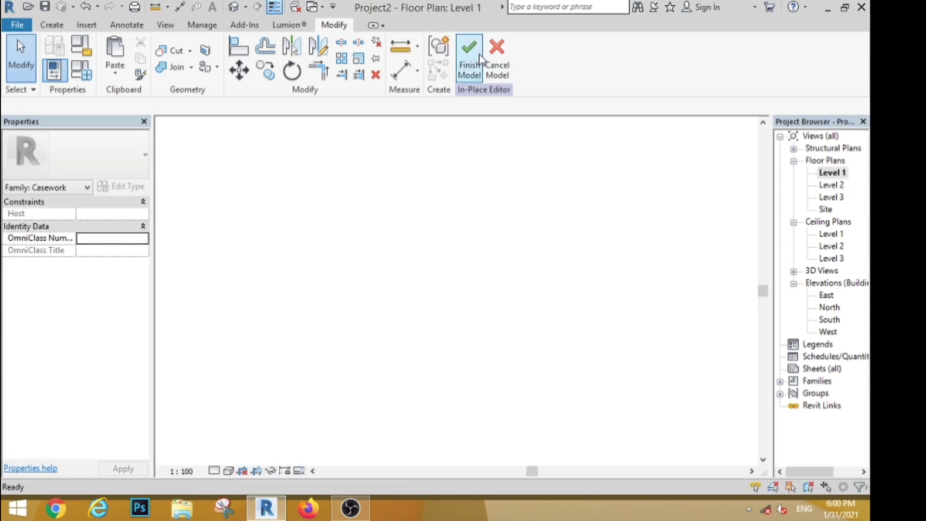
{"action": "left_click", "coordinate": [470, 60]}
Step: Draw a rectangular Generic - 200mm boundary wall around the house, 4' high with -1' base offset, about 29'-6" by 38'-6"
{"action": "left_click", "coordinate": [57, 53]}
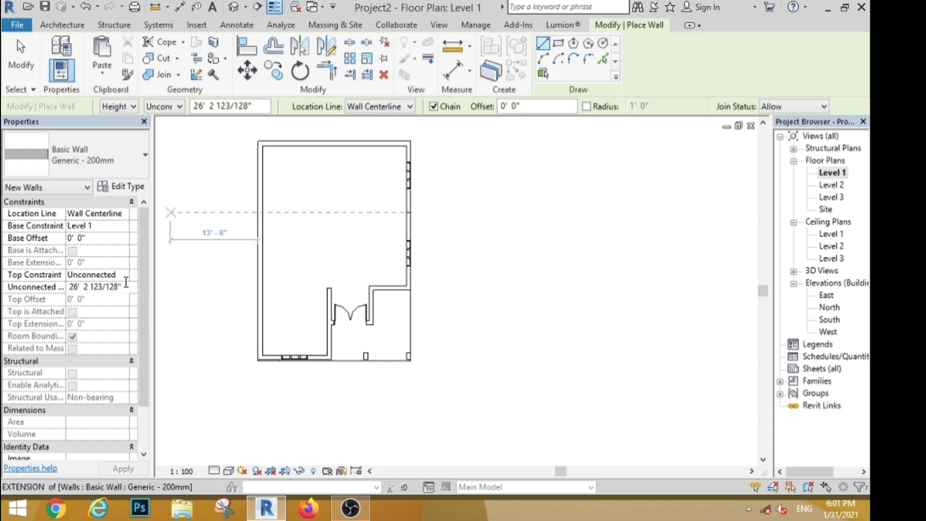
{"action": "left_click", "coordinate": [39, 291]}
{"action": "type", "text": "4"}
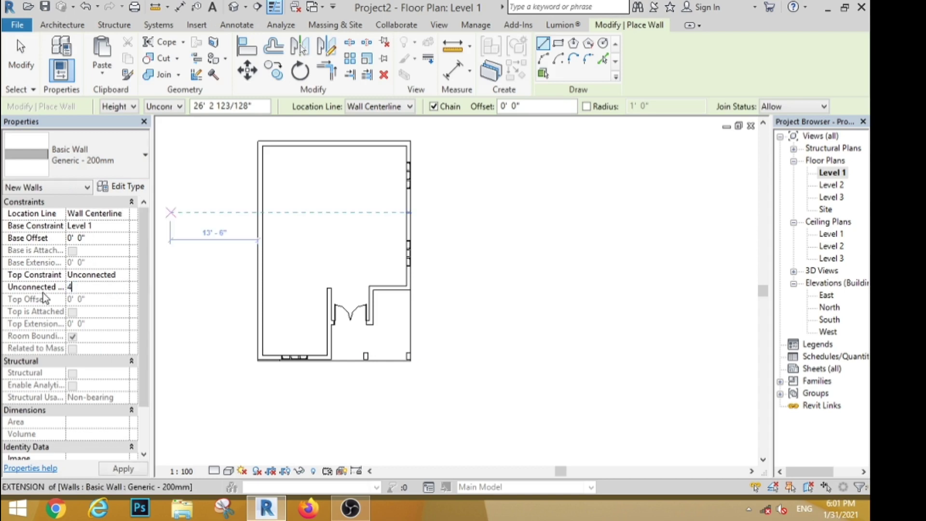
{"action": "left_click", "coordinate": [98, 237]}
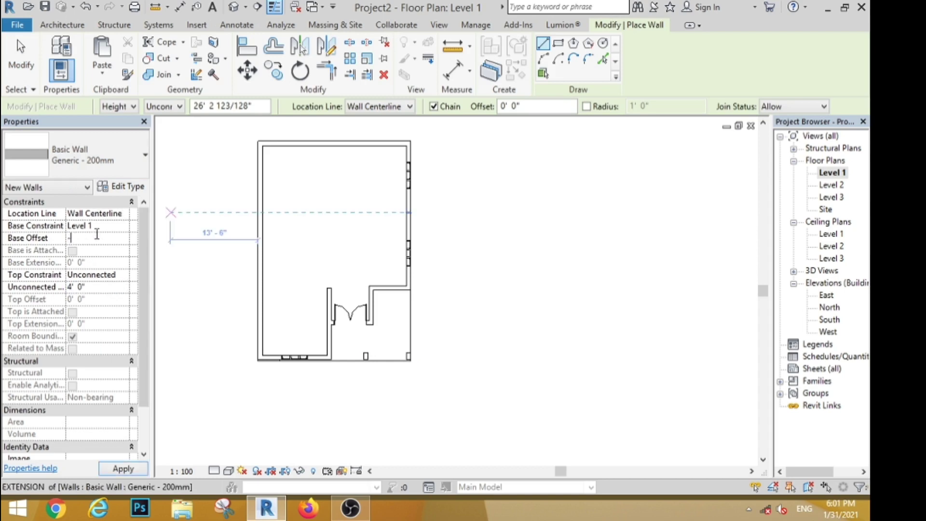
{"action": "left_click", "coordinate": [559, 43]}
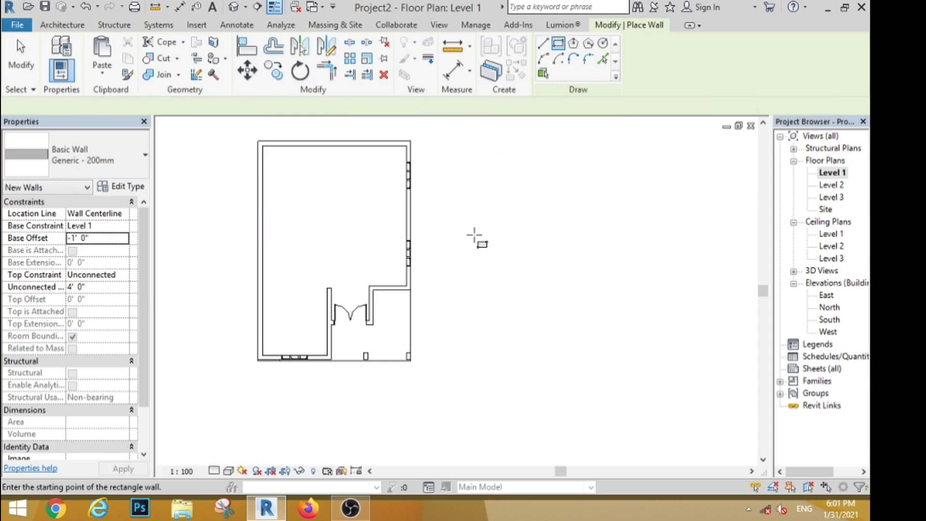
{"action": "scroll", "coordinate": [425, 159], "scroll_direction": "down", "scroll_amount": 1}
{"action": "left_click", "coordinate": [441, 174]}
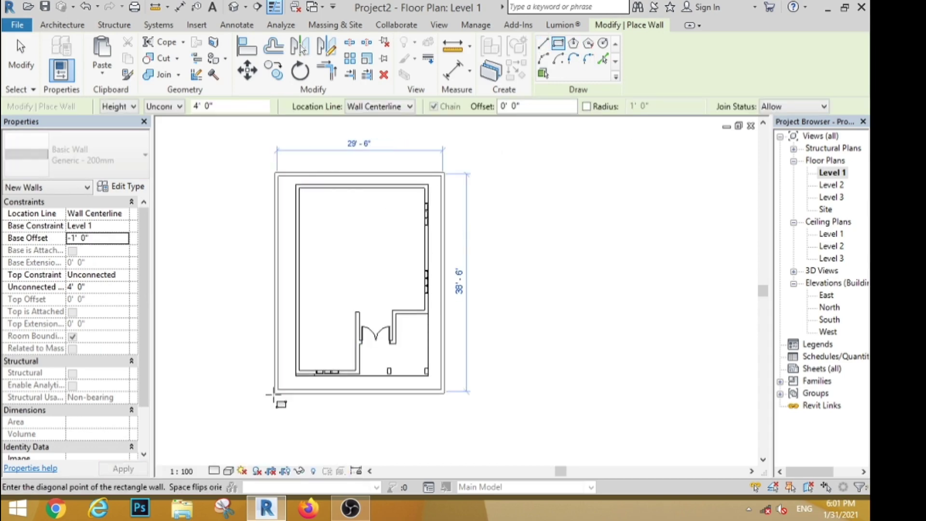
{"action": "left_click", "coordinate": [275, 395]}
{"action": "key", "text": "Escape"}
{"action": "key", "text": "Escape"}
Step: Create a toposurface in the Site plan from eight points placed well outside the boundary wall
{"action": "double_click", "coordinate": [825, 210]}
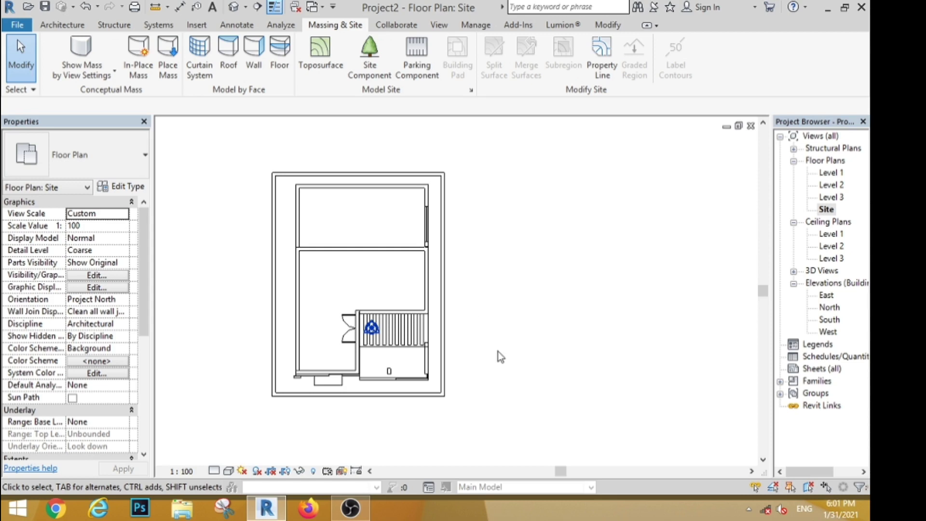
{"action": "scroll", "coordinate": [498, 352], "scroll_direction": "down", "scroll_amount": 2}
{"action": "left_click", "coordinate": [321, 62]}
{"action": "left_click", "coordinate": [193, 335]}
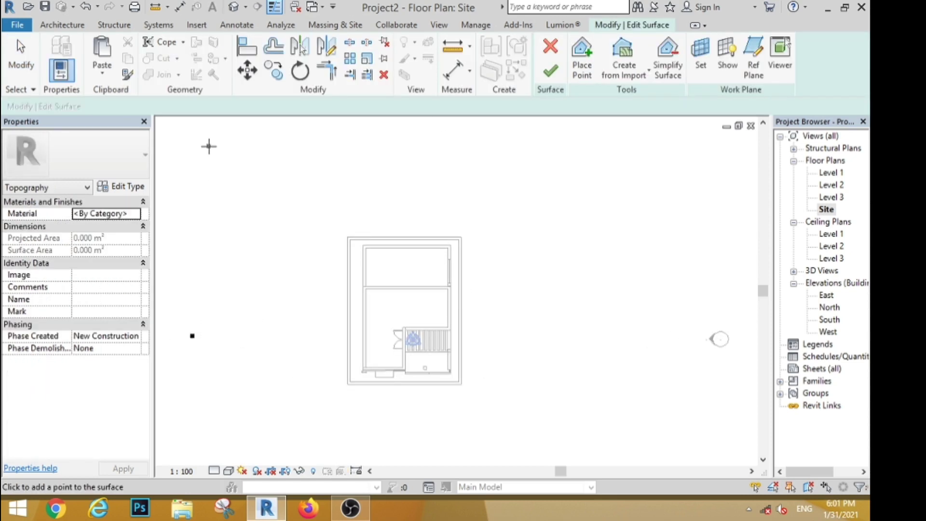
{"action": "left_click", "coordinate": [207, 145]}
{"action": "left_click", "coordinate": [418, 158]}
{"action": "left_click", "coordinate": [562, 198]}
{"action": "left_click", "coordinate": [622, 285]}
{"action": "left_click", "coordinate": [601, 424]}
{"action": "scroll", "coordinate": [512, 449], "scroll_direction": "down", "scroll_amount": 2}
{"action": "left_click", "coordinate": [506, 450]}
{"action": "left_click", "coordinate": [373, 393]}
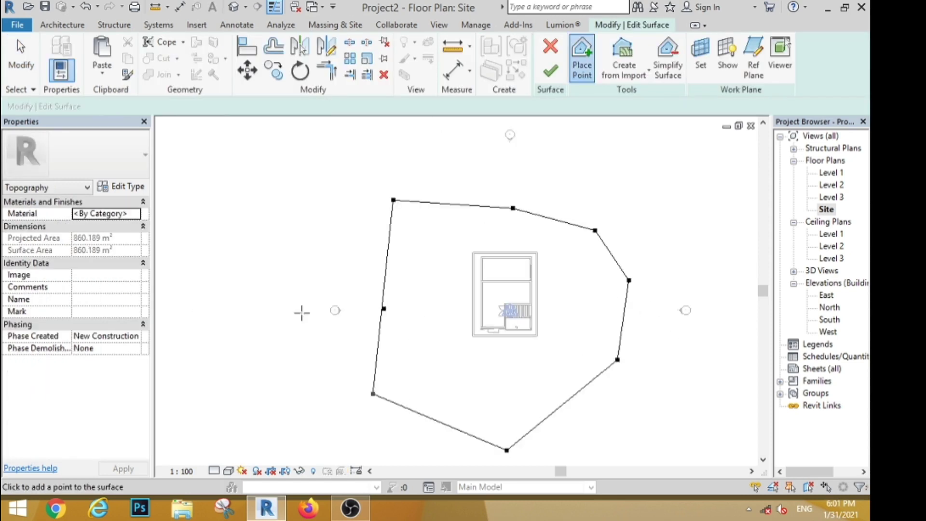
{"action": "key", "text": "Escape"}
{"action": "left_click", "coordinate": [552, 68]}
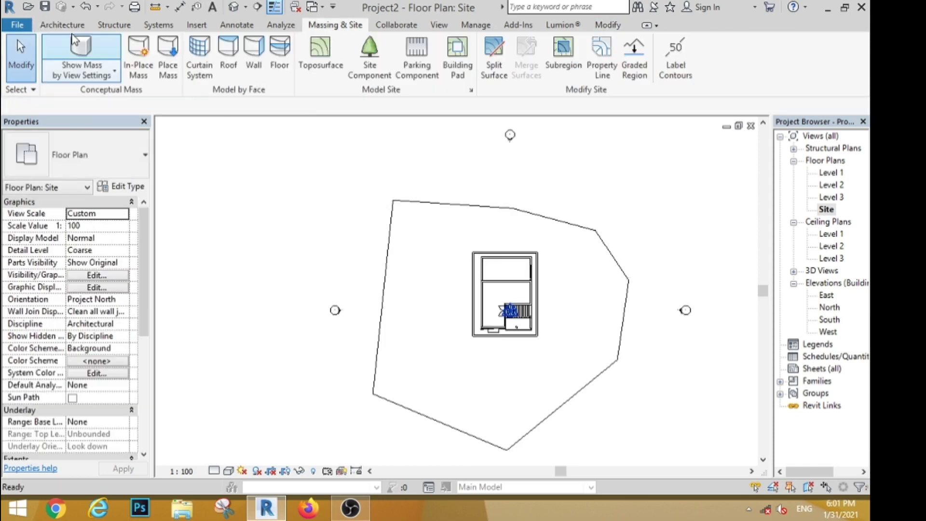
Step: Place four M_RPC Tree - Deciduous Honey Locust - 7.6 Meters components west and north of the boundary wall in the Site plan
{"action": "left_click", "coordinate": [62, 25]}
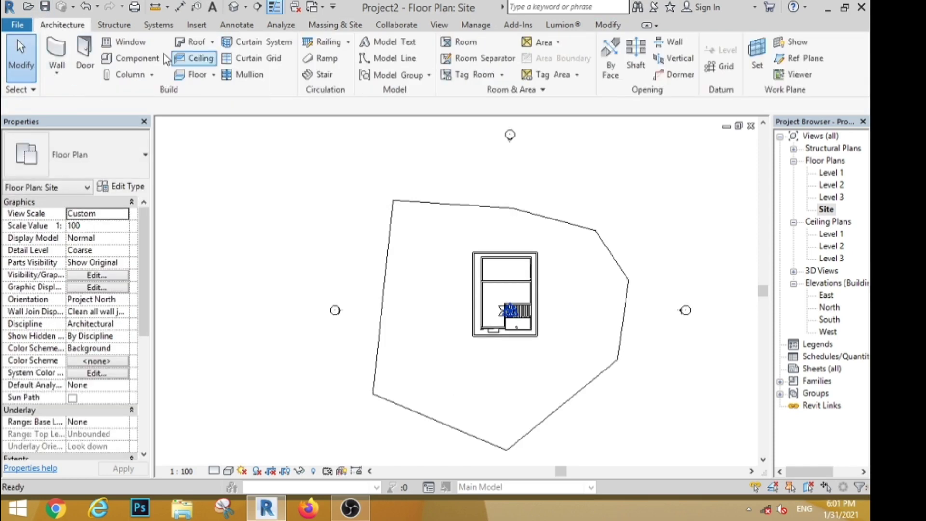
{"action": "left_click", "coordinate": [133, 58]}
{"action": "left_click", "coordinate": [111, 154]}
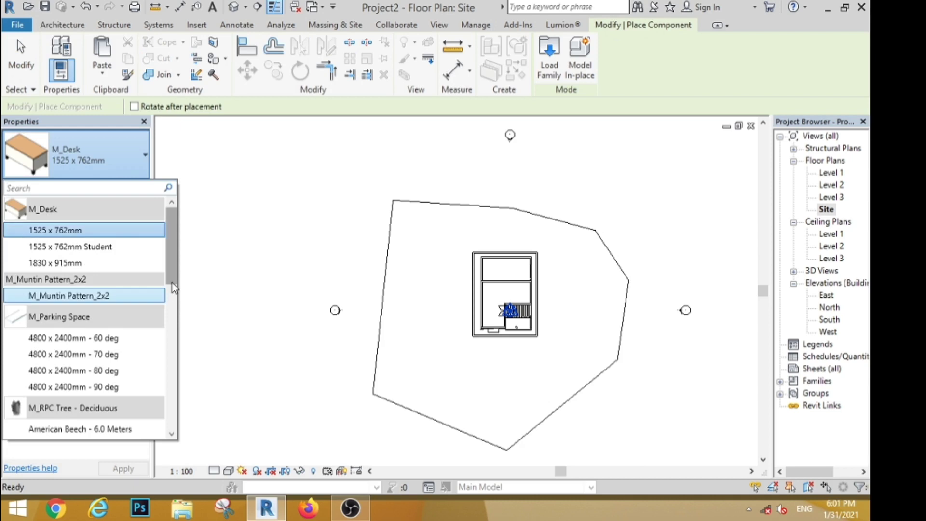
{"action": "left_click_drag", "start_coordinate": [171, 282], "coordinate": [165, 337]}
{"action": "left_click", "coordinate": [77, 372]}
{"action": "scroll", "coordinate": [497, 275], "scroll_direction": "up", "scroll_amount": 5}
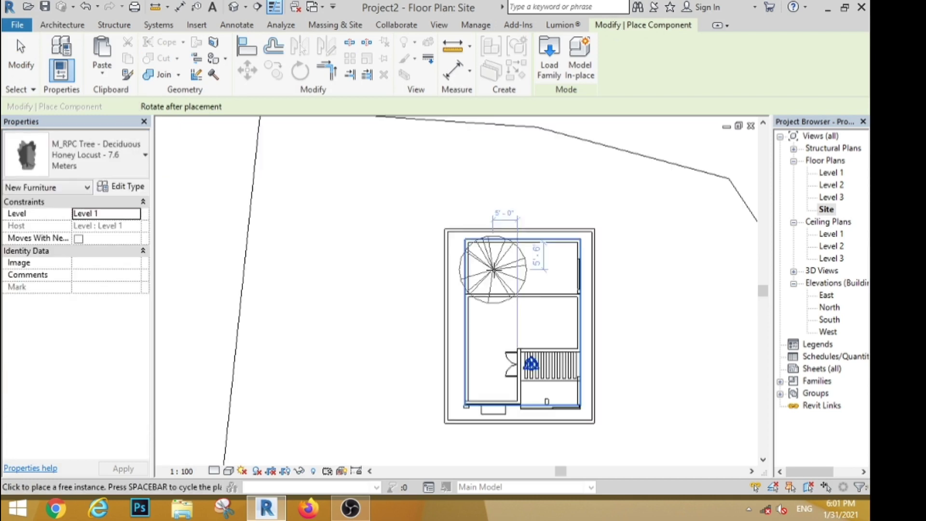
{"action": "left_click", "coordinate": [283, 334]}
{"action": "left_click", "coordinate": [350, 255]}
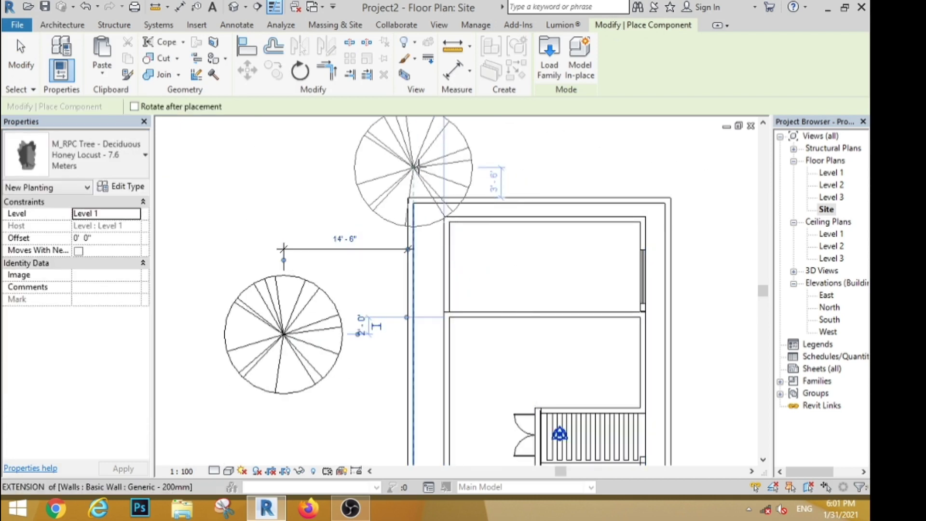
{"action": "left_click", "coordinate": [418, 163]}
{"action": "left_click", "coordinate": [301, 198]}
{"action": "left_click", "coordinate": [565, 142]}
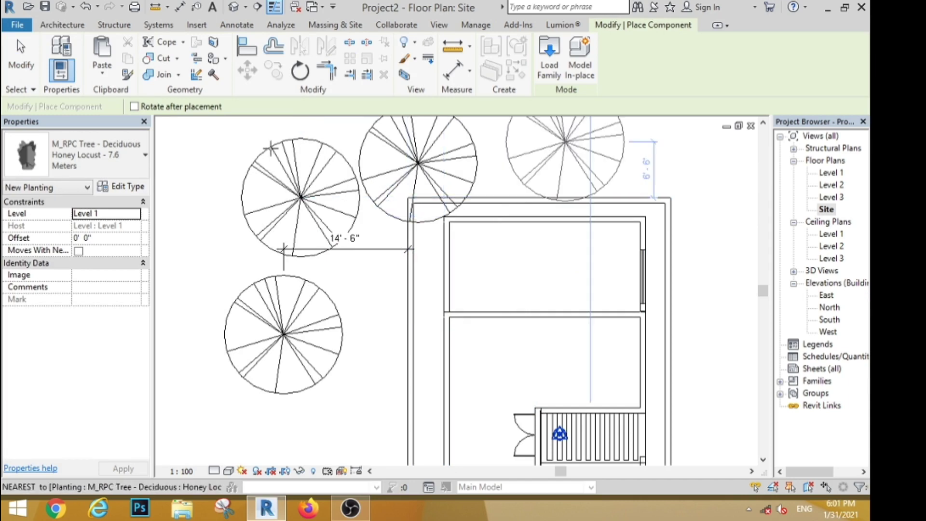
Step: Add three more Honey Locust trees outside the boundary wall's north-east corner and east side, and end the placement
{"action": "scroll", "coordinate": [565, 142], "scroll_direction": "down", "scroll_amount": 2}
{"action": "left_click", "coordinate": [567, 166]}
{"action": "left_click", "coordinate": [665, 180]}
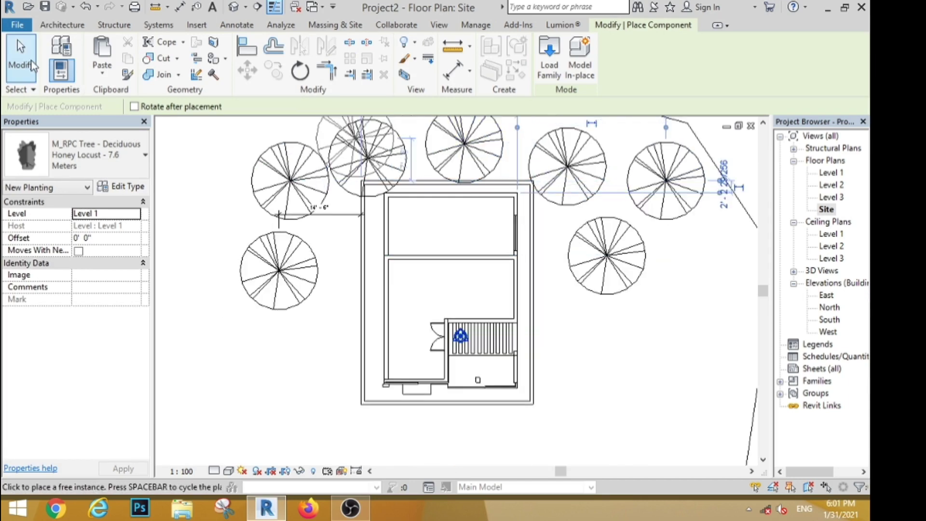
{"action": "left_click", "coordinate": [31, 65]}
Step: Create a perspective camera view from south-east of the toposurface towards the house with a 5' 6" offset, and trim the crop region's lower edge
{"action": "left_click", "coordinate": [245, 12]}
{"action": "left_click", "coordinate": [244, 39]}
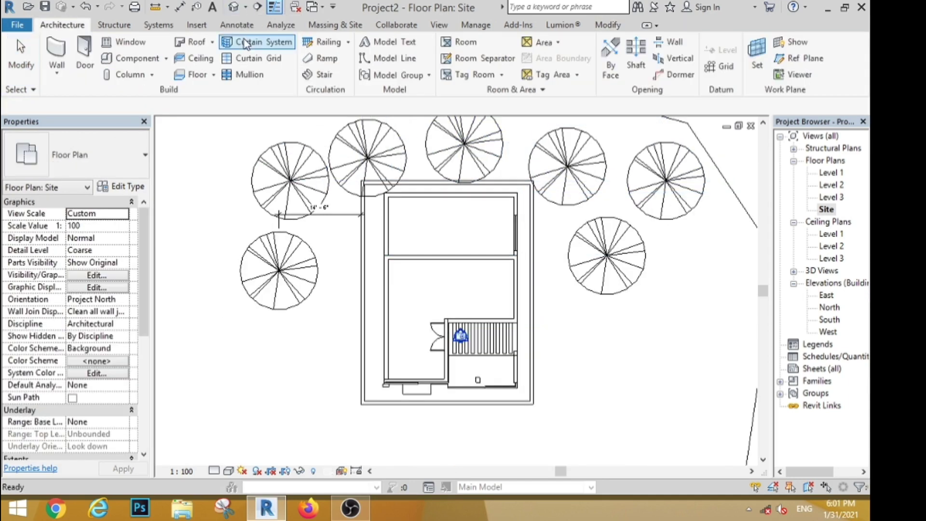
{"action": "scroll", "coordinate": [305, 168], "scroll_direction": "down", "scroll_amount": 5}
{"action": "scroll", "coordinate": [310, 119], "scroll_direction": "up", "scroll_amount": 7}
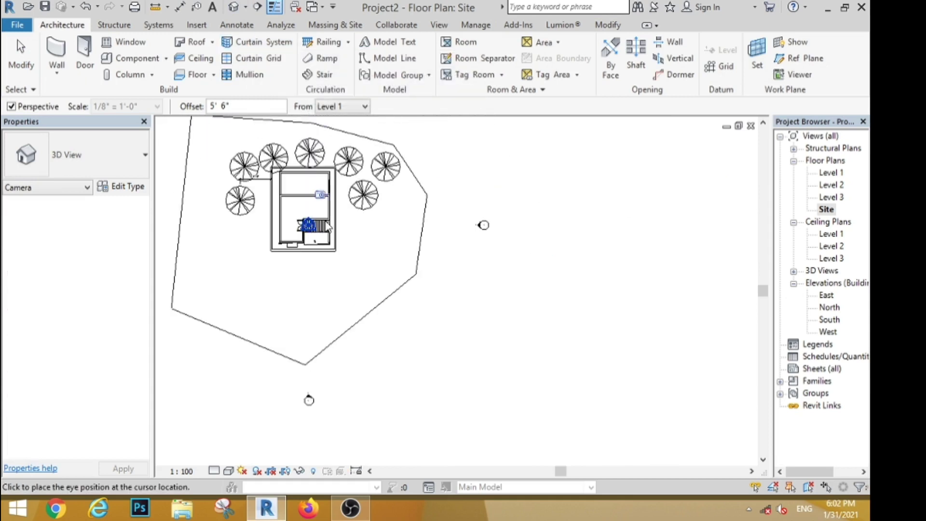
{"action": "left_click", "coordinate": [356, 372]}
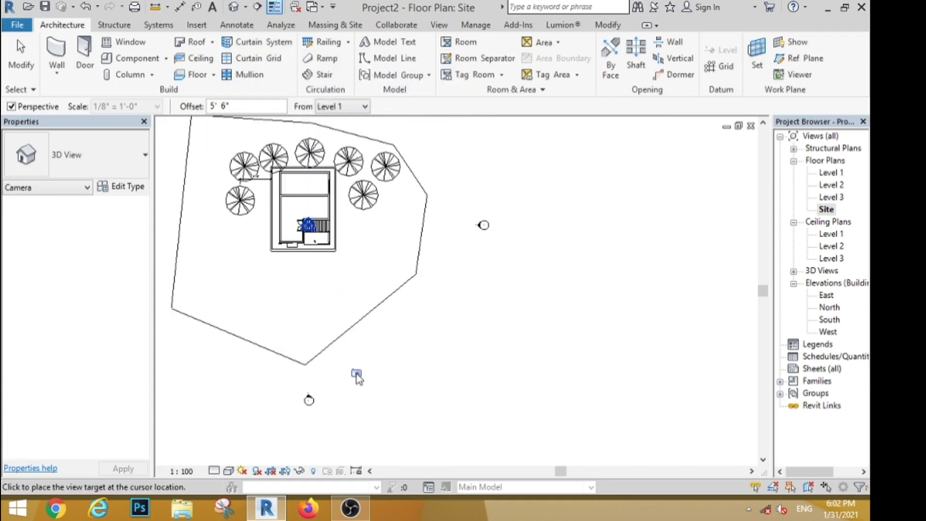
{"action": "left_click", "coordinate": [294, 175]}
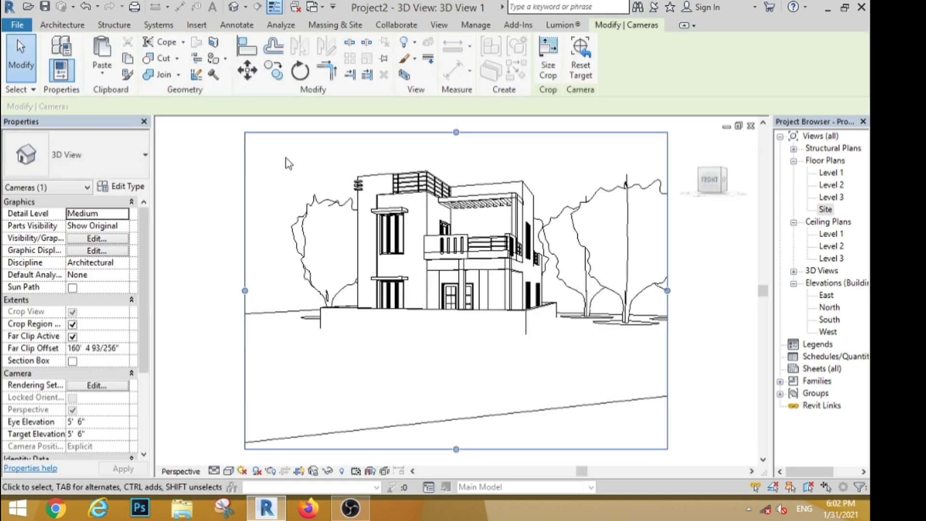
{"action": "left_click_drag", "start_coordinate": [455, 449], "coordinate": [458, 398]}
{"action": "scroll", "coordinate": [314, 298], "scroll_direction": "up", "scroll_amount": 3}
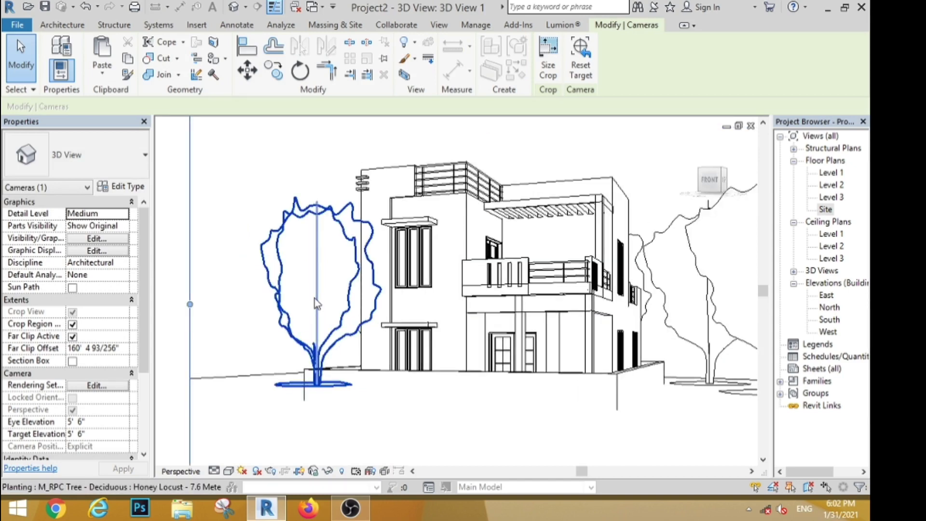
Step: In the South elevation, move the toposurface down from the Level 1 line to the base of the boundary wall
{"action": "double_click", "coordinate": [829, 320]}
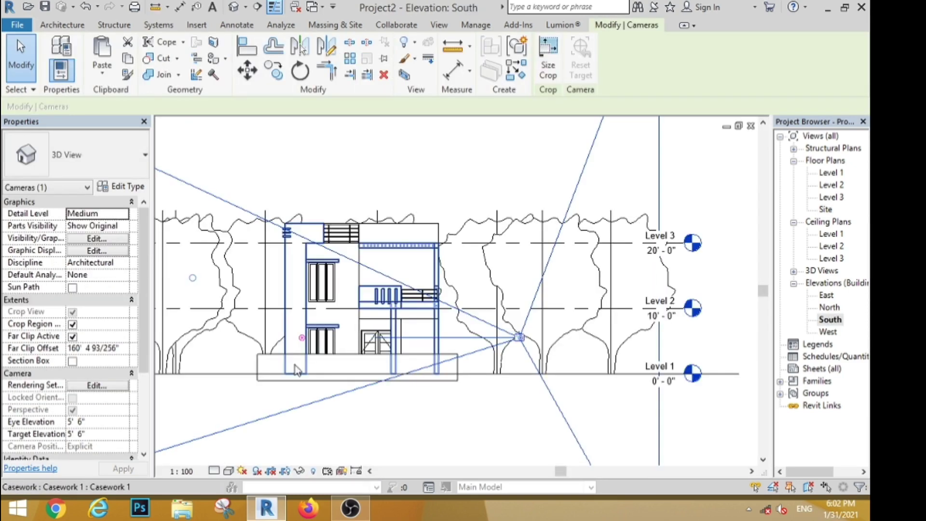
{"action": "scroll", "coordinate": [216, 389], "scroll_direction": "up", "scroll_amount": 3}
{"action": "left_click", "coordinate": [245, 365]}
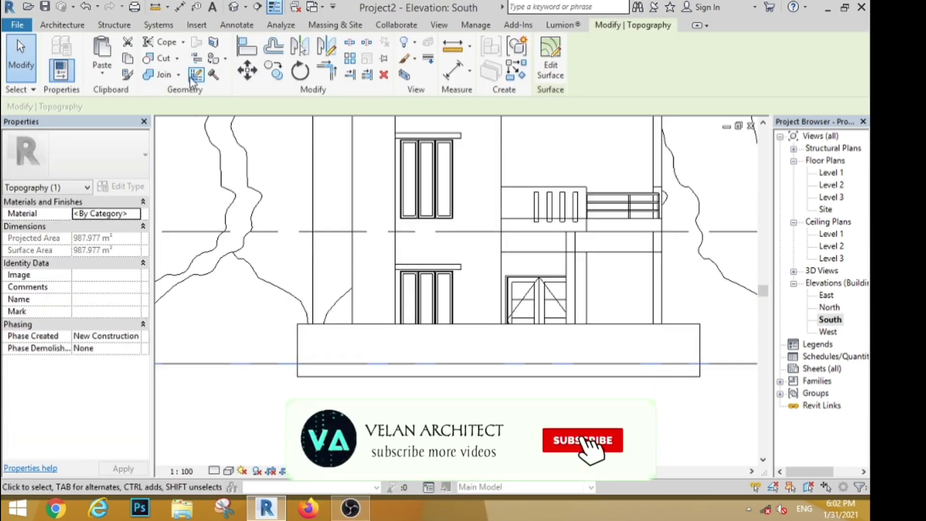
{"action": "left_click", "coordinate": [247, 71]}
{"action": "scroll", "coordinate": [292, 373], "scroll_direction": "up", "scroll_amount": 3}
{"action": "left_click", "coordinate": [306, 353]}
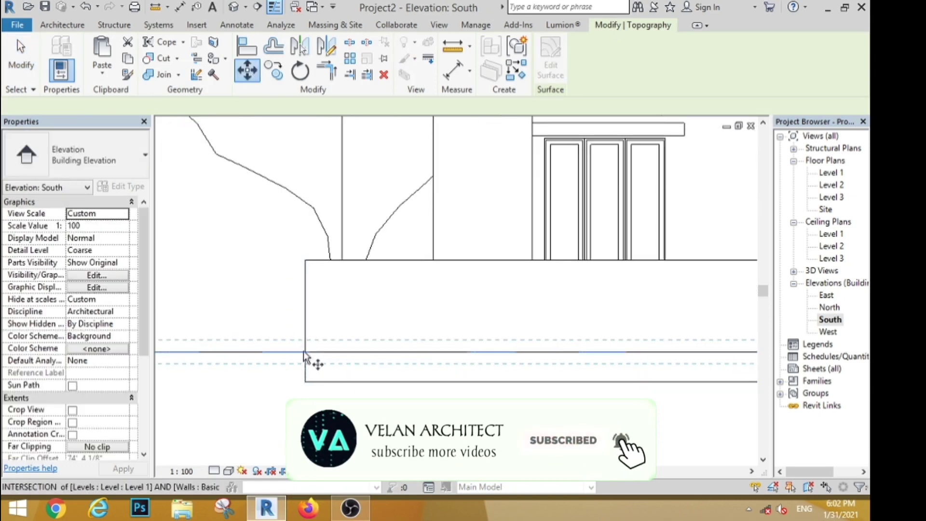
{"action": "left_click", "coordinate": [305, 381]}
{"action": "left_click", "coordinate": [717, 281]}
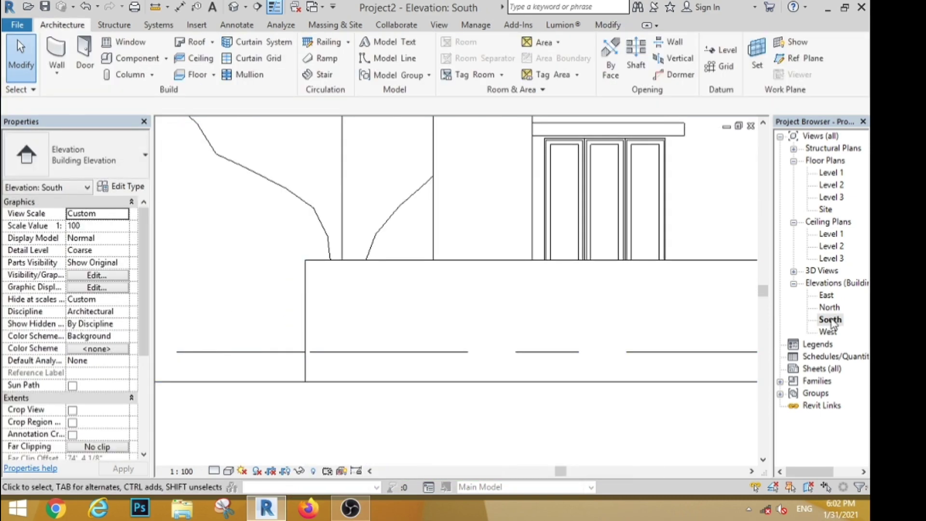
Step: Open the camera view 3D View 1 and change its visual style
{"action": "left_click", "coordinate": [793, 271]}
{"action": "double_click", "coordinate": [834, 284]}
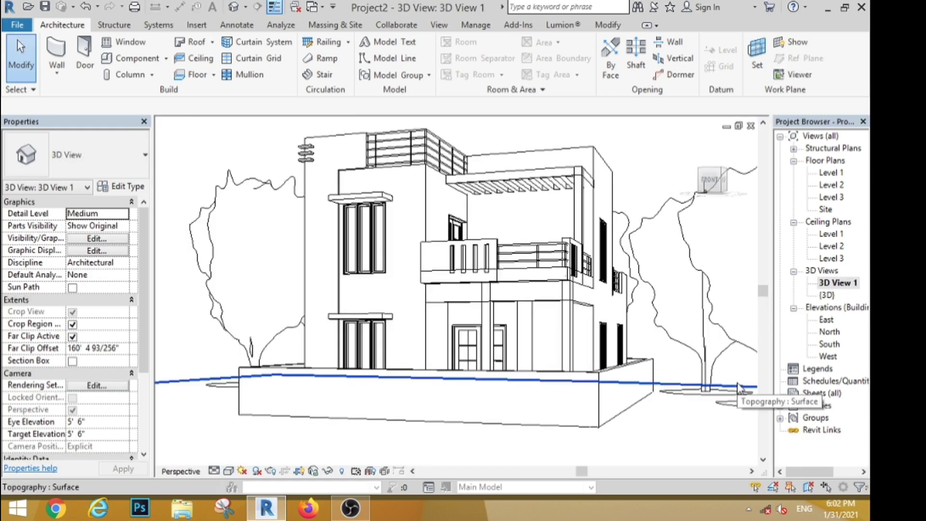
{"action": "left_click", "coordinate": [229, 471]}
{"action": "left_click", "coordinate": [238, 447]}
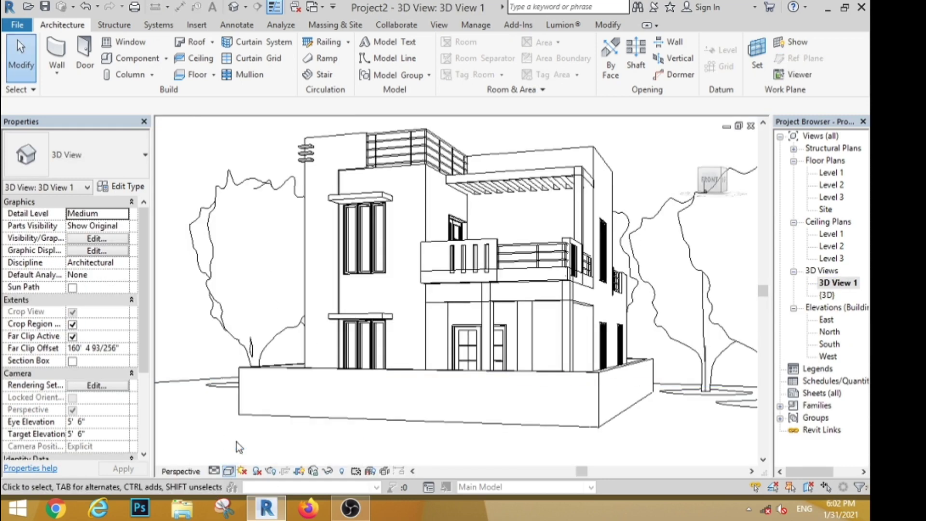